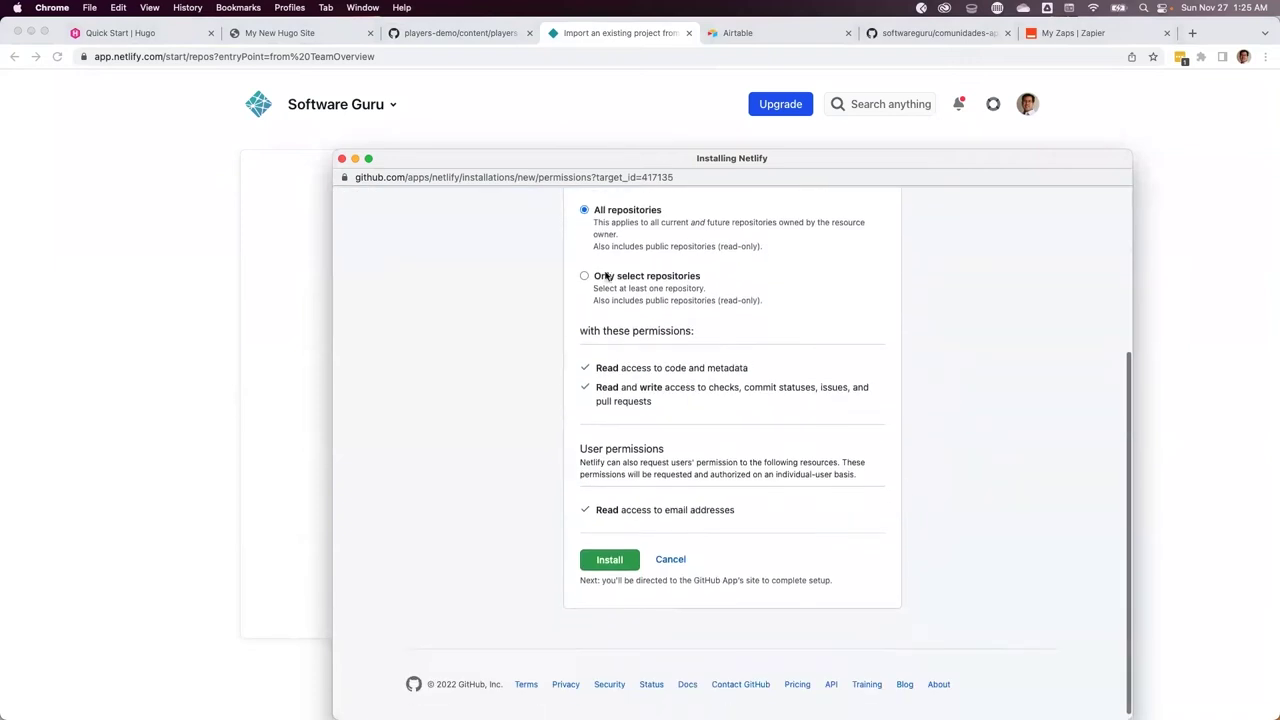
Install the Netlify GitHub app with access to only the players-demo repository
click(710, 325)
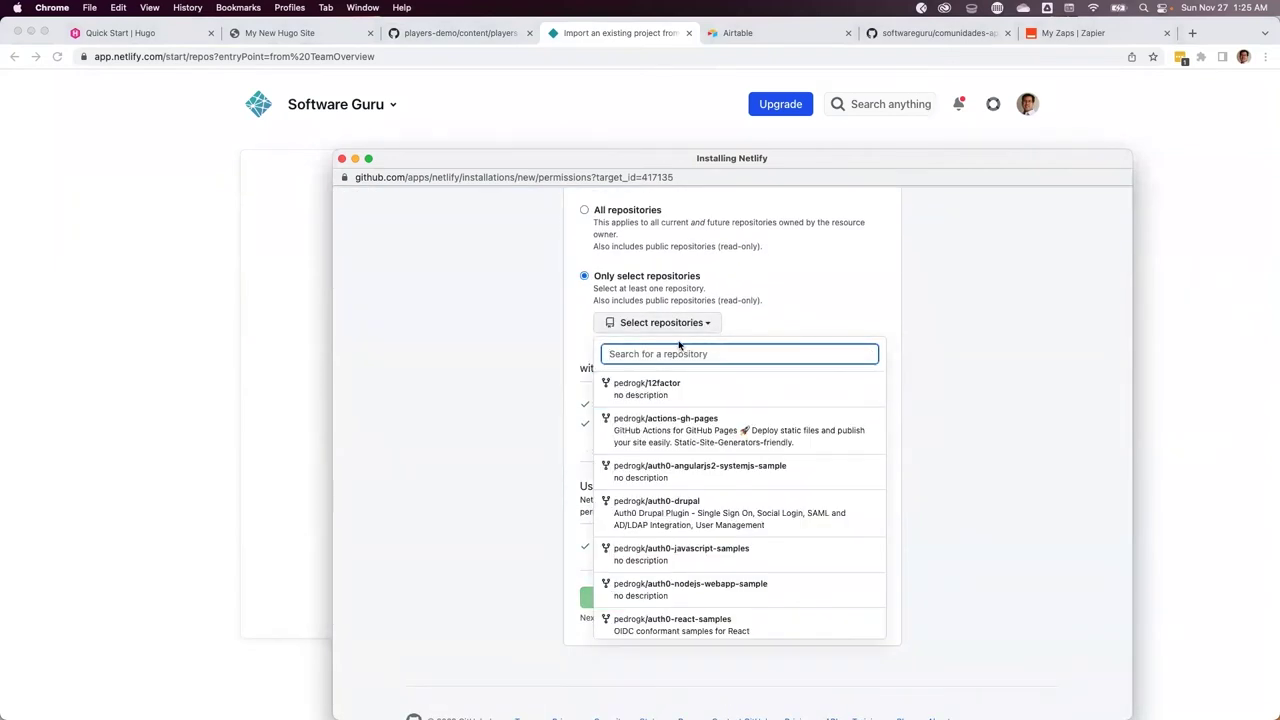
text(players)
click(674, 380)
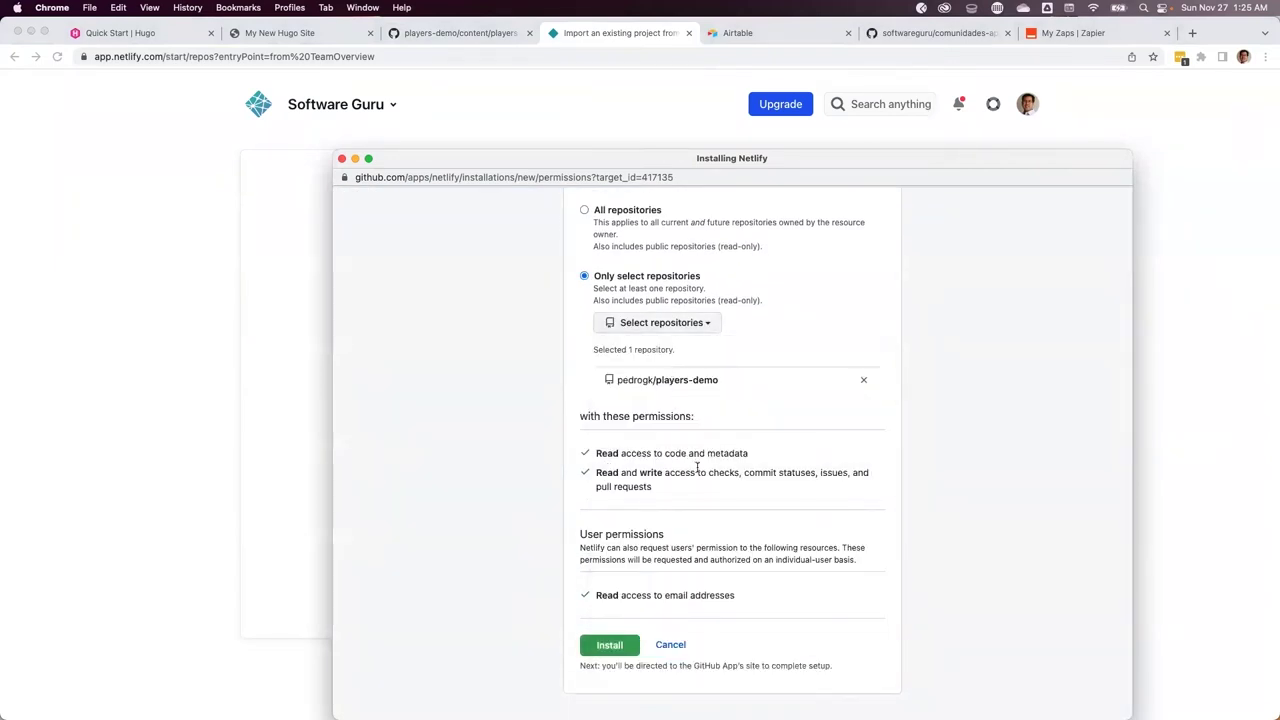
click(612, 646)
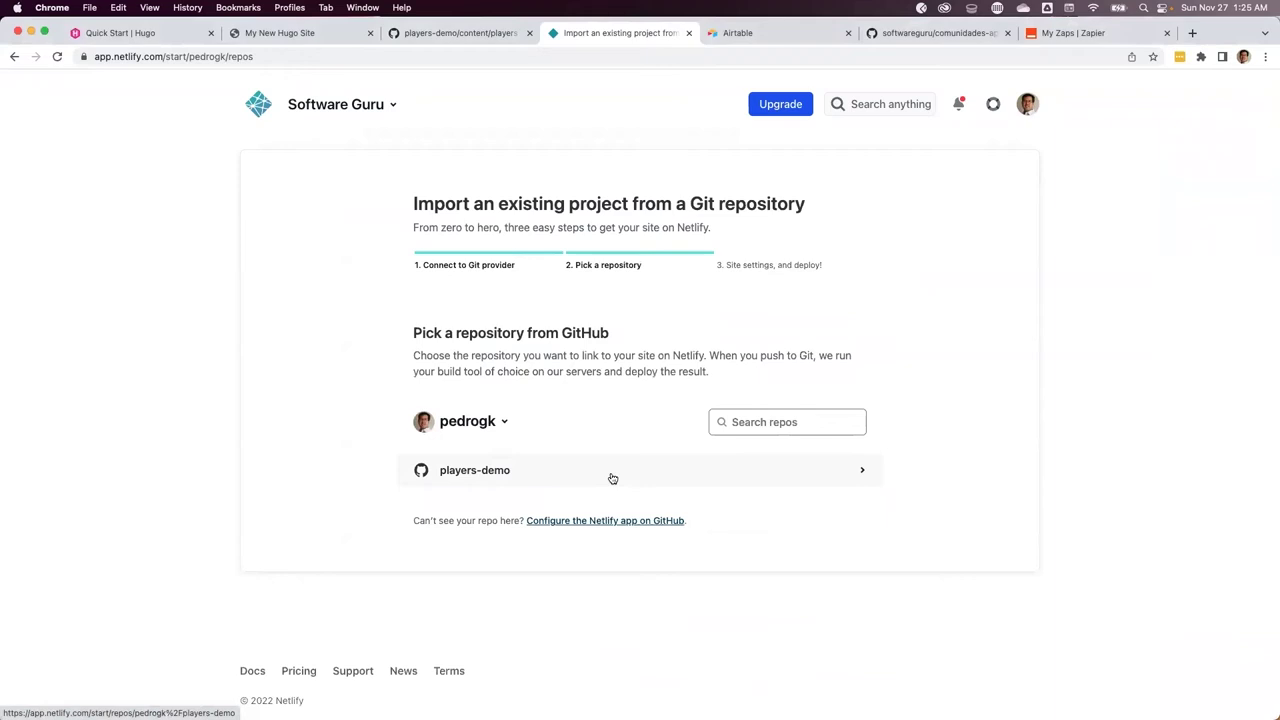
Deploy a new Netlify site from the players-demo repository
click(610, 477)
scroll(620, 476, down, 5)
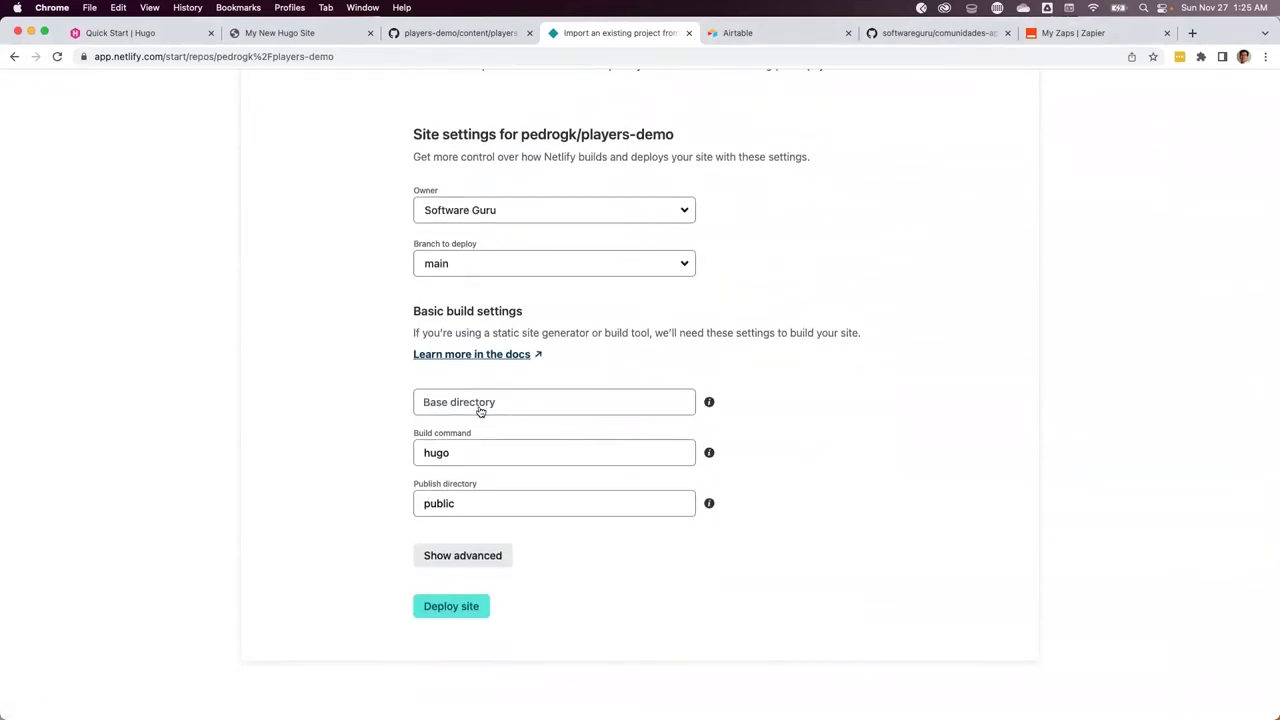
click(446, 609)
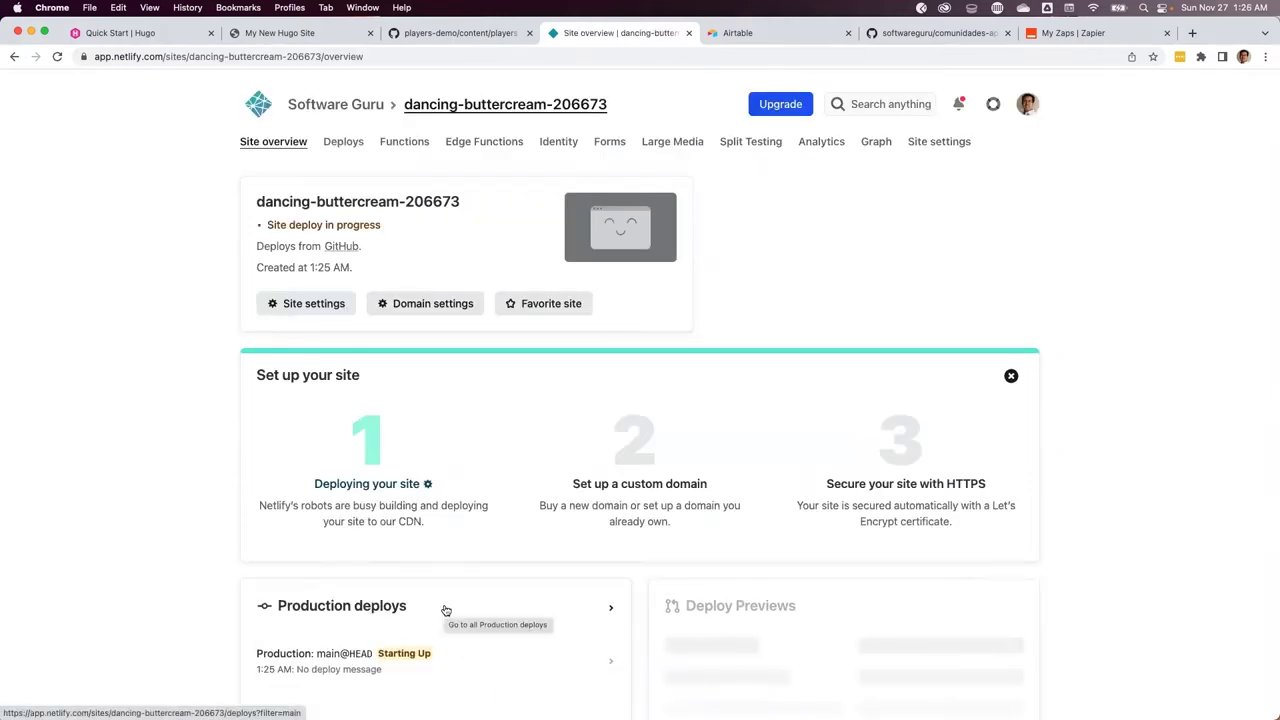
Check the production deploy log, then open the live dancing-buttercream-206673.netlify.app address
scroll(446, 609, down, 3)
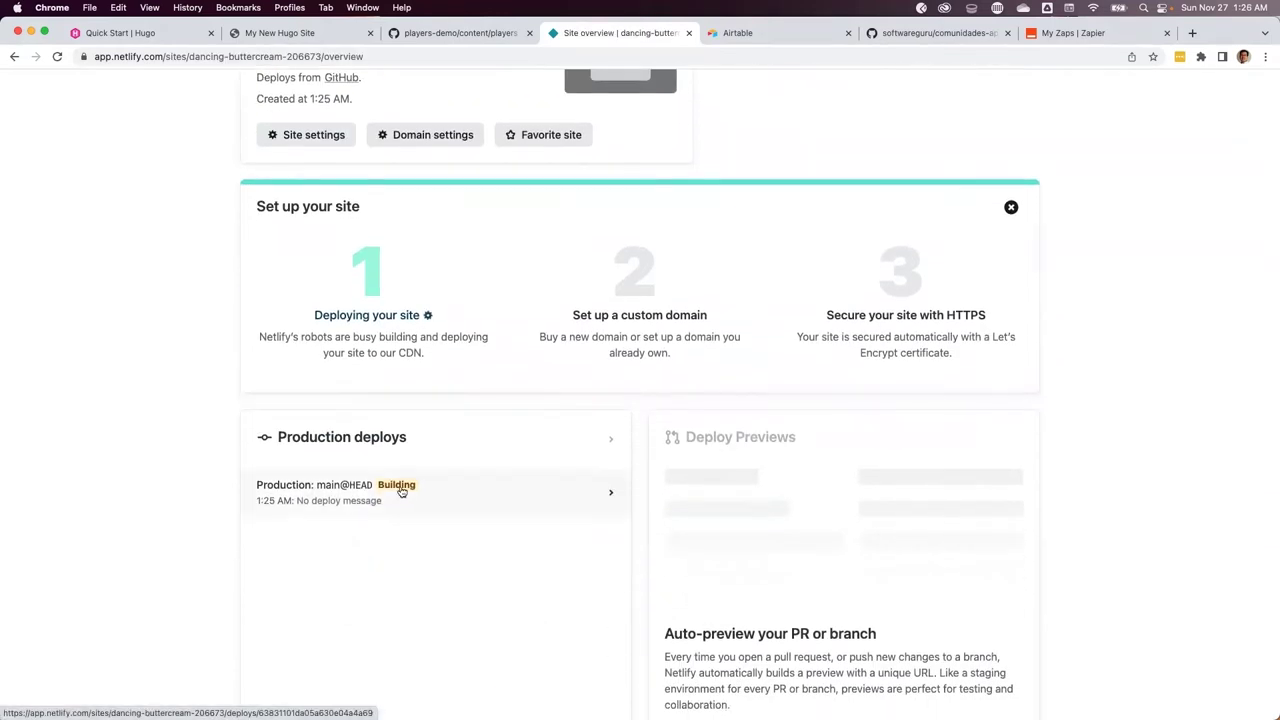
click(401, 490)
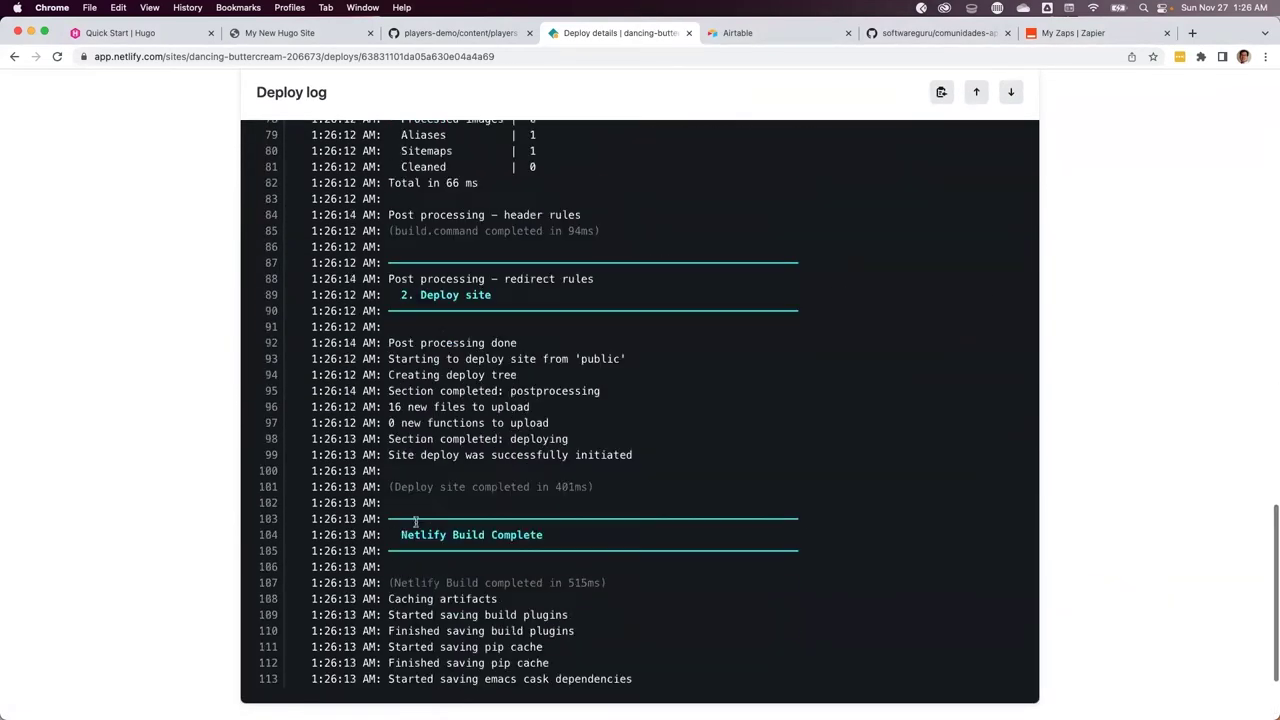
scroll(440, 515, up, 15)
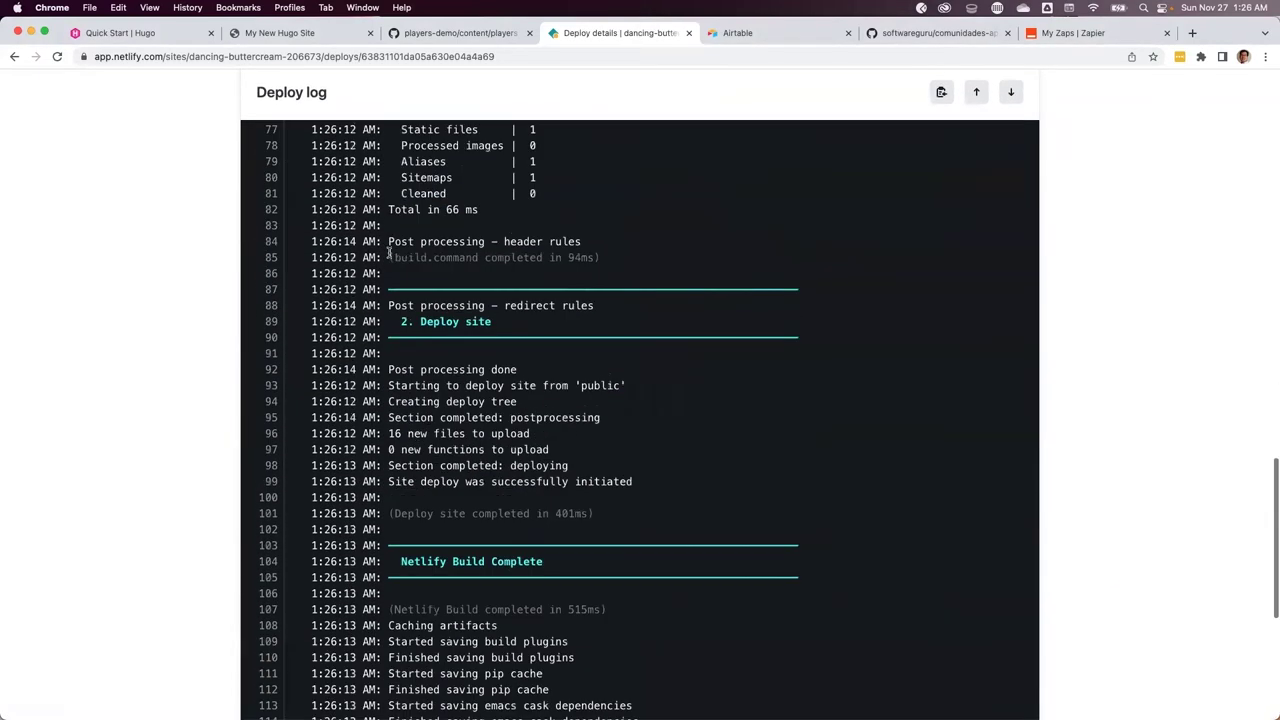
click(442, 106)
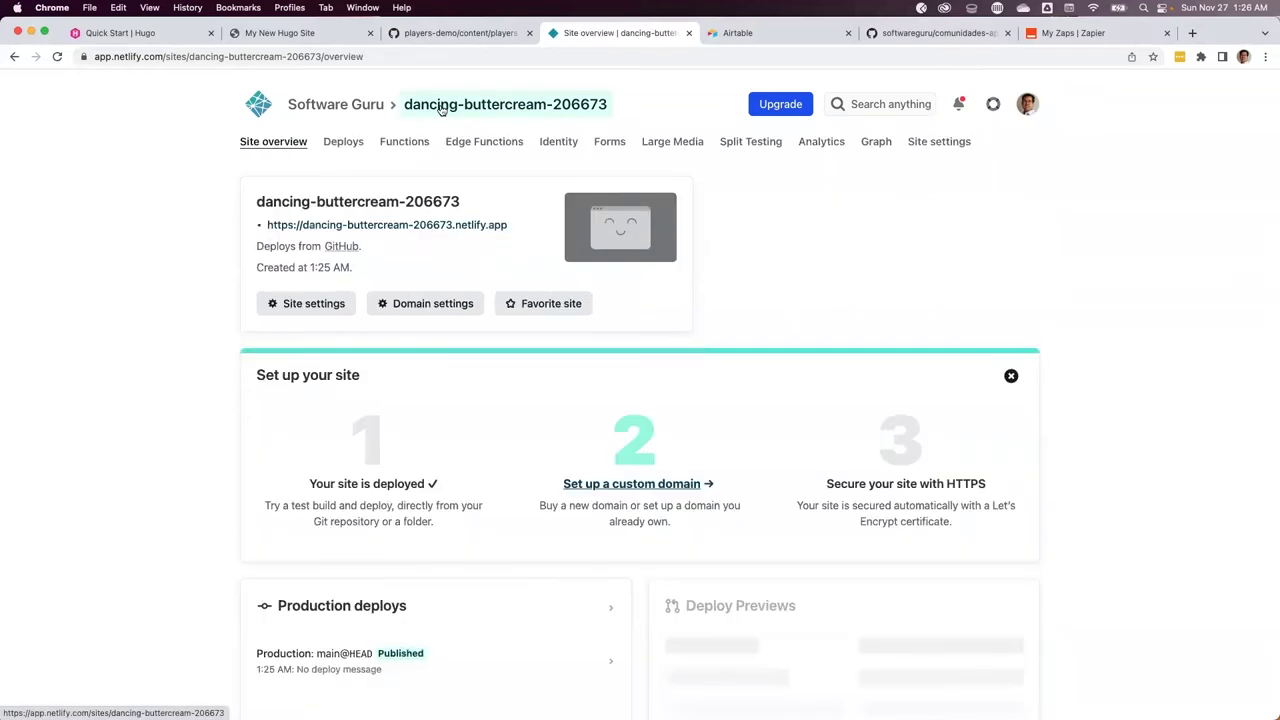
super+click(332, 226)
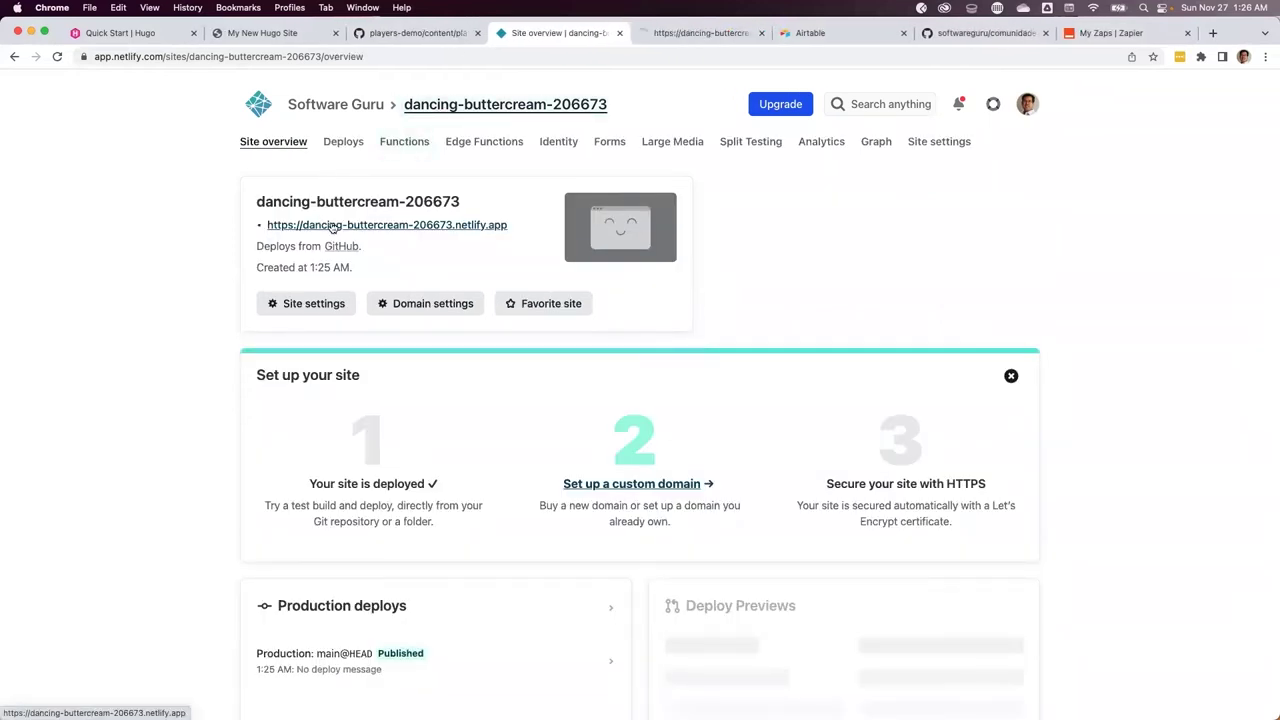
Review My New Hugo Site's three Recent Players entries, then select the site's address
click(656, 37)
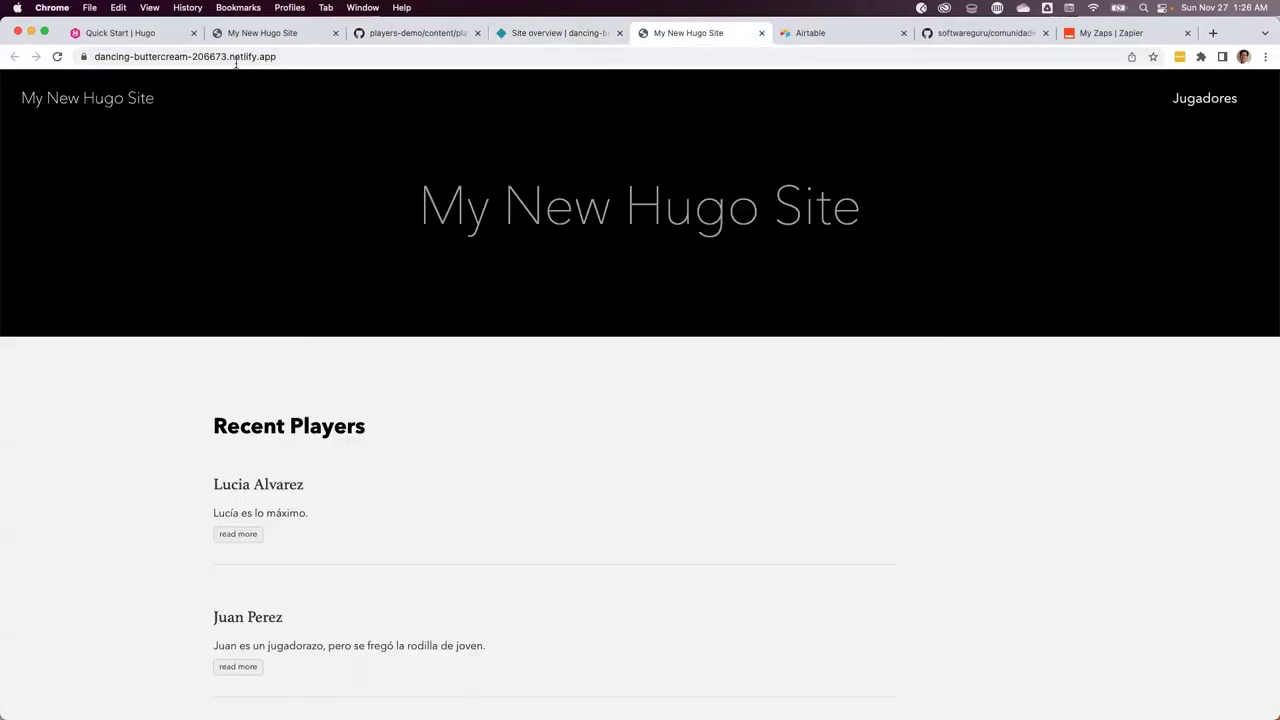
scroll(413, 489, down, 5)
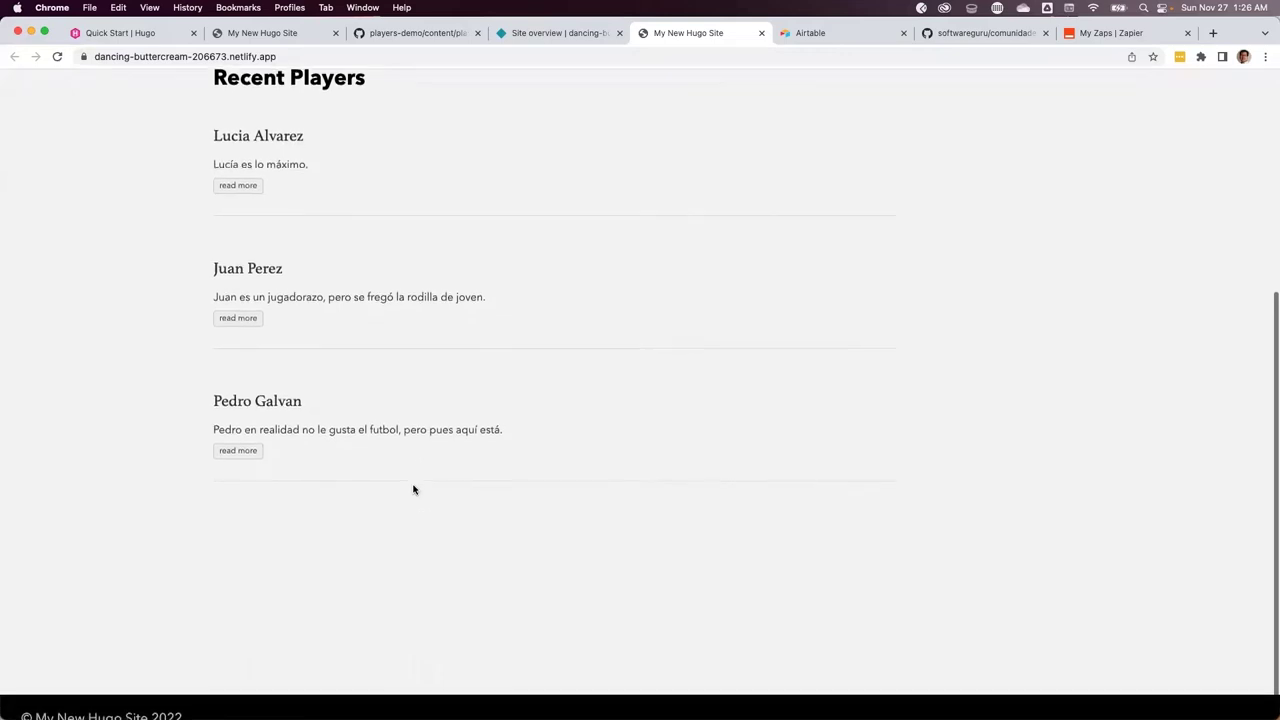
scroll(300, 169, up, 5)
click(297, 56)
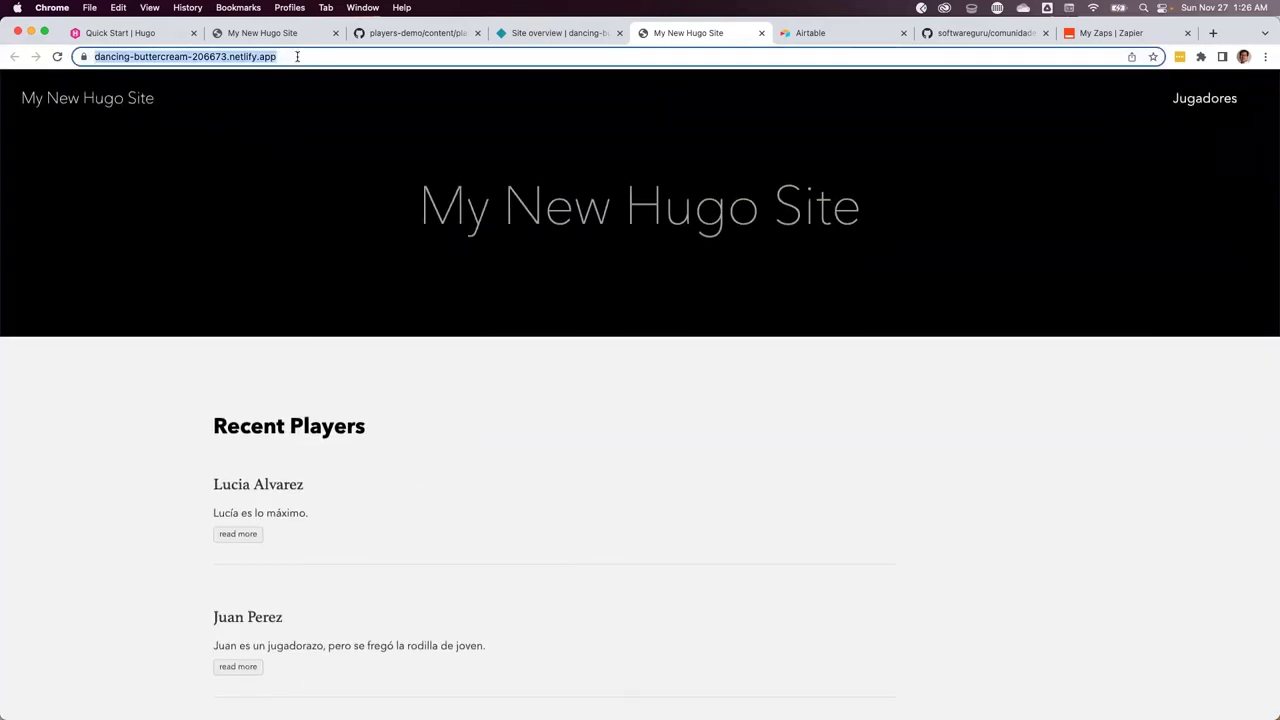
In Airtable, create a new empty base named Players
click(810, 35)
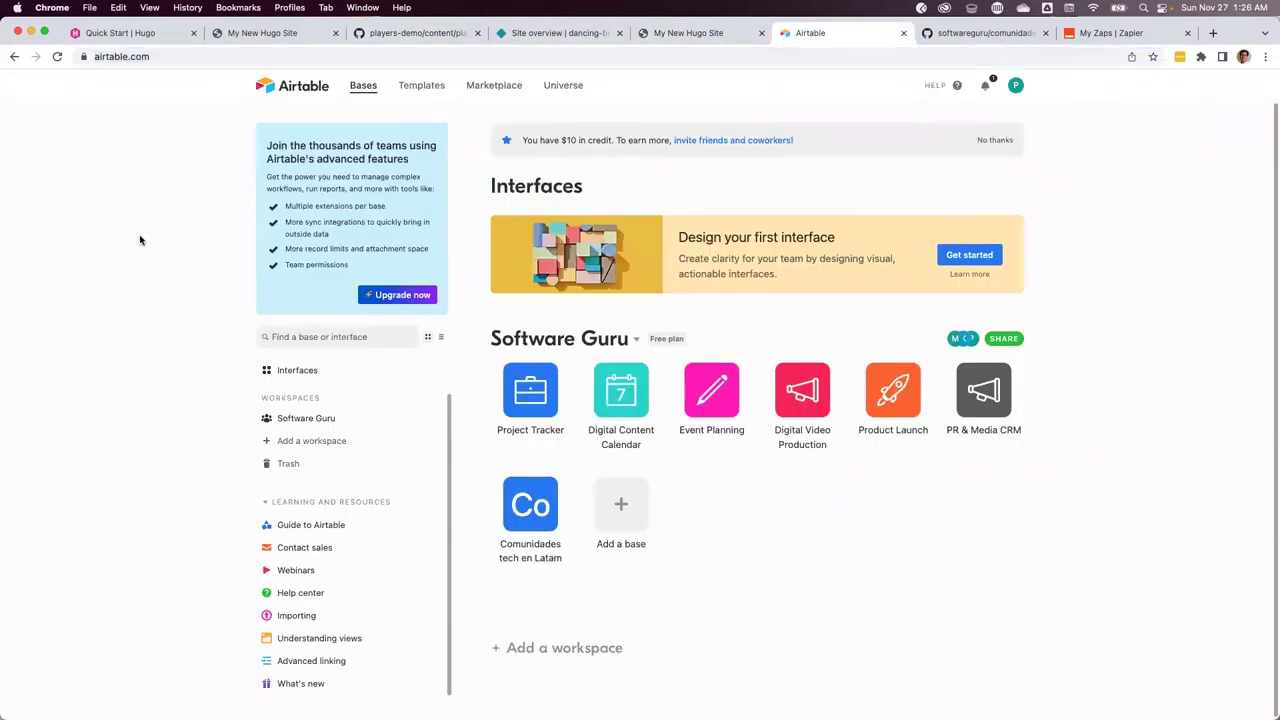
click(621, 508)
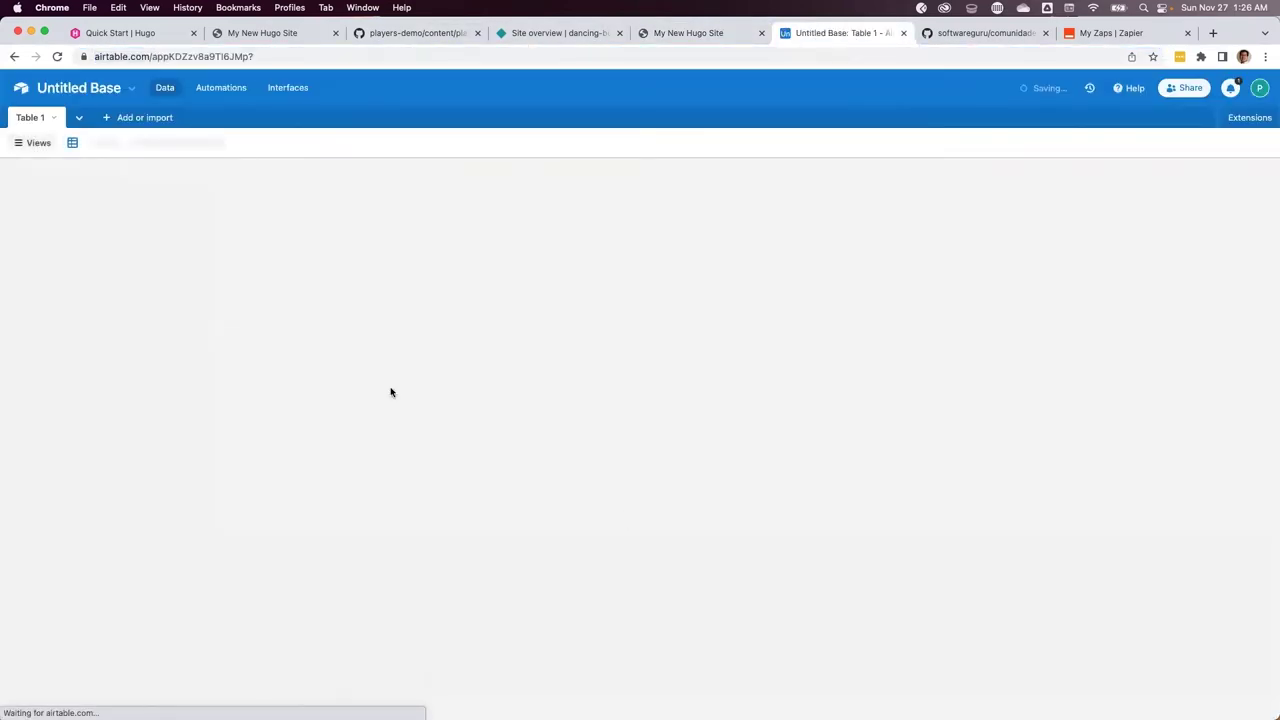
text(Players)
click(500, 372)
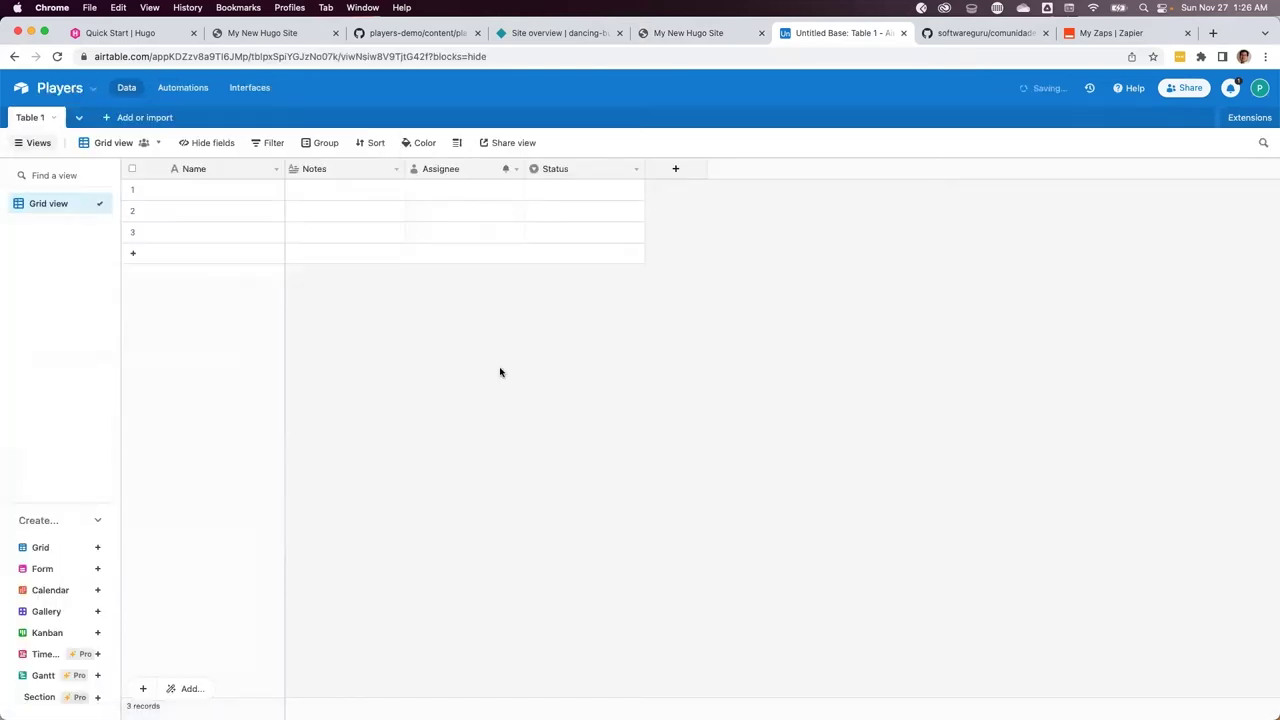
Rename Table 1 to Principal
click(53, 117)
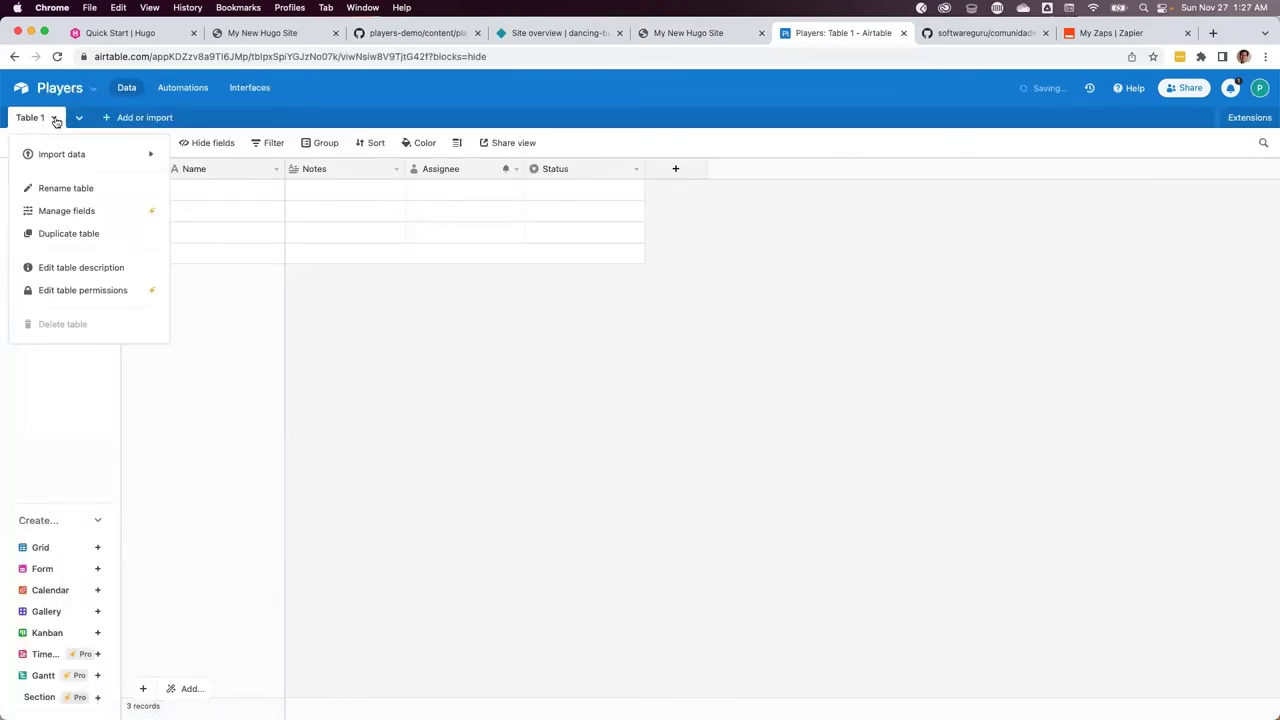
click(63, 188)
text(Principal)
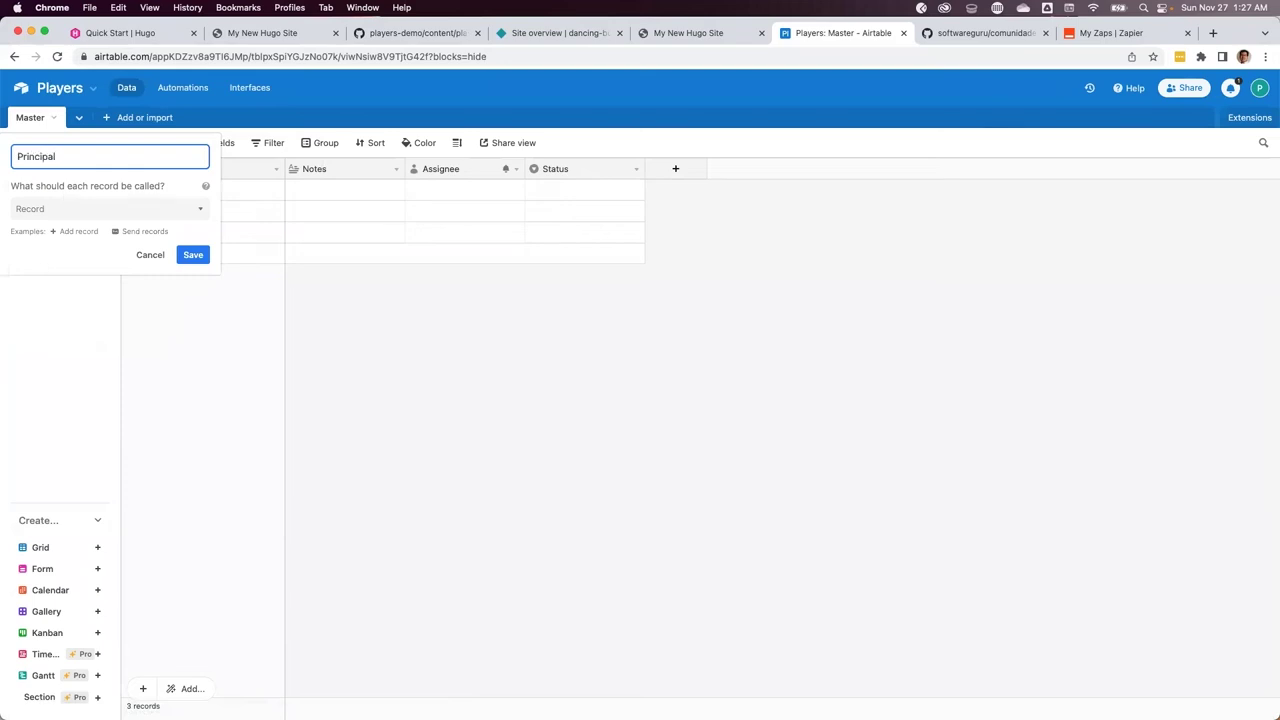
click(185, 256)
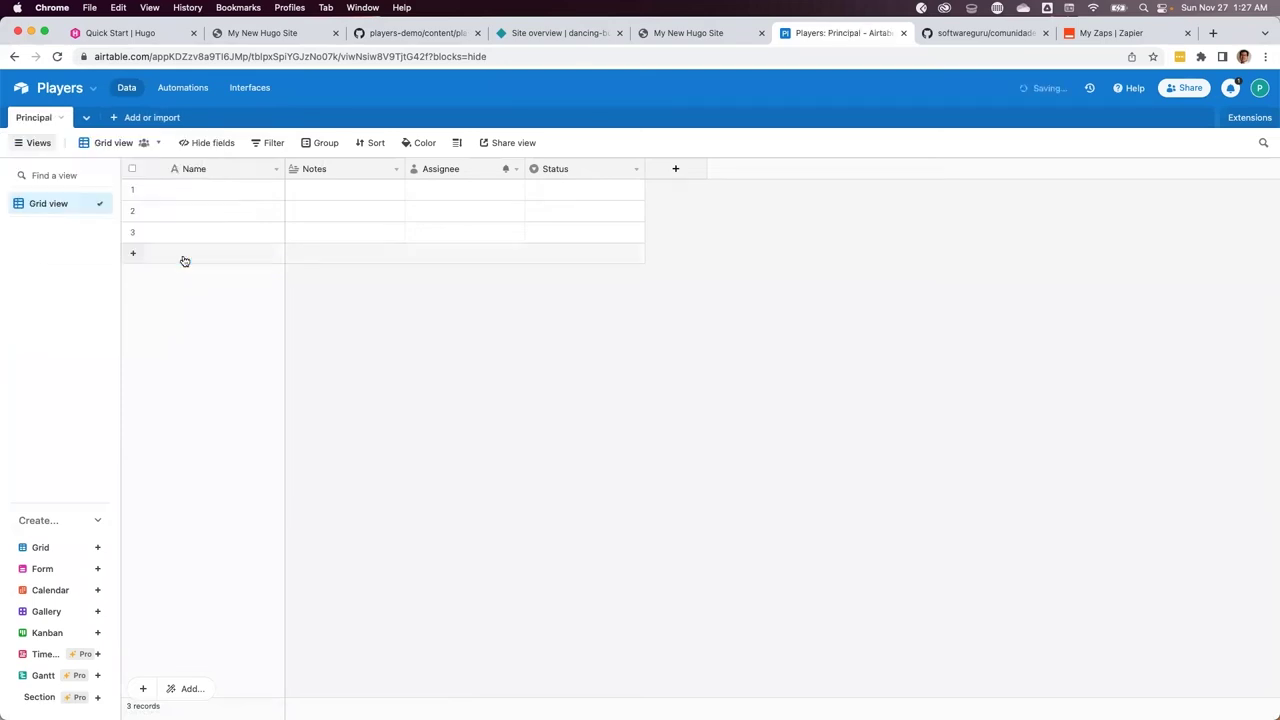
Enter the first player's name and Spanish notes, and widen the Notes column
click(229, 195)
text(Lionel Messi)
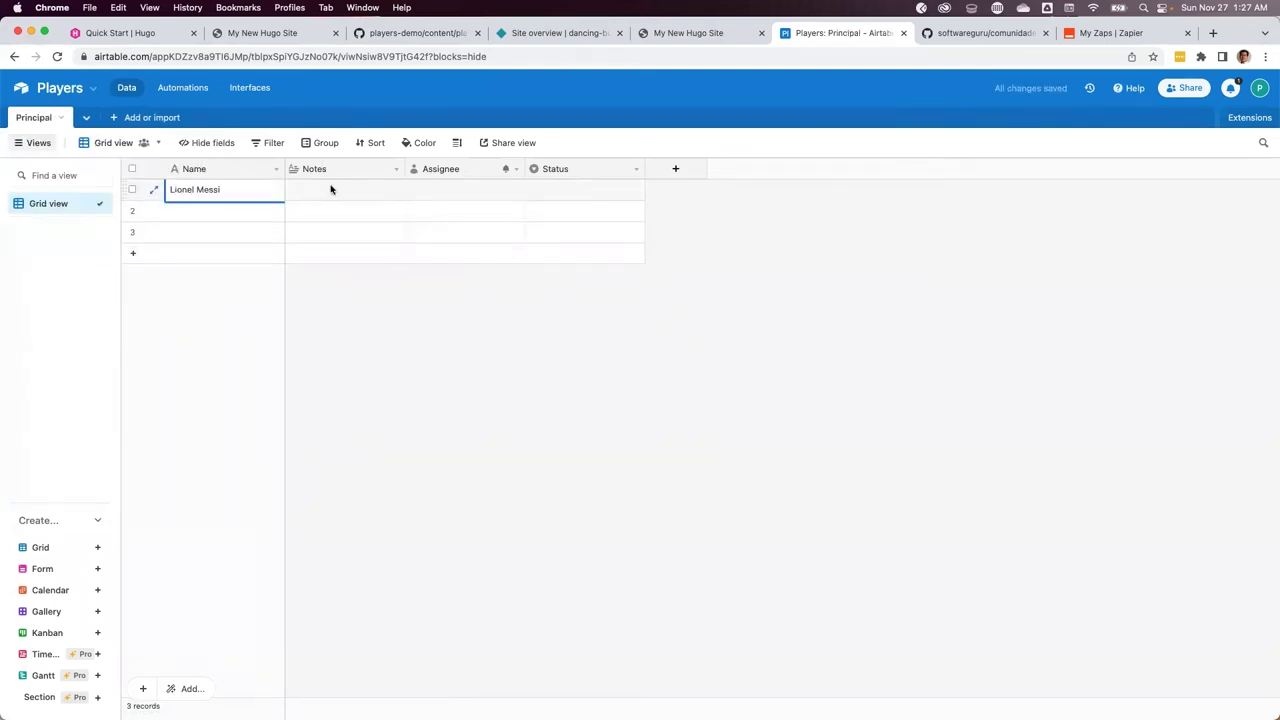
click(346, 197)
click(327, 191)
text(Lio pues se supone que es bueno, pero todos dicen que le hace falta ganar un mundial)
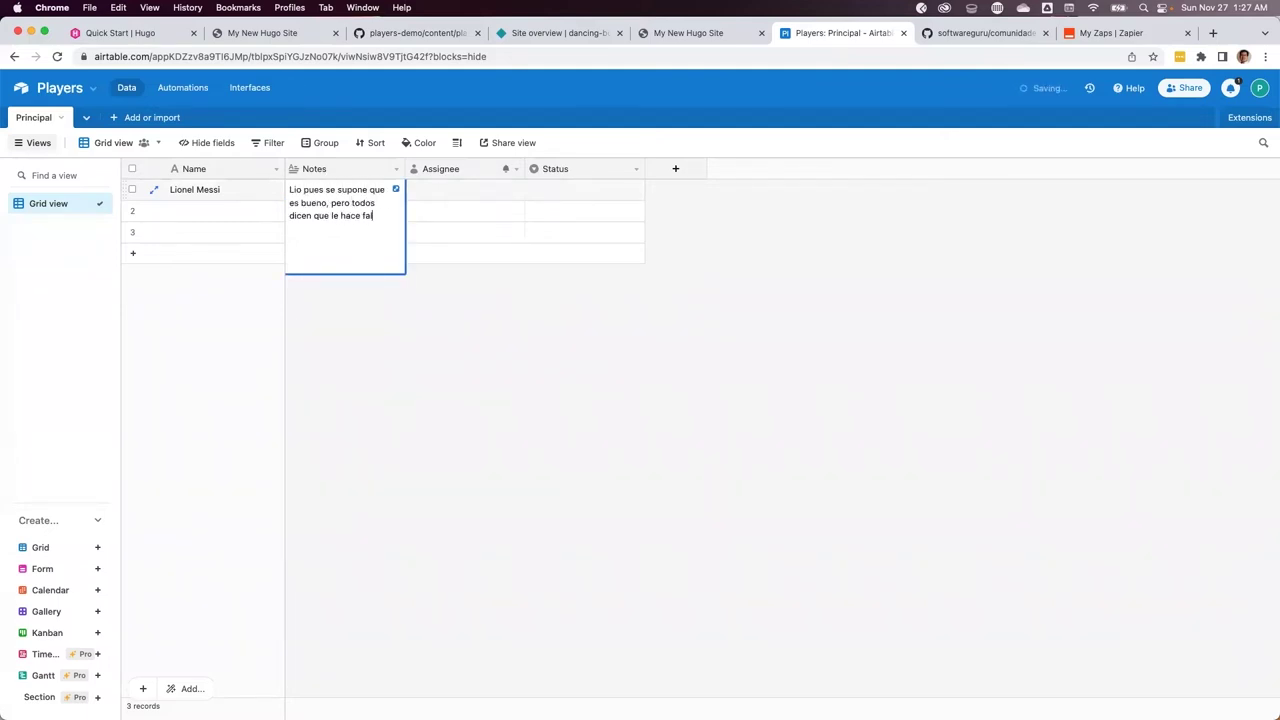
click(480, 308)
drag(401, 166, 585, 168)
click(229, 209)
click(208, 212)
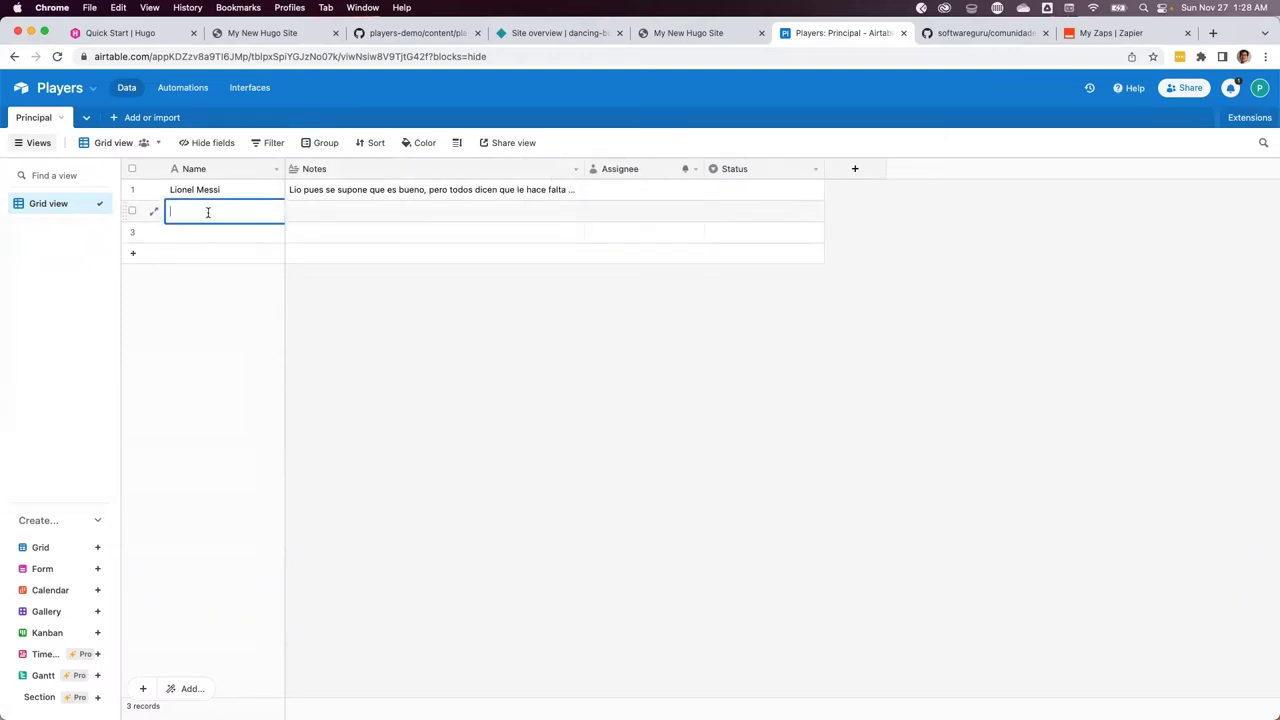
click(494, 293)
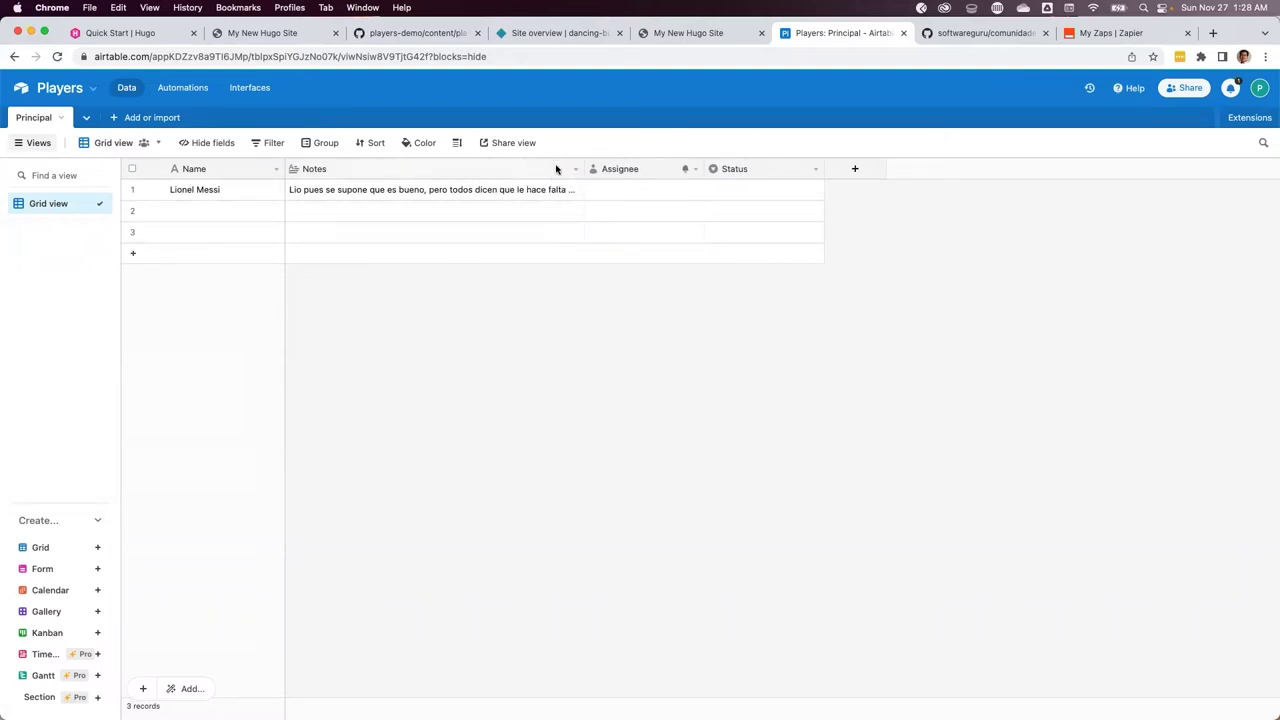
Add a single line text Tags field right of Notes and tag the first player Delantero
click(575, 169)
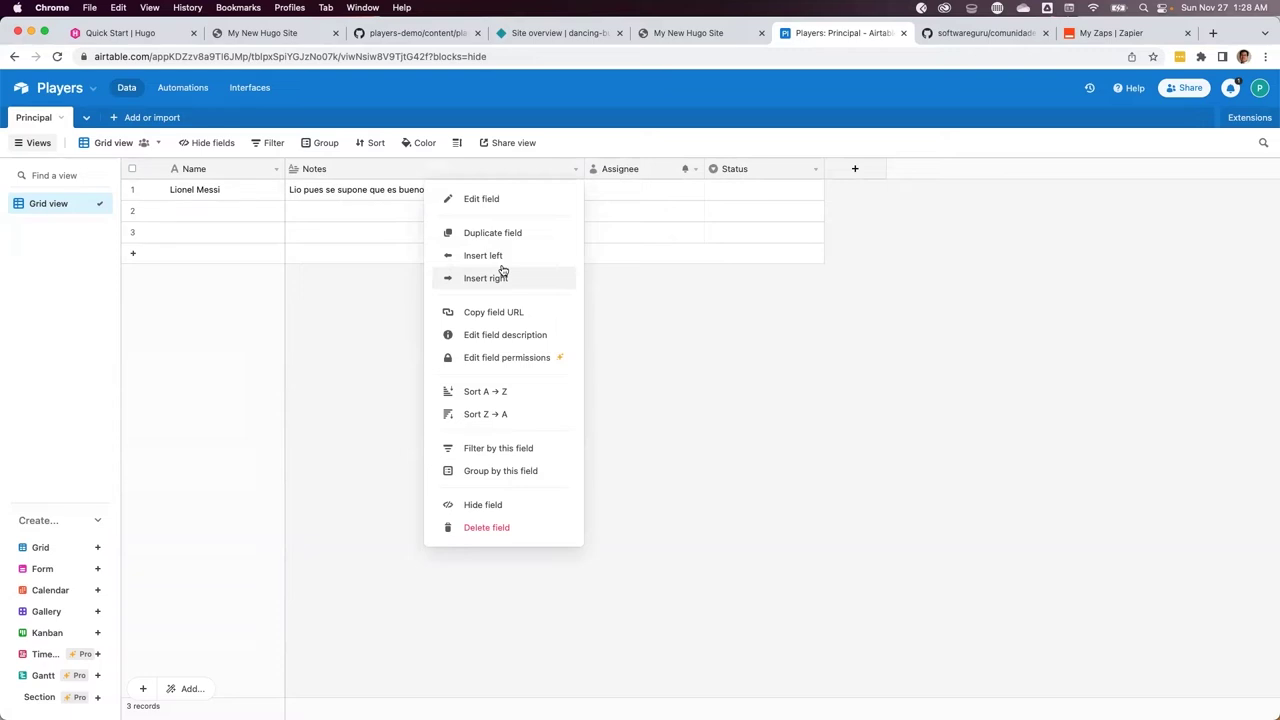
click(503, 272)
text(TAgs)
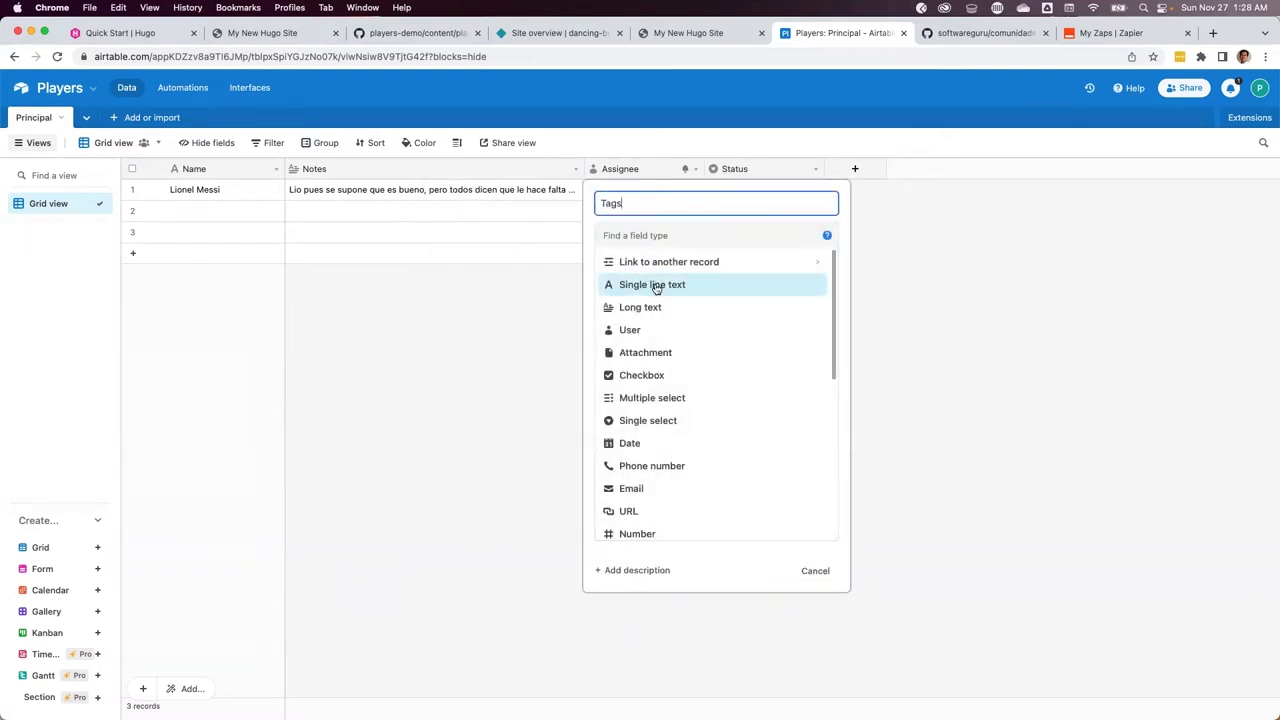
click(653, 285)
click(806, 341)
click(628, 191)
text(Delantero)
Fill in the second player's name, notes and a Delantero tag
click(225, 210)
click(489, 211)
text(Martha es esto y lo otro y es lo máximo.)
click(644, 220)
text(Delantero)
key(Return)
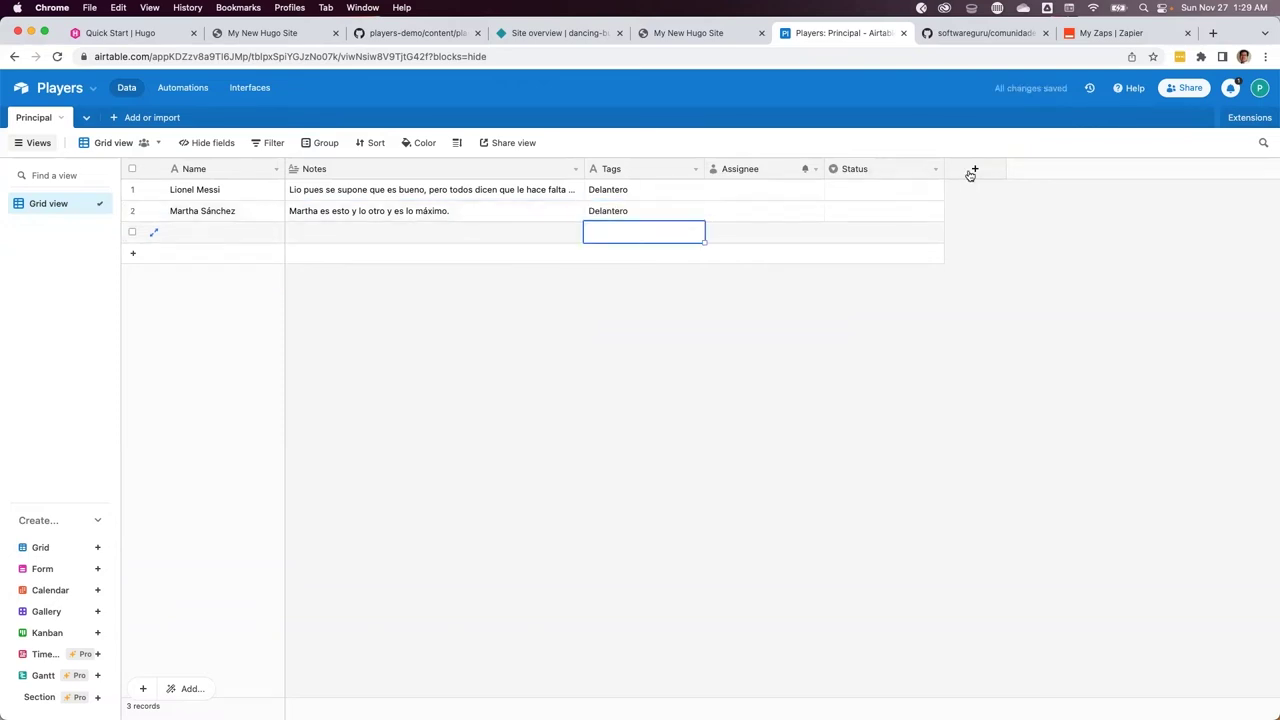
Add a Created time field to the Principal table
click(973, 170)
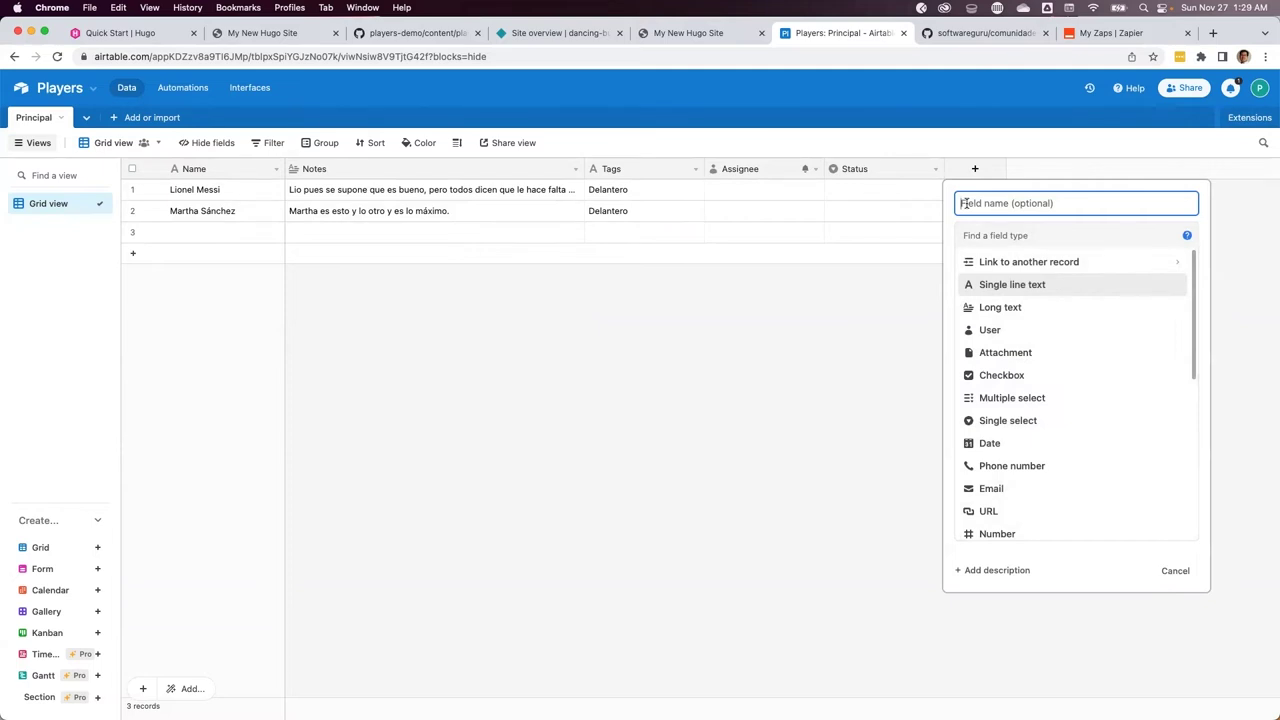
scroll(1005, 412, down, 5)
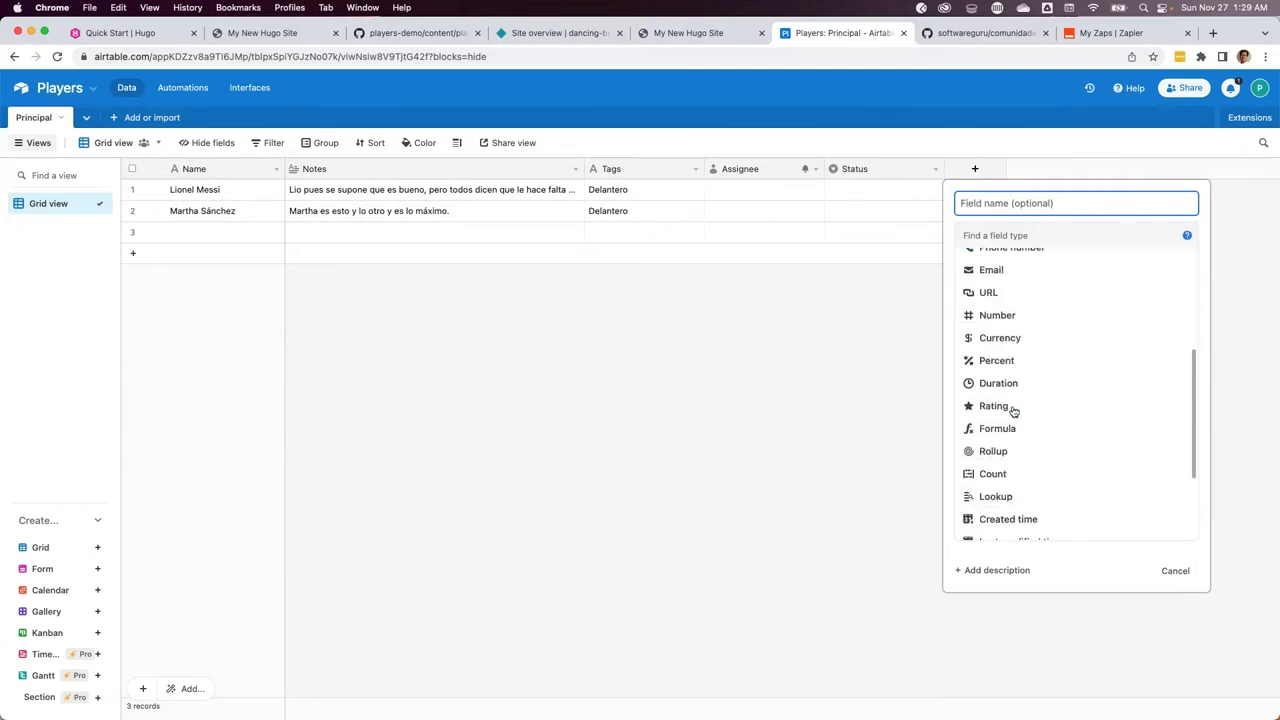
mouse_move(1000, 414)
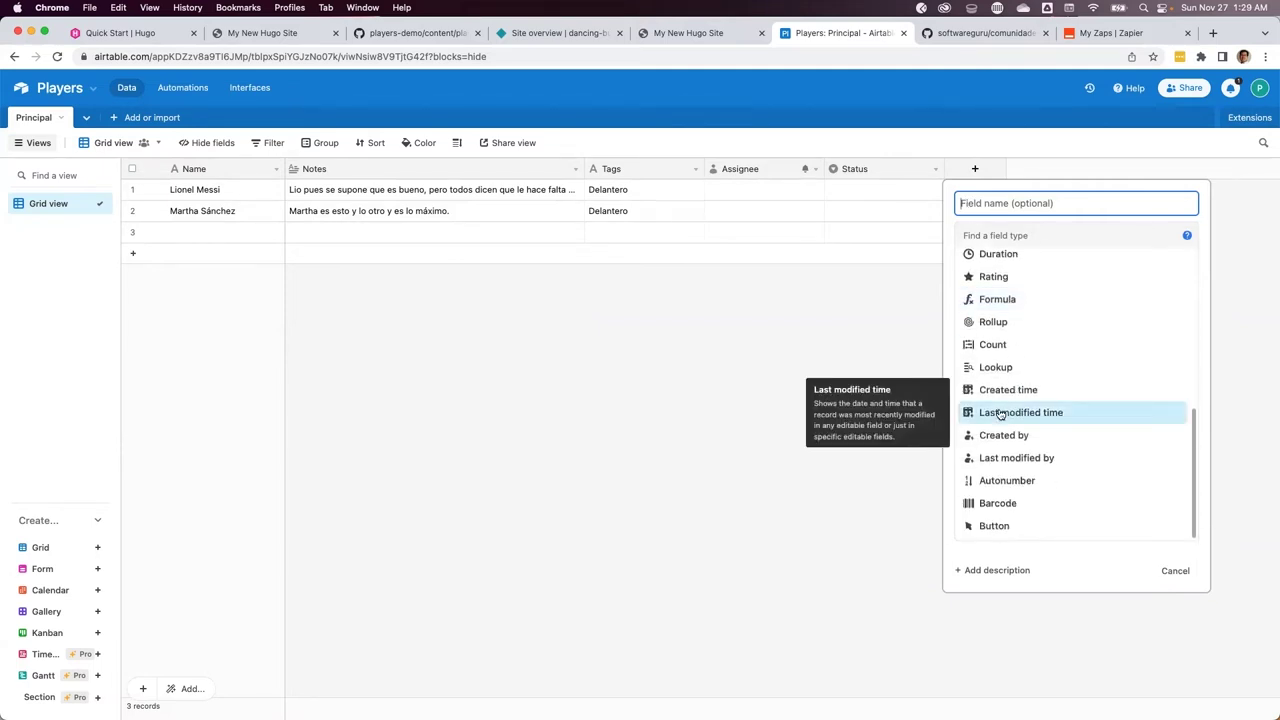
click(998, 390)
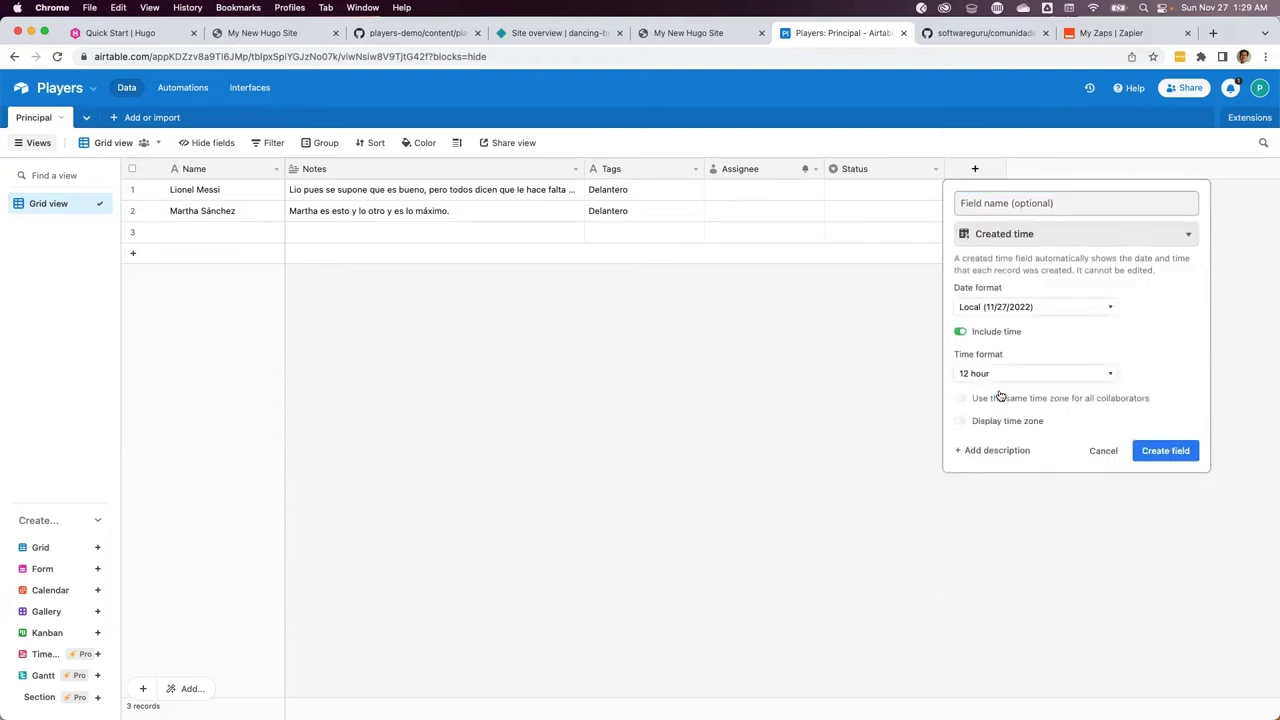
click(1150, 450)
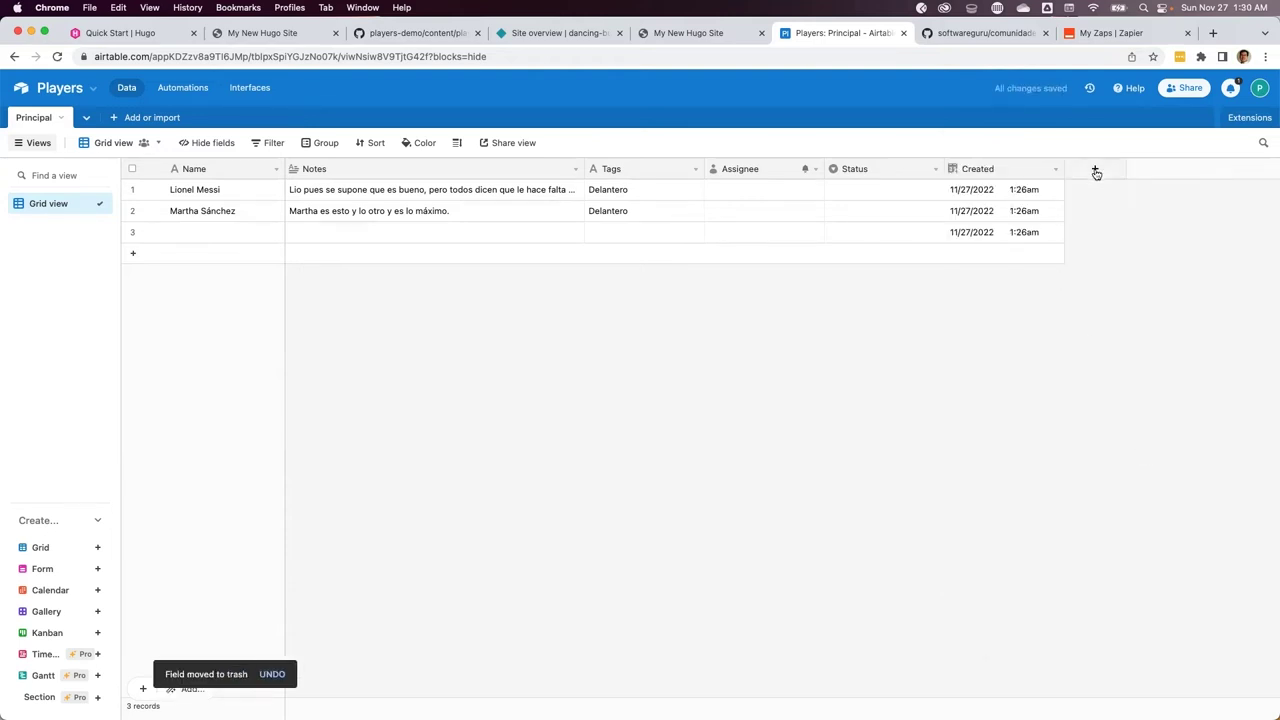
Add a Last Modified time field tracking only Status, Notes and Tags
click(1096, 173)
scroll(1089, 475, down, 5)
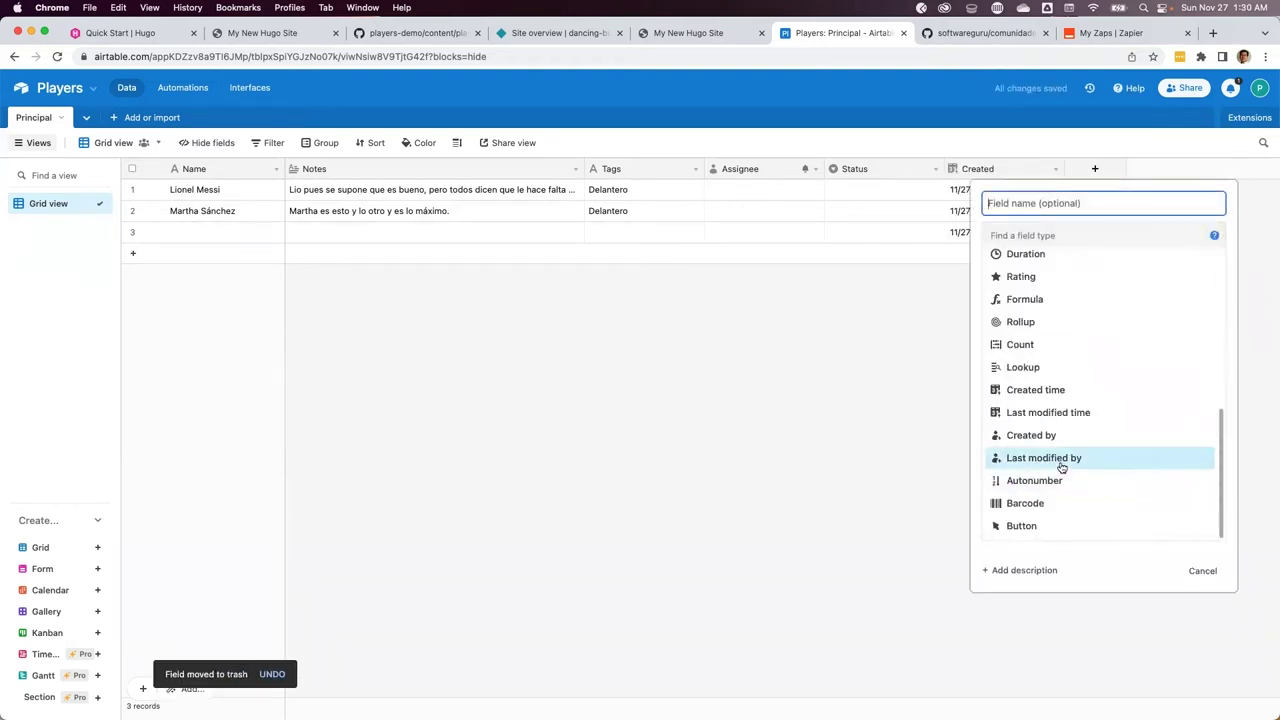
click(1050, 412)
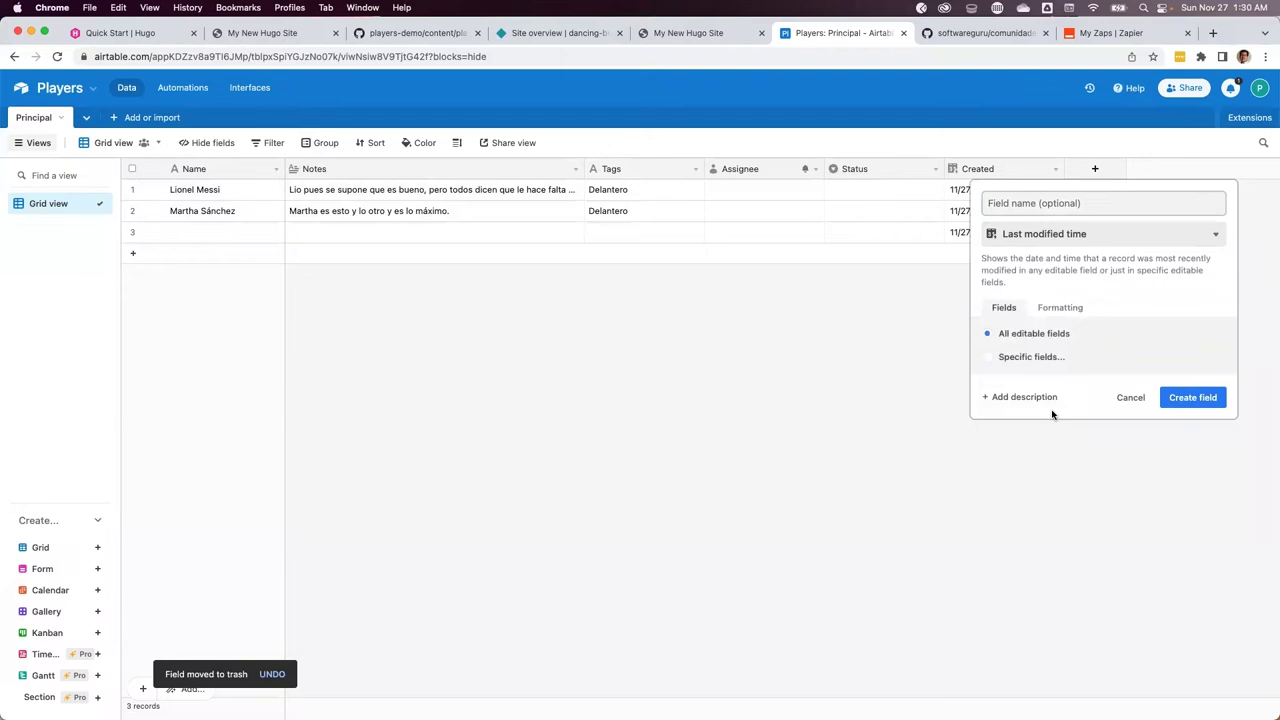
click(1016, 360)
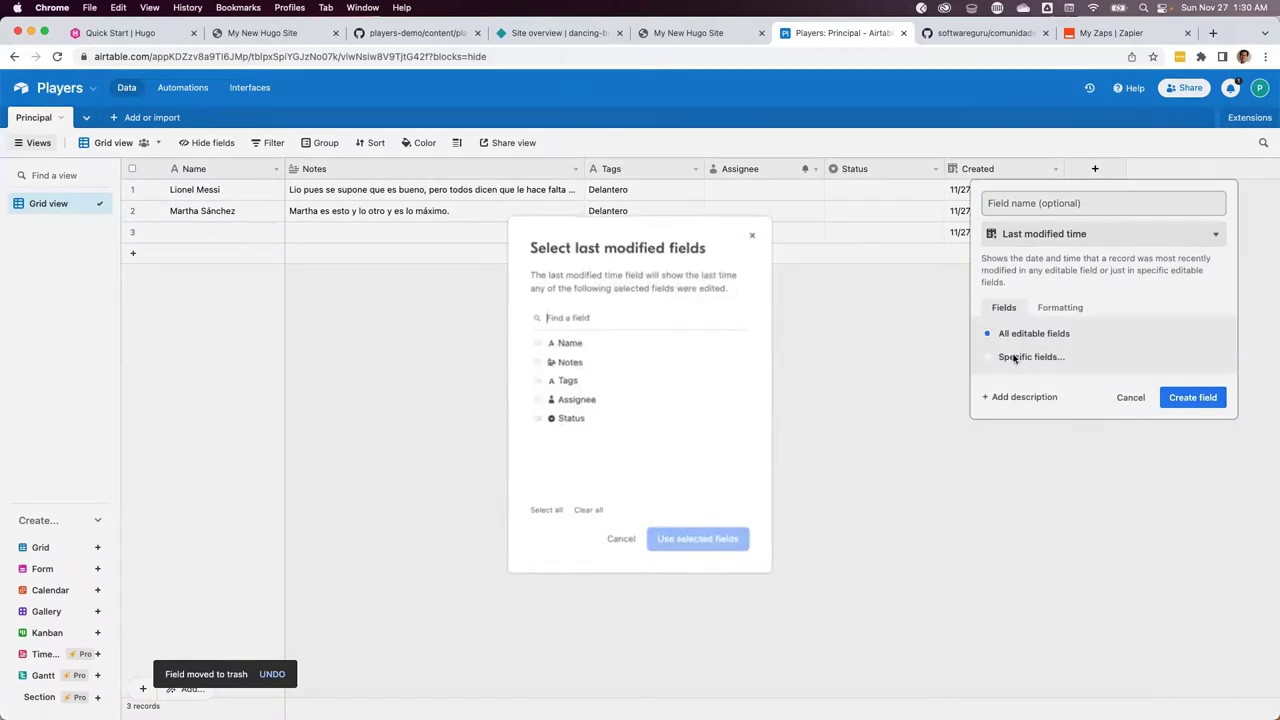
click(540, 418)
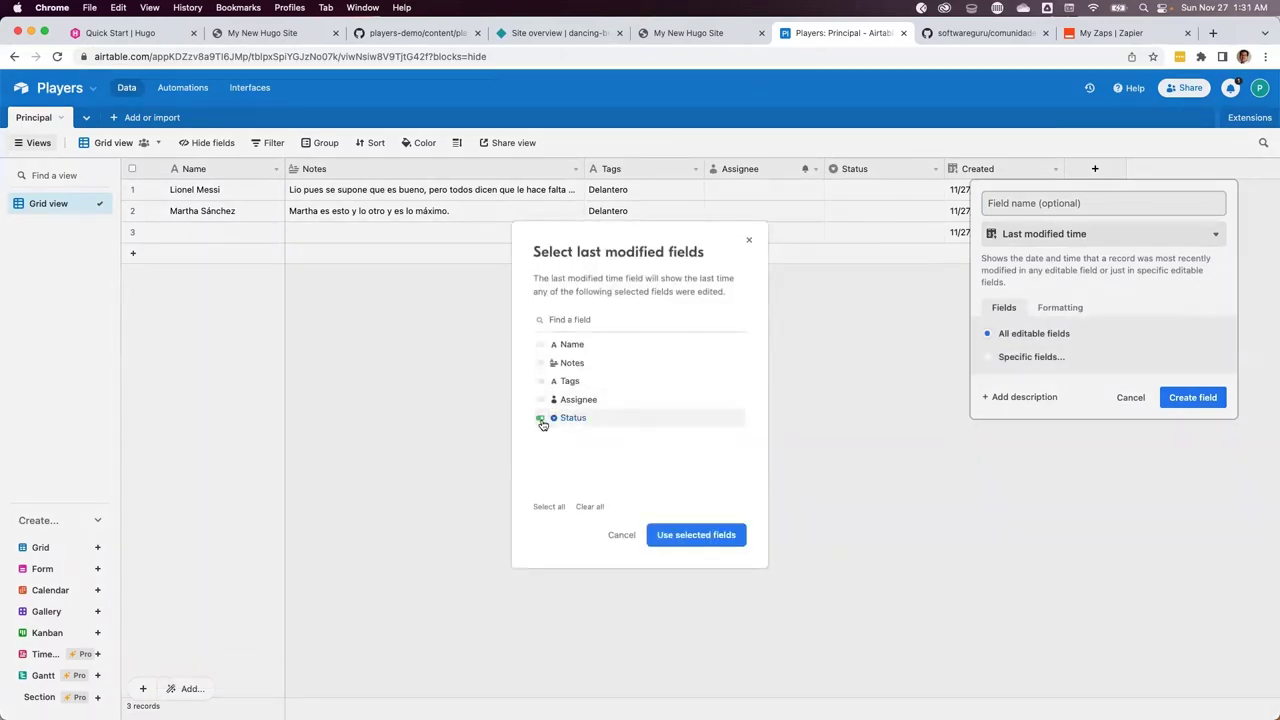
click(540, 363)
click(540, 381)
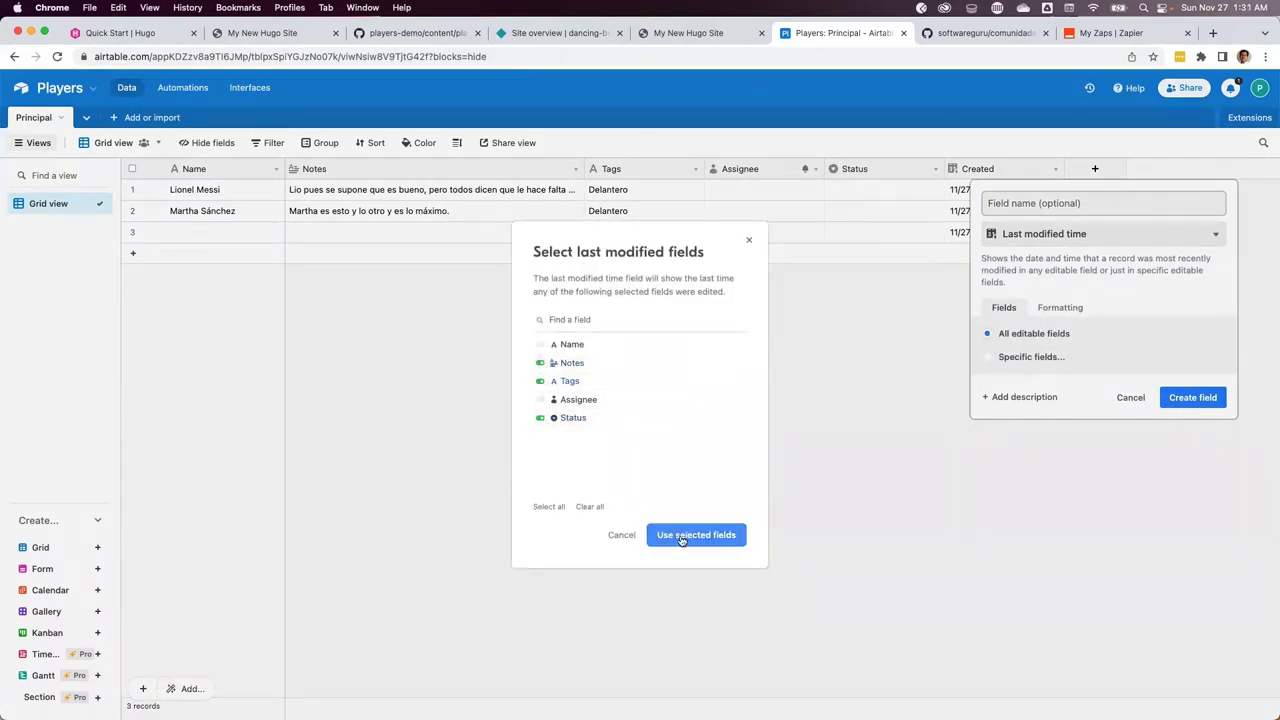
click(683, 534)
click(1186, 449)
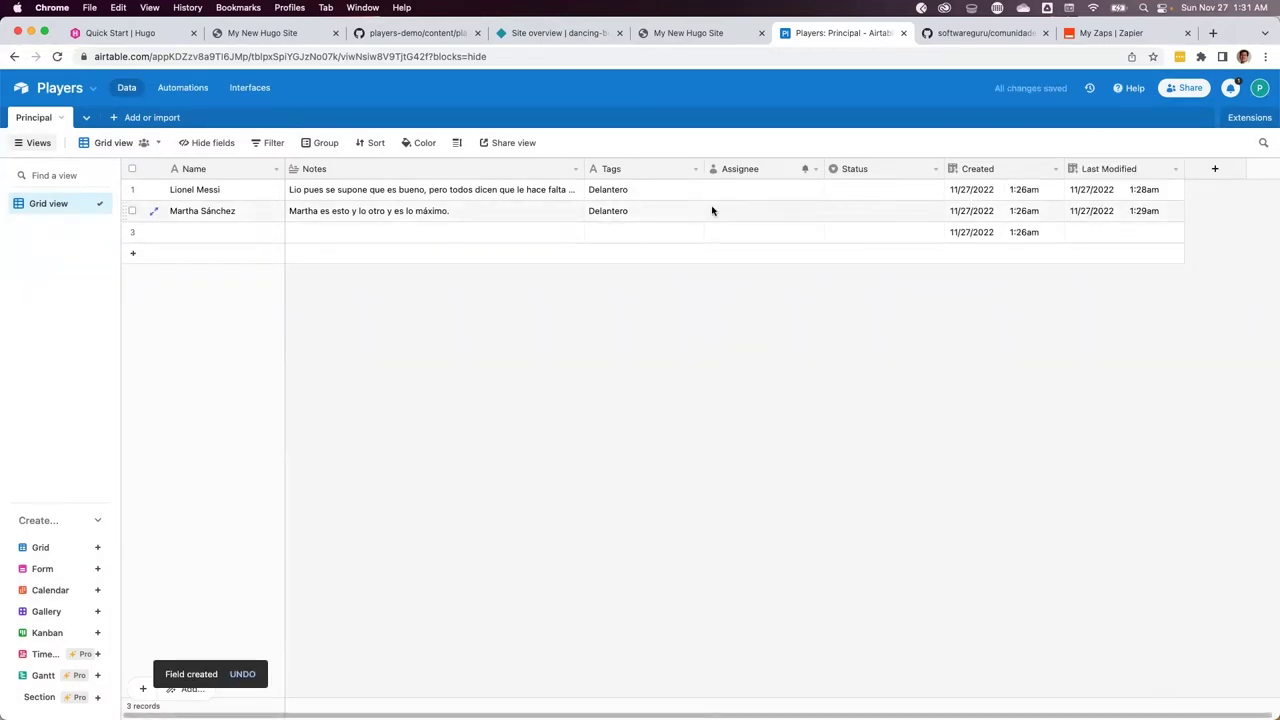
click(935, 171)
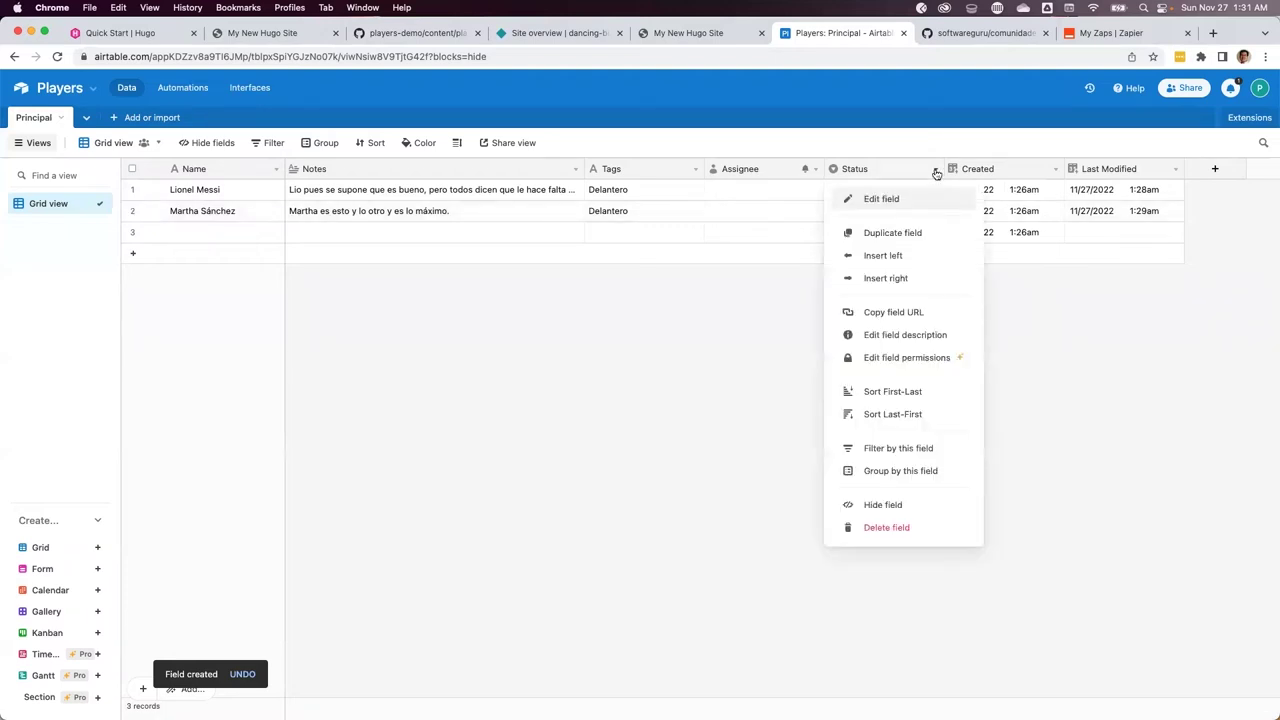
Review the Status field settings without changes, then begin a new Form view
click(879, 198)
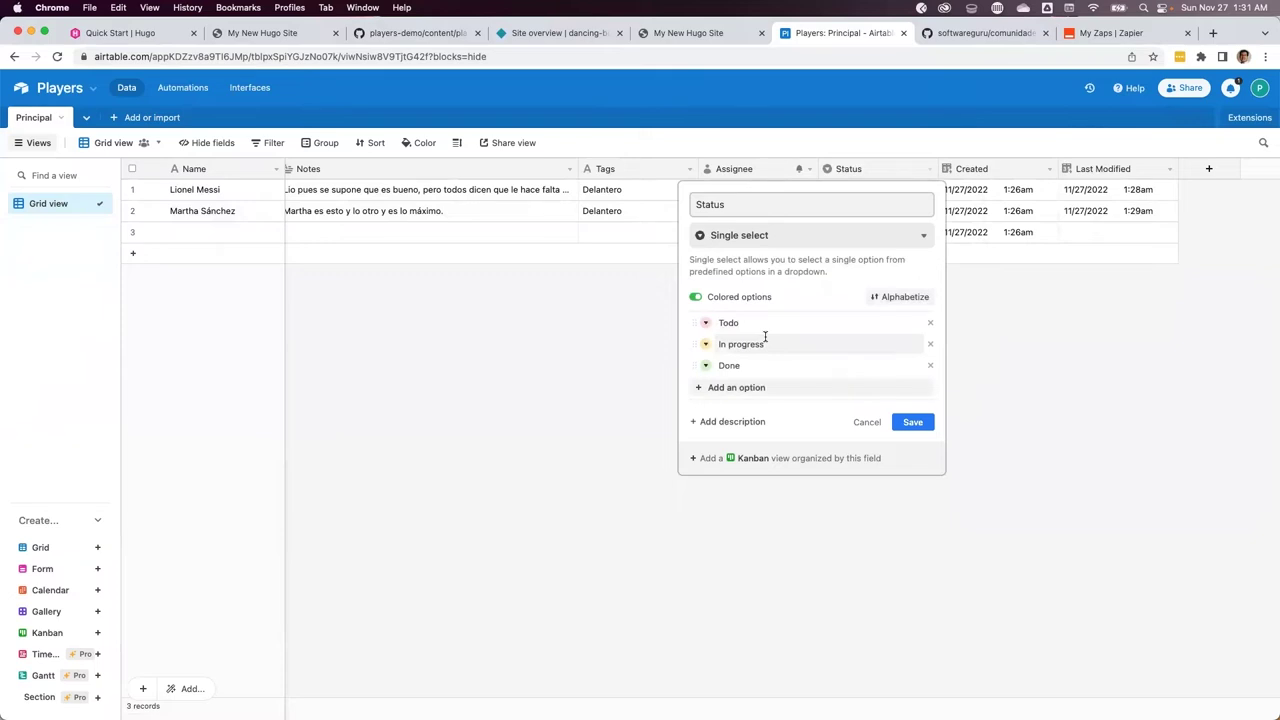
click(867, 423)
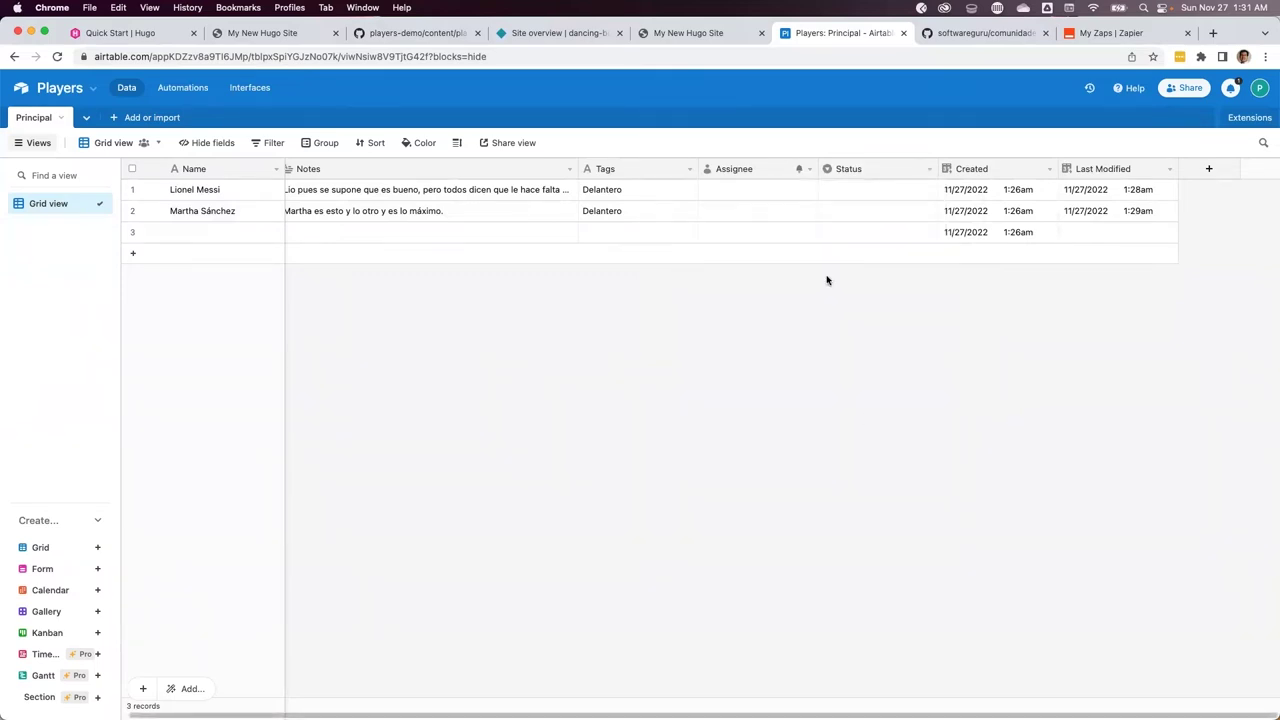
click(96, 569)
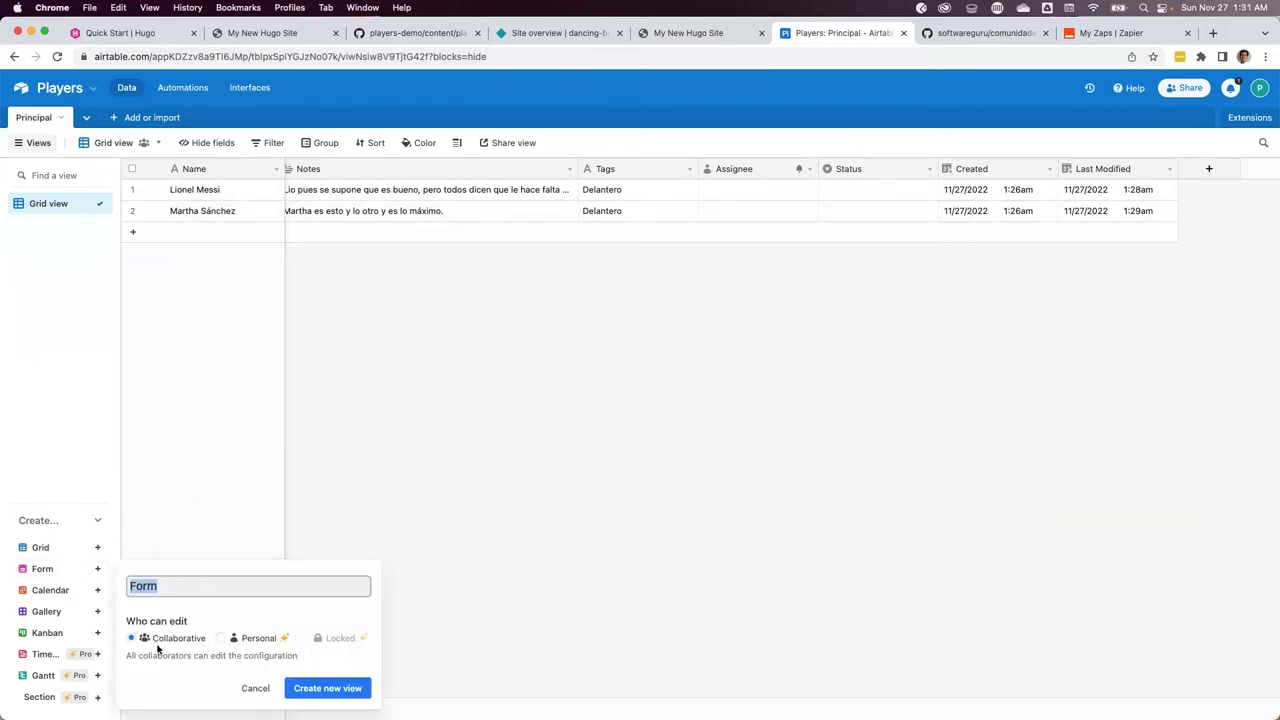
Create the Form view with Assignee and Status hidden, and open the public form
click(306, 687)
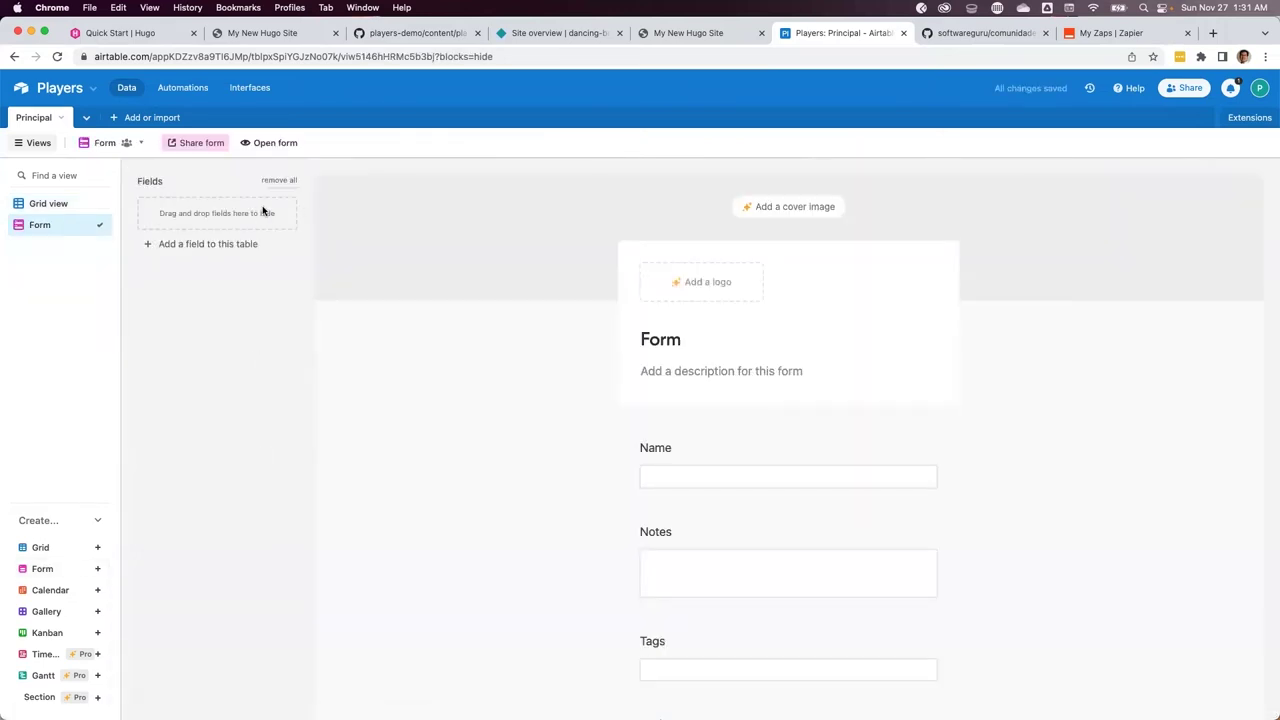
scroll(730, 414, down, 4)
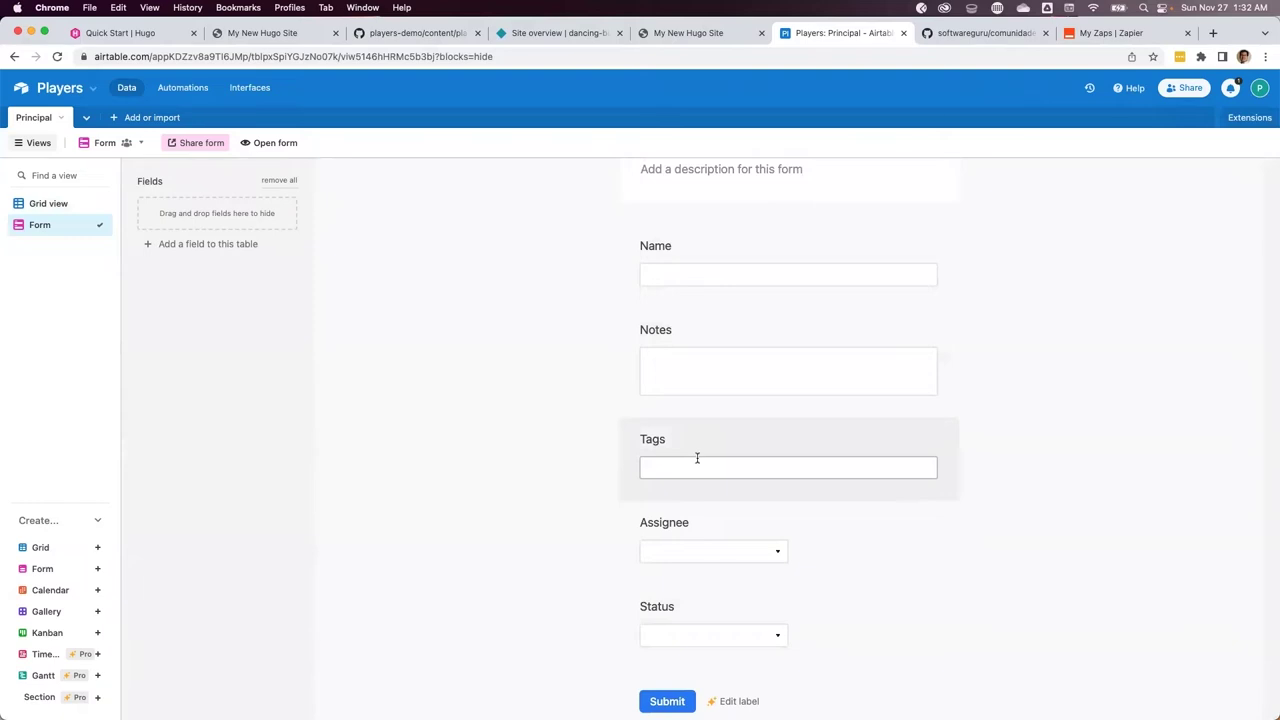
drag(669, 498, 415, 415)
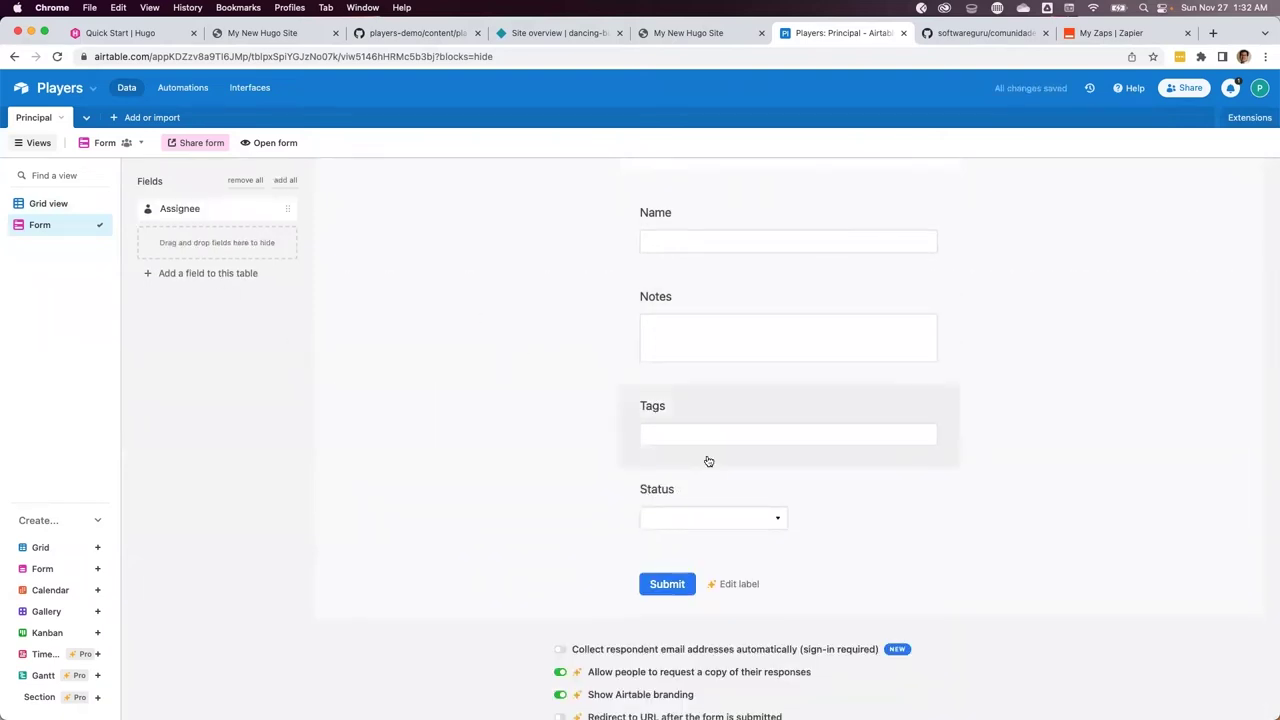
drag(690, 492, 229, 286)
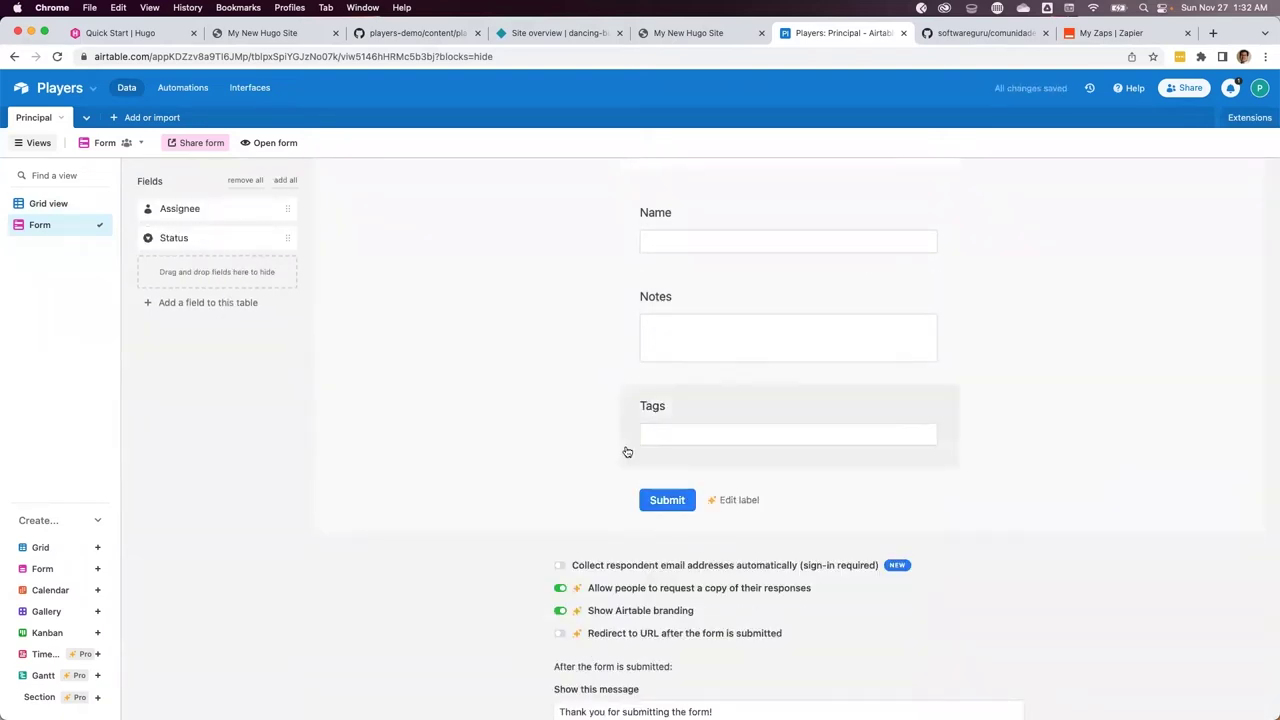
scroll(627, 452, down, 3)
scroll(627, 452, up, 8)
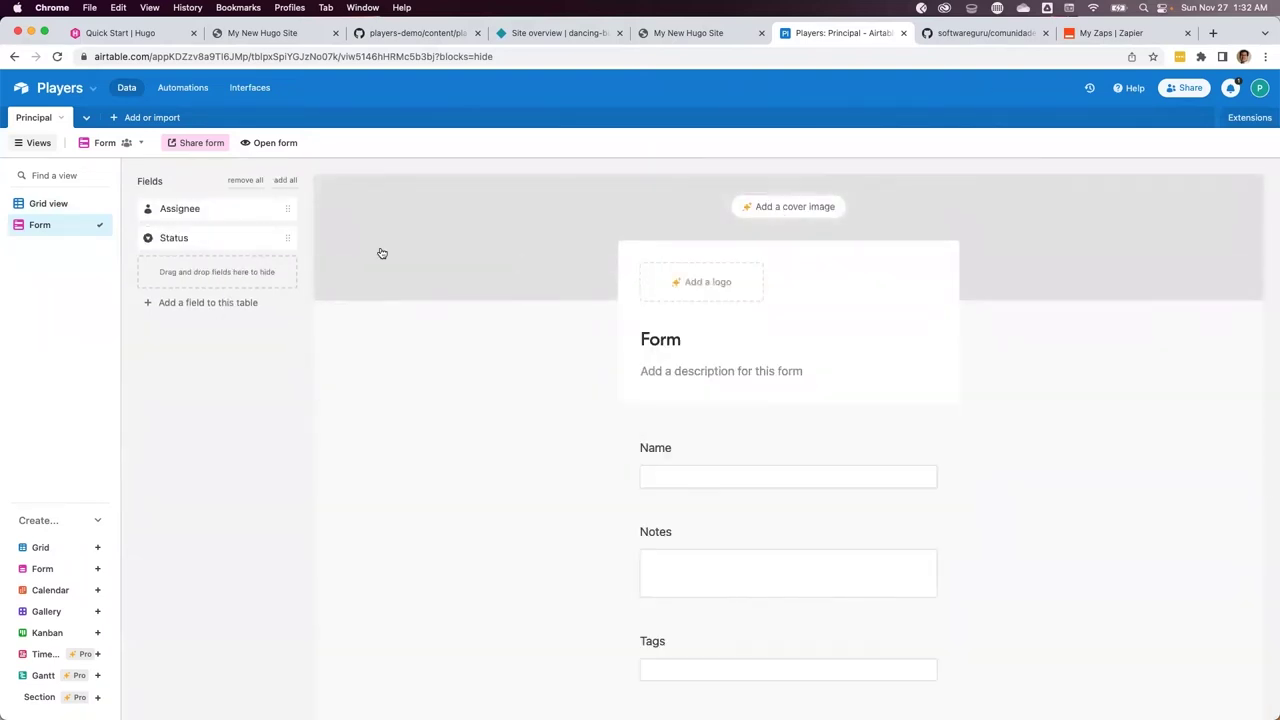
click(258, 148)
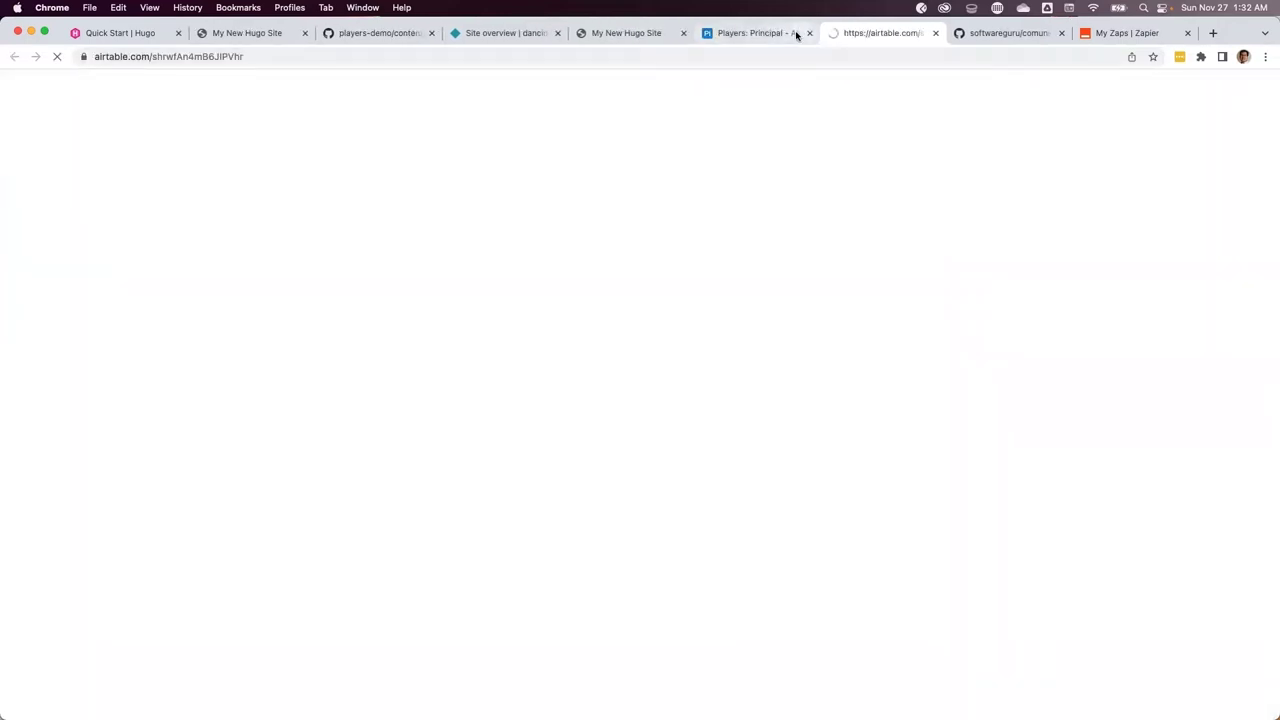
Copy the public form's address and load it in a private browsing window
click(285, 57)
key(super+c)
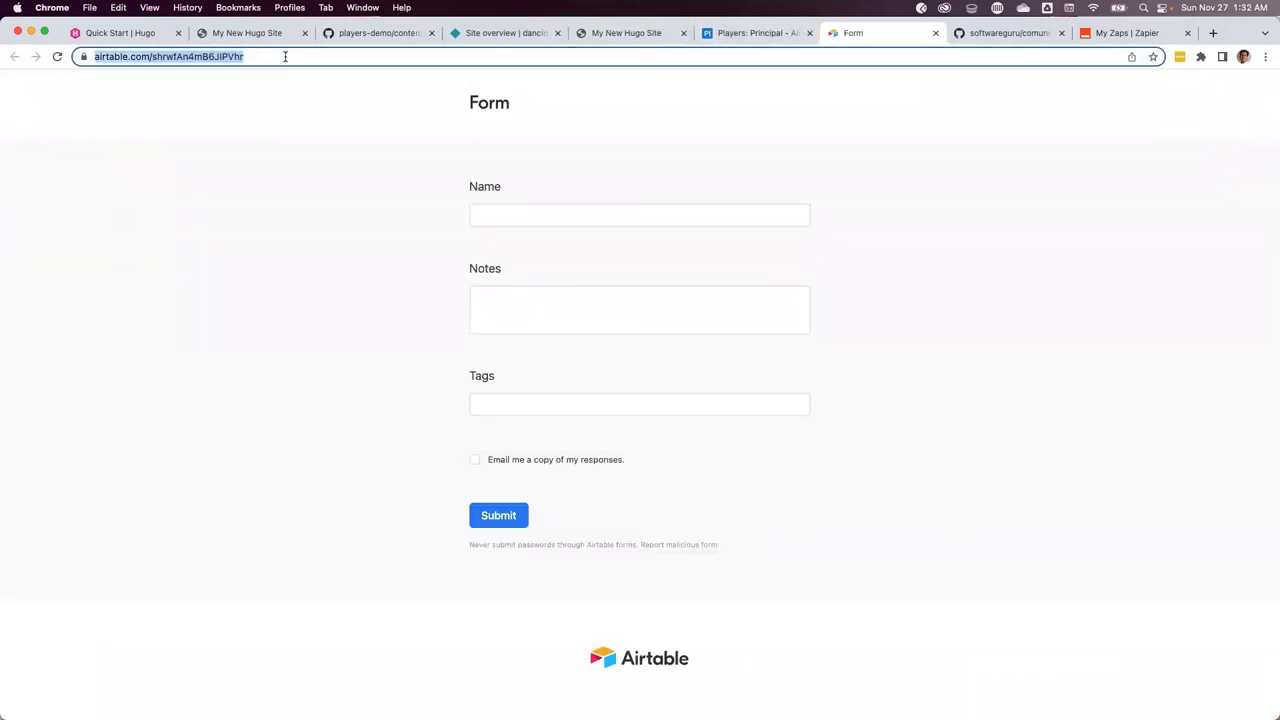
click(936, 35)
key(super+shift+n)
key(super+v)
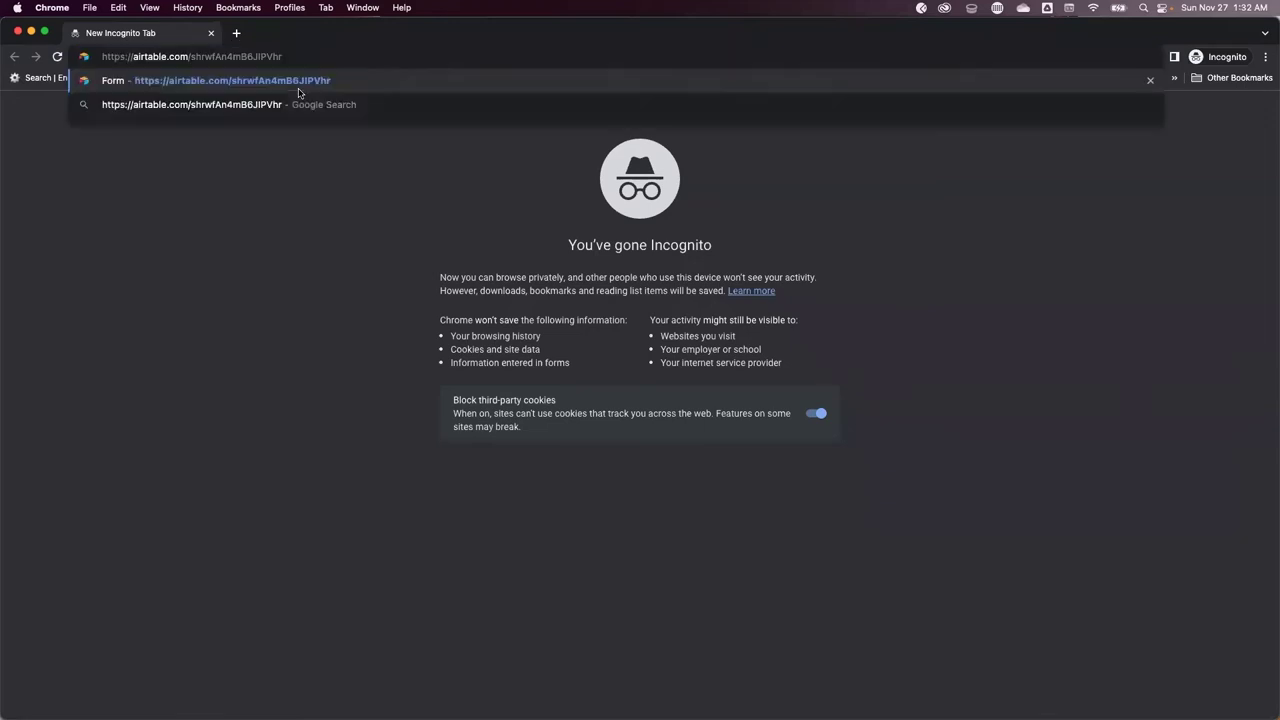
key(Return)
Submit a third player with bold-markup notes and tag Defensa, then return to Grid view
click(511, 219)
key(Tab)
text(Descripción de Fabián.)
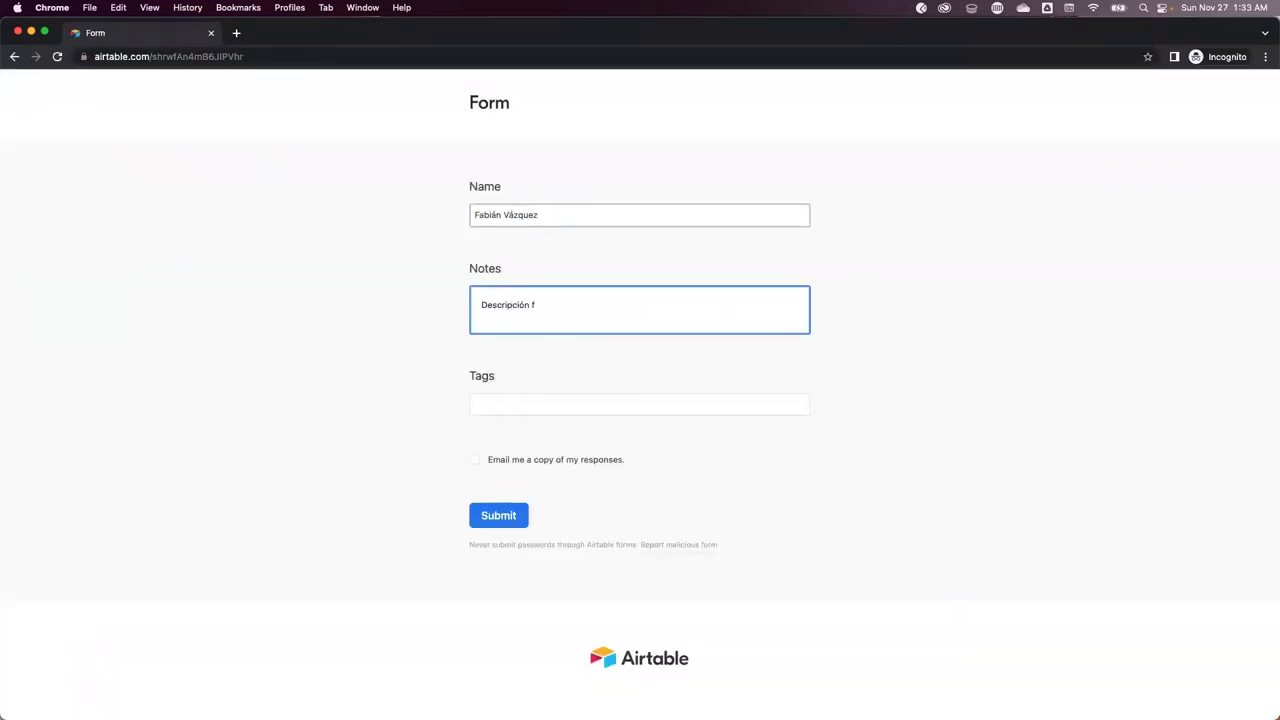
text( **Esto es bold**)
click(483, 404)
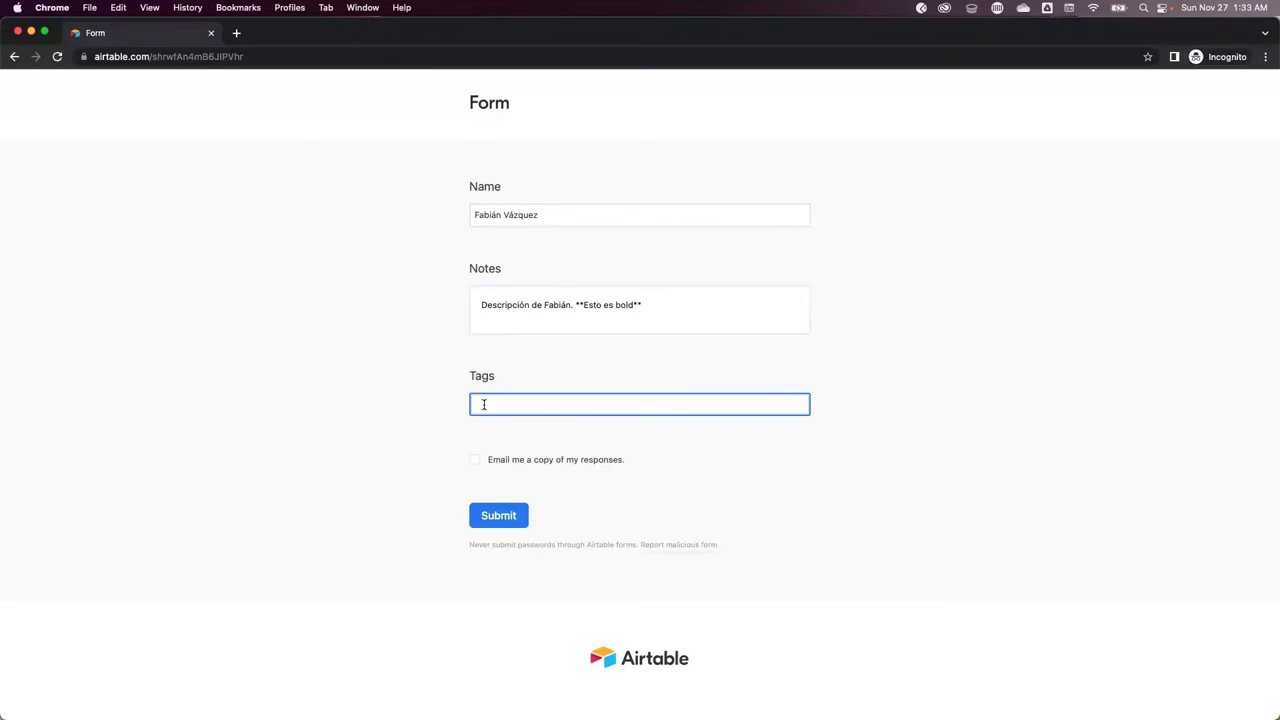
text(Defensa)
key(Return)
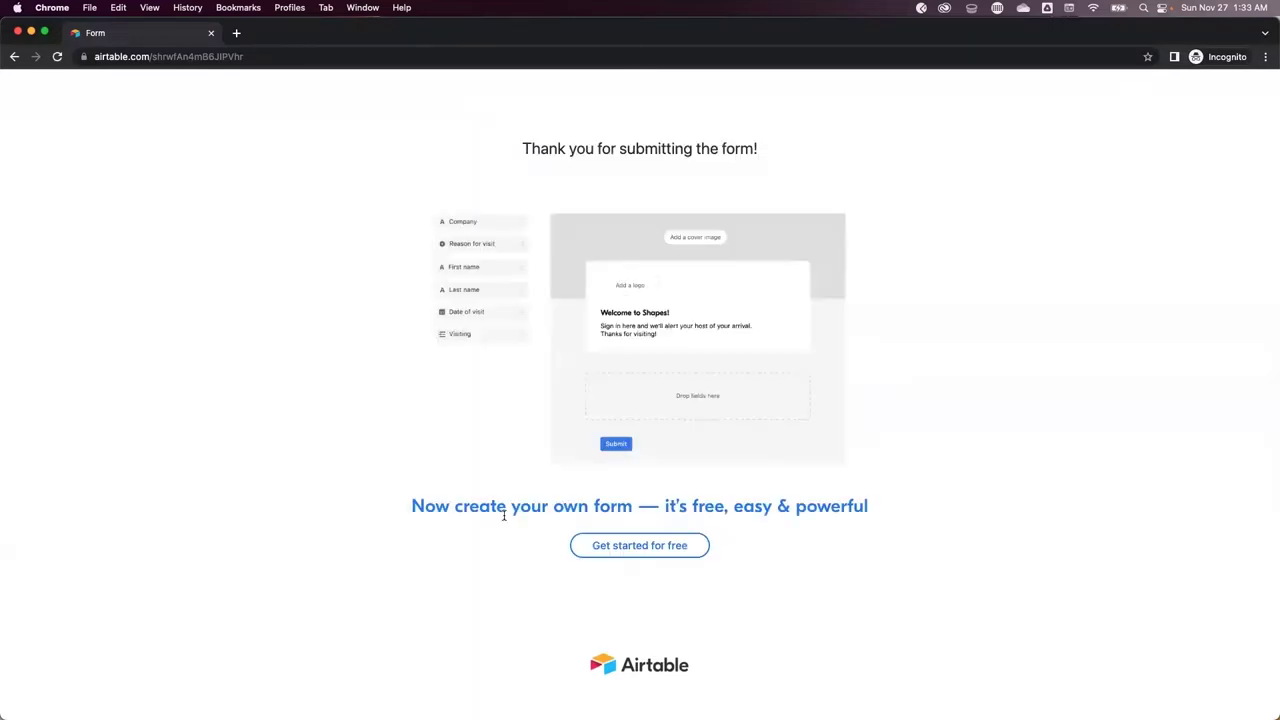
key(super+w)
click(55, 210)
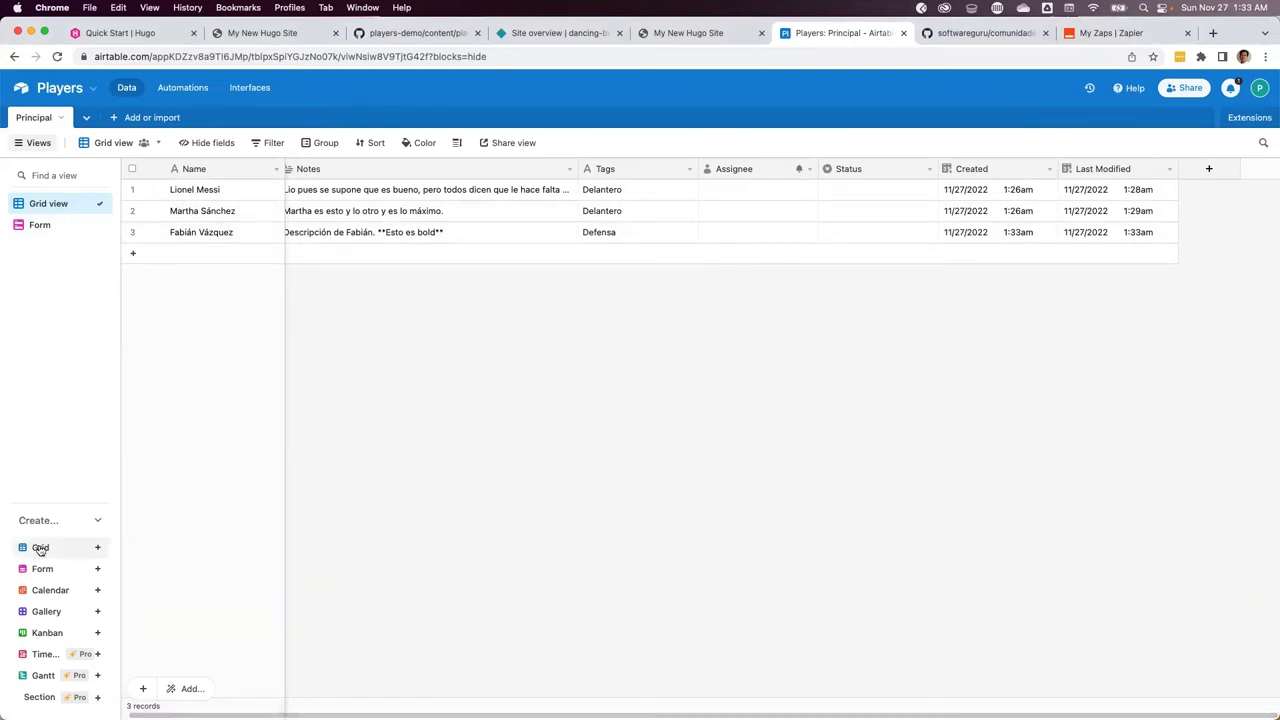
Create a new grid view named Aprobados
mouse_move(40, 549)
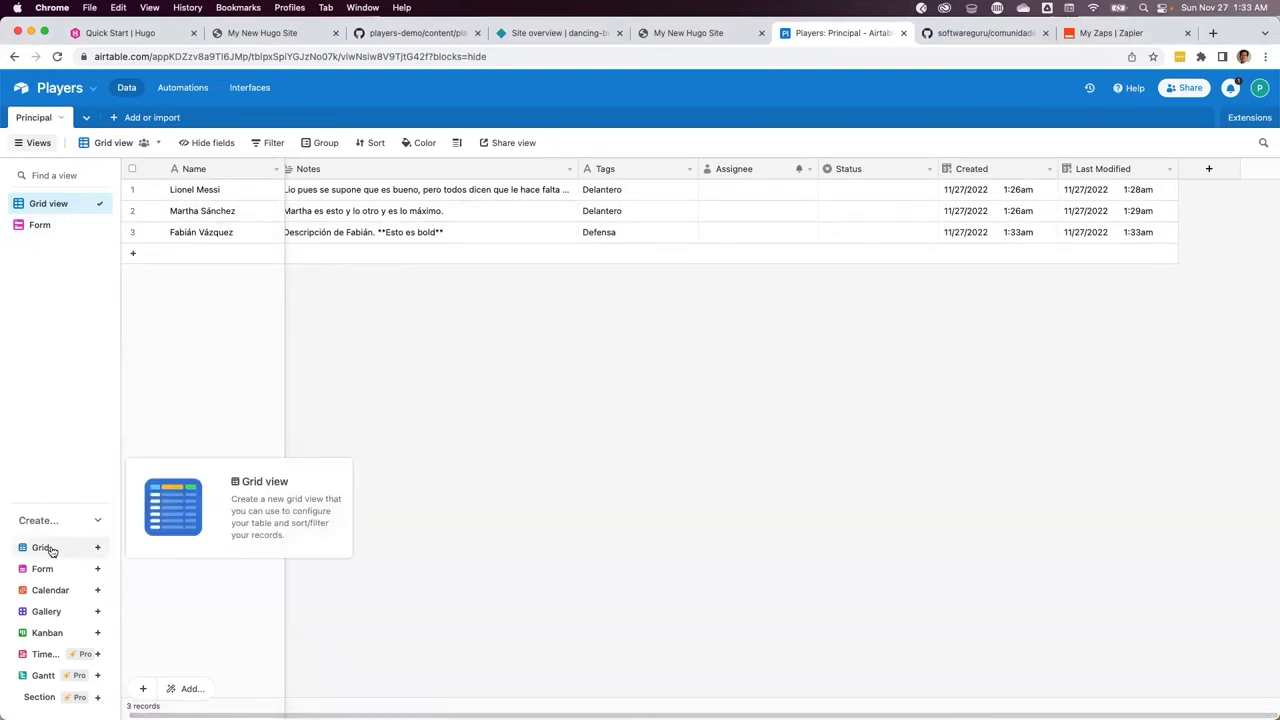
click(50, 550)
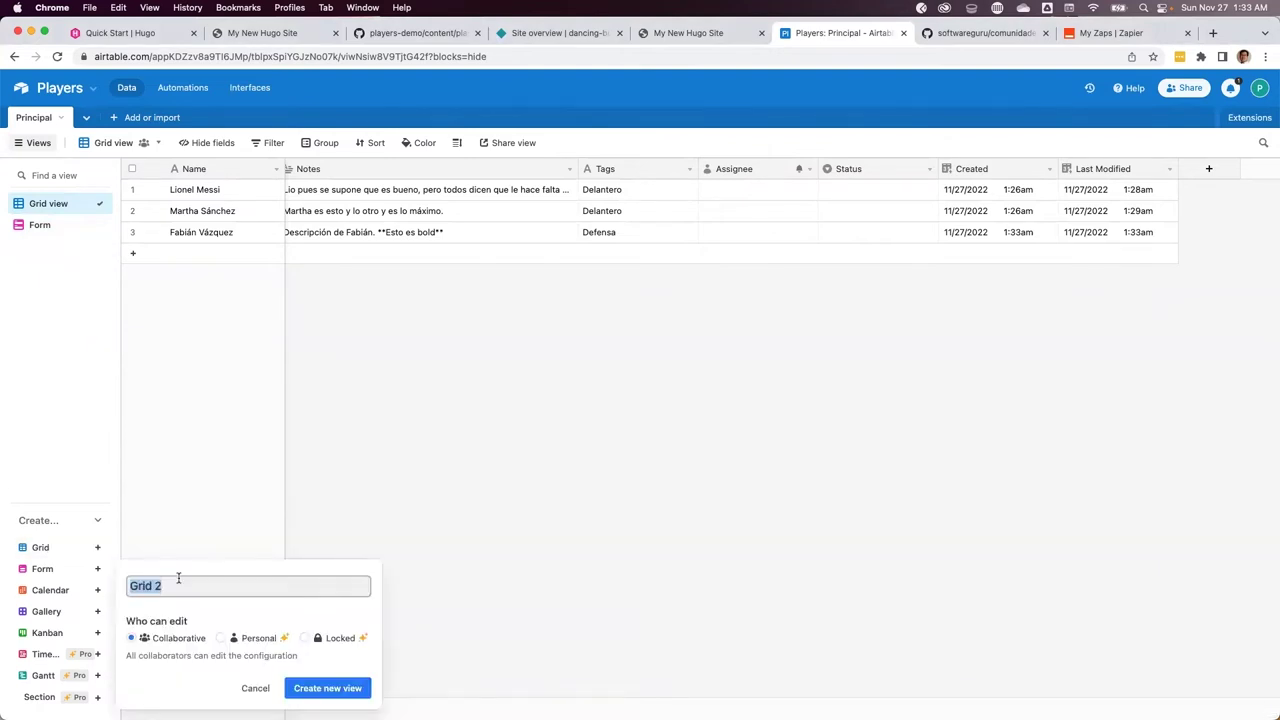
text(R)
key(BackSpace)
text(Aprobados)
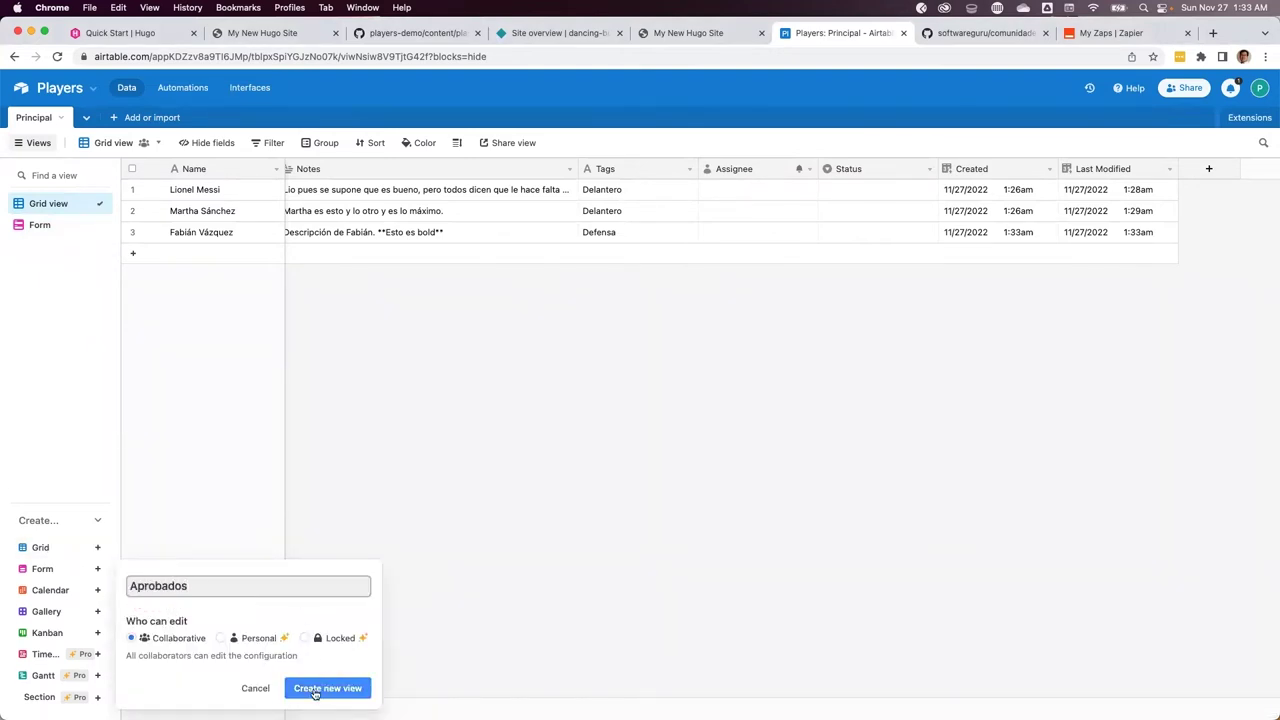
click(320, 690)
Filter the Aprobados view to records whose Status is Done
click(279, 145)
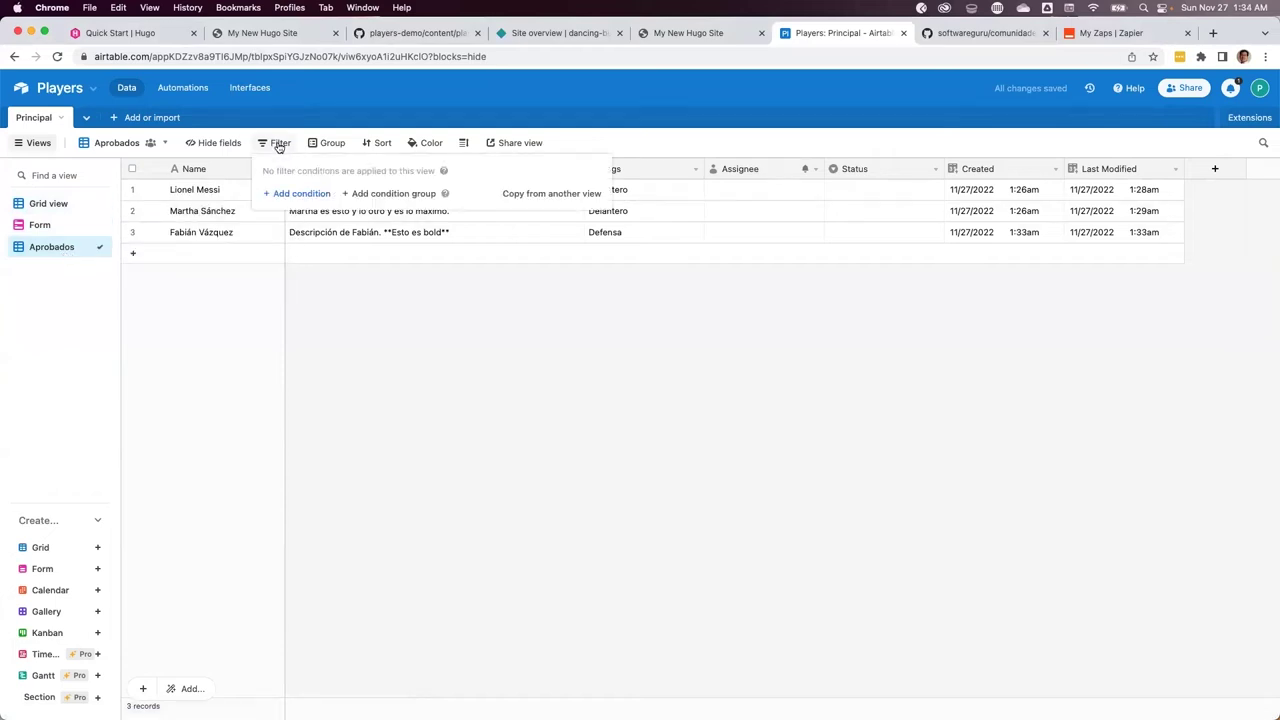
click(303, 194)
click(385, 193)
click(360, 330)
click(520, 193)
click(502, 290)
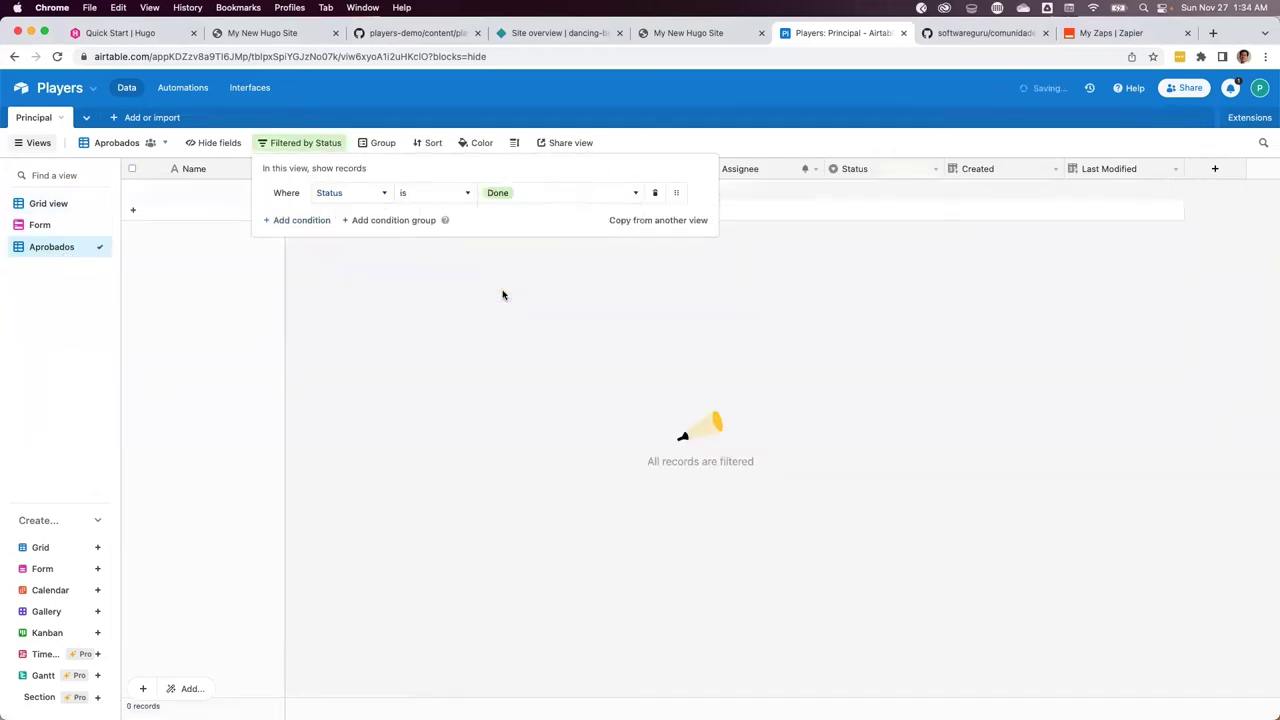
click(543, 346)
Mark the second player's Status as Done in Grid view, then view Aprobados
click(60, 204)
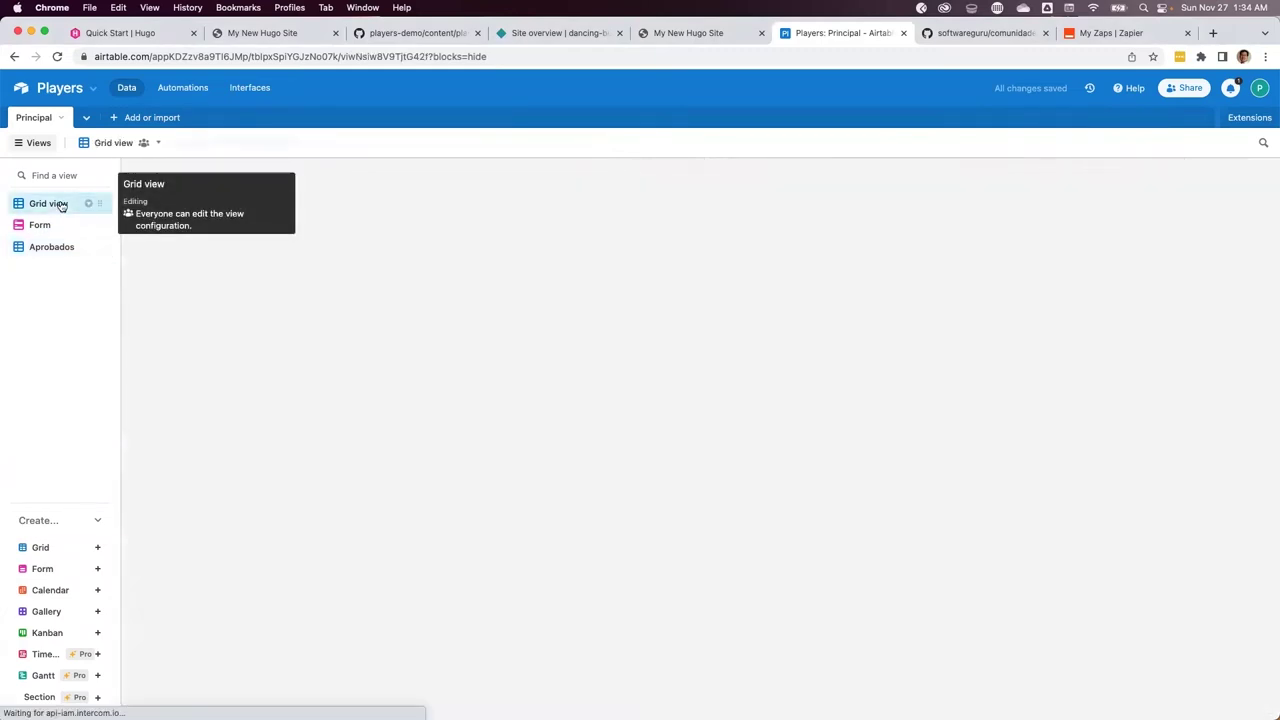
click(896, 214)
click(928, 211)
click(845, 333)
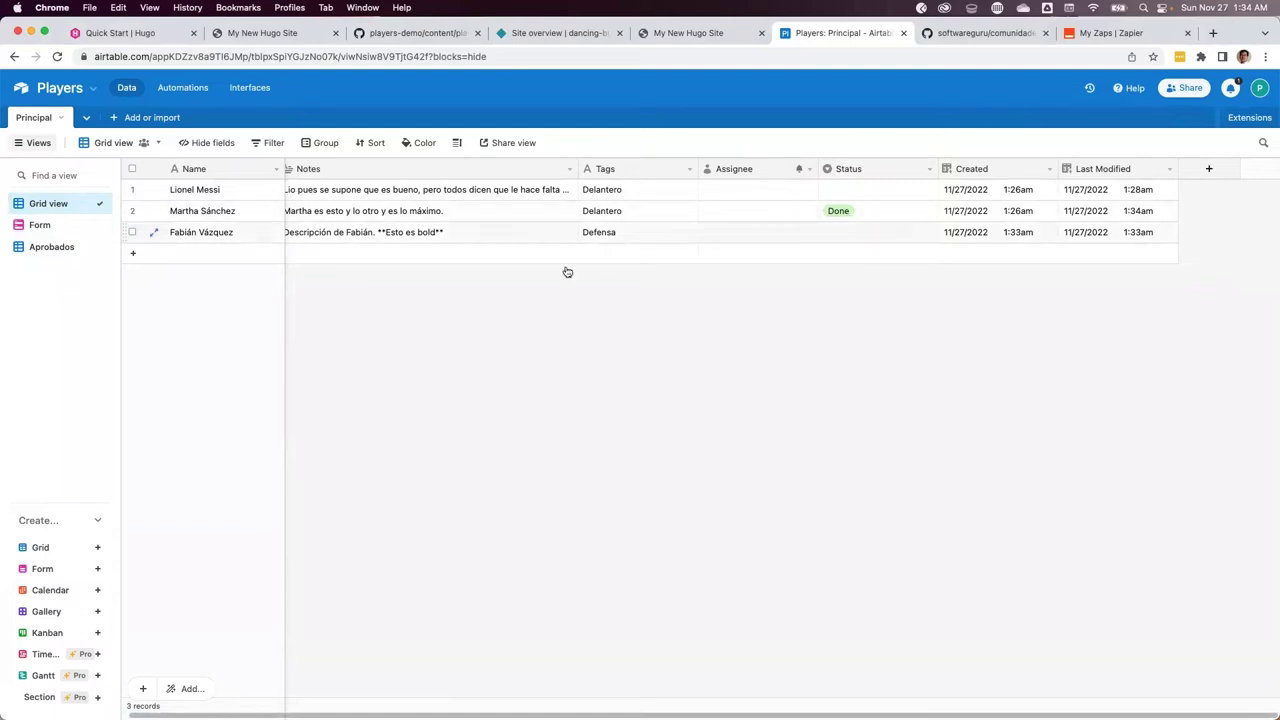
click(55, 247)
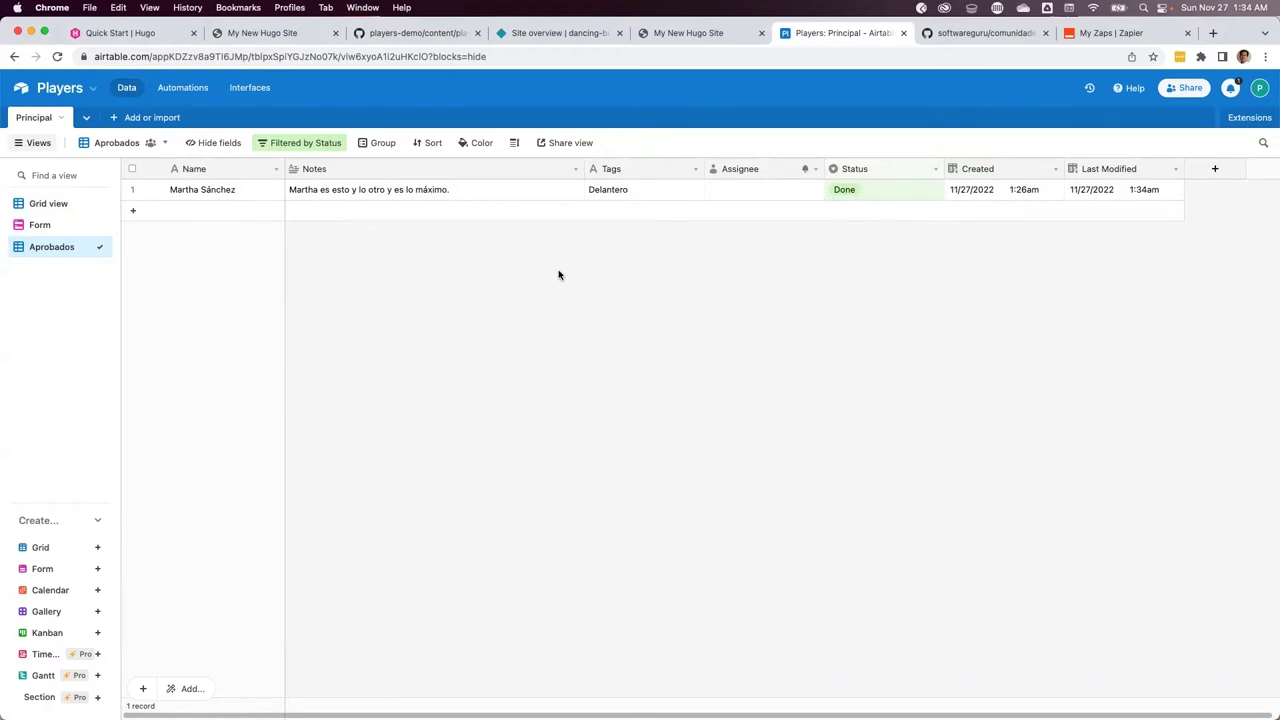
Open the comunidades-api repository page on GitHub
click(1077, 40)
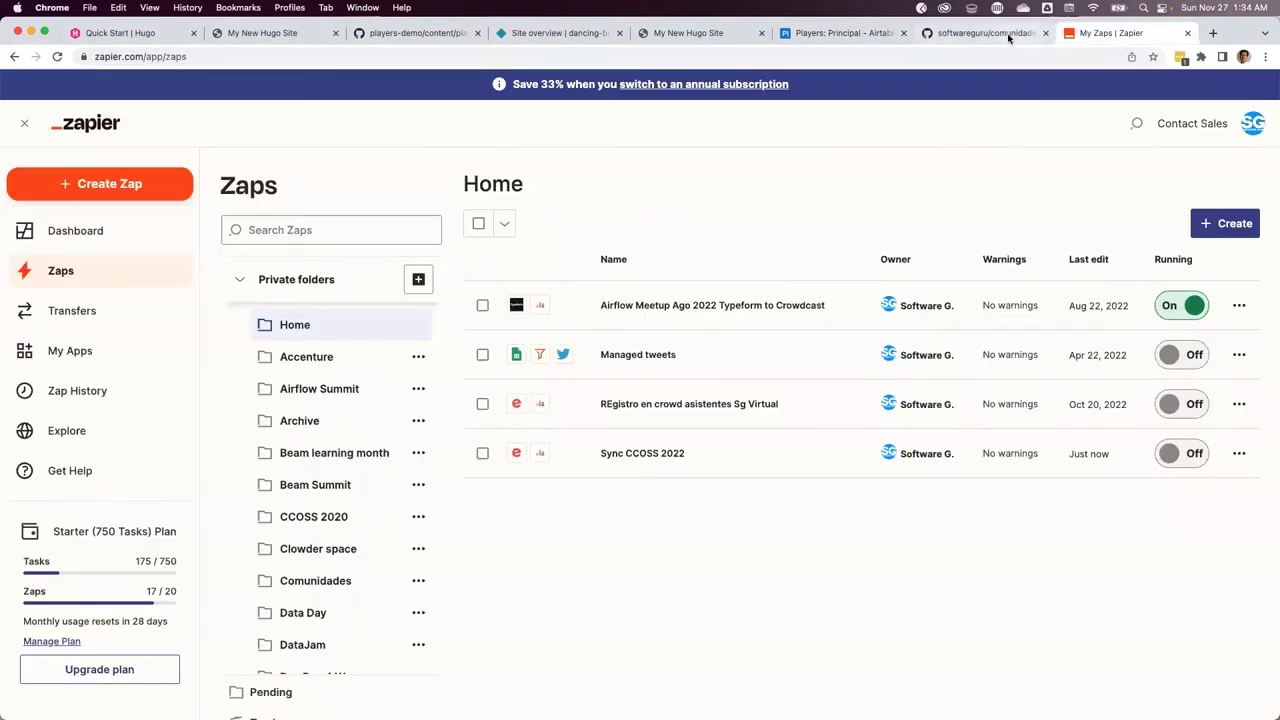
click(945, 35)
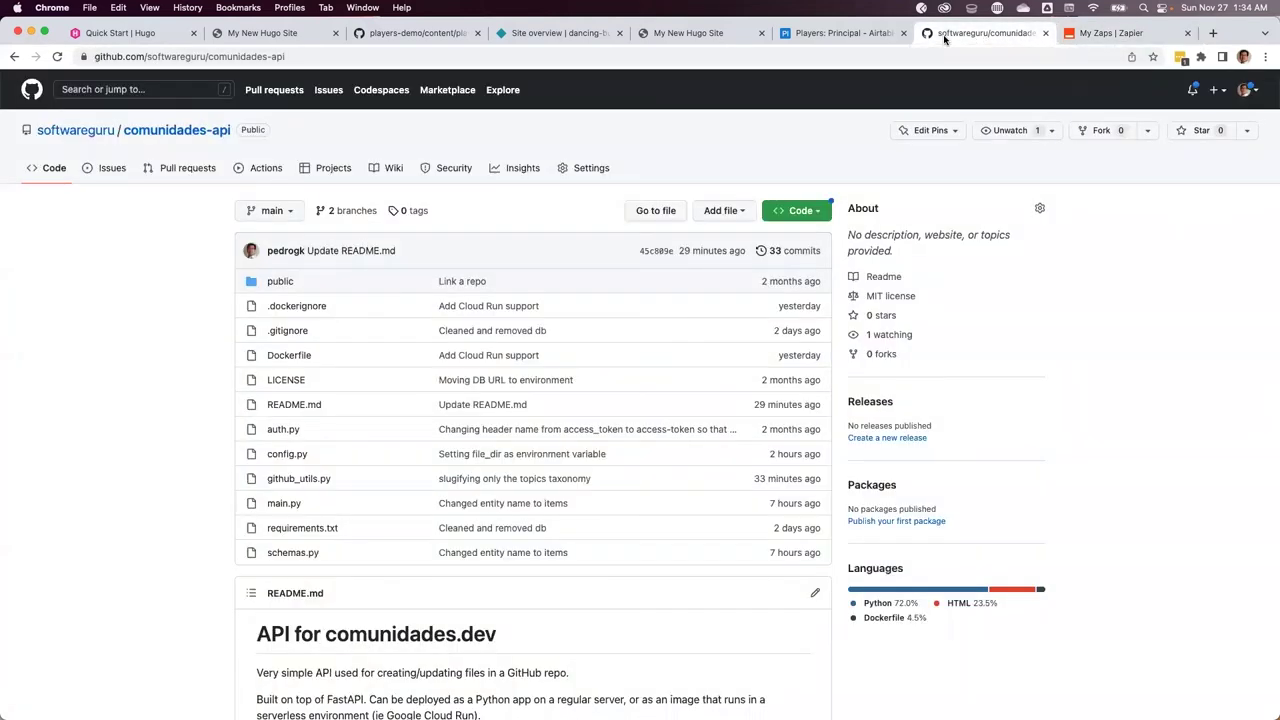
click(557, 56)
key(super+c)
scroll(117, 360, down, 5)
scroll(117, 360, up, 5)
In iTerm2, move up to the players folder and git clone the comunidades-api repository into api
key(super+Tab)
text(cd ..)
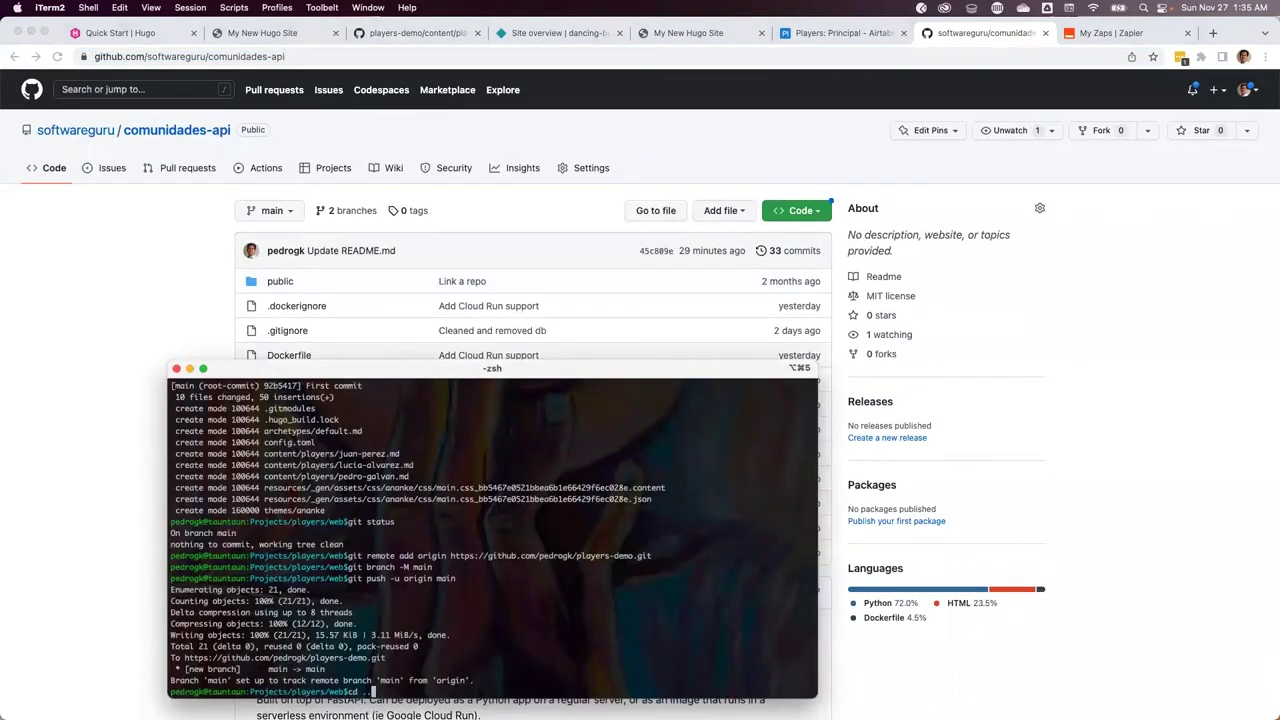
key(Return)
text(ls)
key(Return)
text(git clone https://github.com/softwareguru/comunidades-api)
key(super+v)
text(opi)
key(Return)
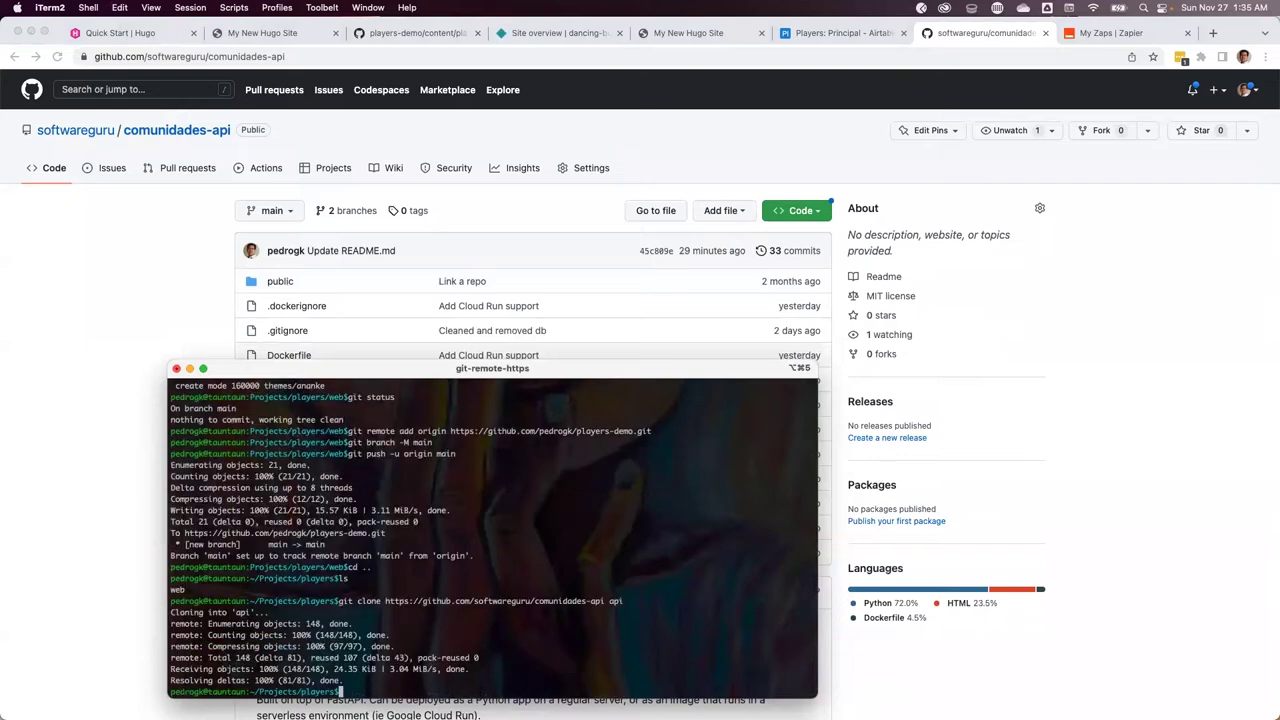
text(ls)
Enter the api folder, list its files and open it in VS Code with code
key(Return)
text(cd api)
key(Return)
text(ls)
key(Return)
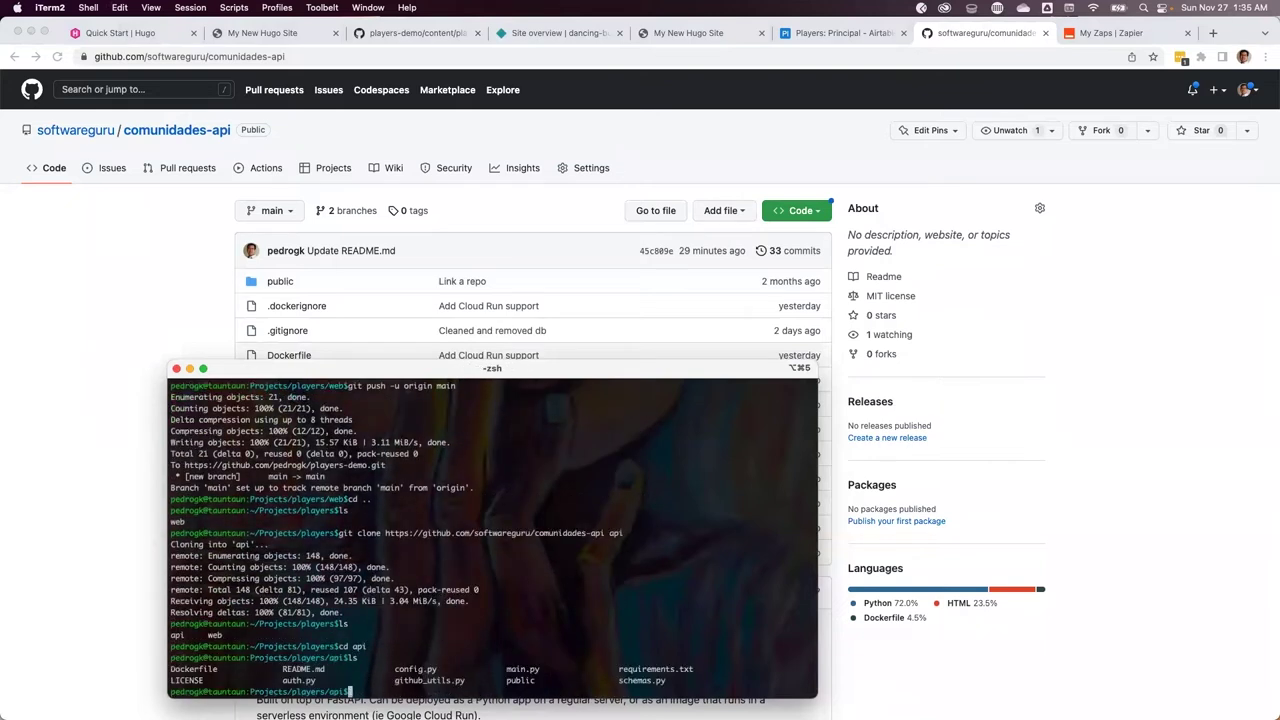
text(code .)
key(Return)
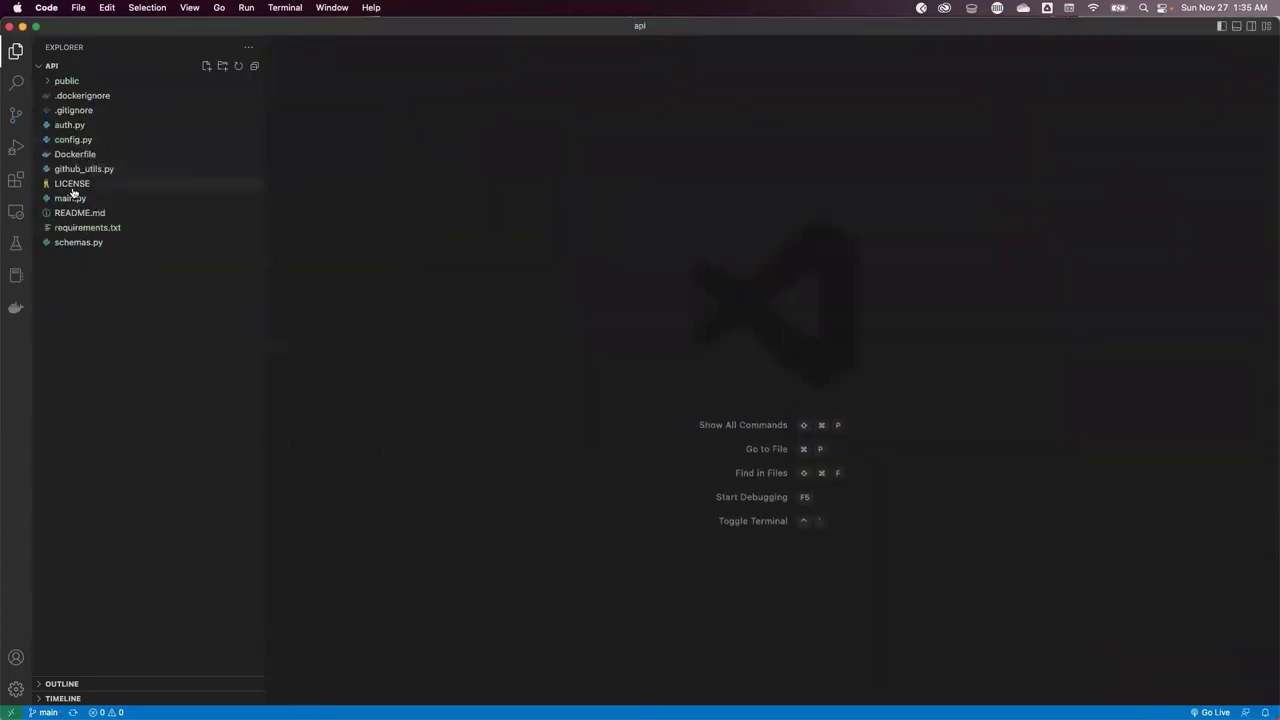
Review main.py, github_utils.py and requirements.txt in the api project
click(82, 171)
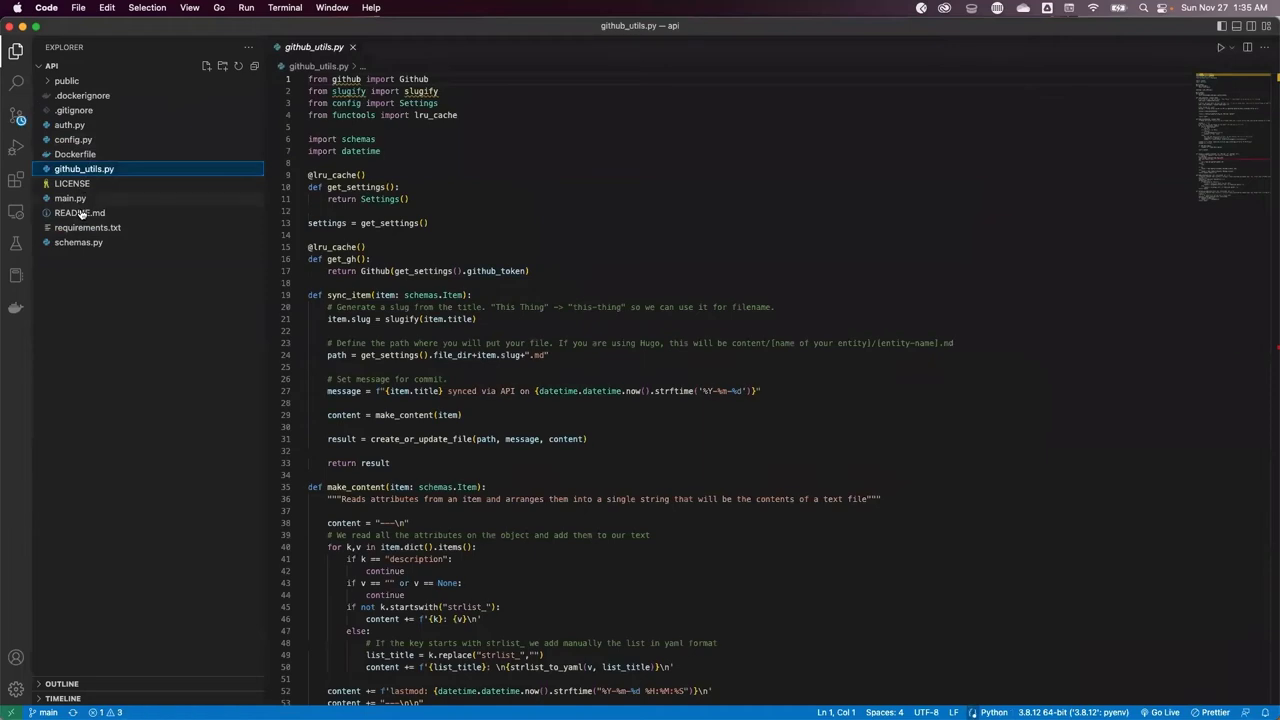
click(70, 199)
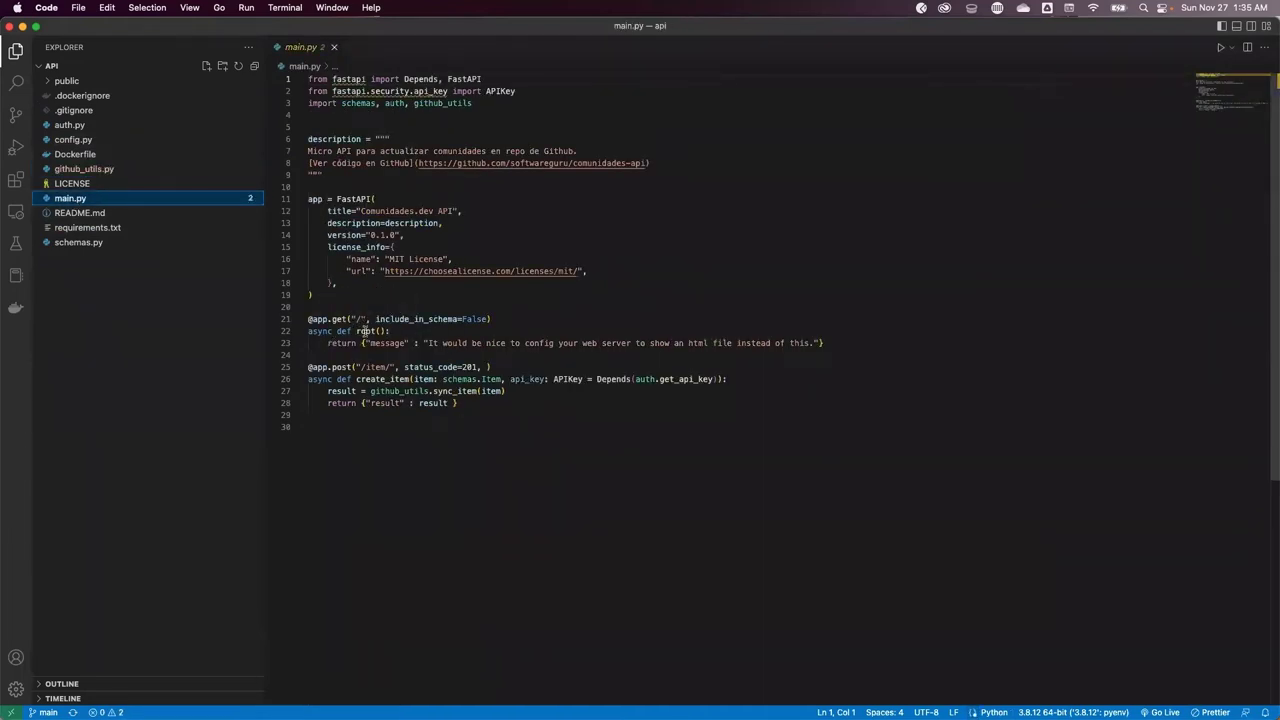
click(533, 343)
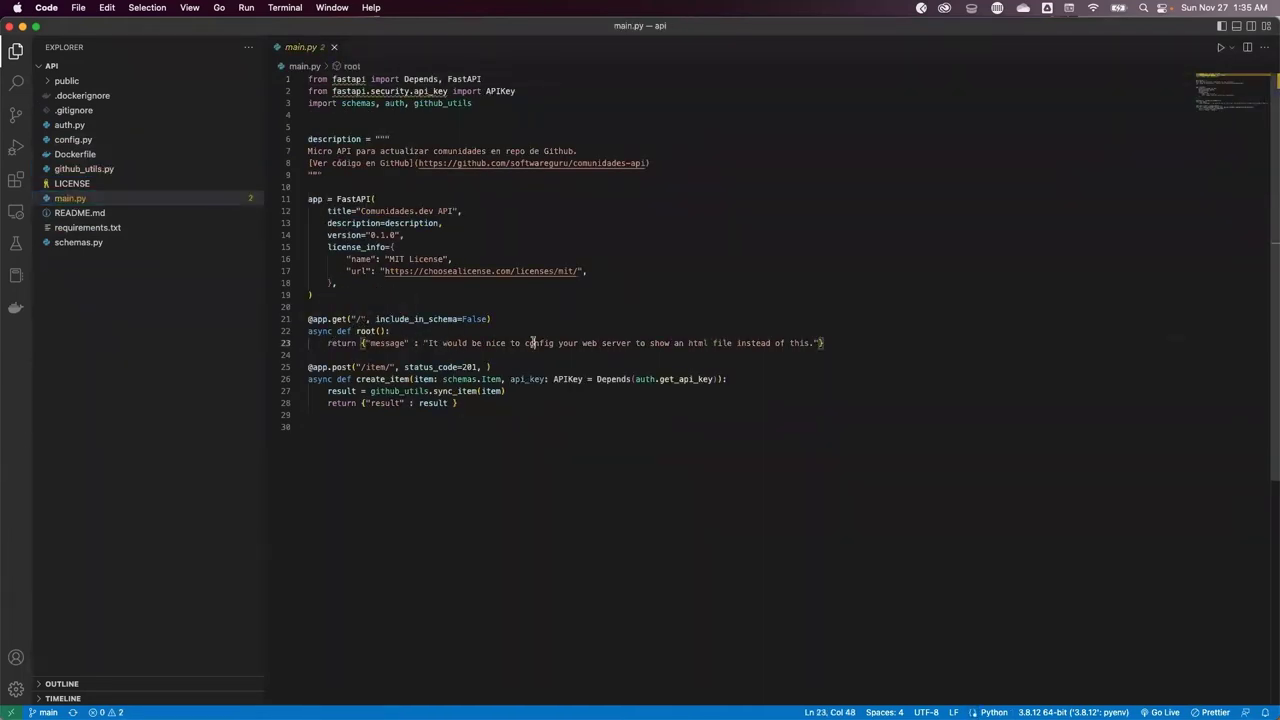
click(392, 414)
click(78, 170)
scroll(479, 355, down, 3)
scroll(479, 355, up, 3)
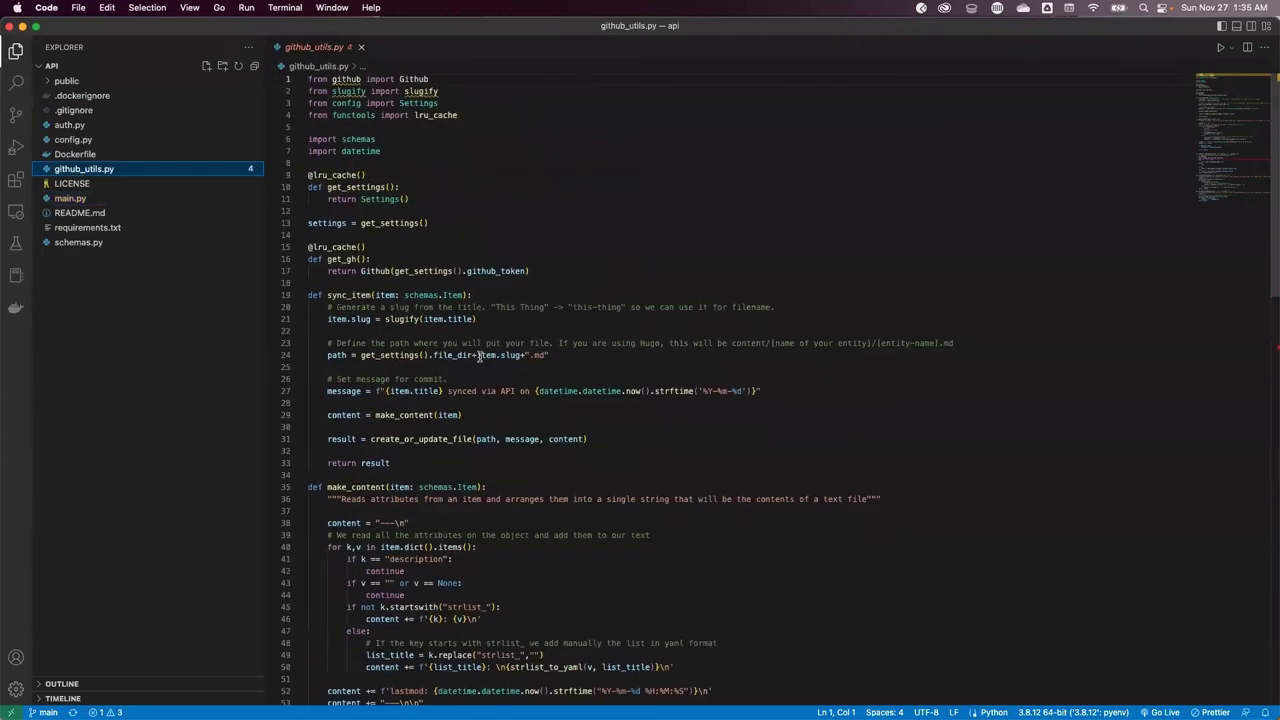
scroll(479, 355, down, 15)
scroll(479, 355, up, 15)
click(102, 229)
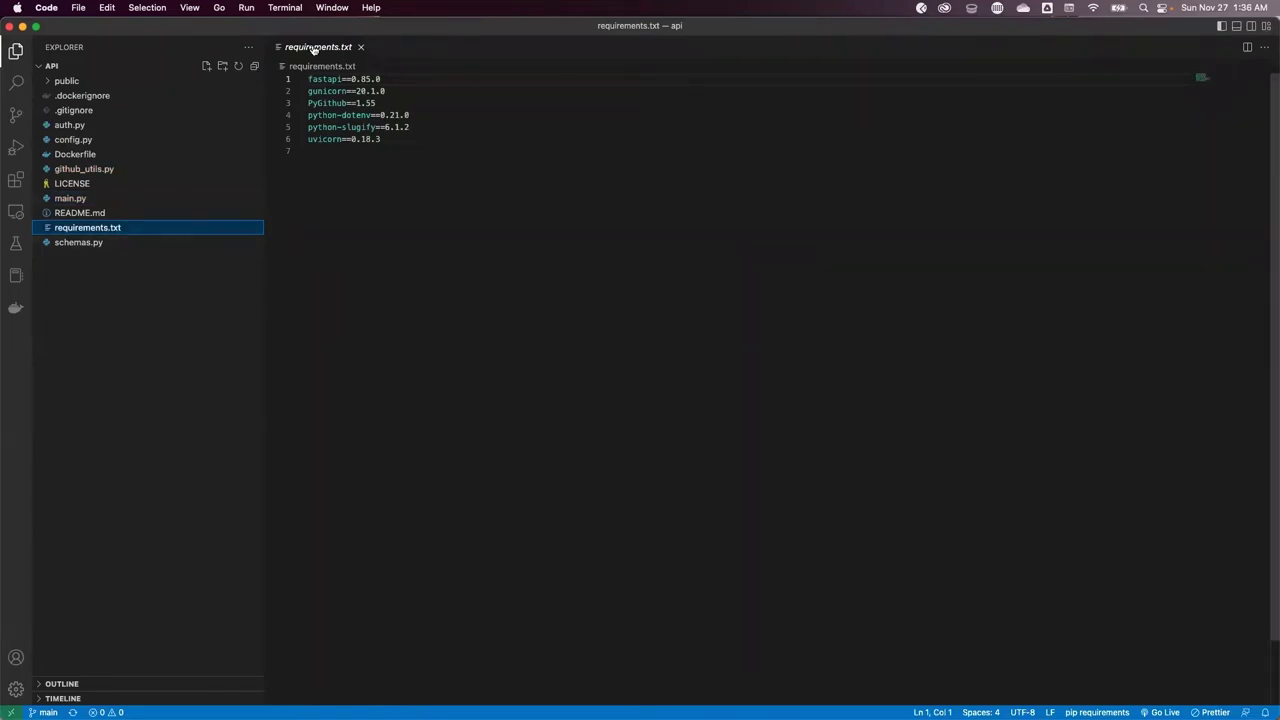
Open a new integrated terminal and check the Python version and installed packages
click(288, 8)
click(297, 28)
text(python --version)
key(Return)
text(pip list)
key(Return)
Install the dependencies with pip install -r requirements.txt
text(ls)
key(Return)
text(pip install -r r)
key(Tab)
key(Return)
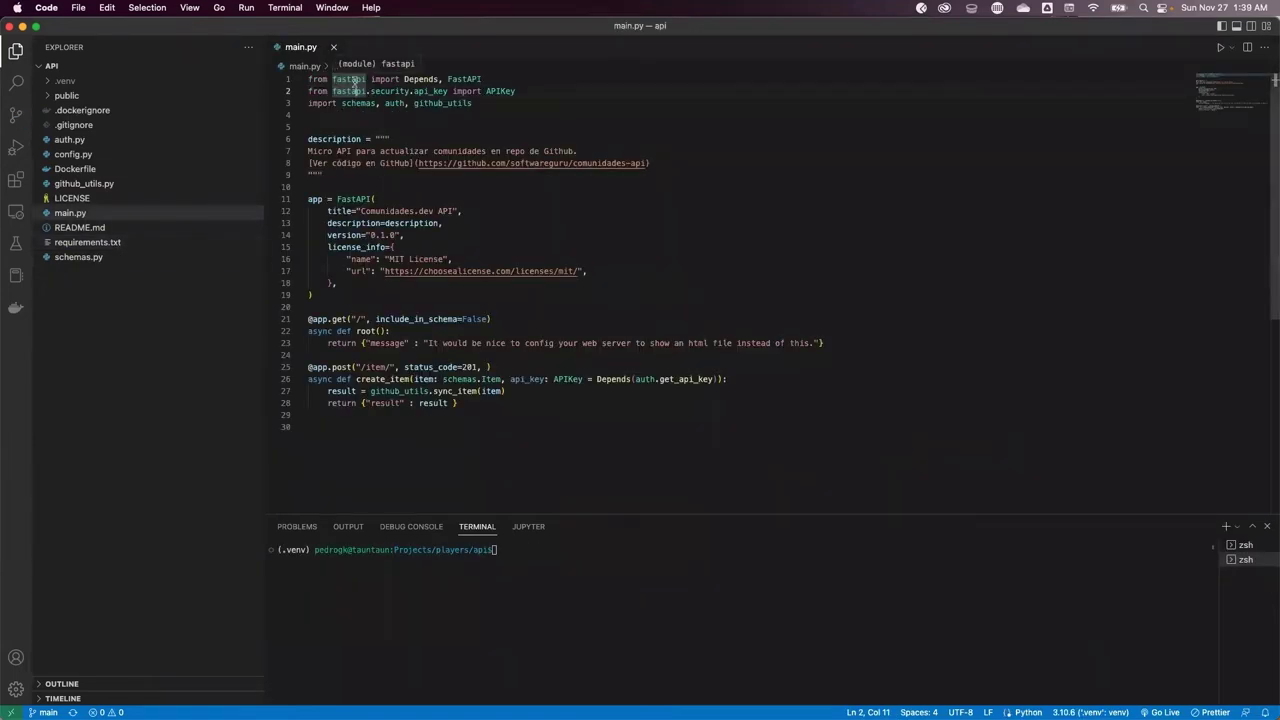
Review the Item class fields in schemas.py: title, description, submitted_by, strlist_topics, strlist_tags
click(69, 262)
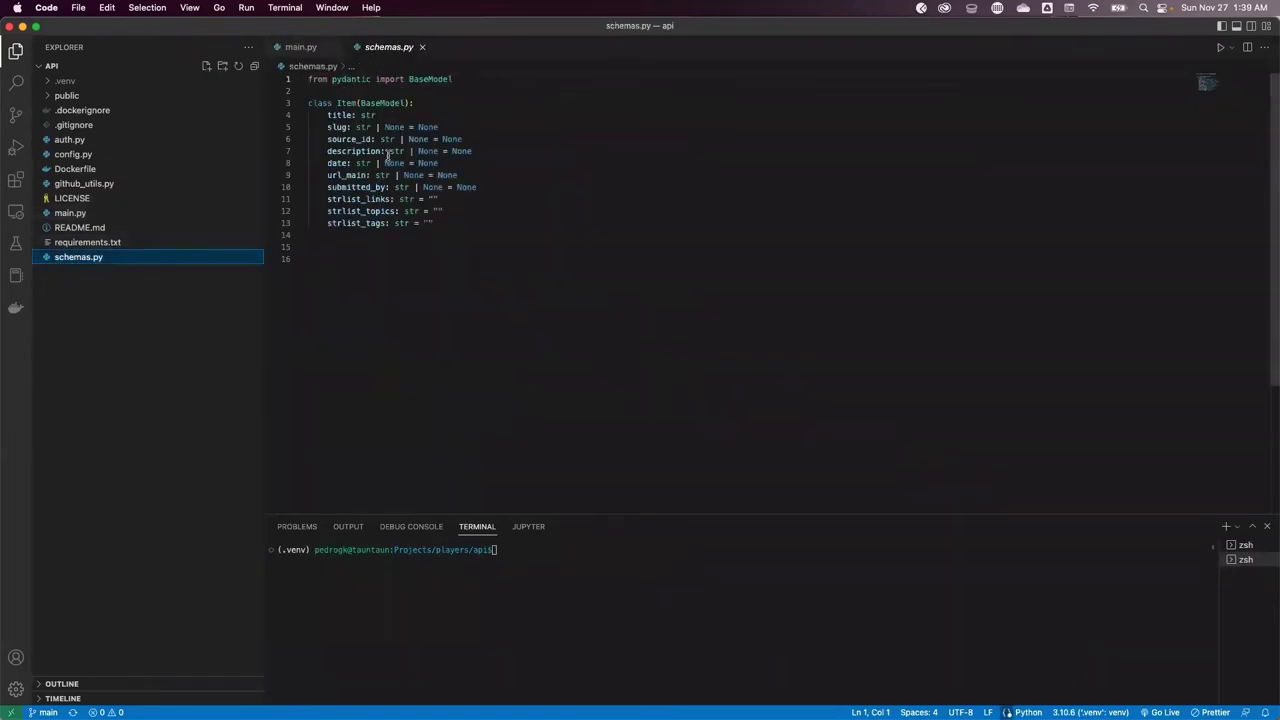
click(380, 115)
drag(308, 103, 308, 235)
click(308, 247)
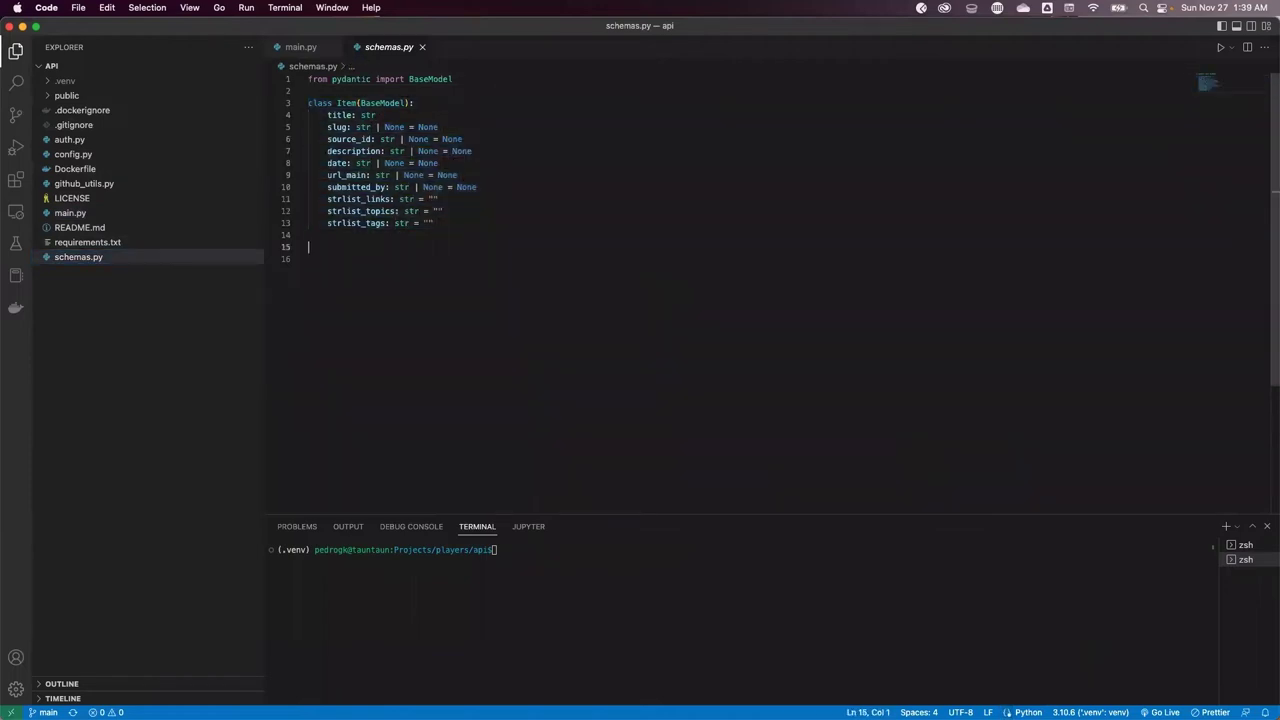
click(308, 187)
click(364, 222)
key(Left)
key(Up)
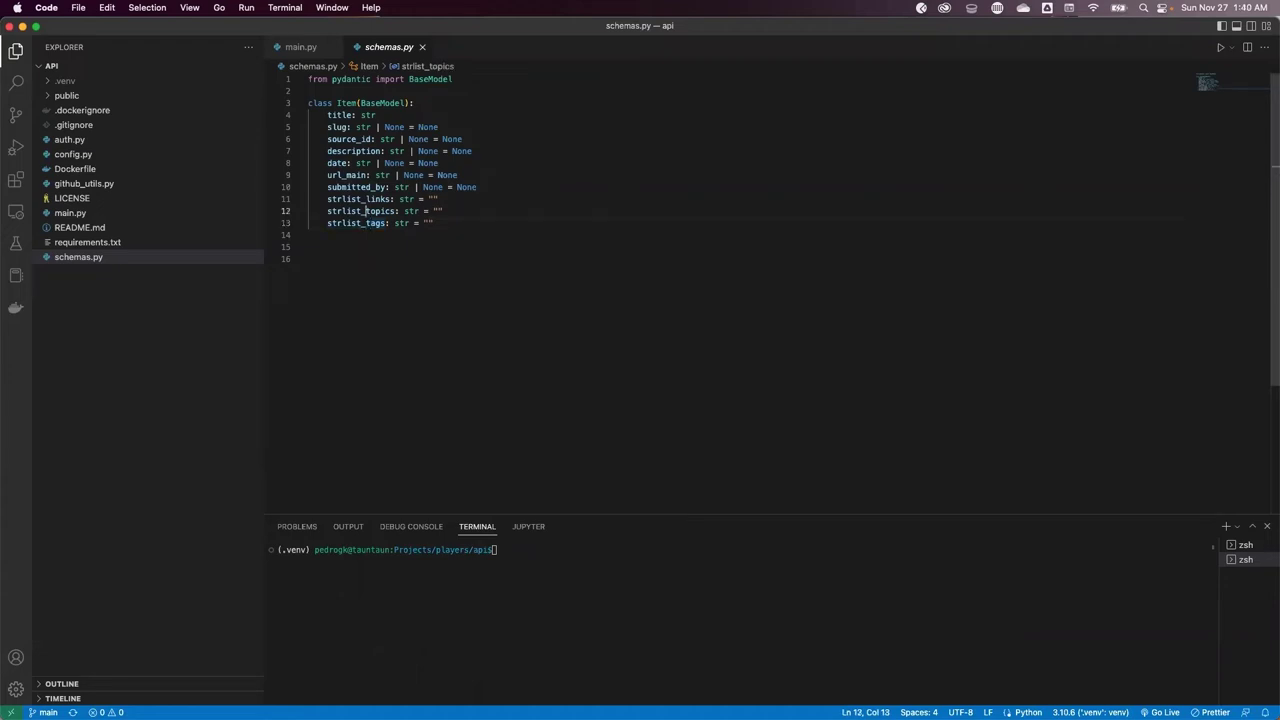
key(Up)
key(Up)
key(Up)
key(Up)
key(Up)
key(Up)
key(Up)
key(Up)
click(334, 115)
click(332, 151)
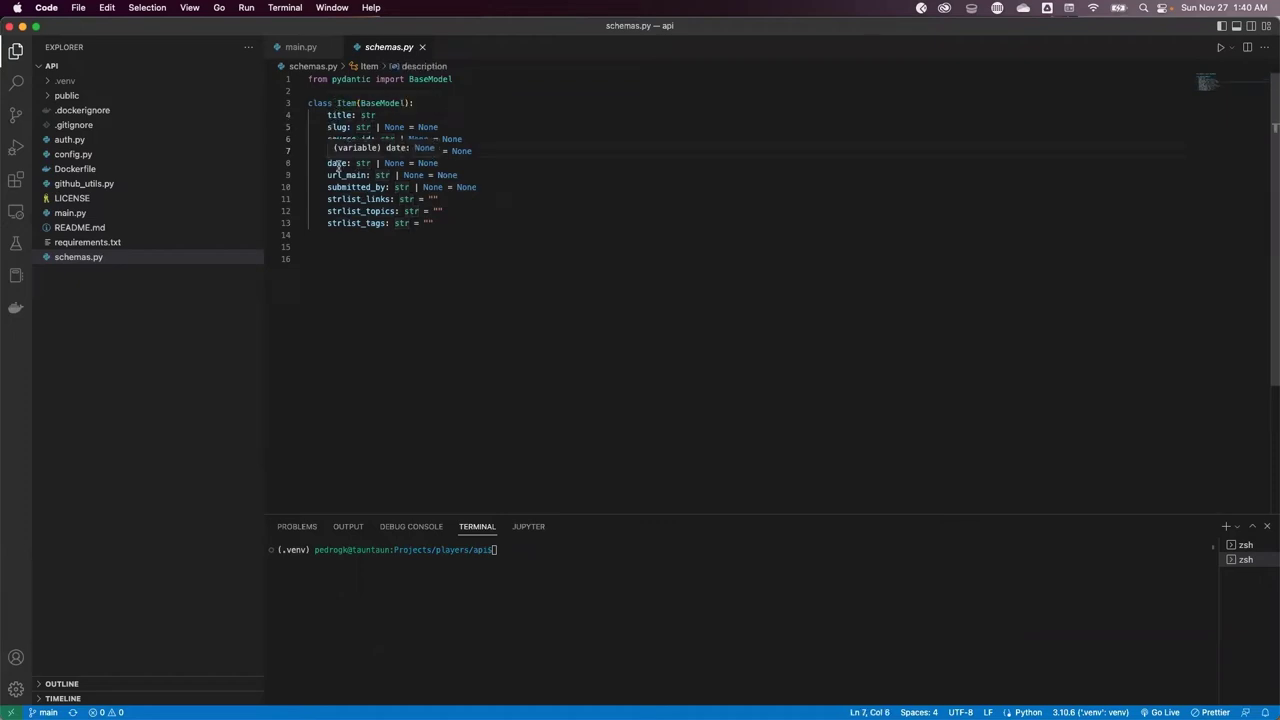
click(357, 224)
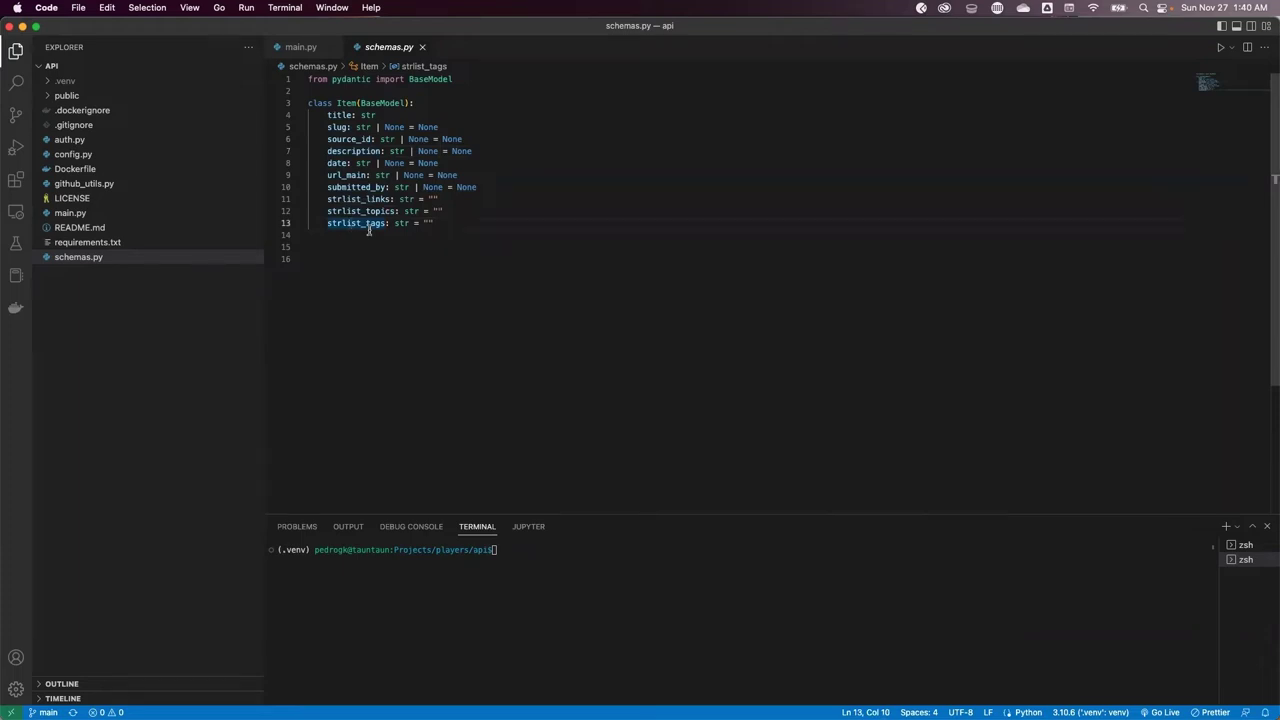
Move the terminal up to the players folder with cd .
click(511, 548)
text(cd ..)
key(Return)
Following README.md, run the API locally with uvicorn main:app and open its local URL
click(78, 228)
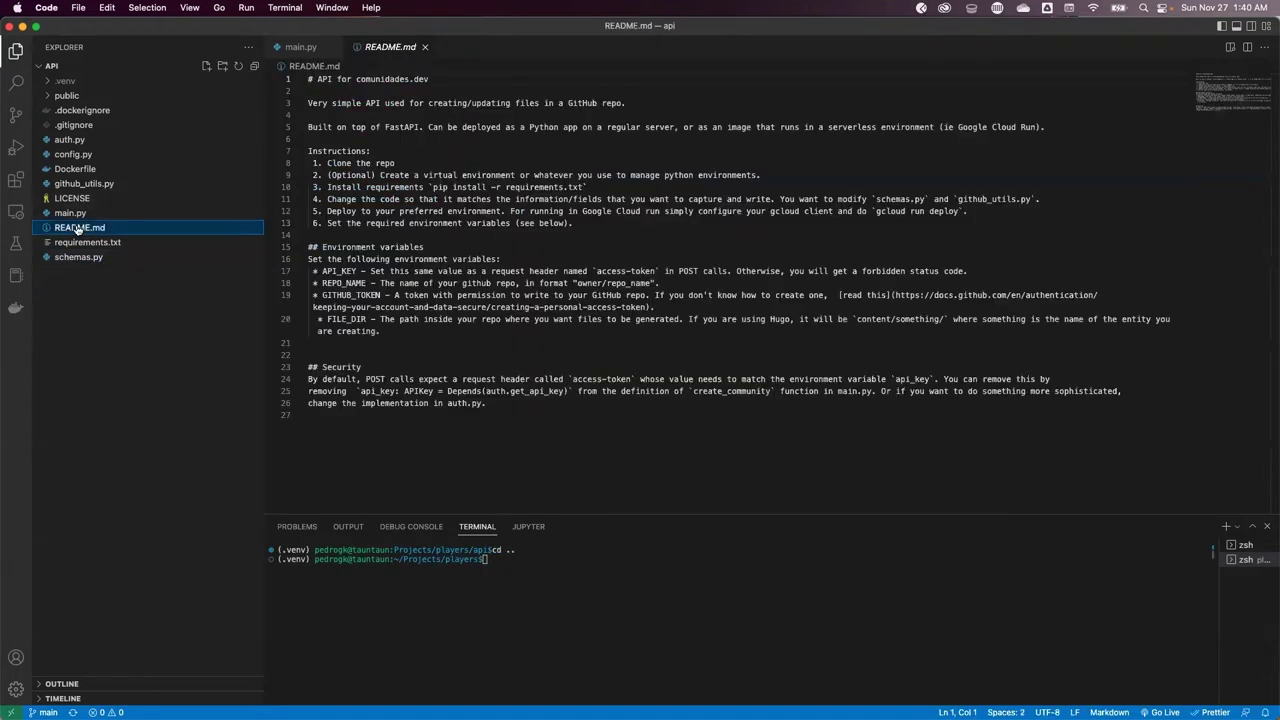
click(448, 175)
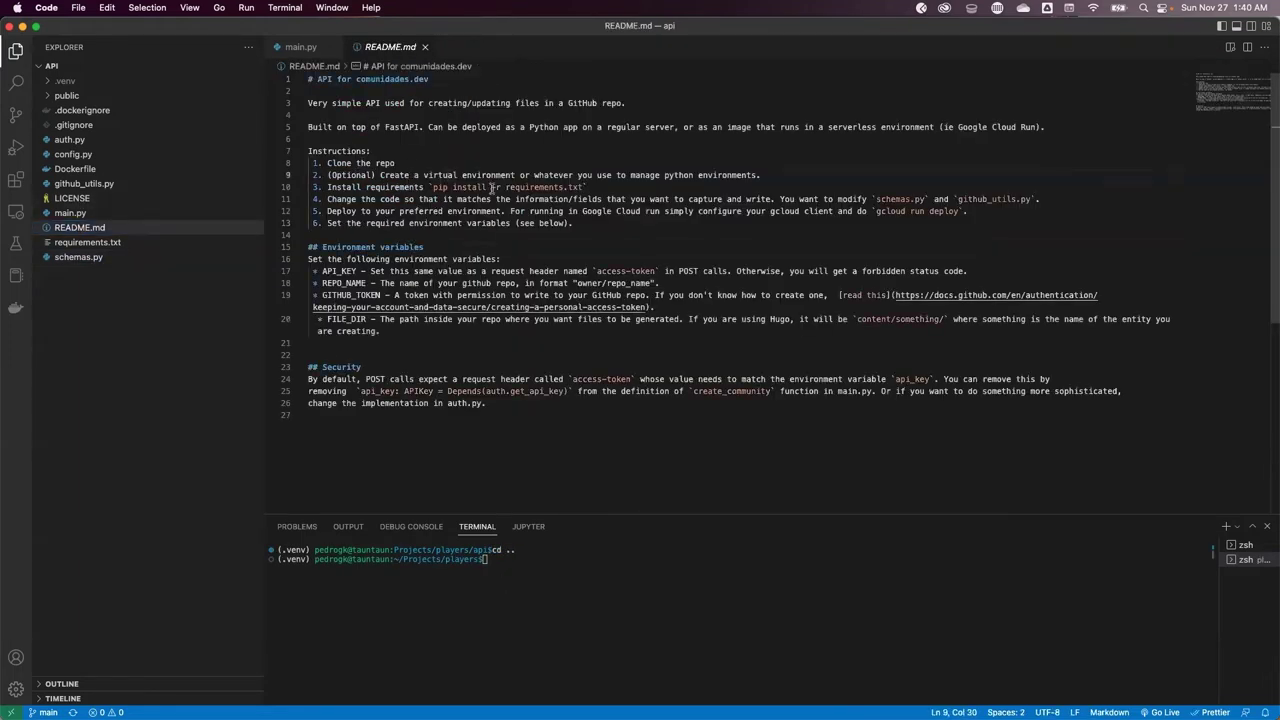
click(520, 578)
text(cd api)
key(Return)
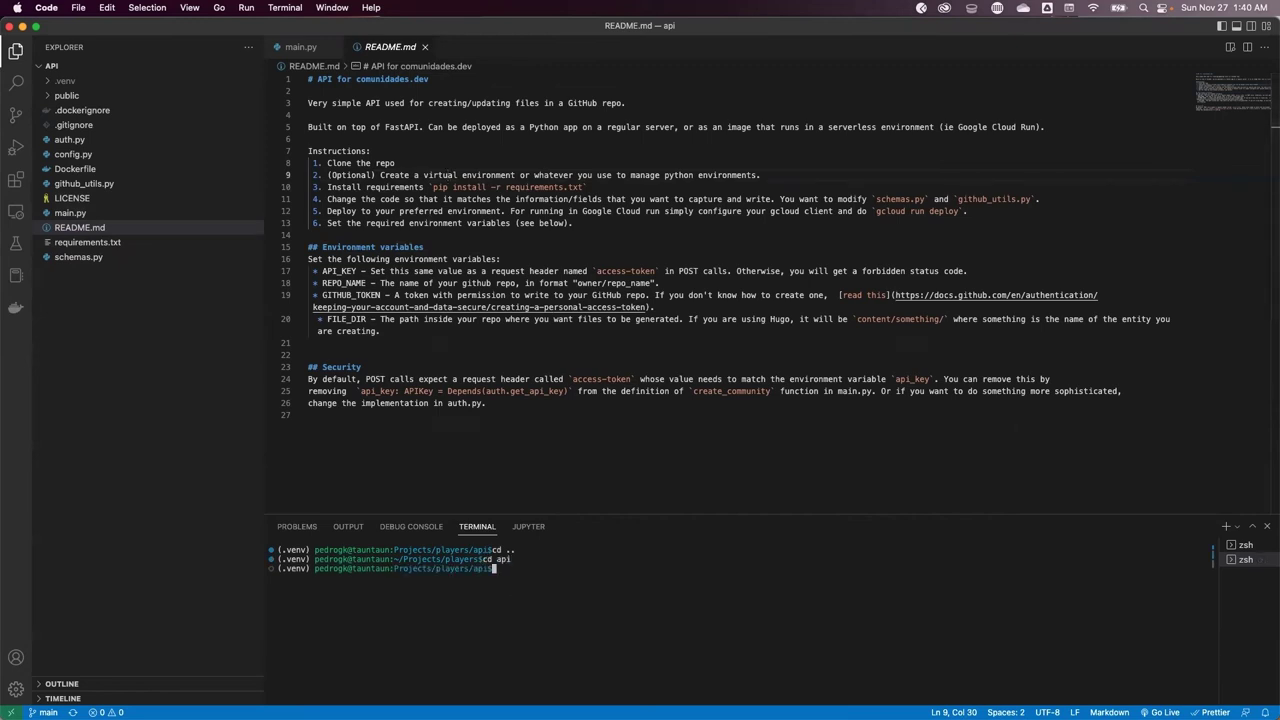
text(uvicorn main:app)
key(Return)
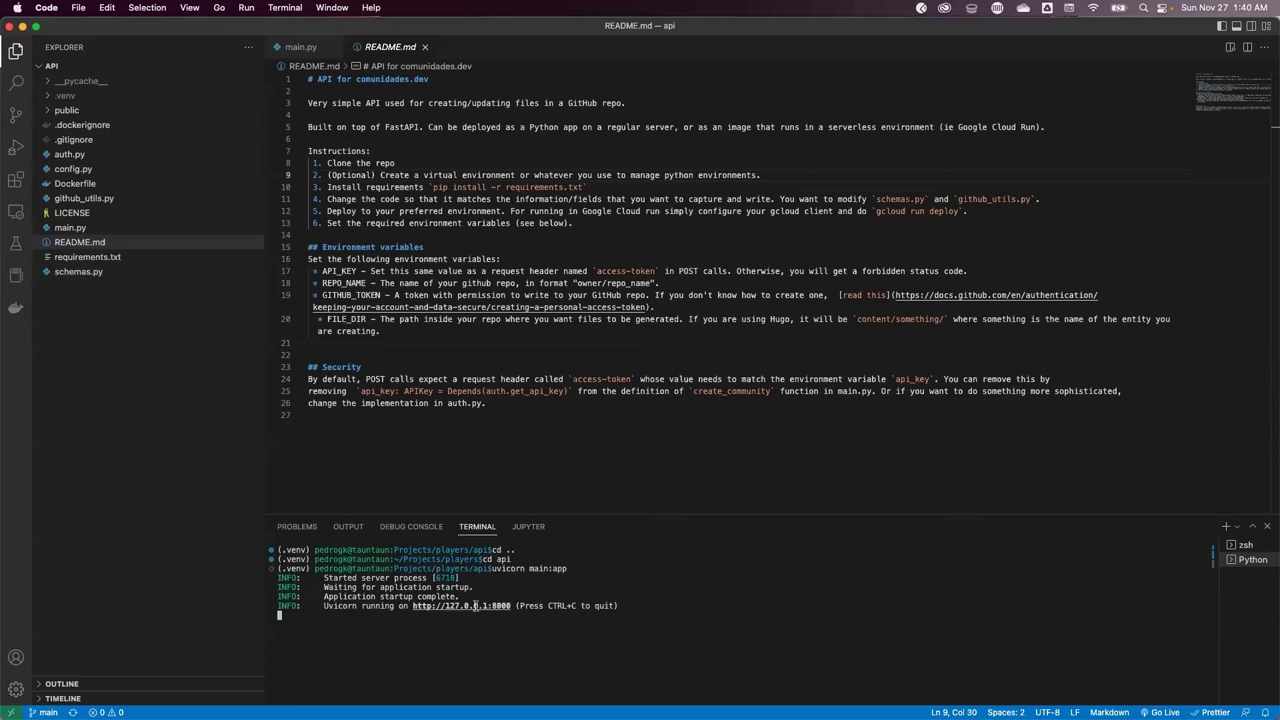
super+click(462, 606)
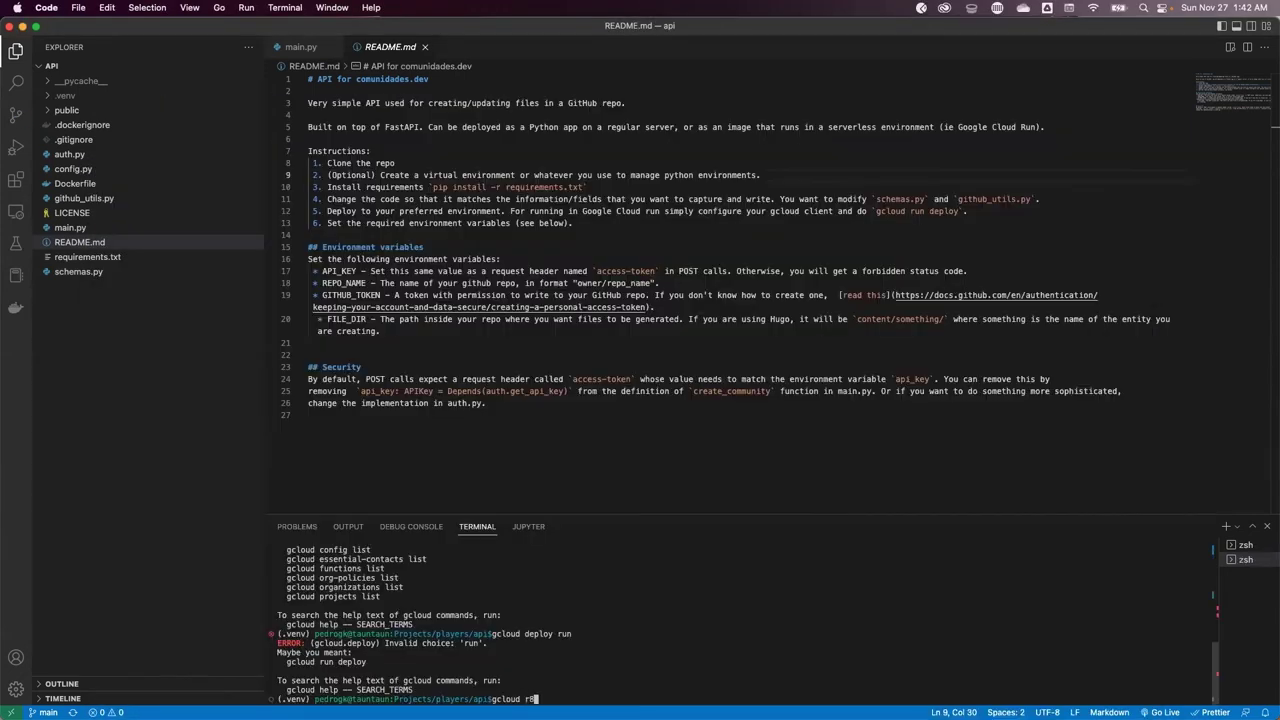
Deploy the source to Cloud Run as players-api in us-south1, allowing unauthenticated calls
text(un deploy)
key(Return)
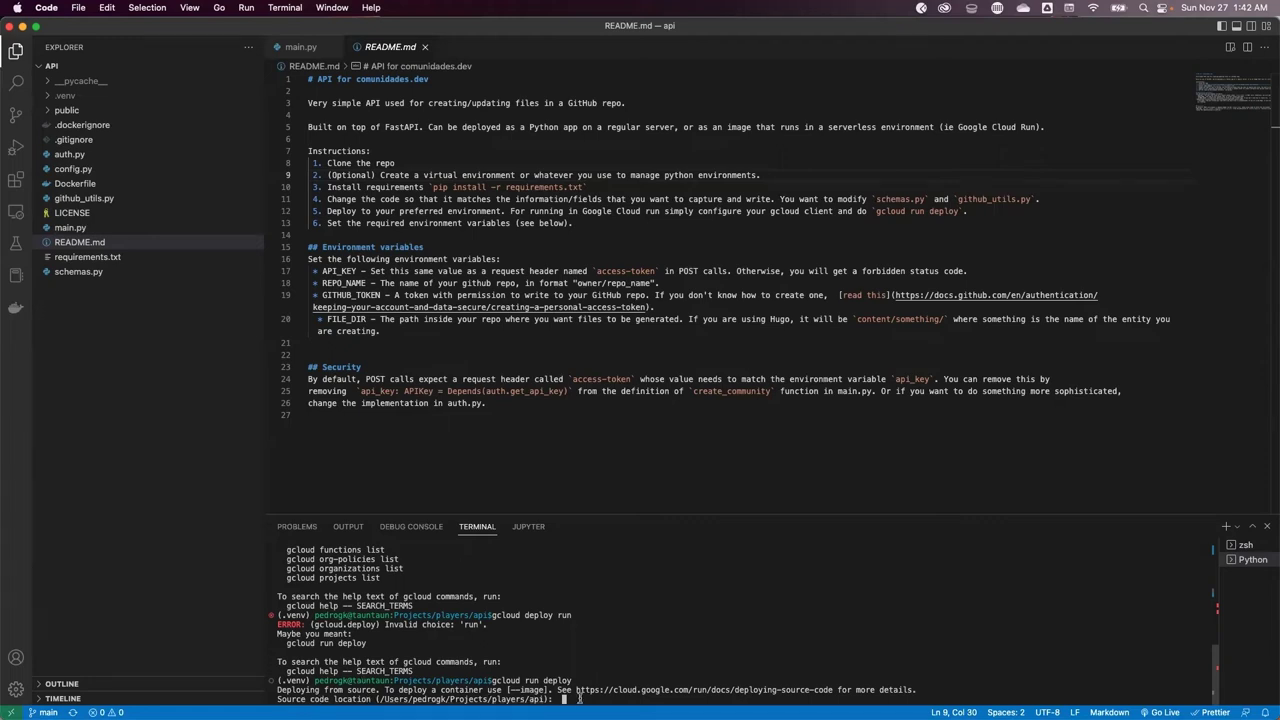
key(Return)
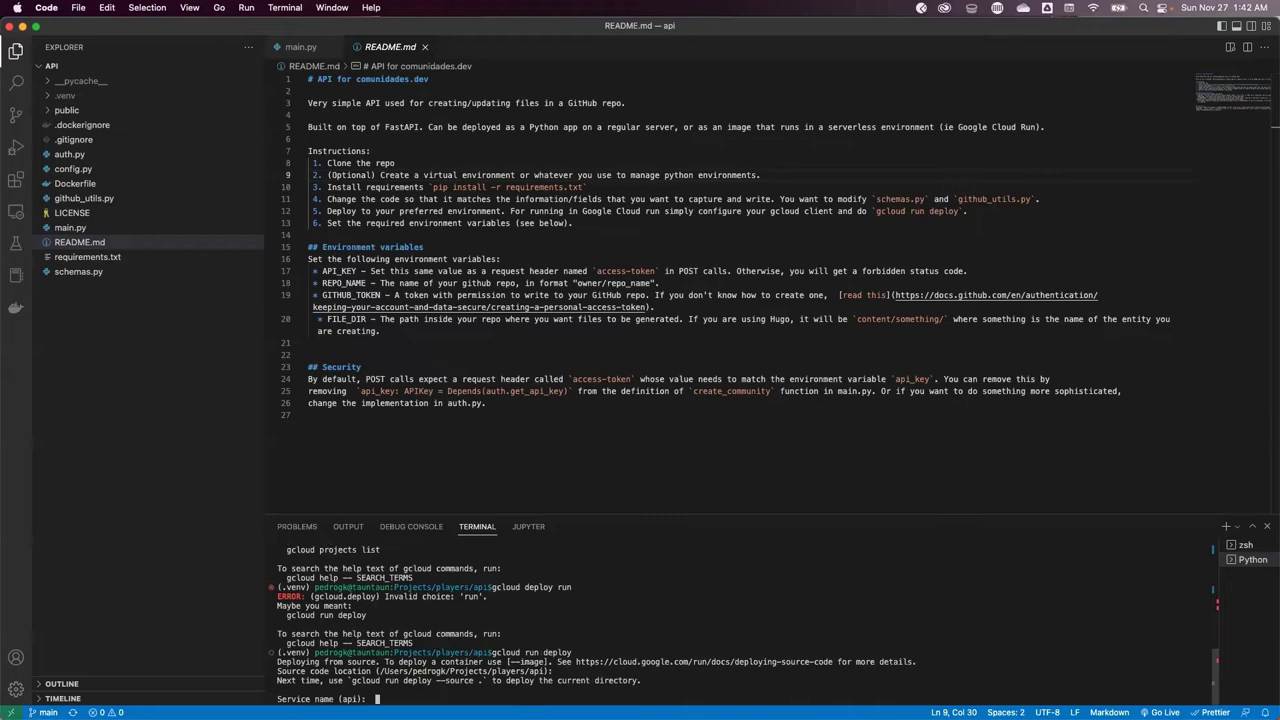
text(players-api)
key(Return)
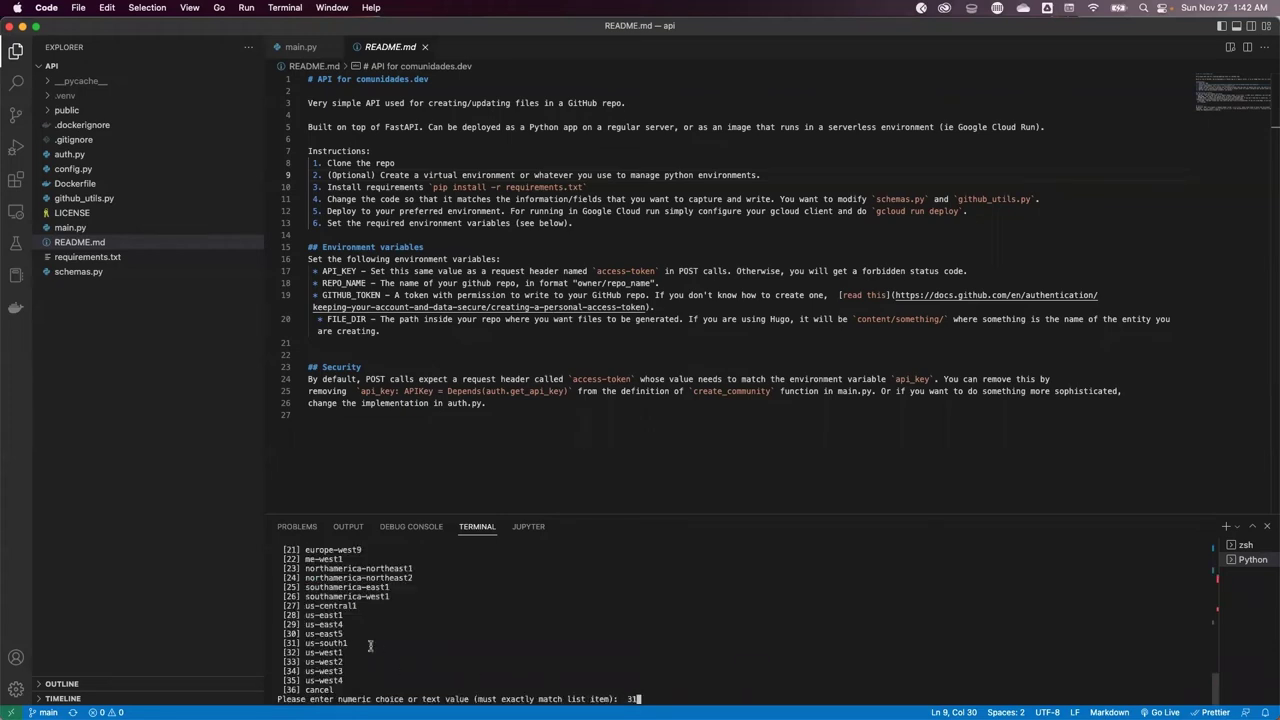
key(Return)
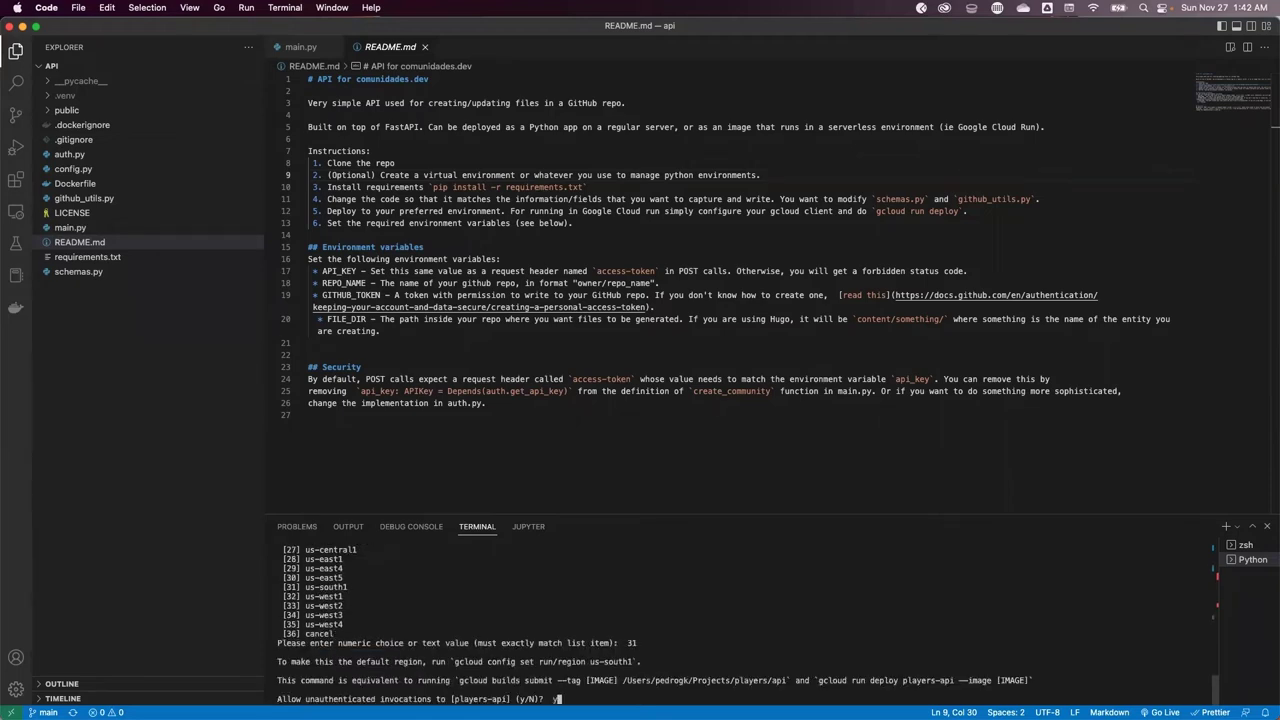
key(Return)
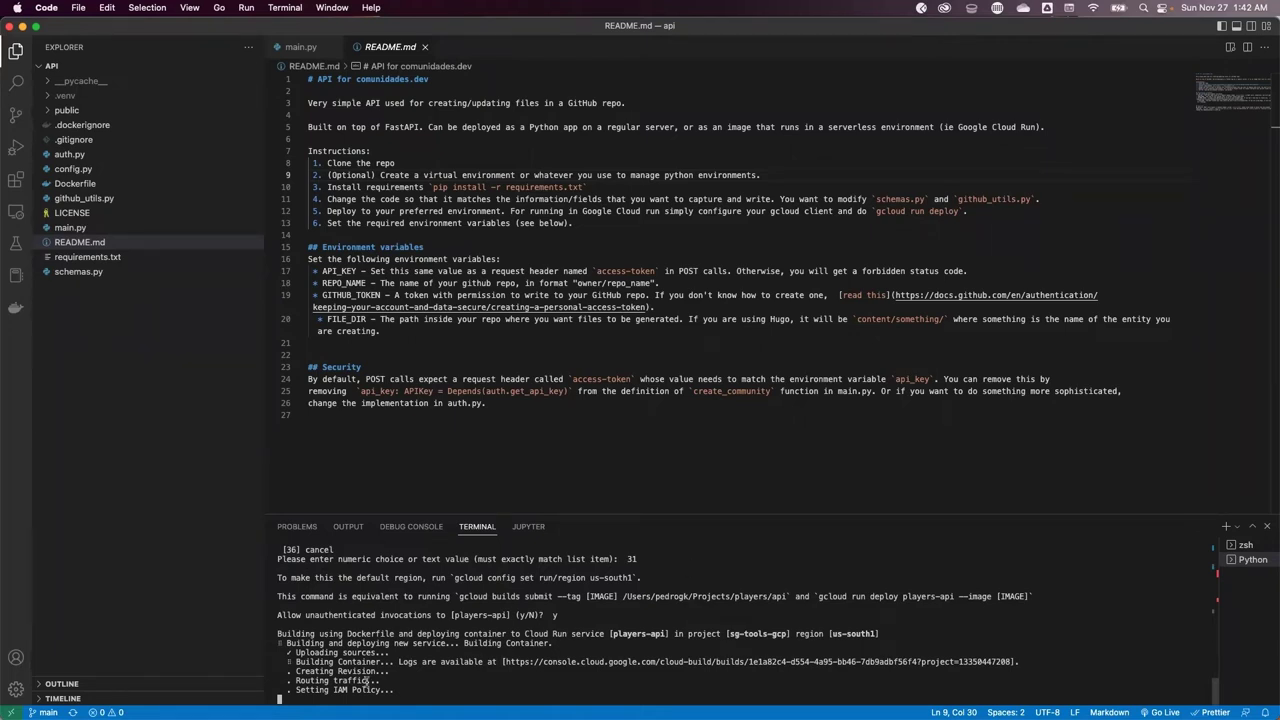
key(super+Tab)
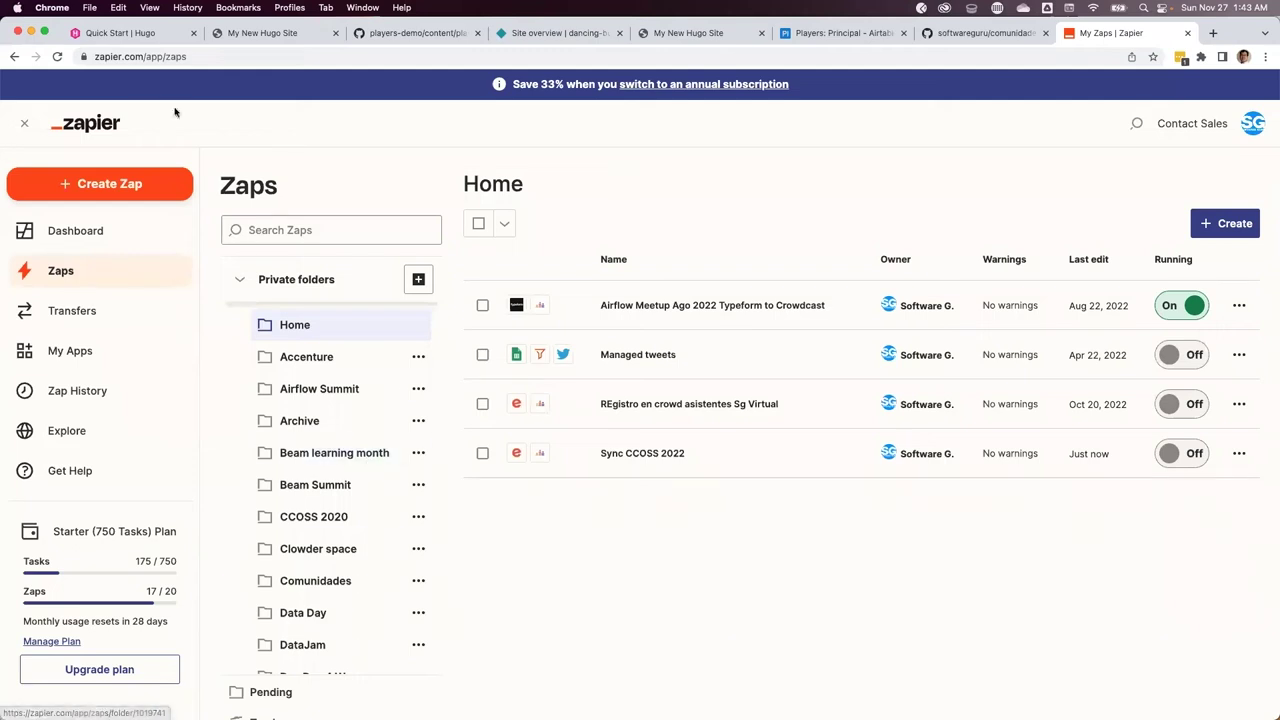
Create a new Zap and rename it from Untitled Zap to 'Player sync'
click(1217, 228)
click(1157, 263)
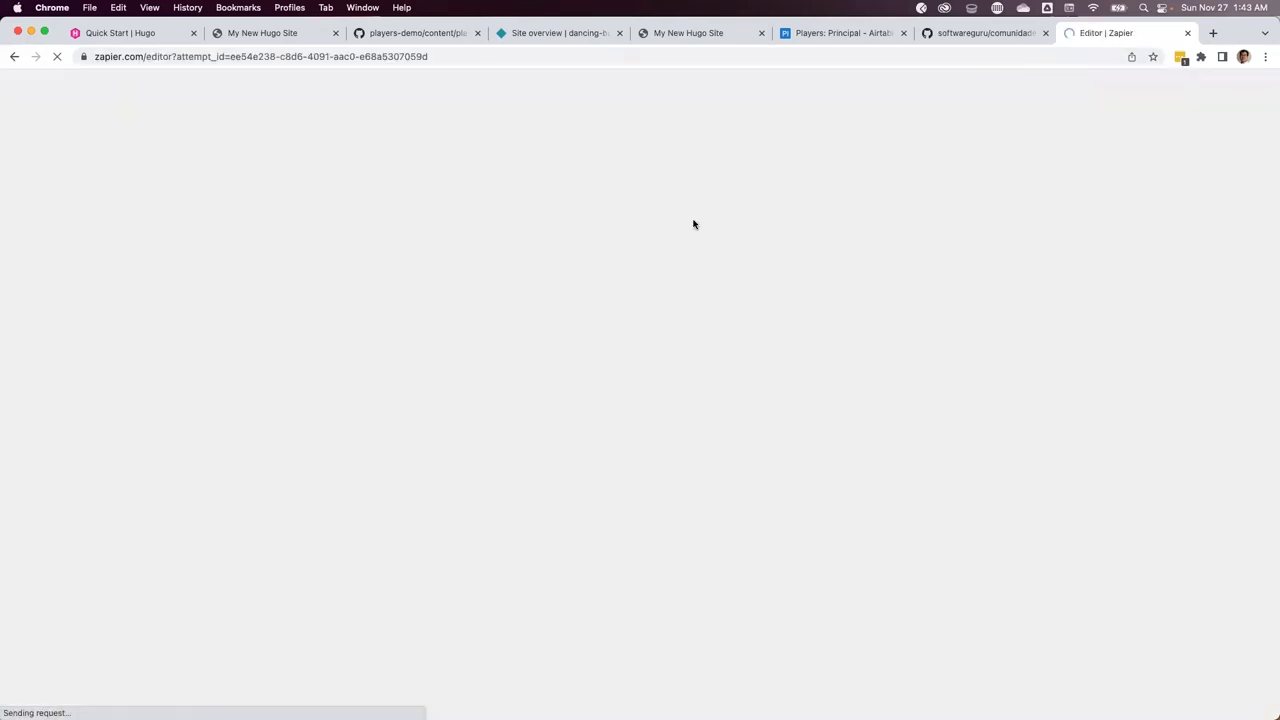
click(120, 87)
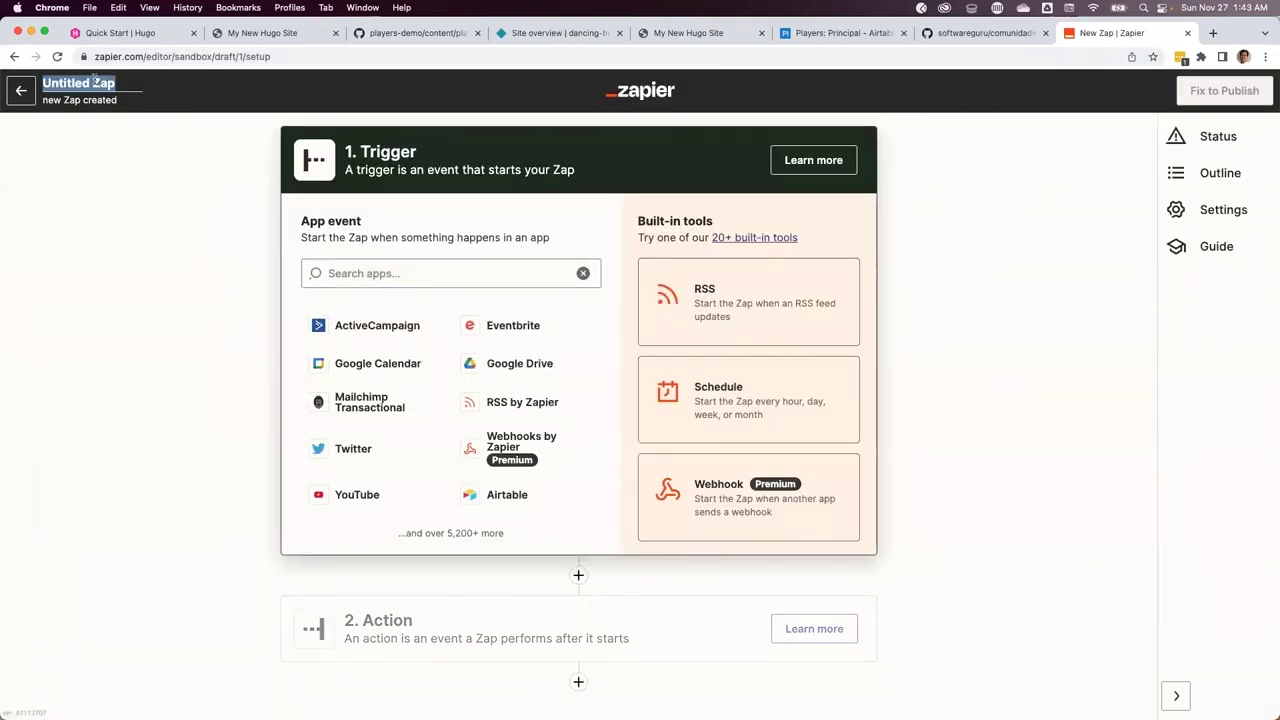
text(Player sync)
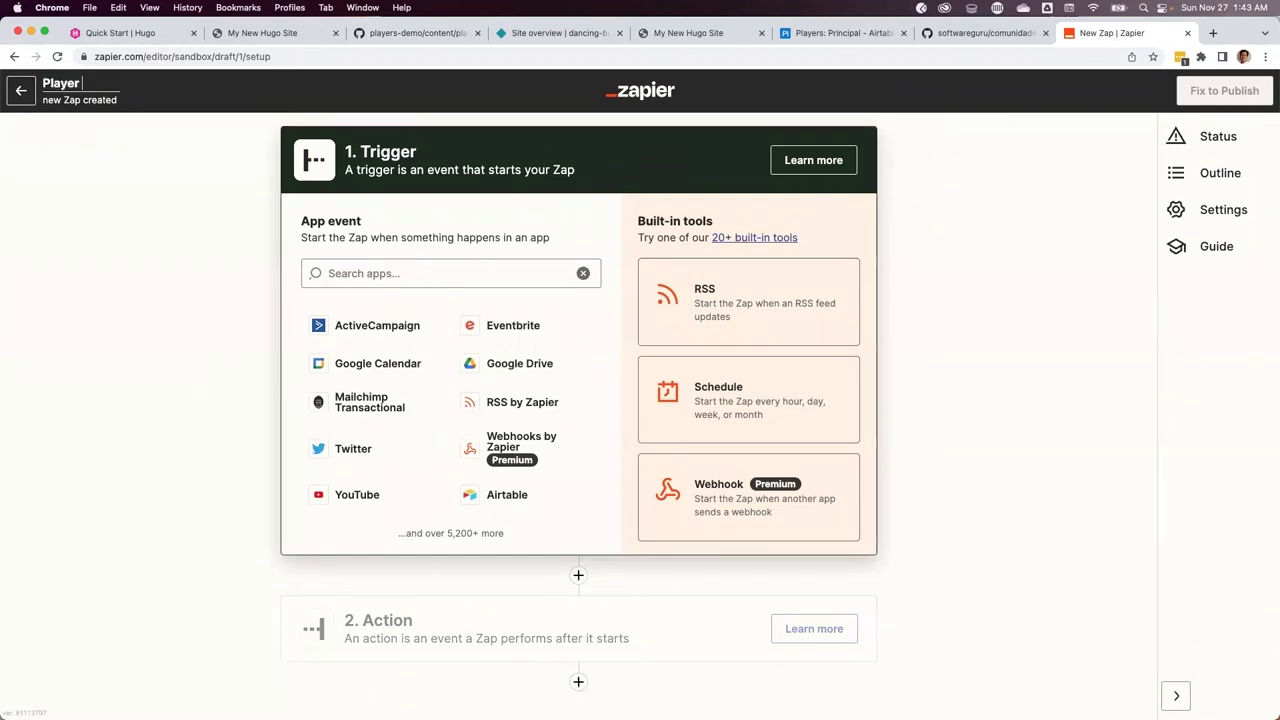
click(380, 274)
Set the trigger to Airtable's New or Updated Record event using the existing Airtable account
text(airtable)
click(363, 323)
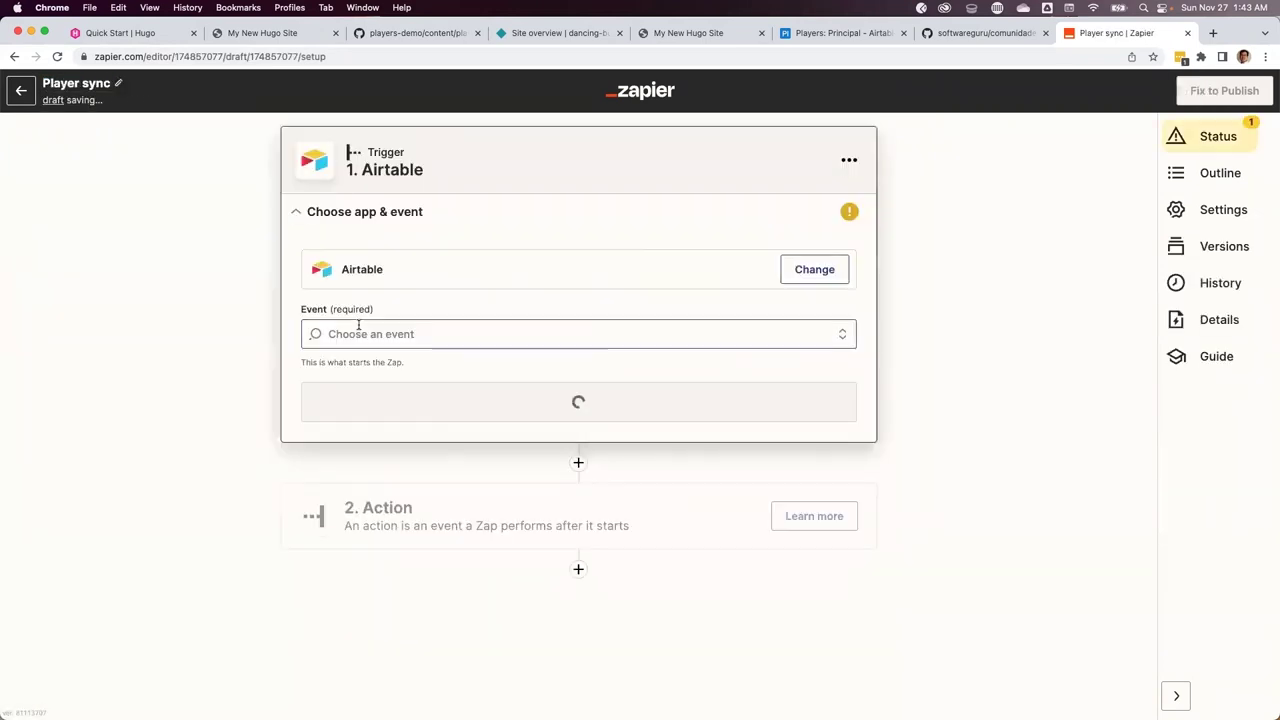
click(401, 333)
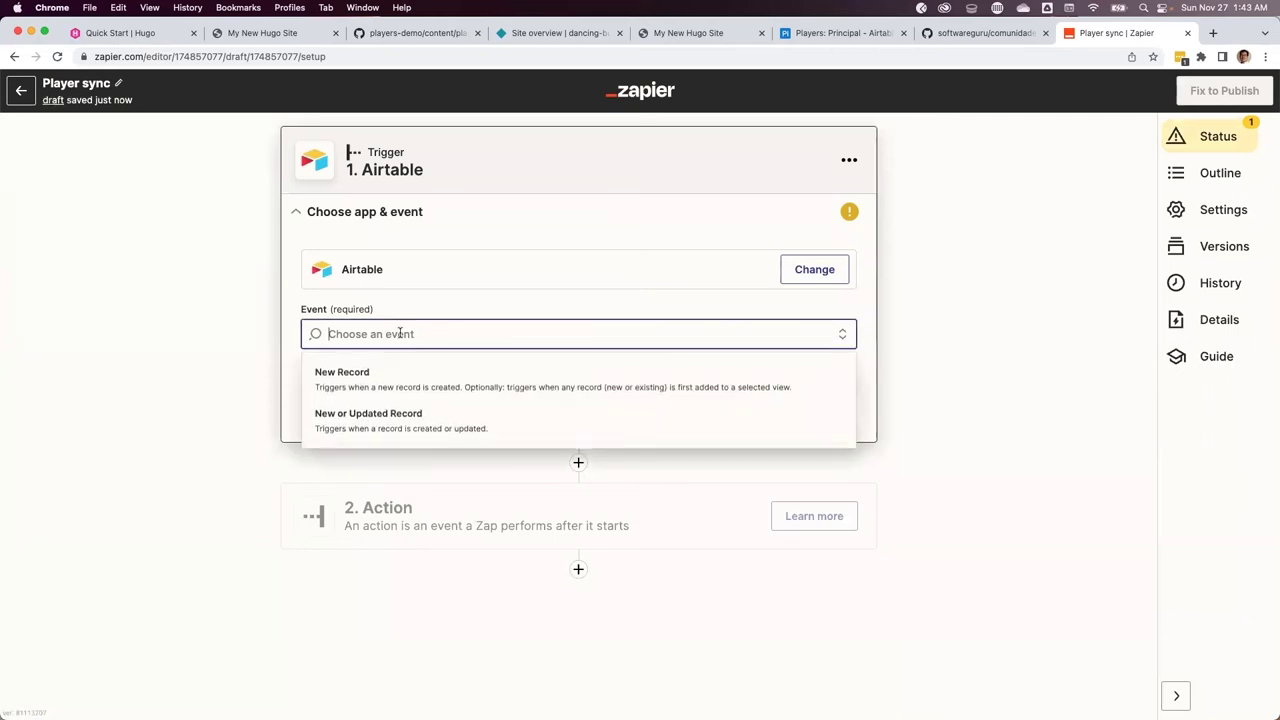
click(353, 419)
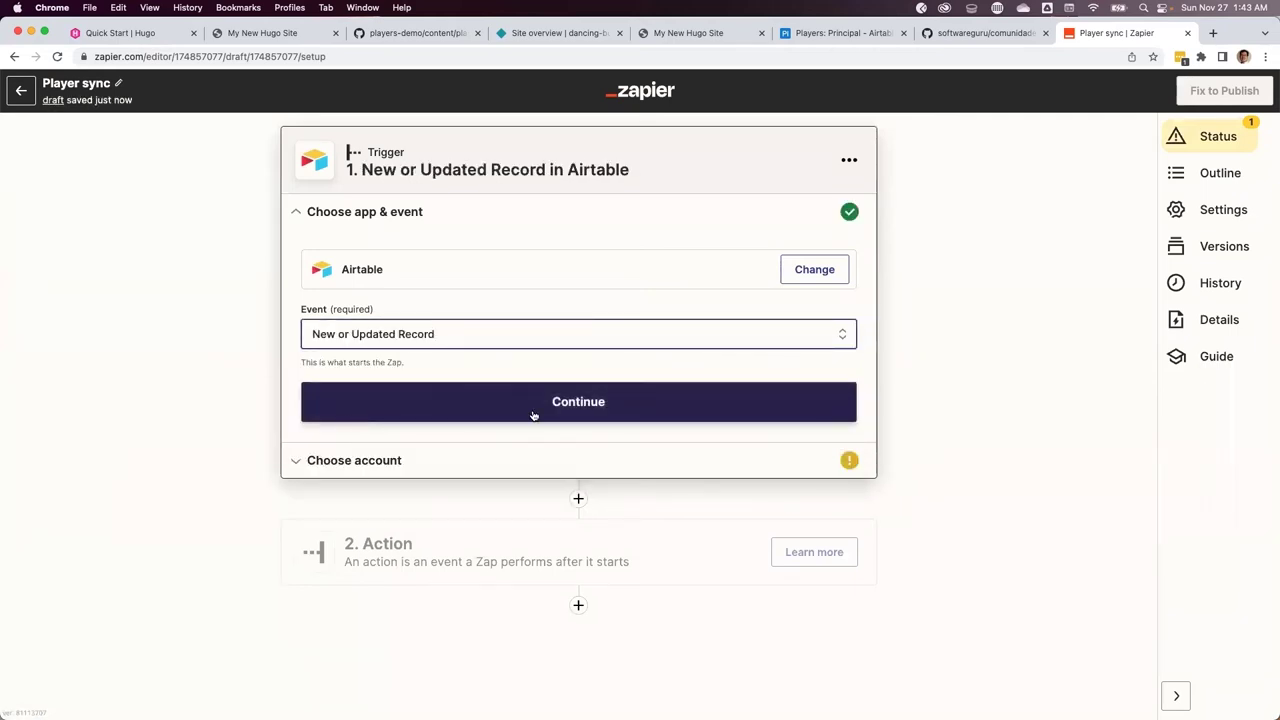
click(533, 410)
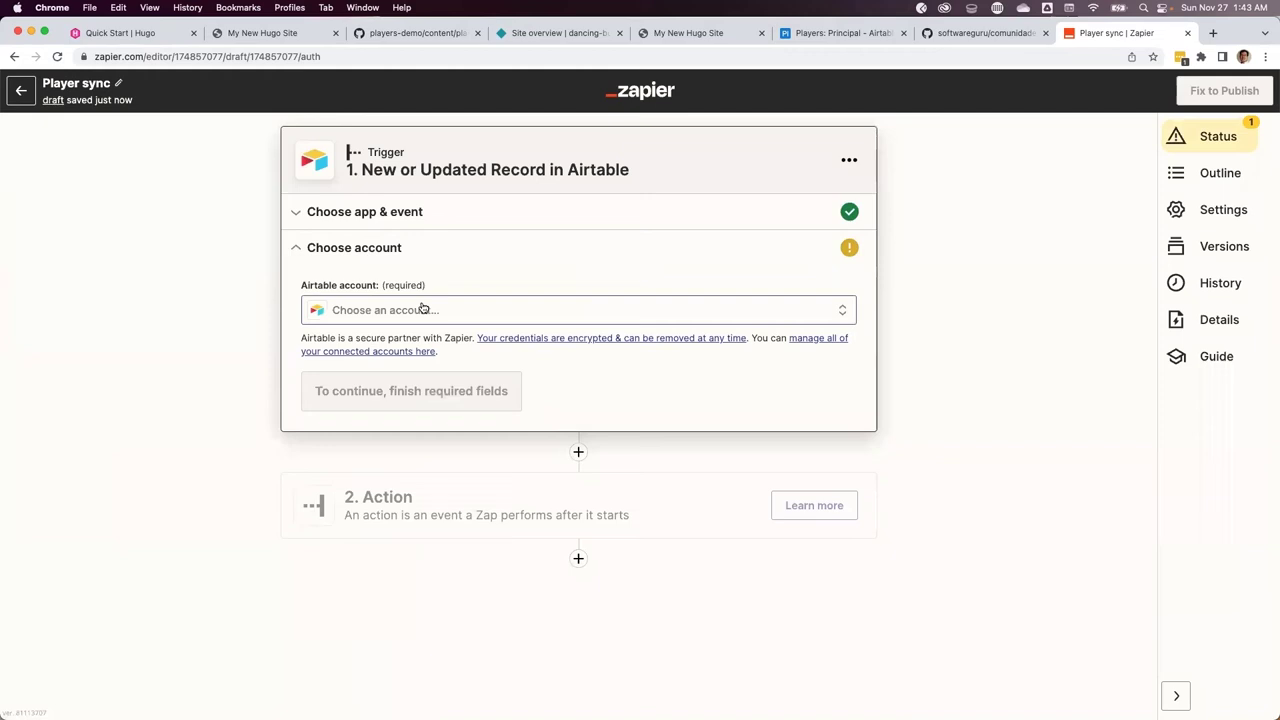
click(423, 309)
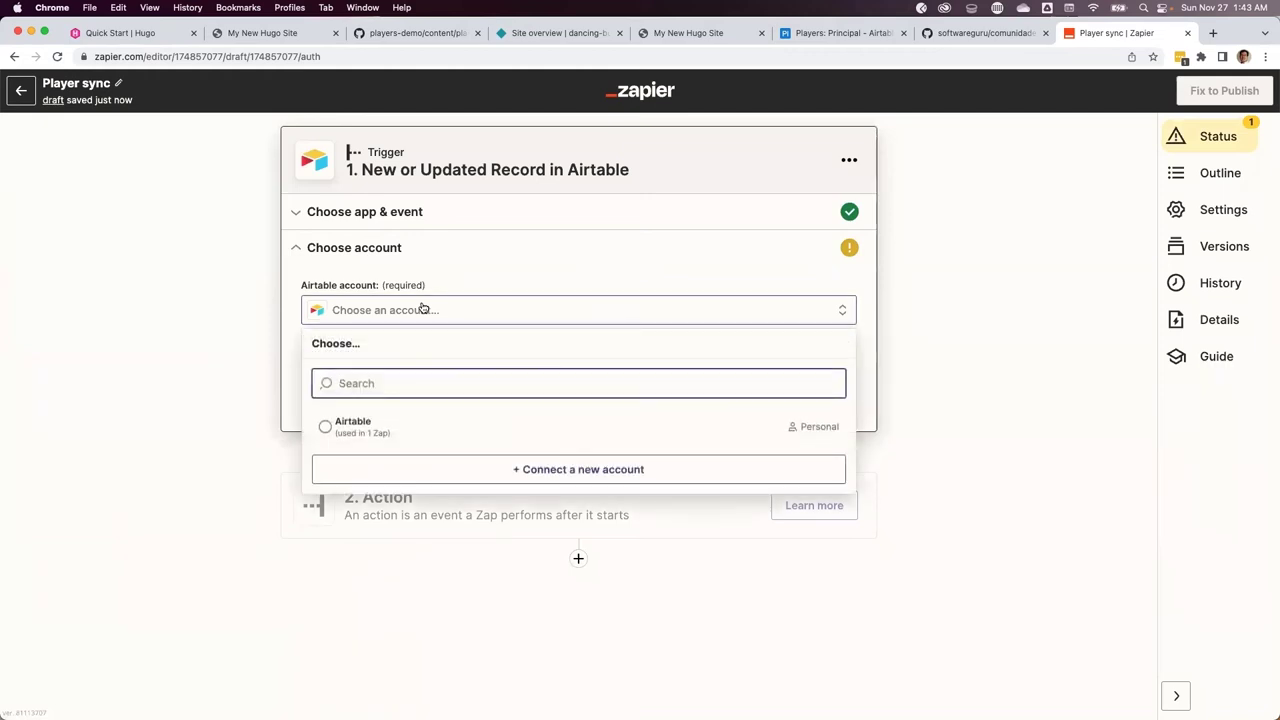
click(327, 427)
click(350, 394)
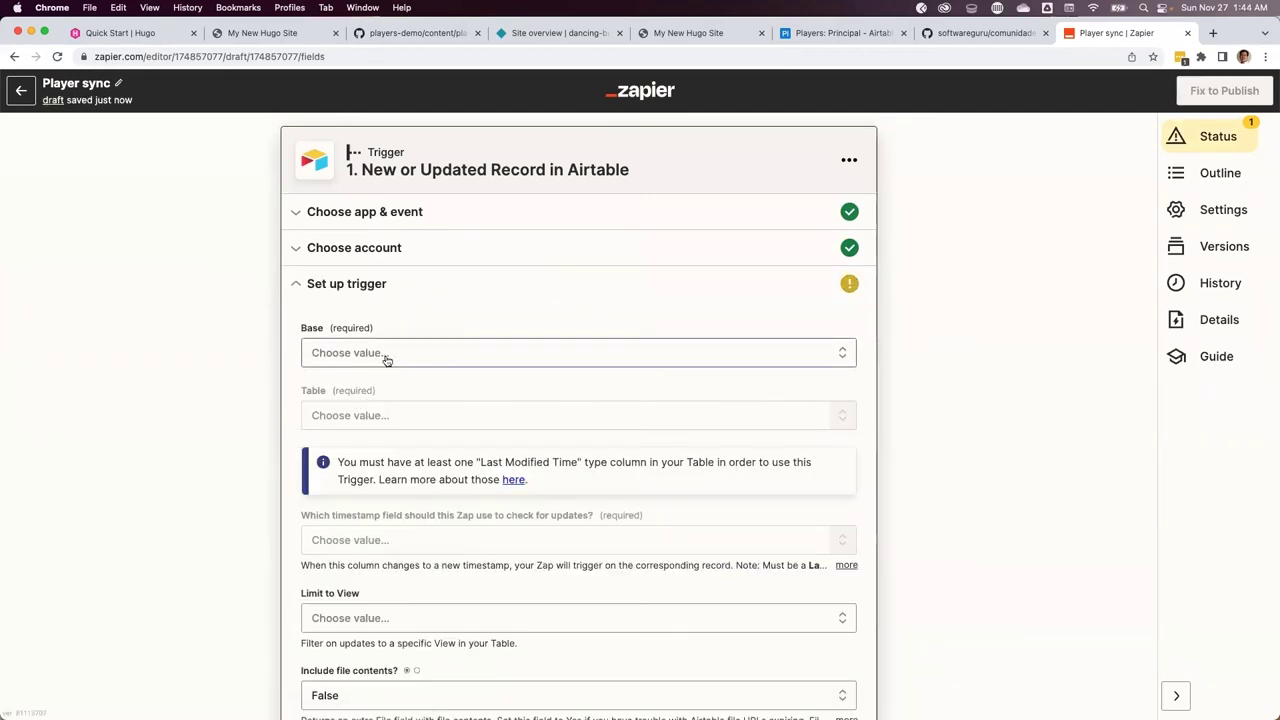
Configure the trigger with base Players, table Principal, Last Modified field and view Aprobados
click(387, 360)
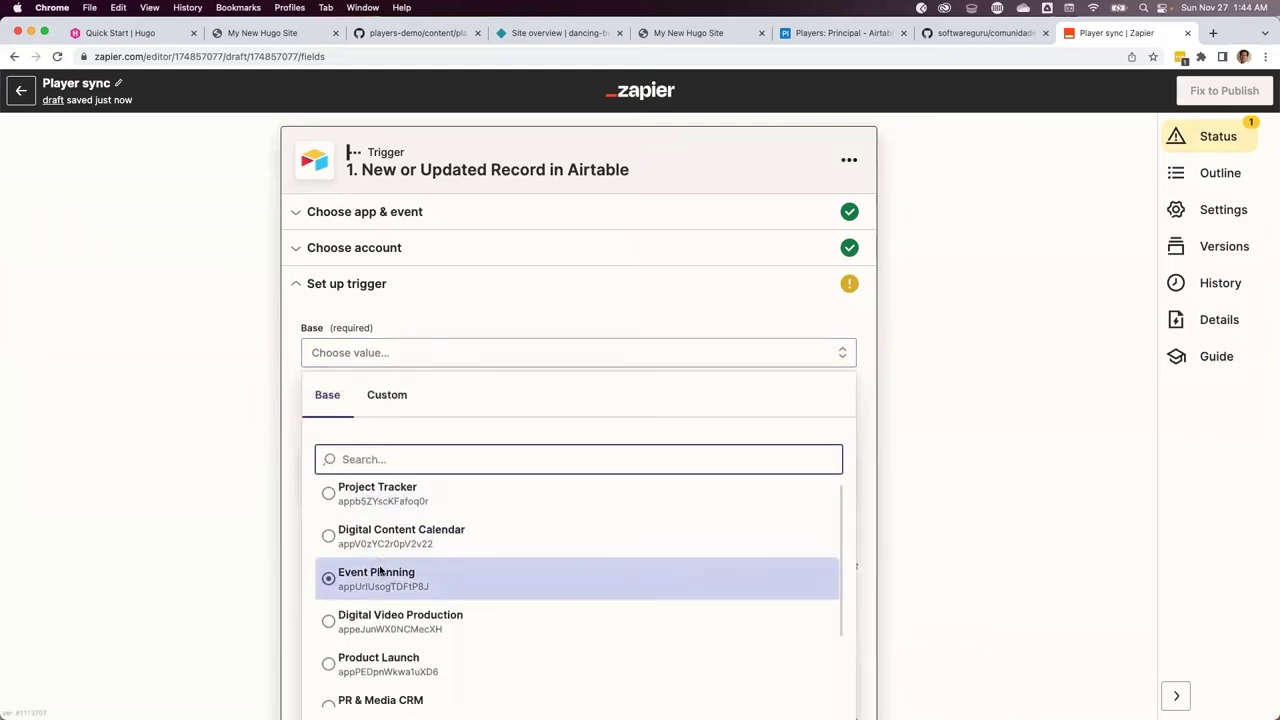
scroll(380, 570, down, 5)
click(340, 562)
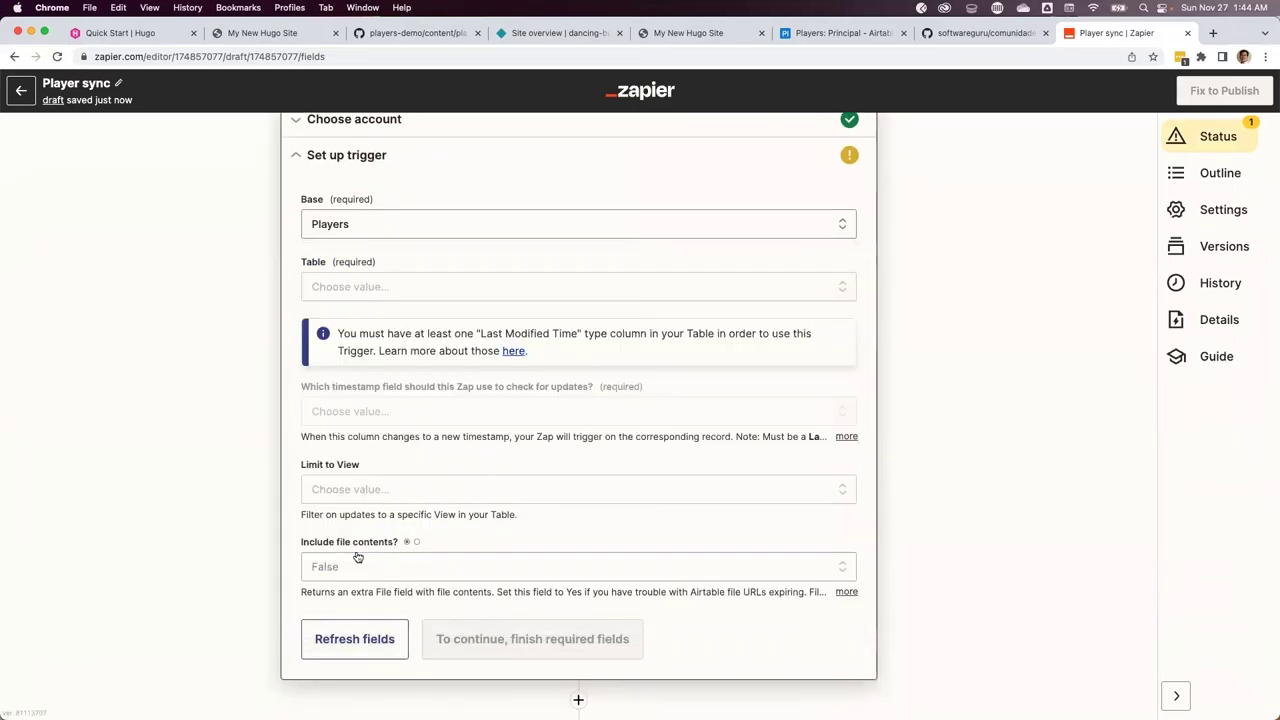
click(354, 292)
click(330, 432)
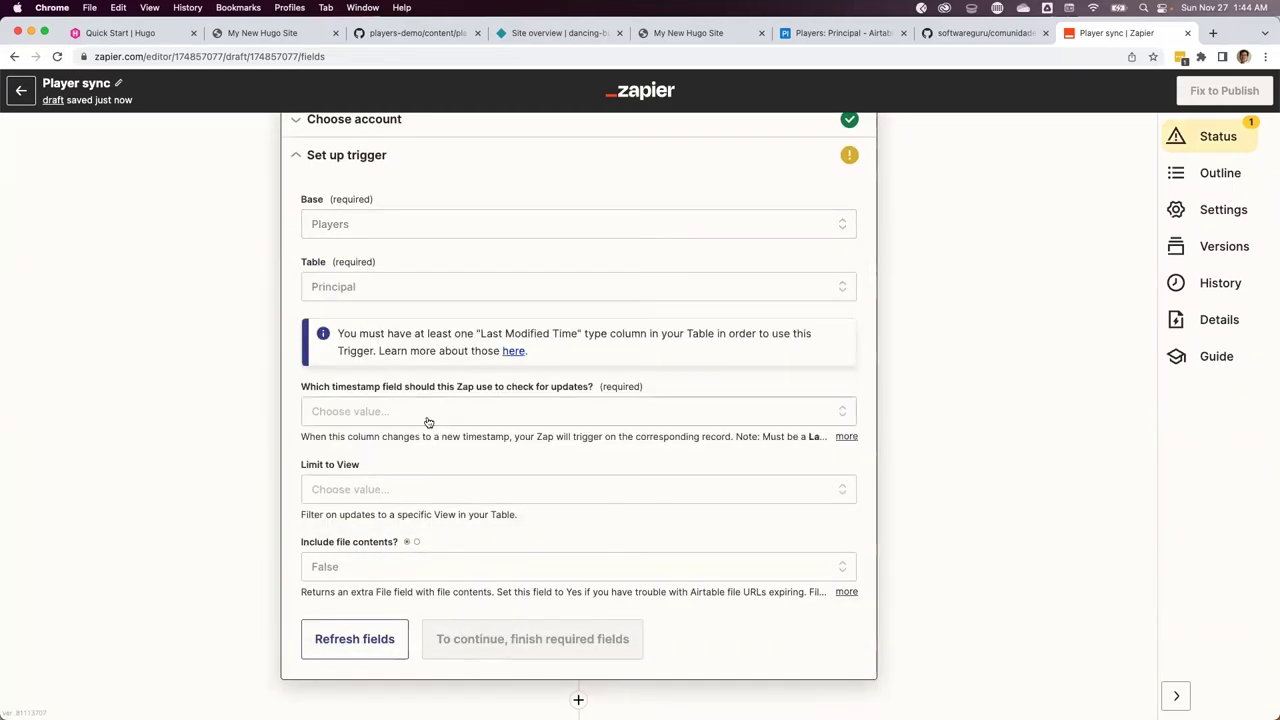
click(357, 410)
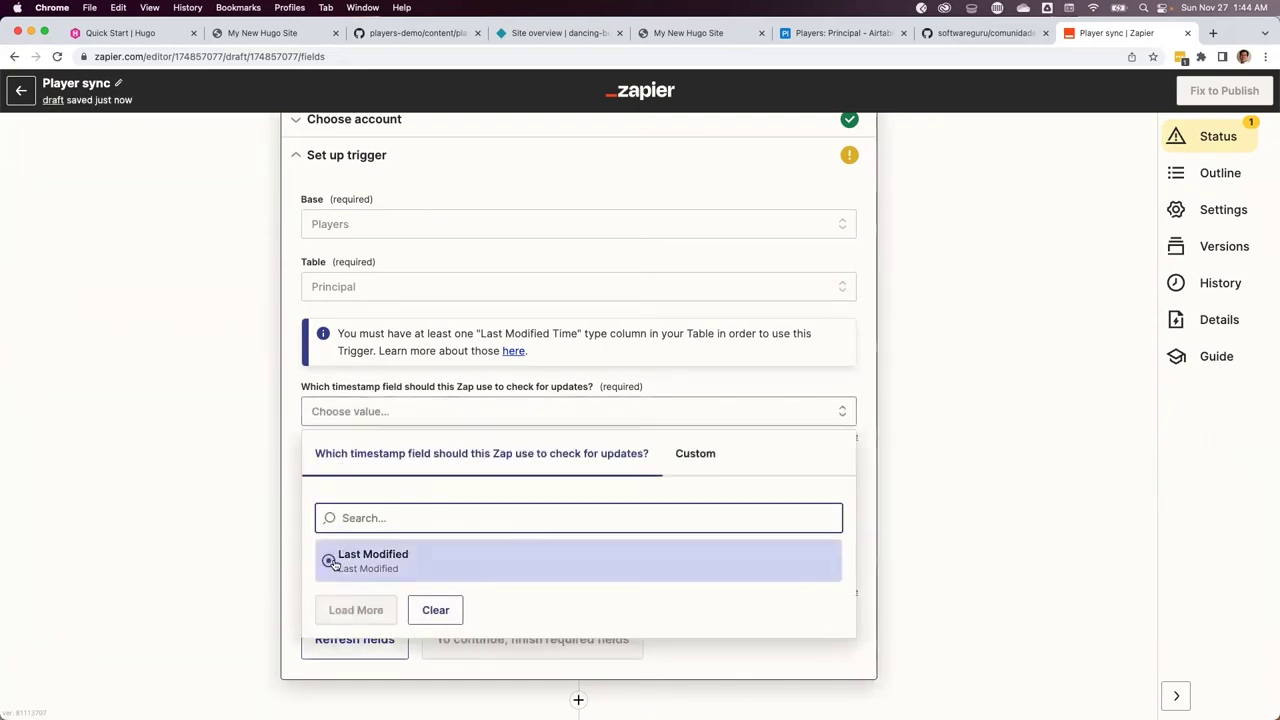
click(329, 563)
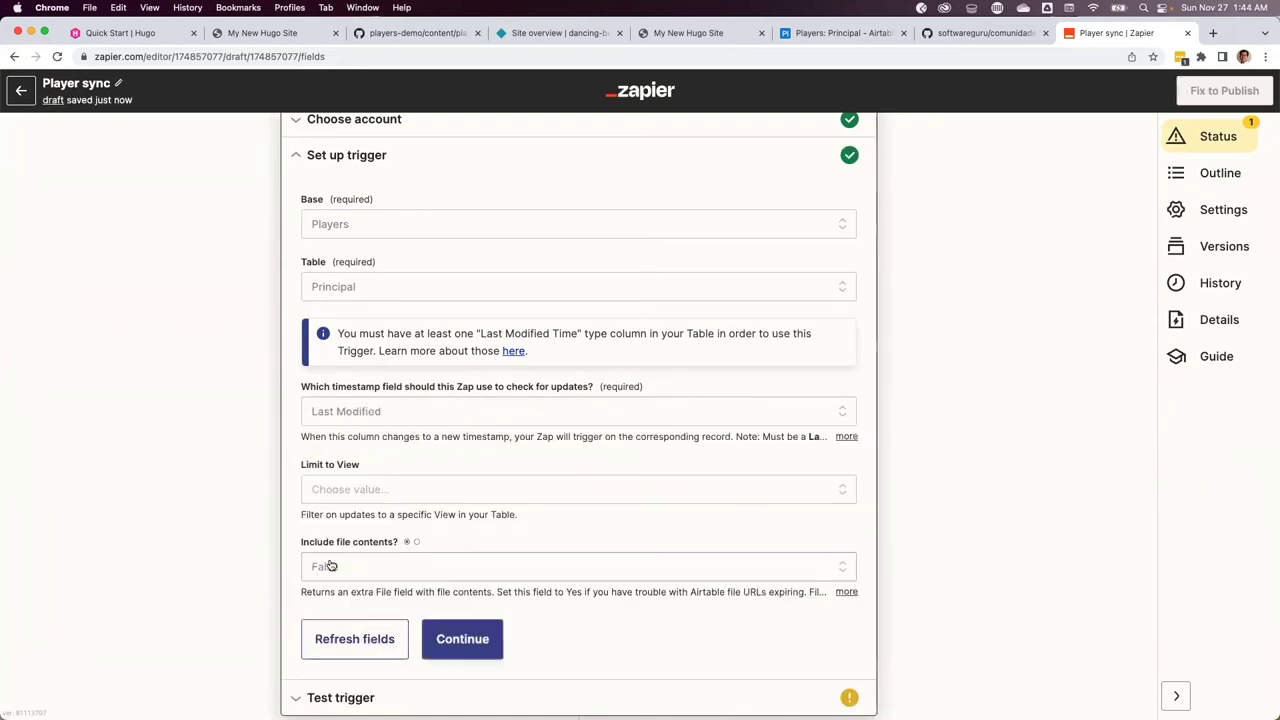
click(404, 497)
scroll(414, 494, down, 3)
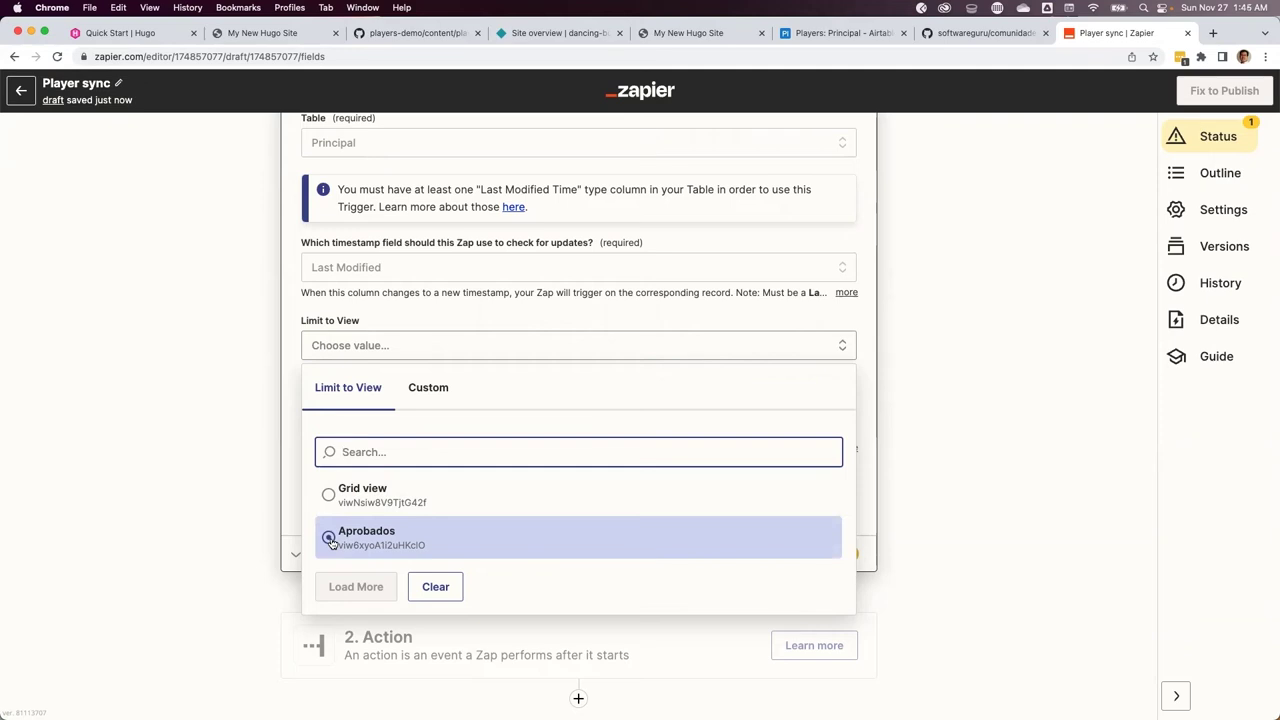
click(362, 533)
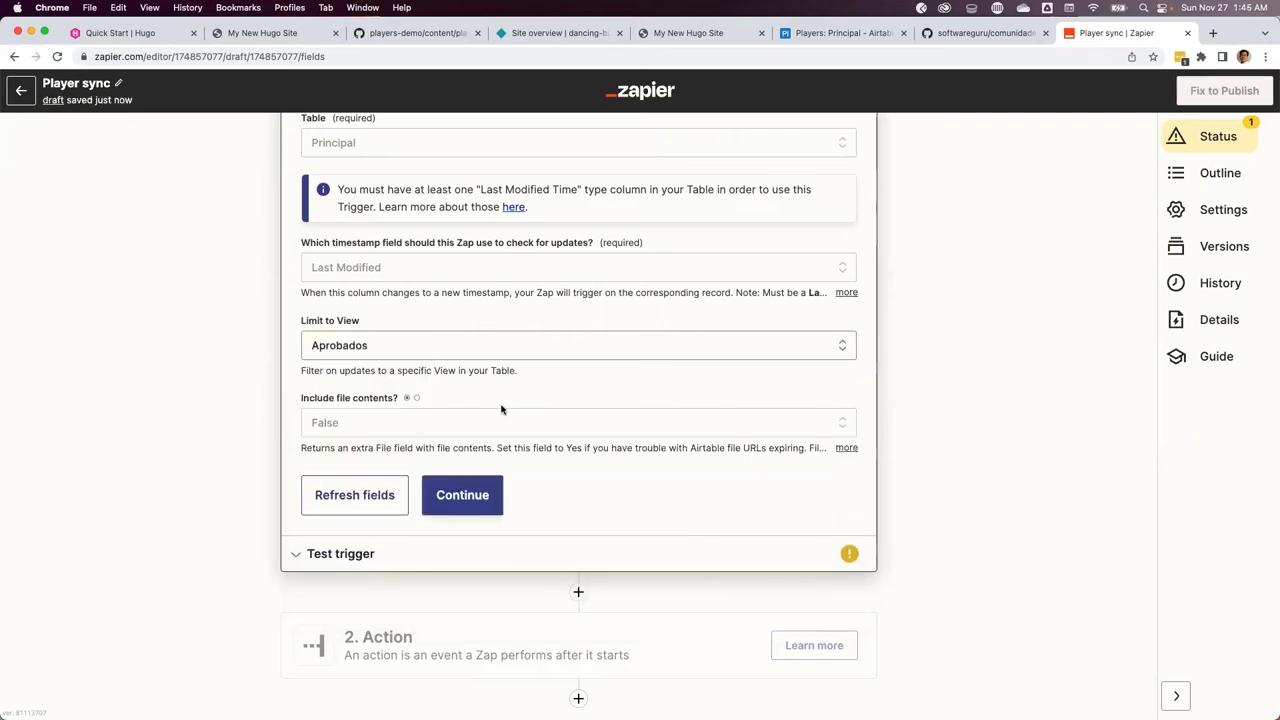
scroll(460, 430, down, 1)
click(432, 453)
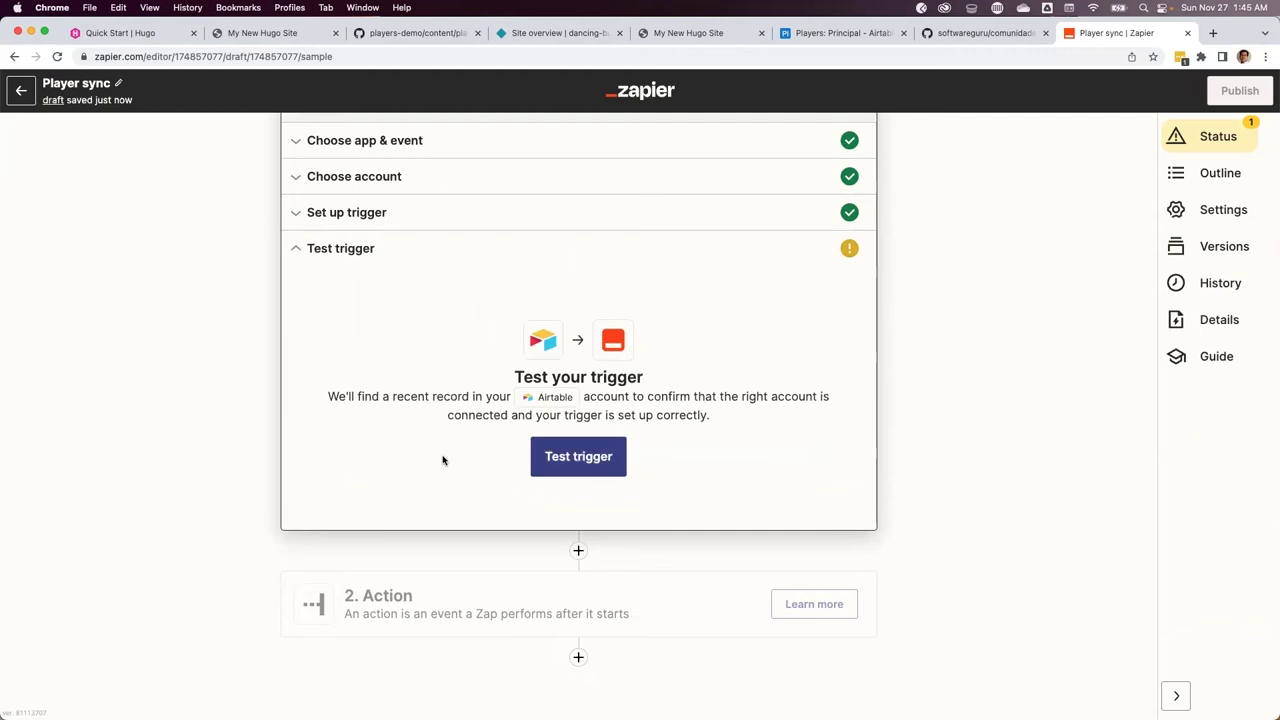
Test the trigger, accept the sample record and continue to the action step
click(572, 460)
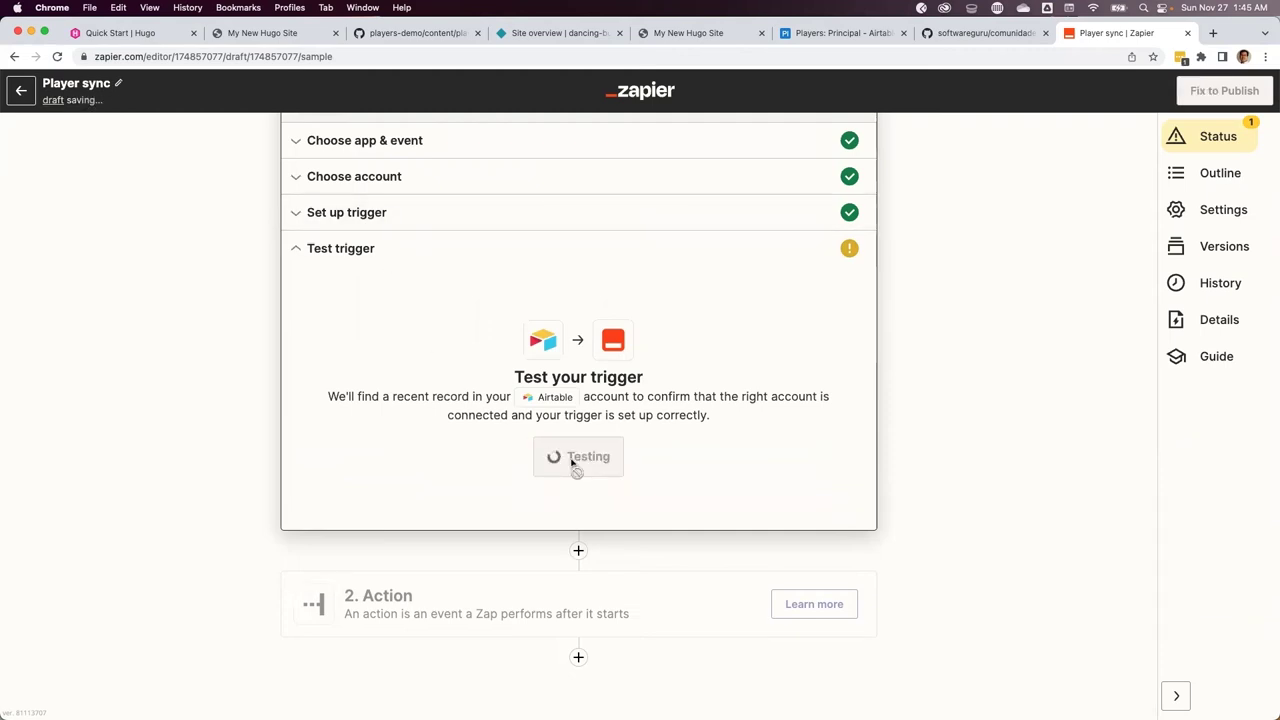
scroll(463, 463, down, 1)
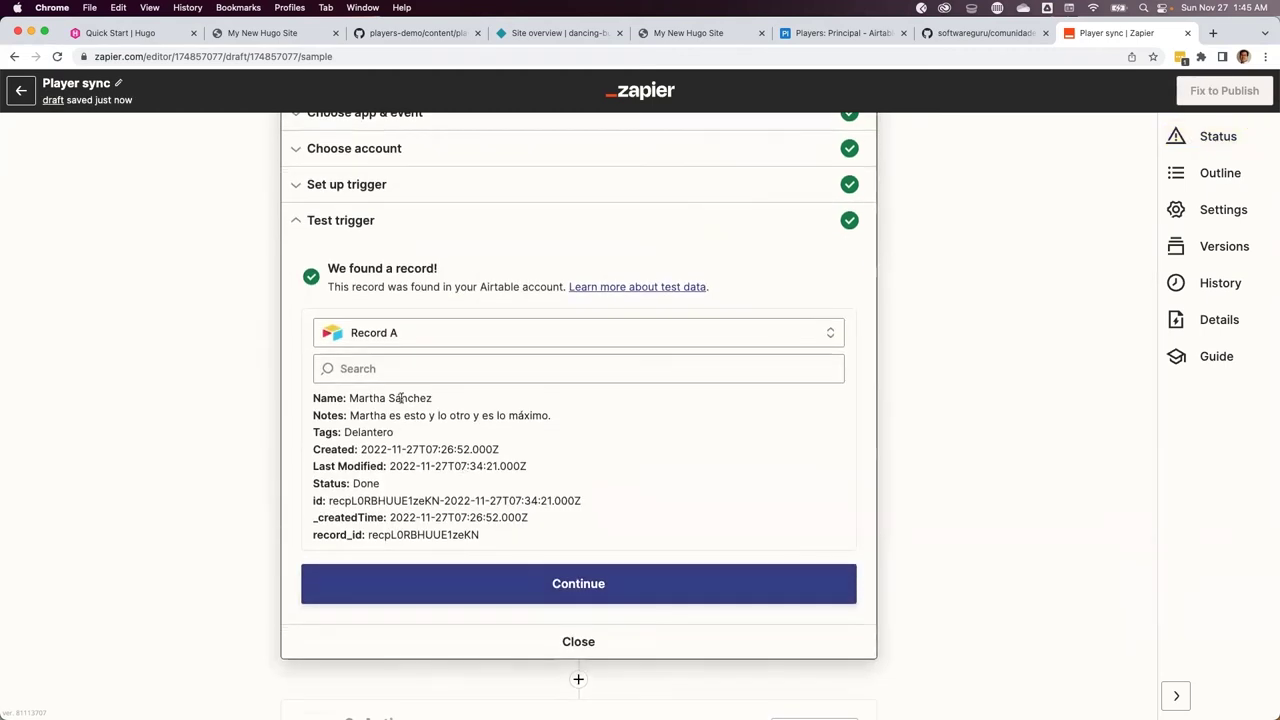
click(561, 589)
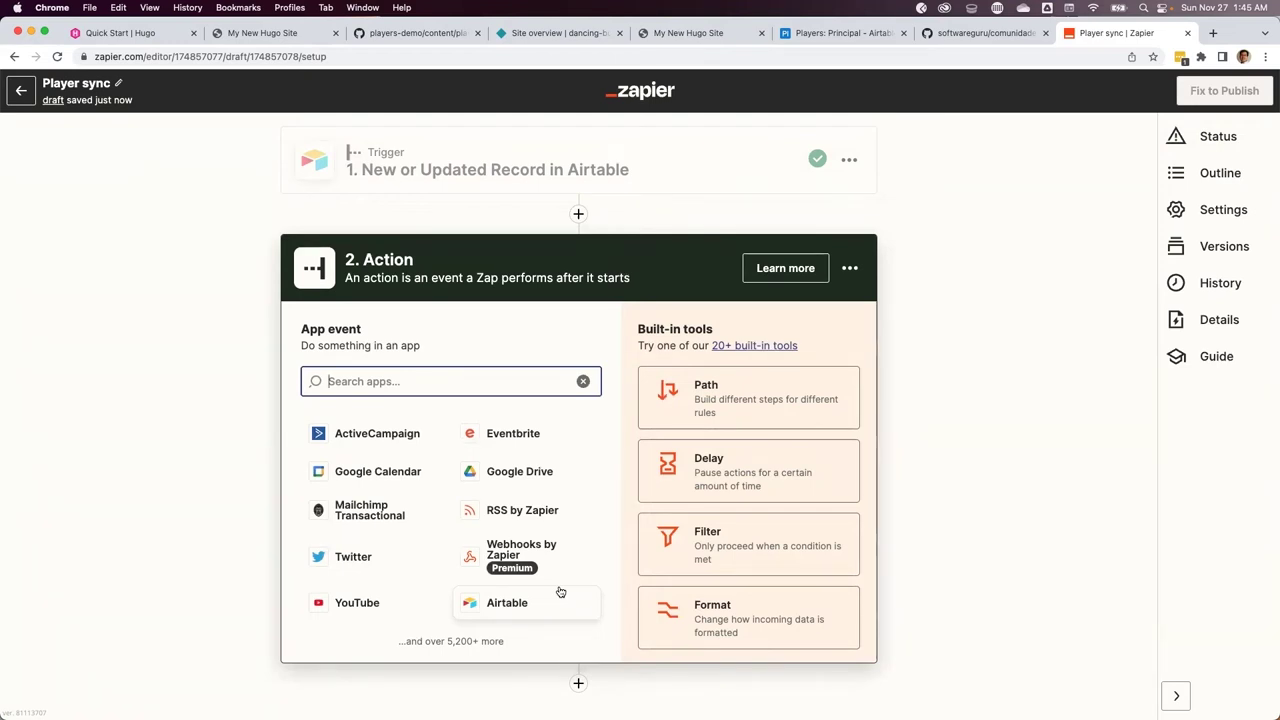
Add a Webhooks by Zapier action with the POST event and focus its URL field
text(hook)
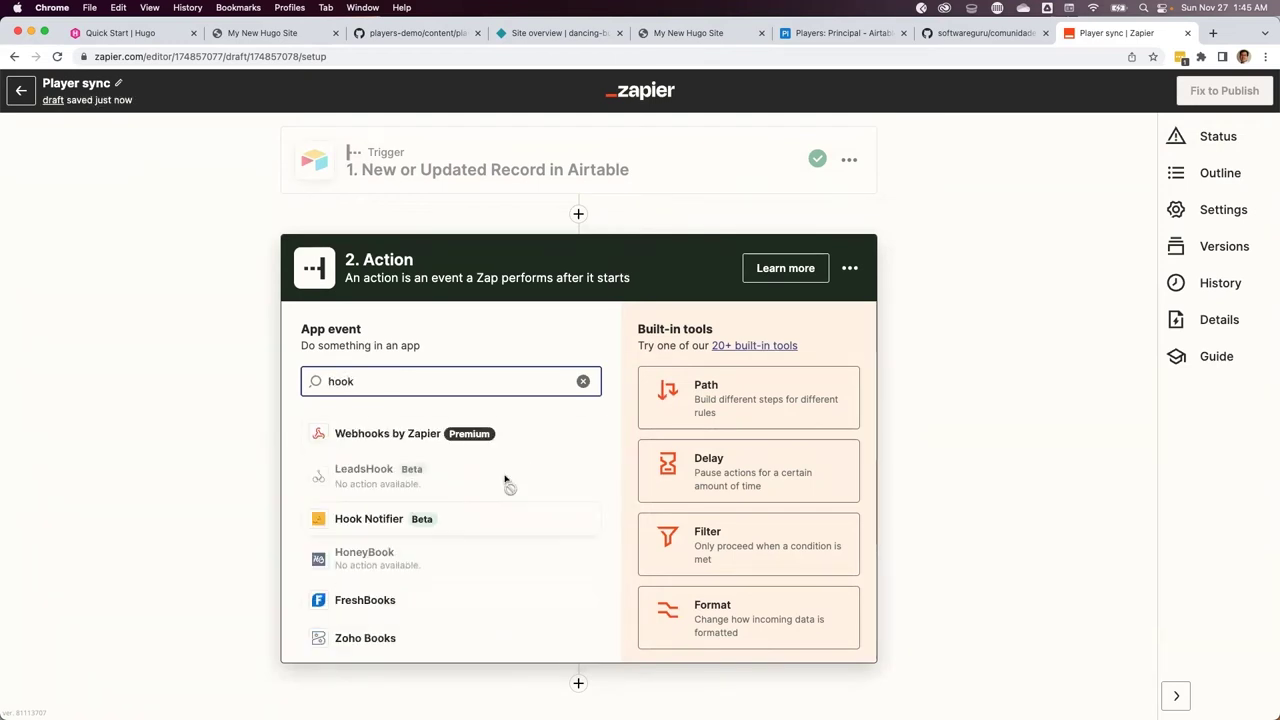
click(382, 433)
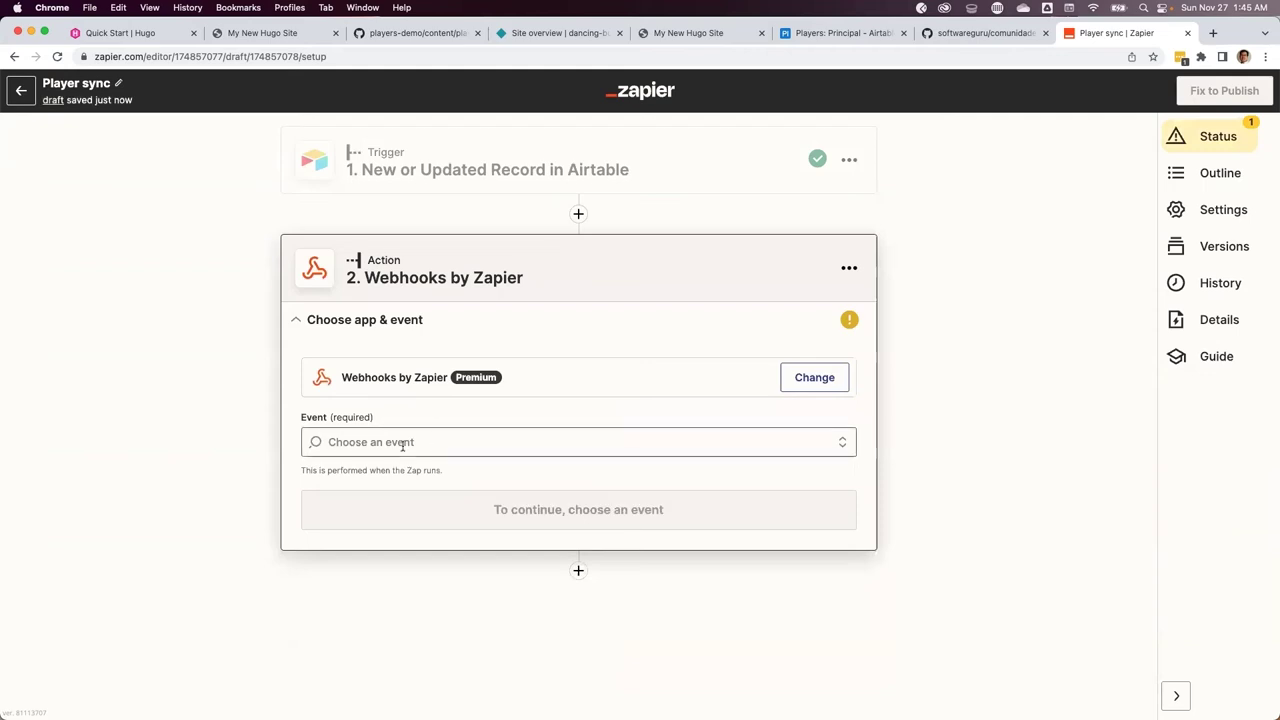
click(403, 446)
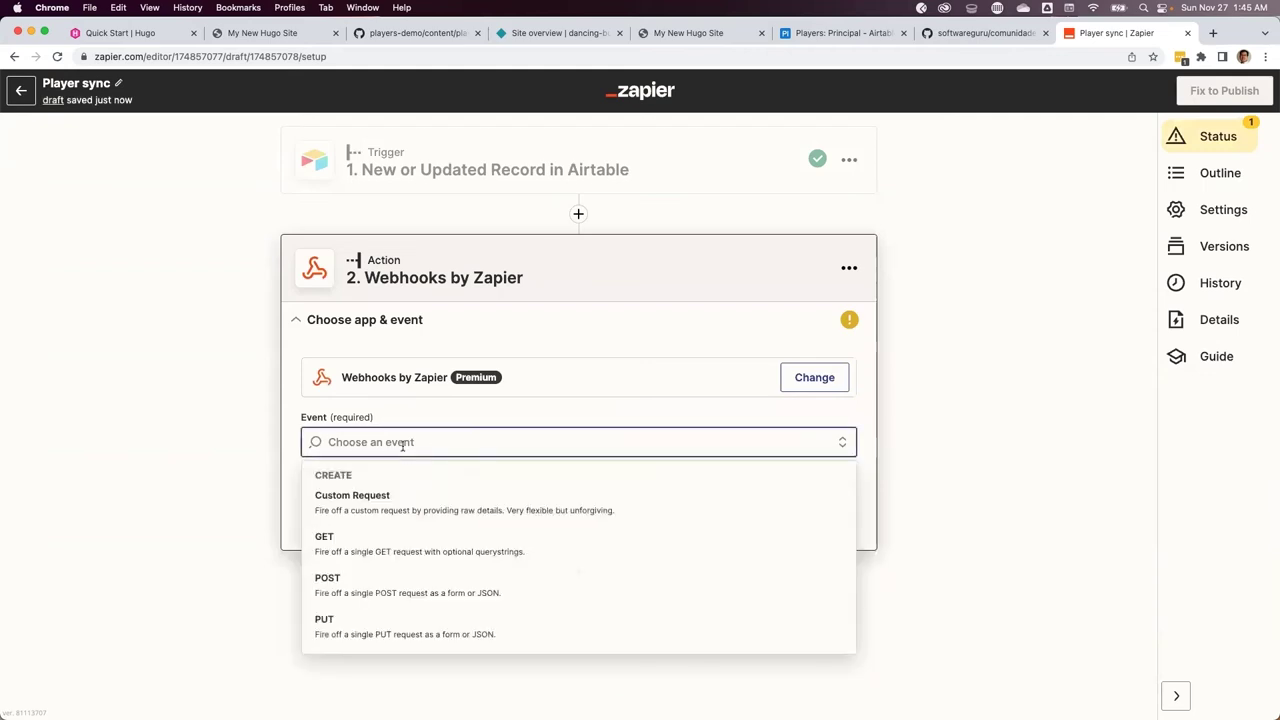
click(355, 578)
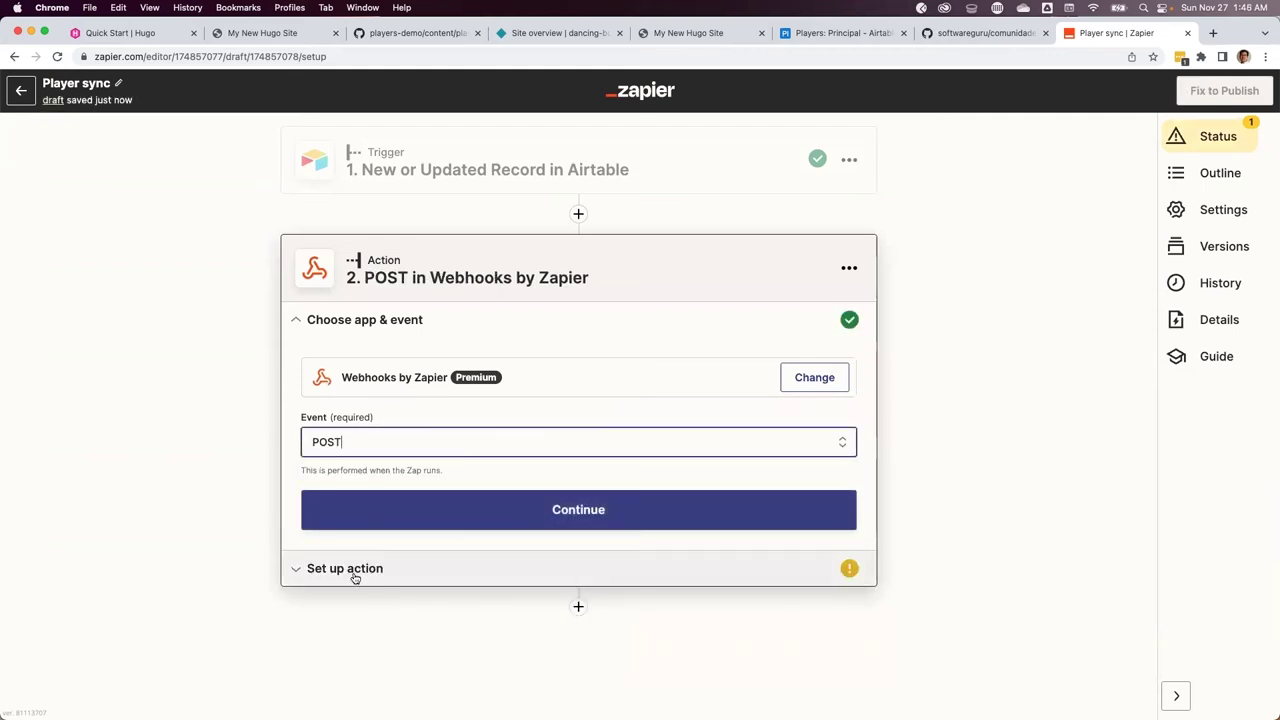
click(541, 521)
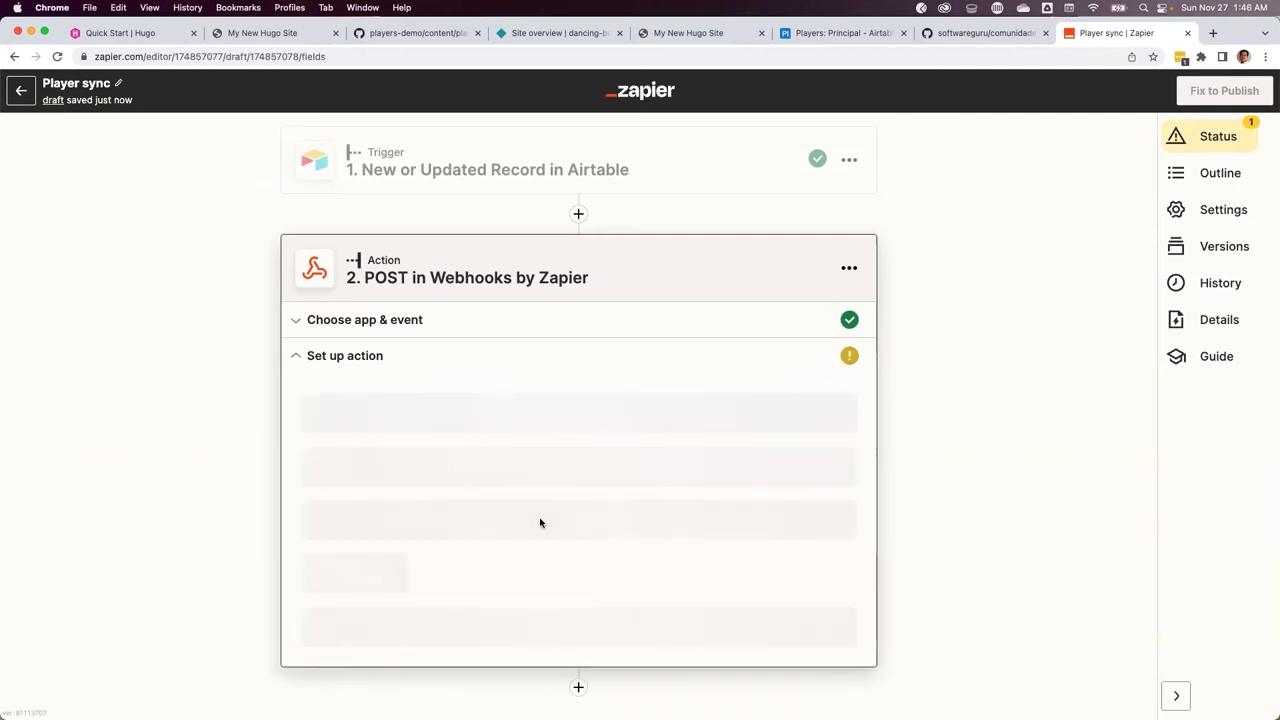
click(425, 424)
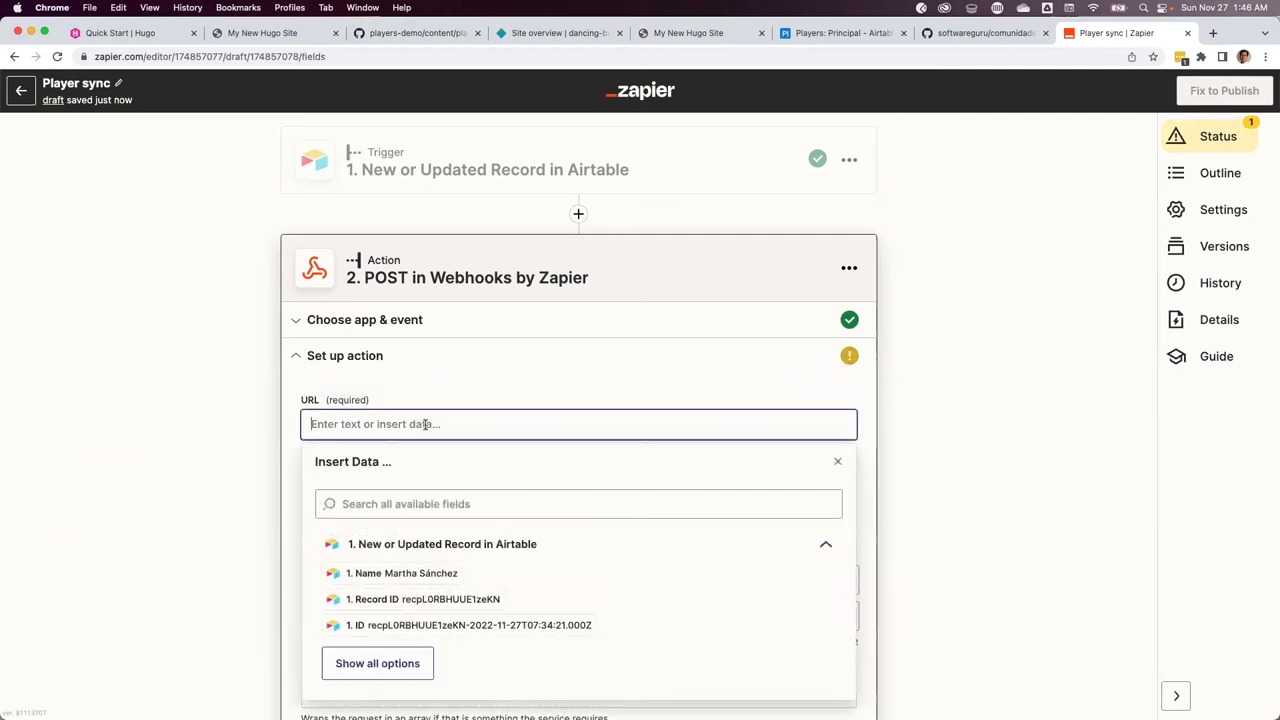
click(420, 406)
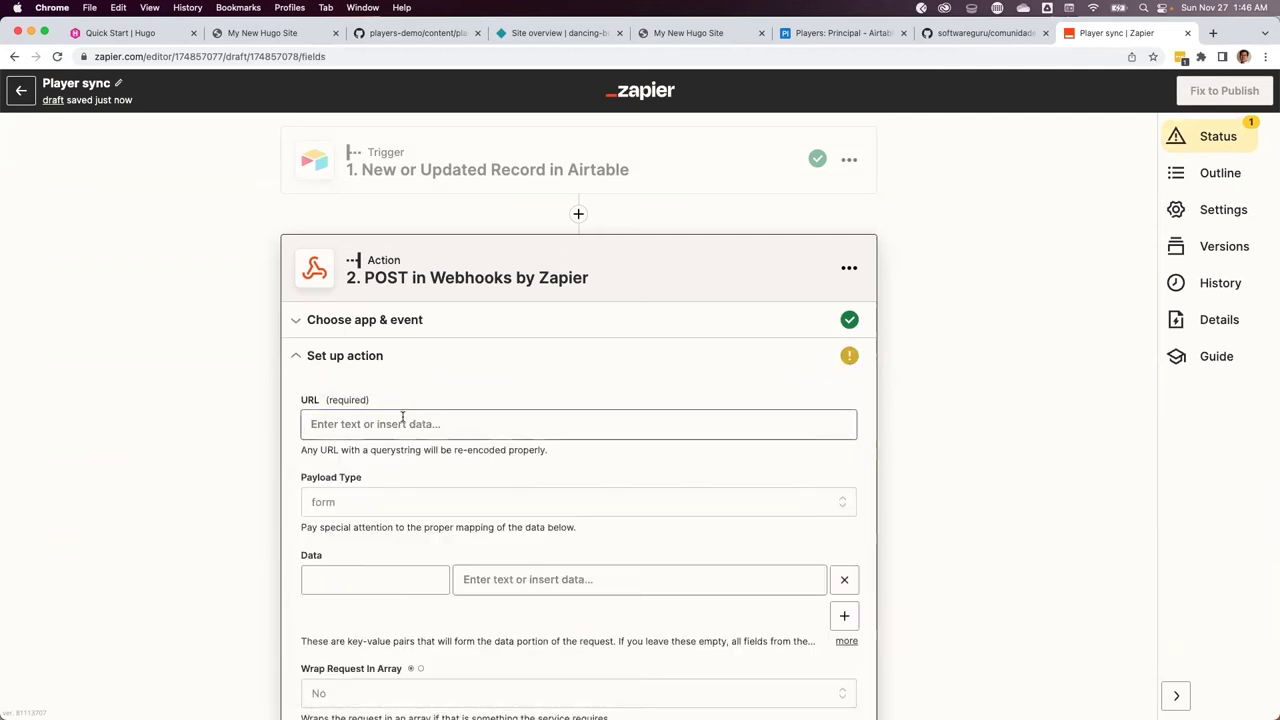
click(403, 418)
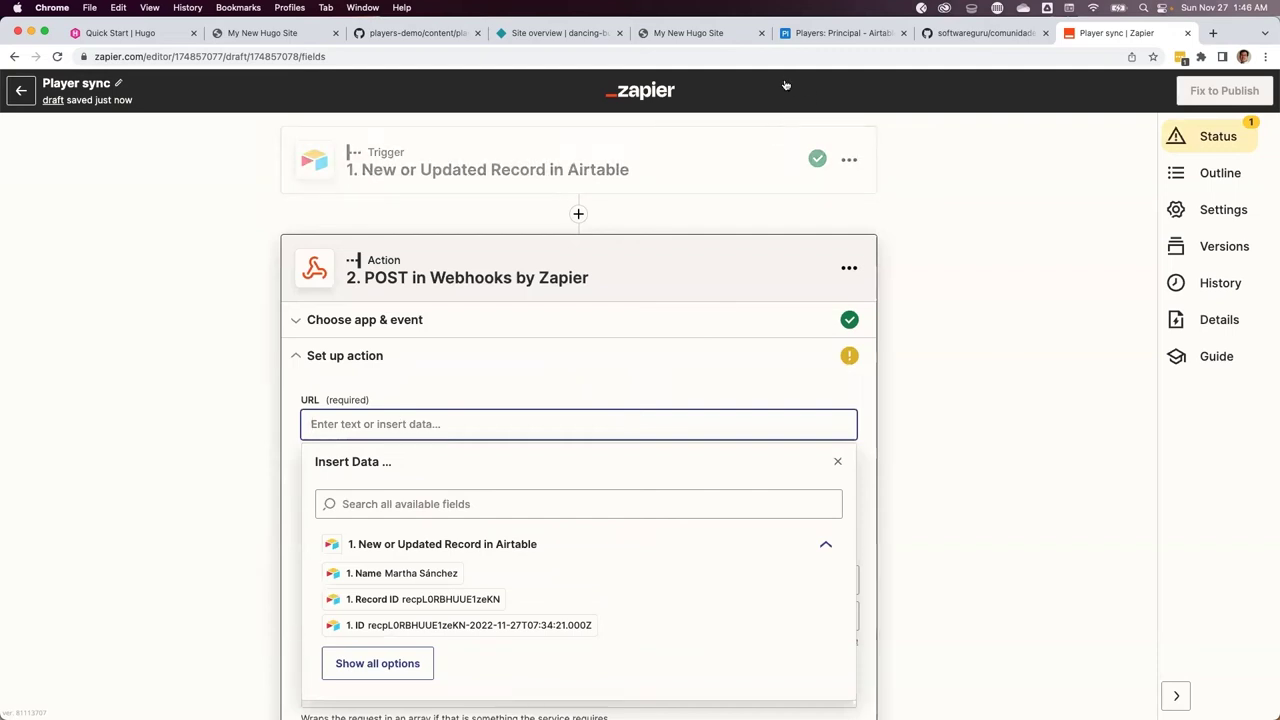
key(super+Tab)
key(super+Tab)
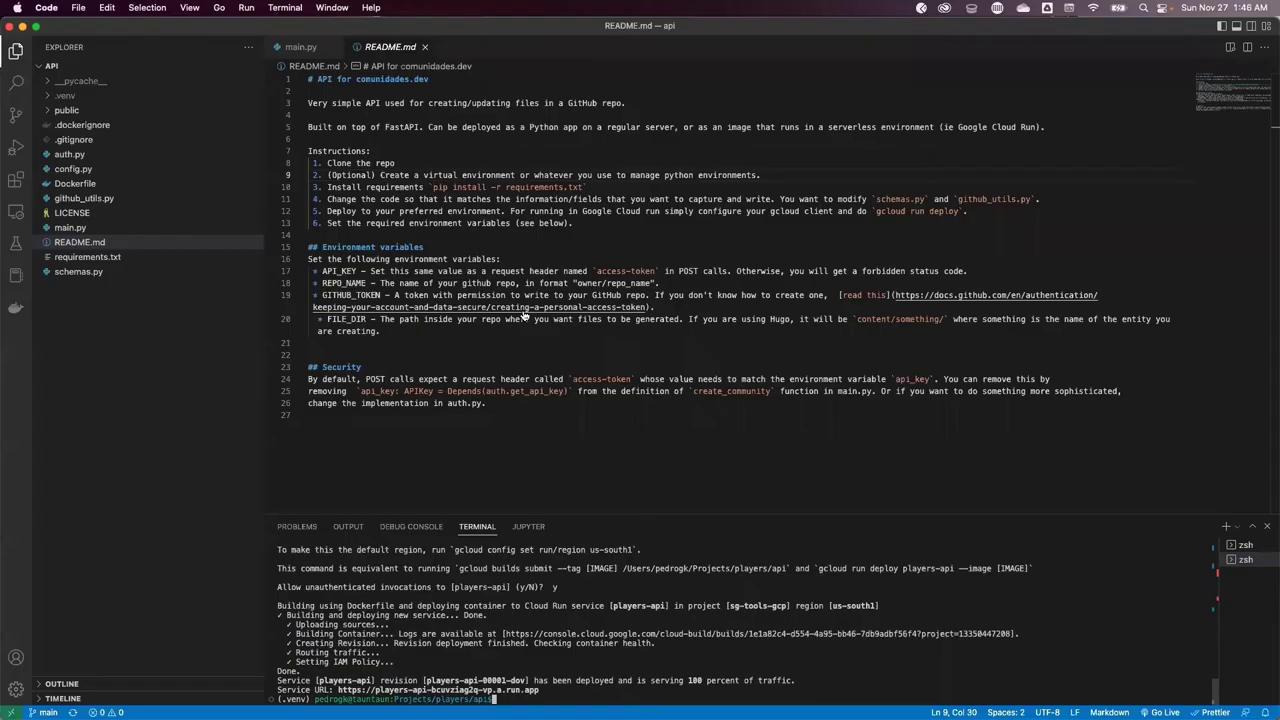
Open the deployed players-api Cloud Run service URL in the browser
super+click(428, 694)
key(Return)
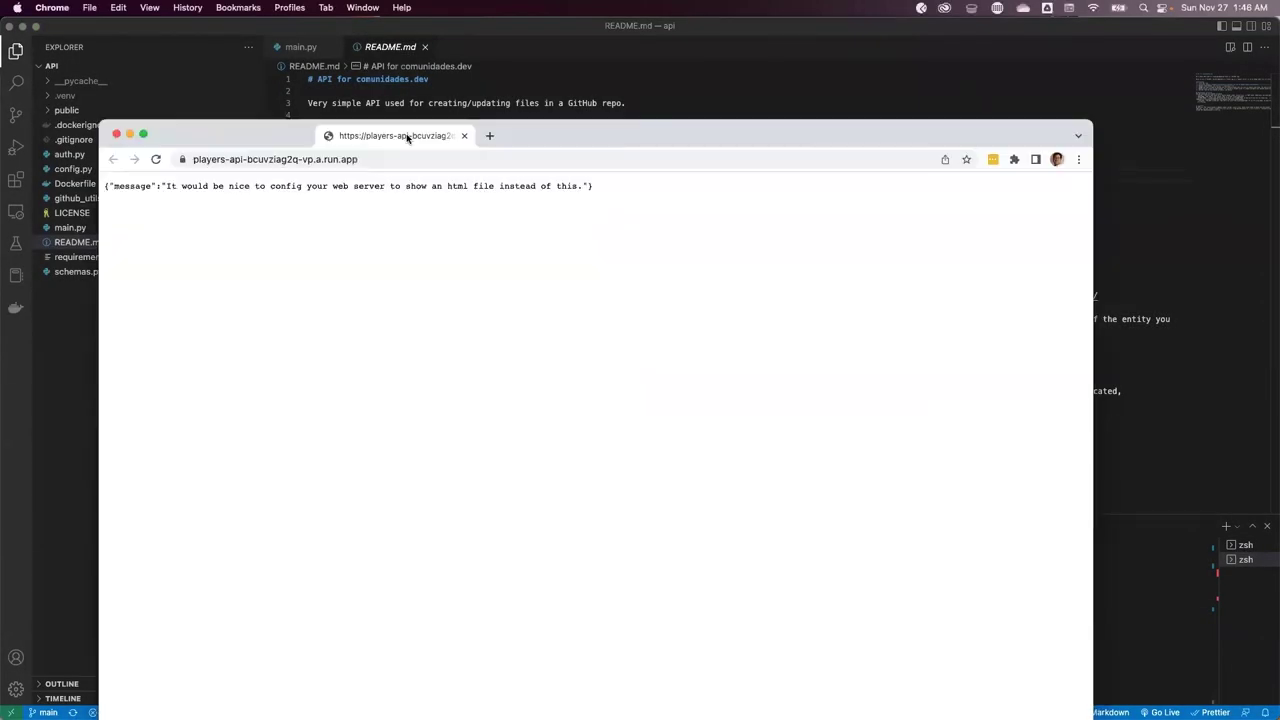
click(396, 130)
click(396, 130)
click(249, 134)
key(super+Tab)
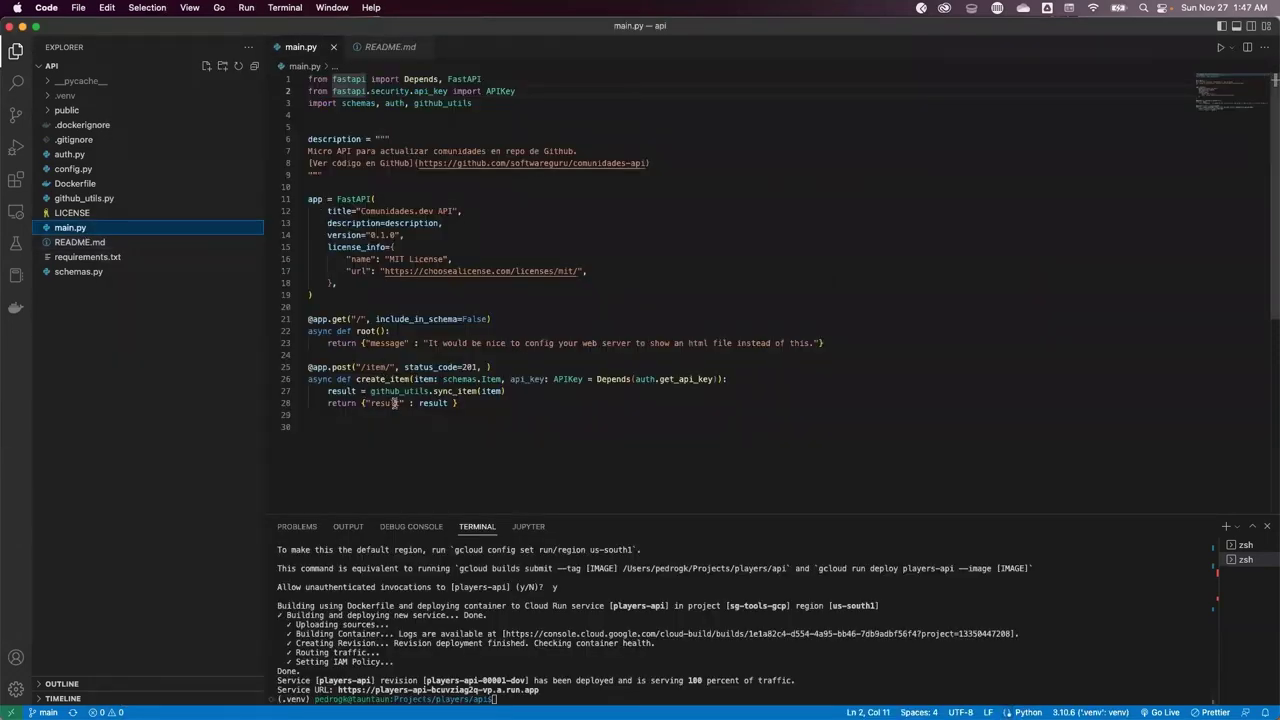
key(super+Tab)
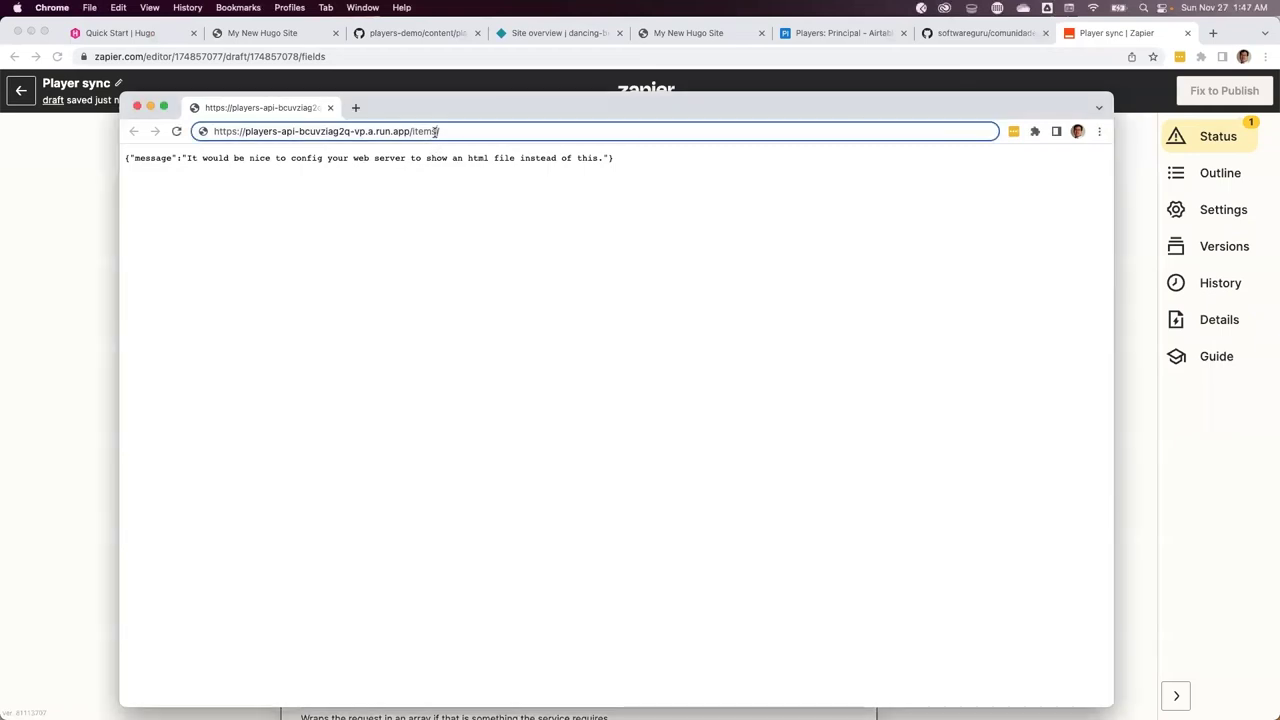
Change the address to the /item/ endpoint, load it, and copy that URL for the webhook
key(BackSpace)
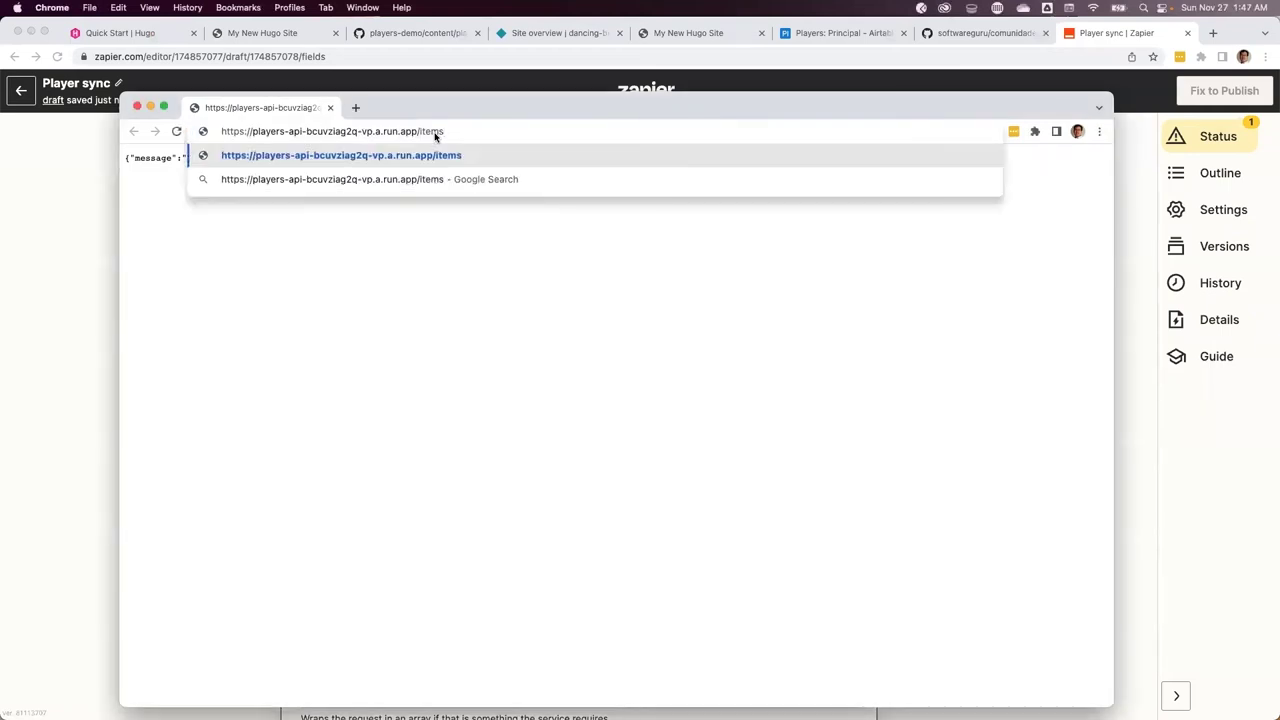
key(BackSpace)
text(/)
key(Return)
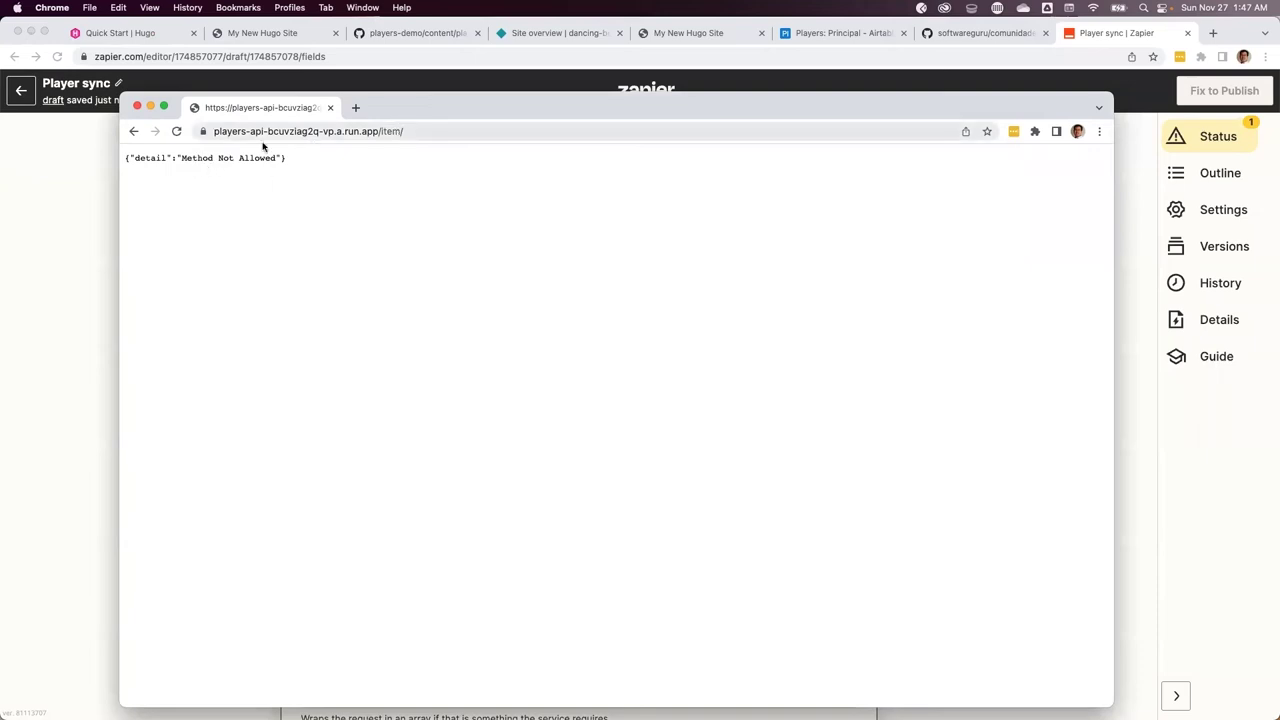
click(262, 134)
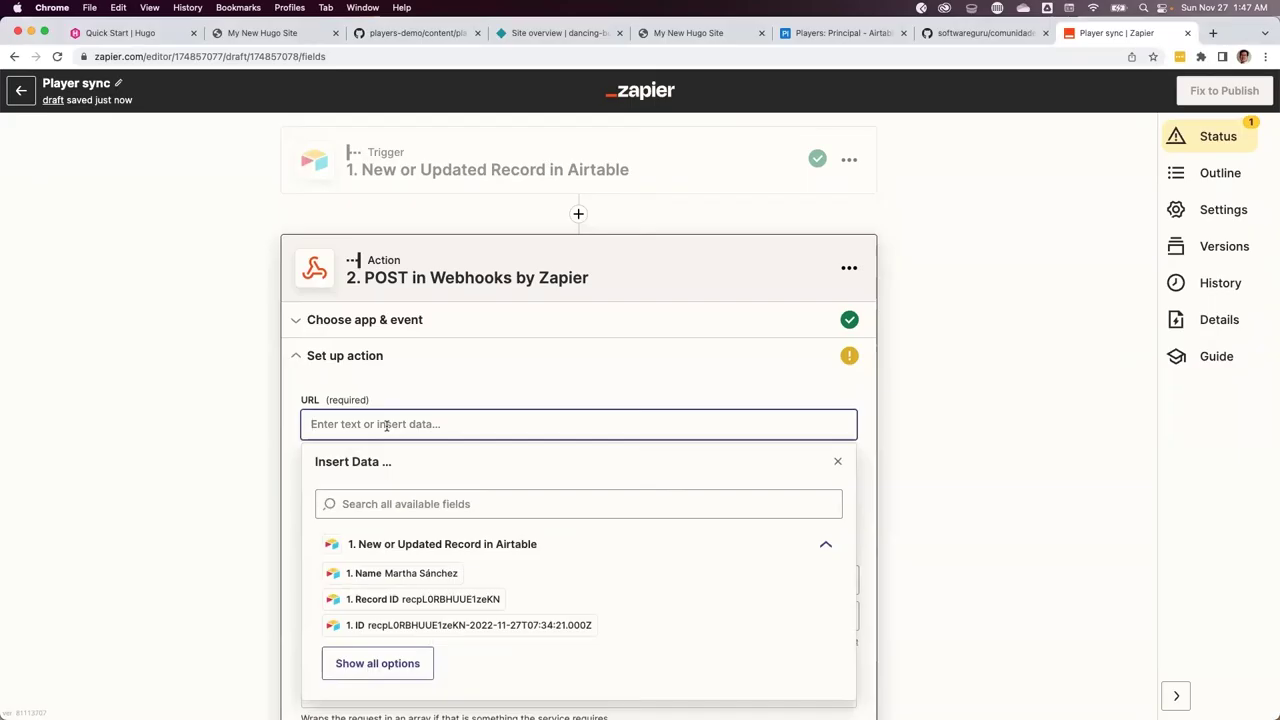
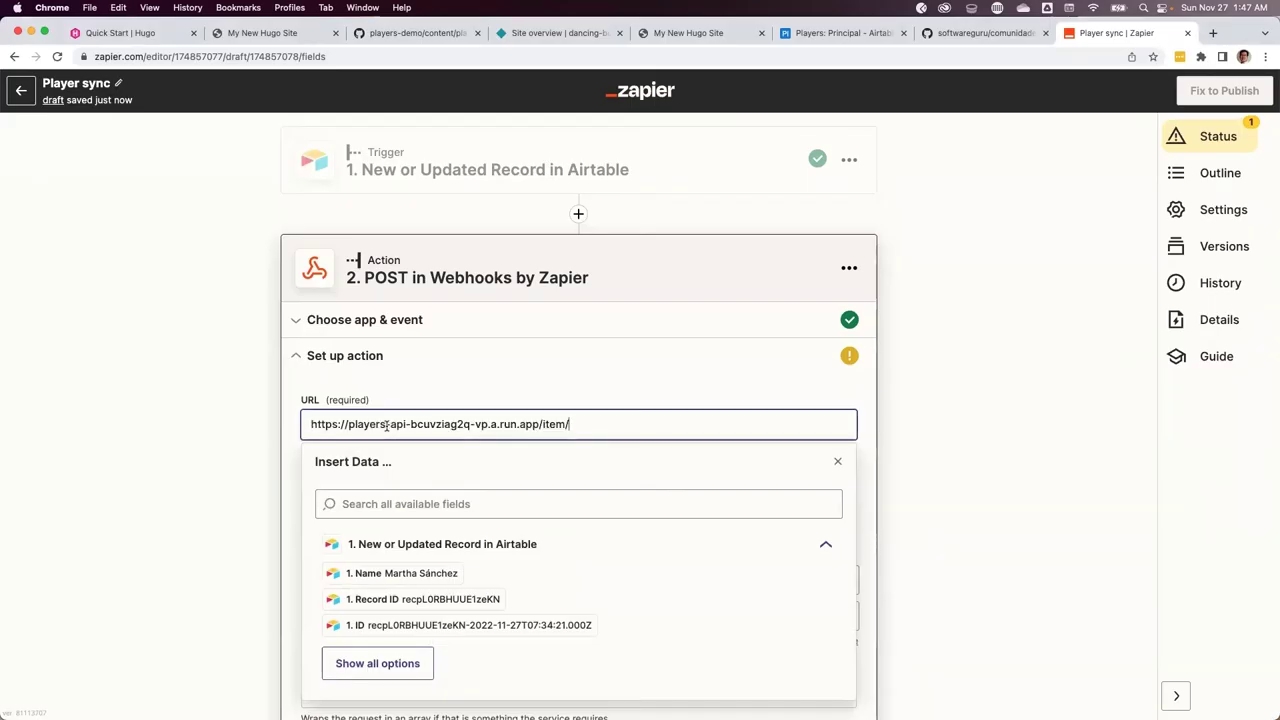
Set the webhook's Payload Type to json and focus the first Data key field
key(Tab)
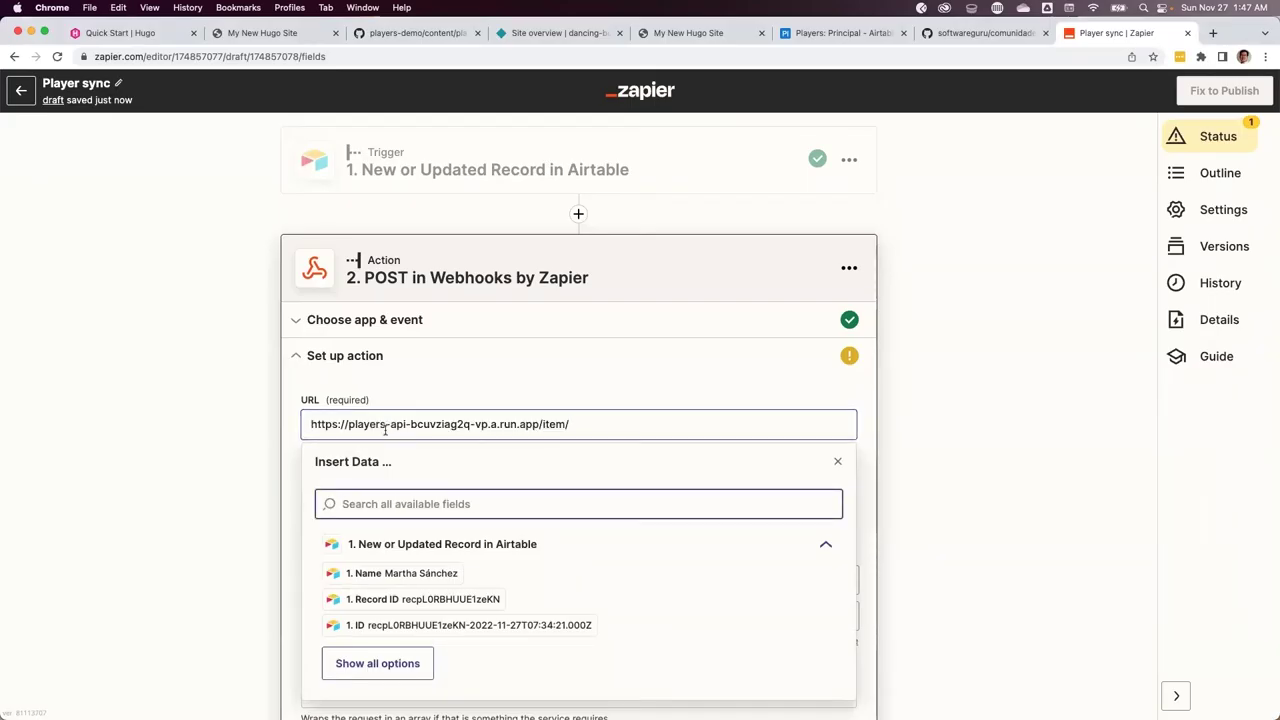
click(923, 460)
scroll(583, 491, down, 1)
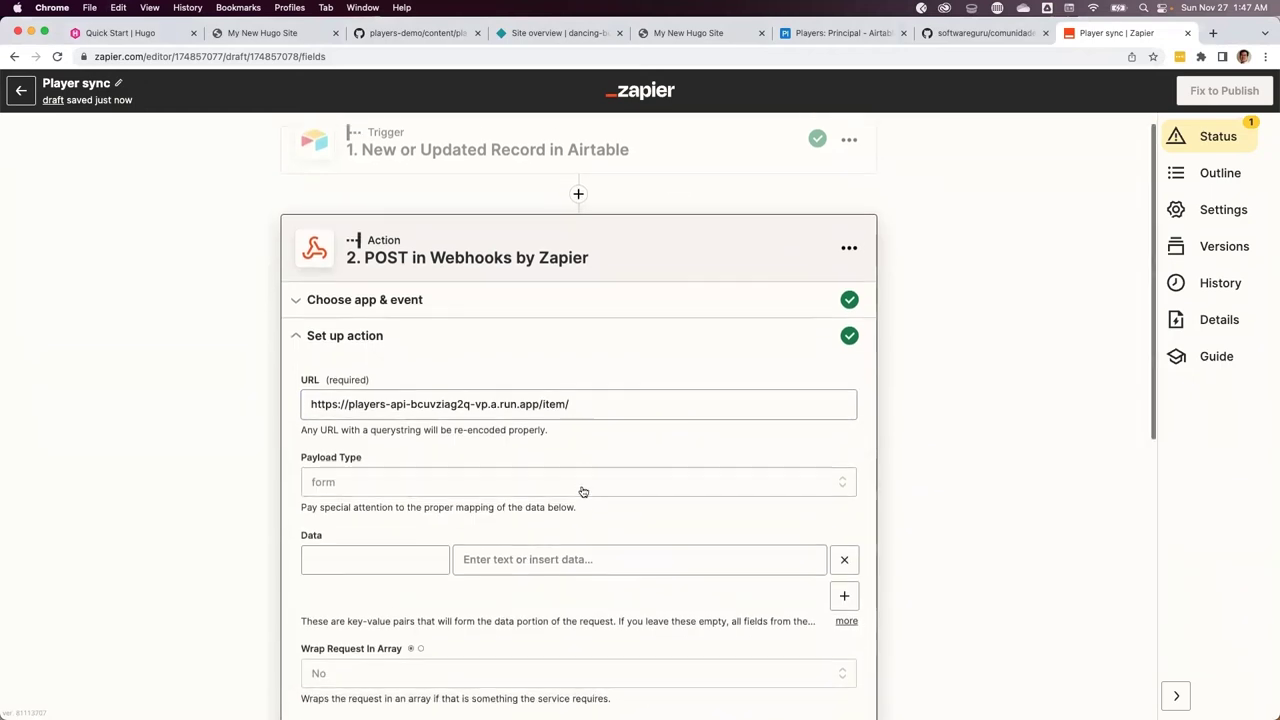
scroll(583, 491, down, 2)
click(410, 396)
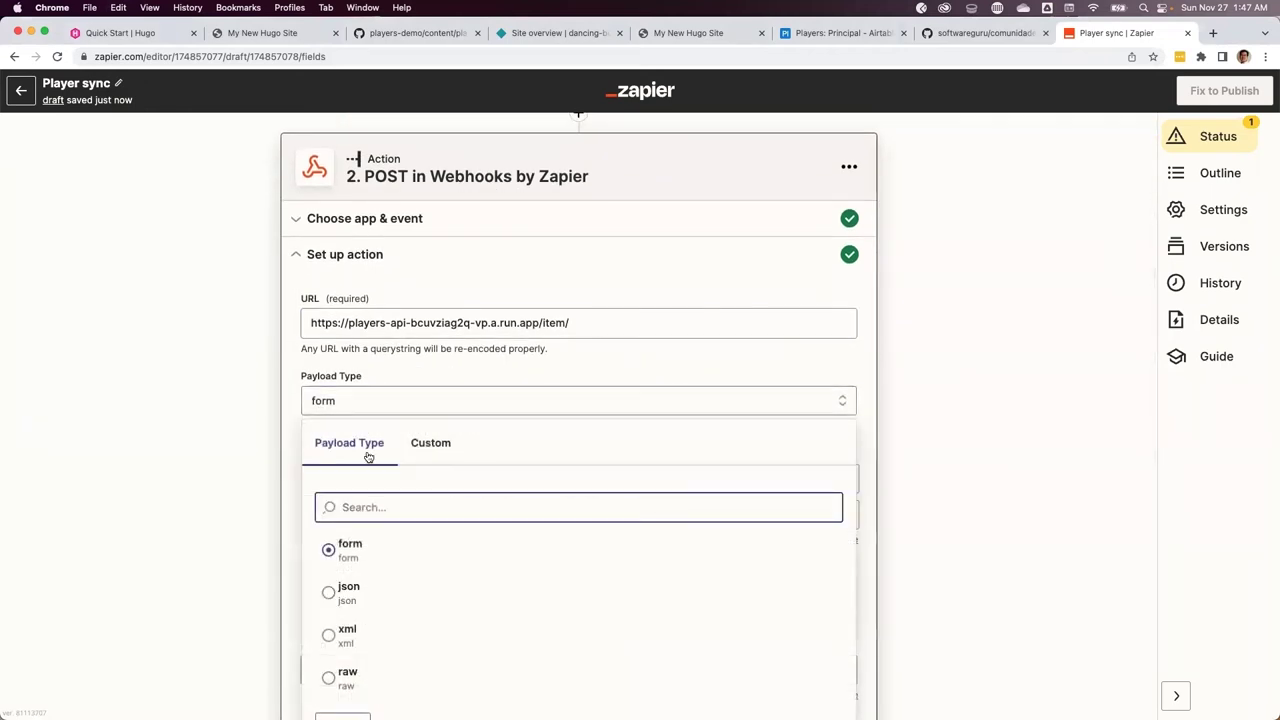
click(348, 592)
click(346, 476)
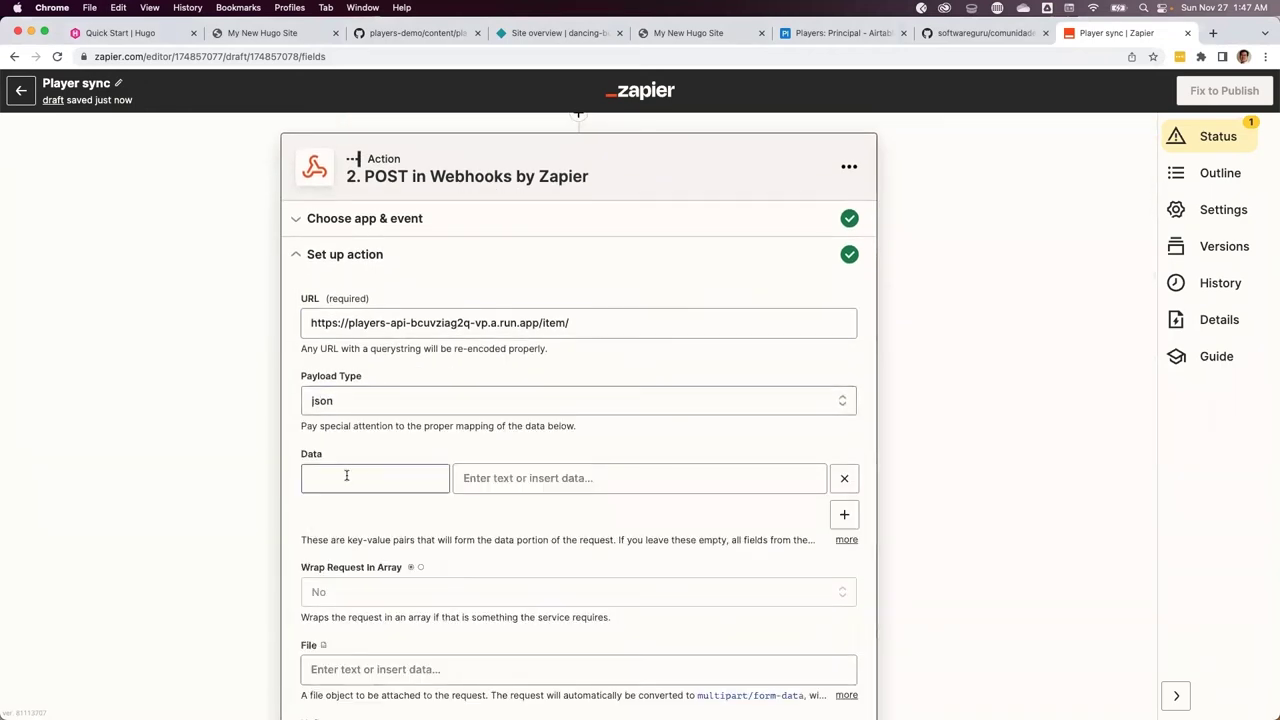
click(347, 477)
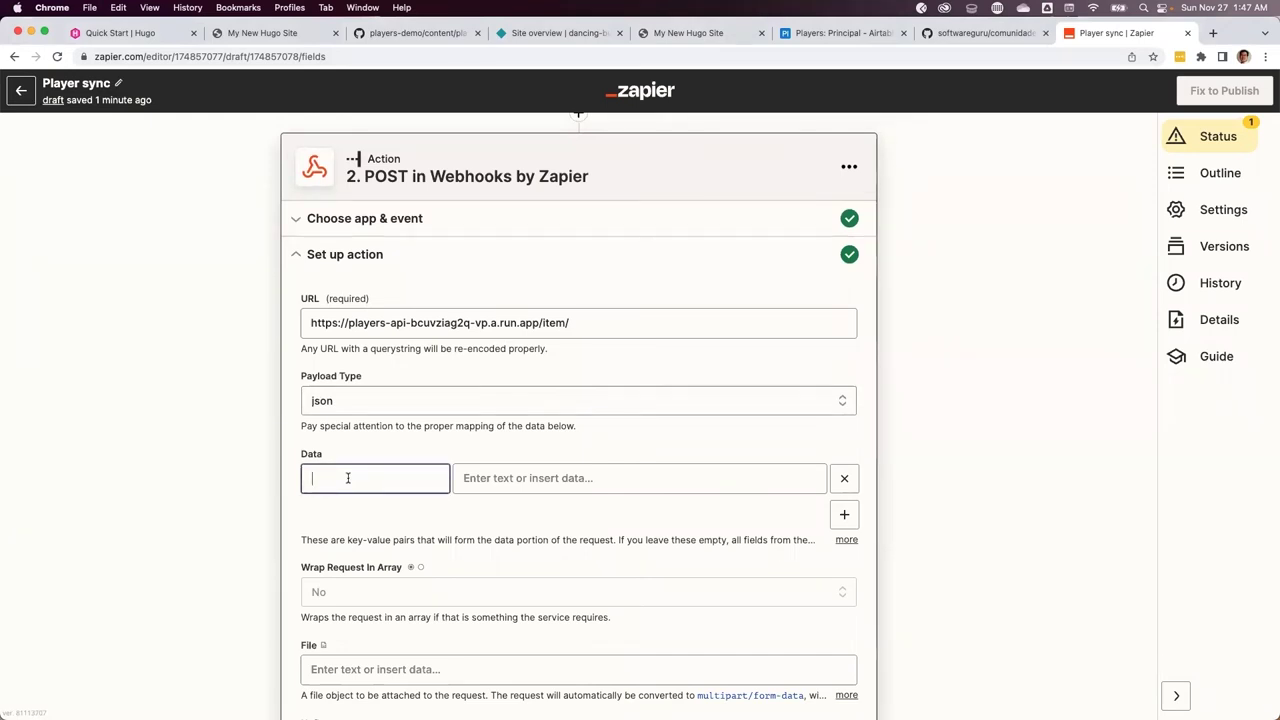
Check the Item model's title and description fields in schemas.py, then return to Airtable
key(super+Tab)
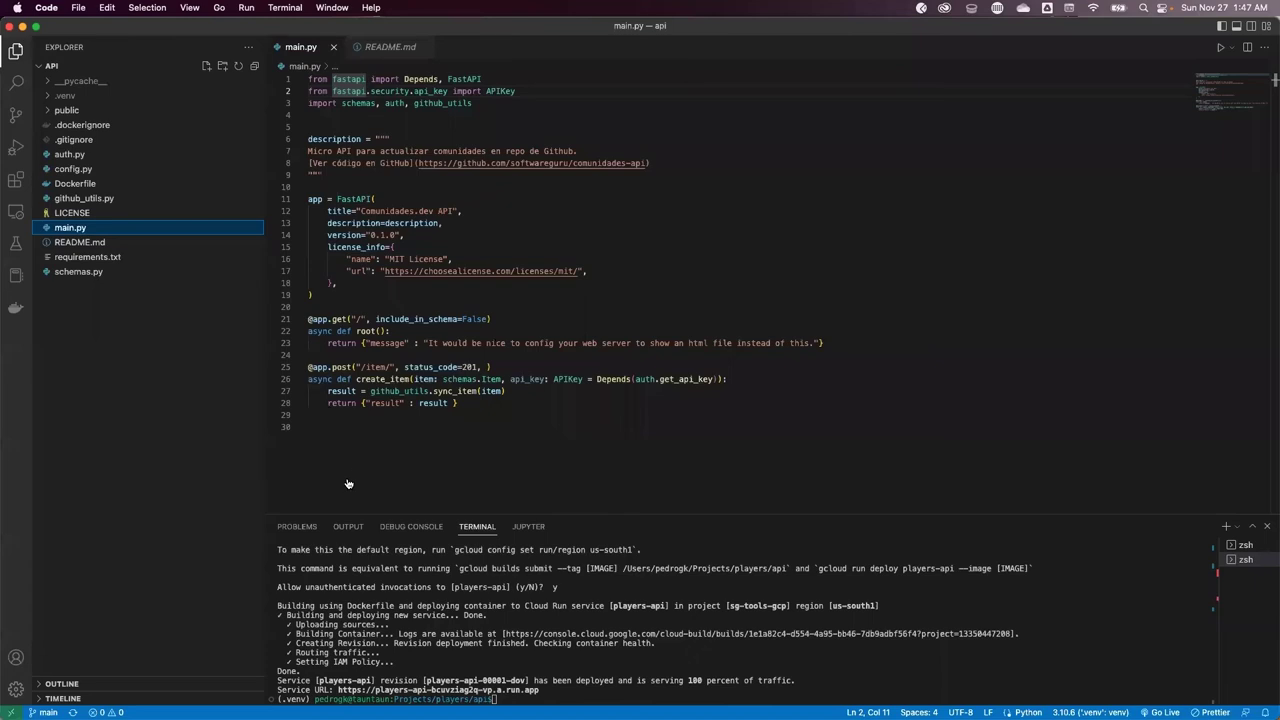
click(80, 272)
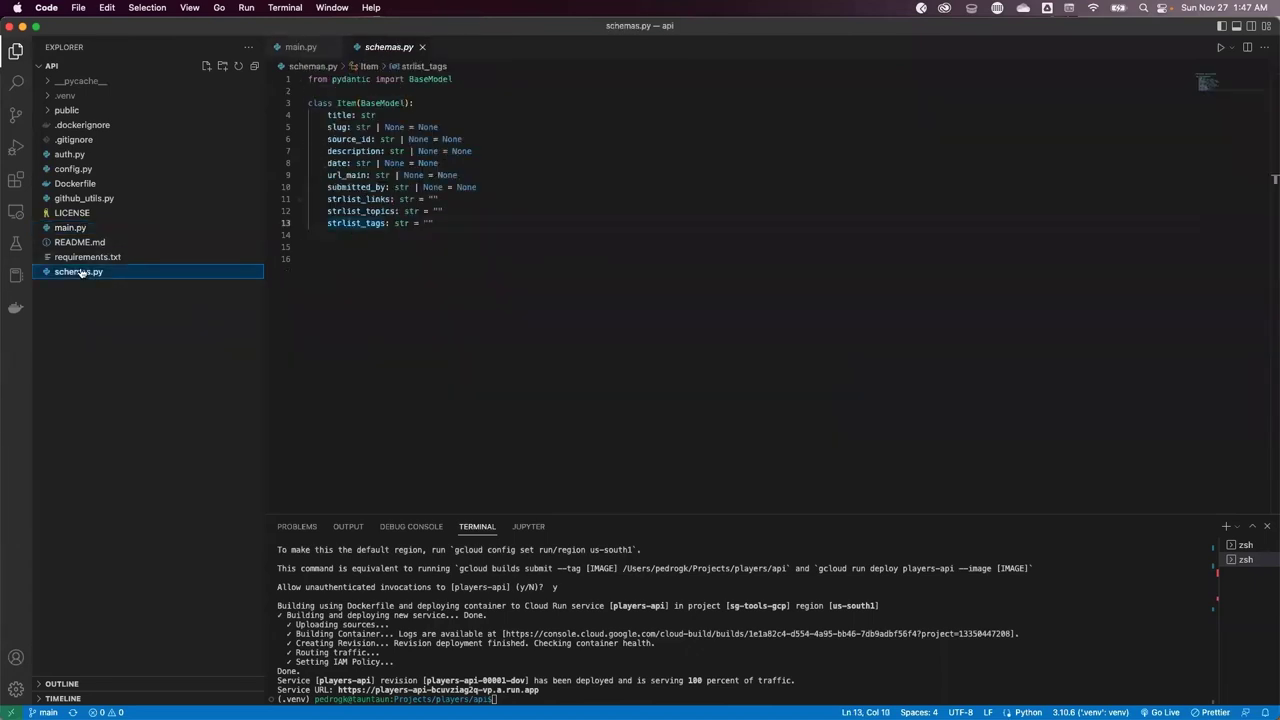
click(342, 116)
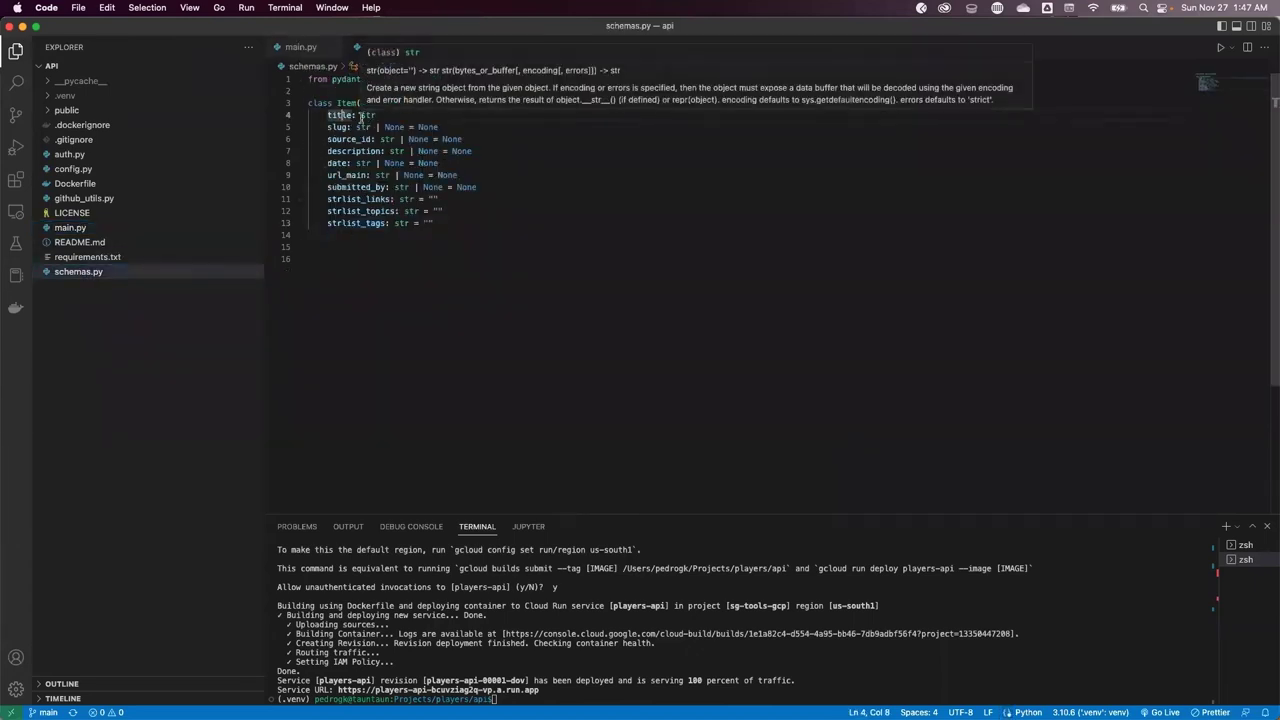
click(333, 151)
key(Up)
key(Up)
key(Up)
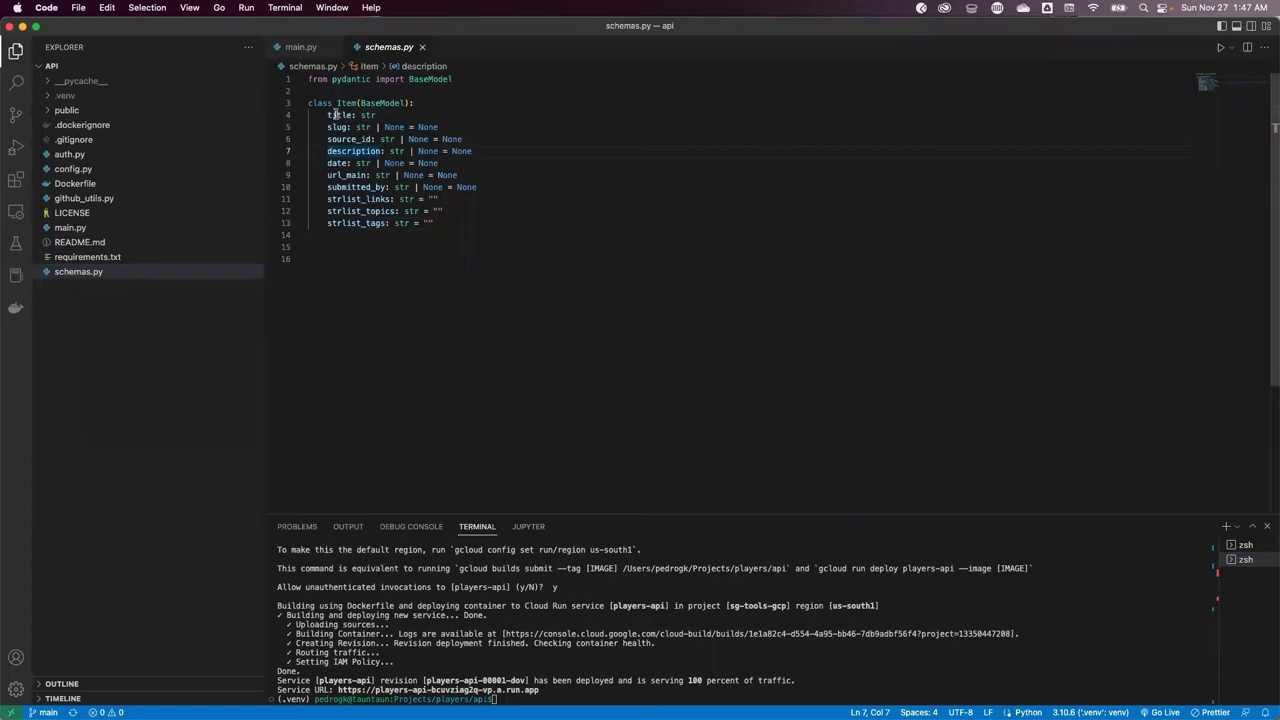
click(331, 151)
key(super+Tab)
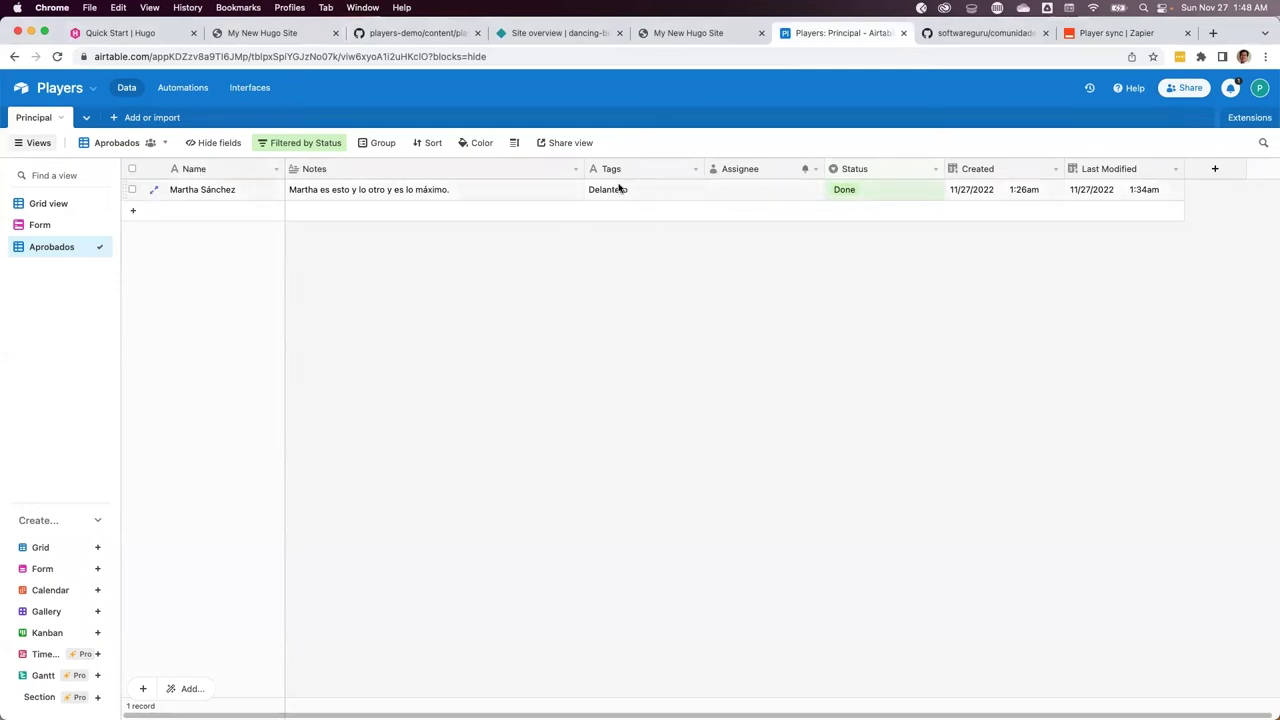
Add a 'title' Data key mapped to the Airtable Name field
key(super+9)
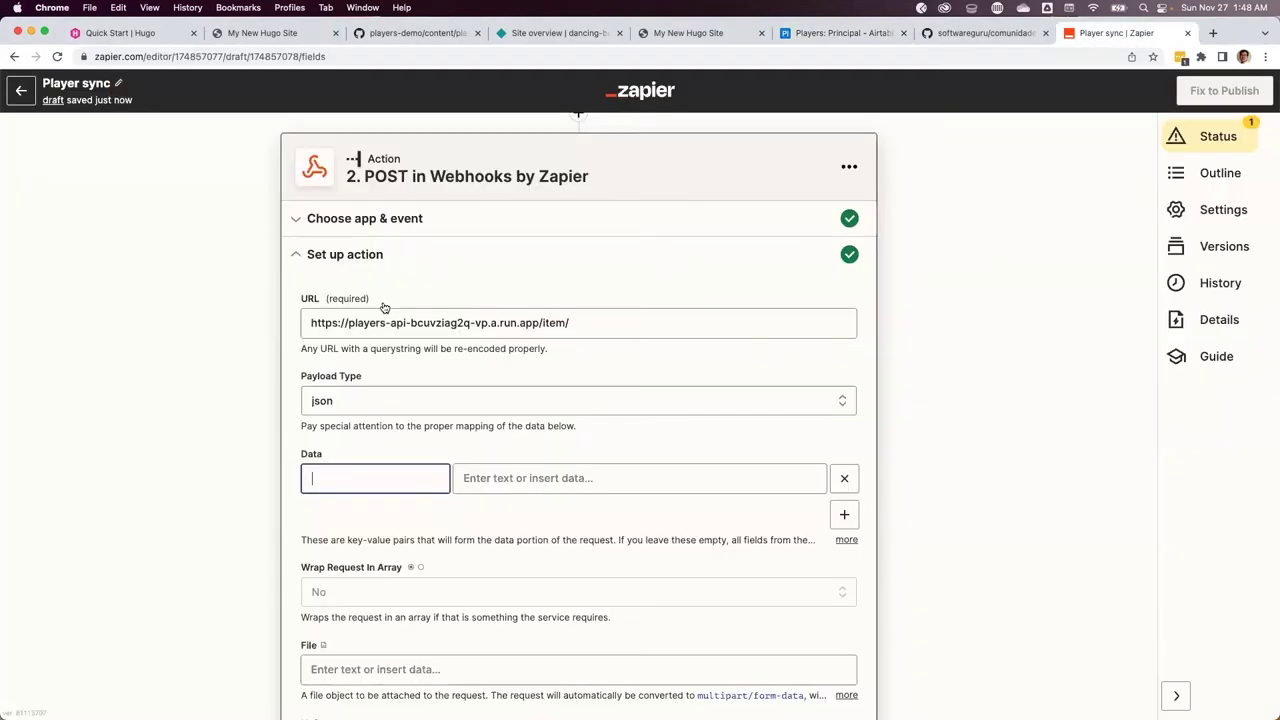
text(tit)
click(512, 482)
click(518, 532)
Add a 'description' Data row mapped to the Airtable Notes field
click(853, 418)
click(417, 417)
text(description)
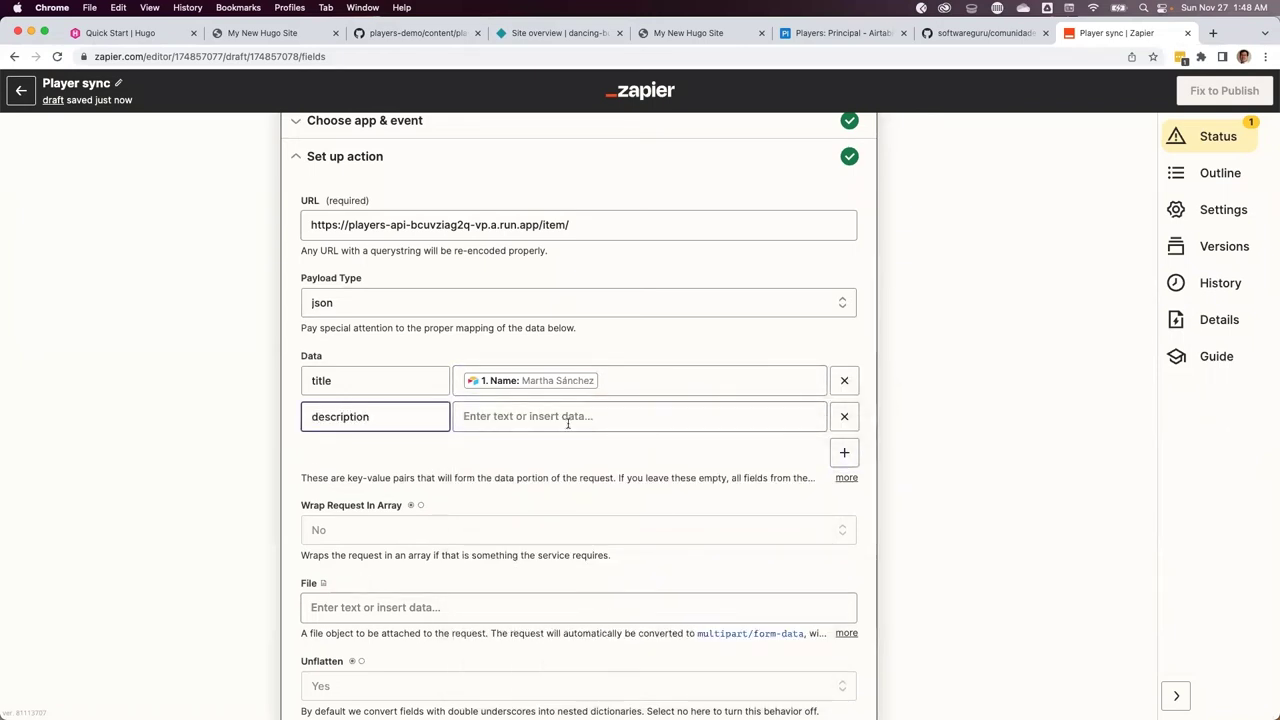
click(568, 419)
click(531, 602)
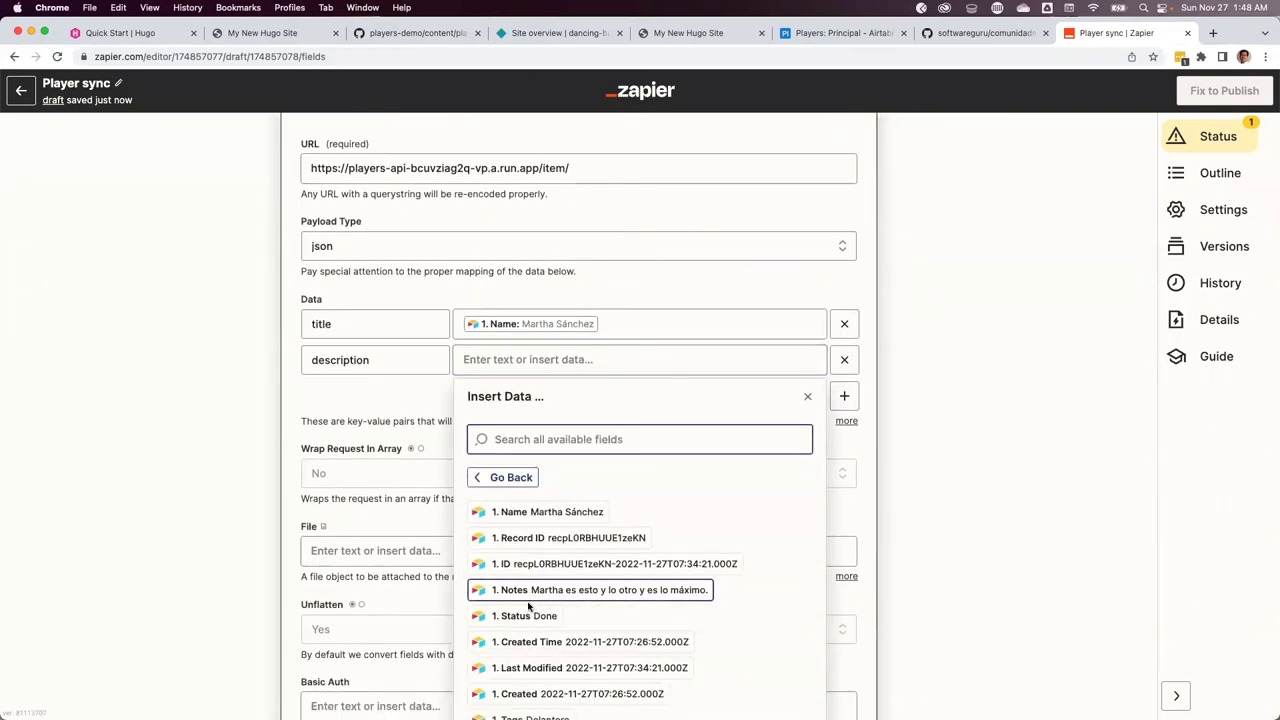
click(528, 598)
click(403, 391)
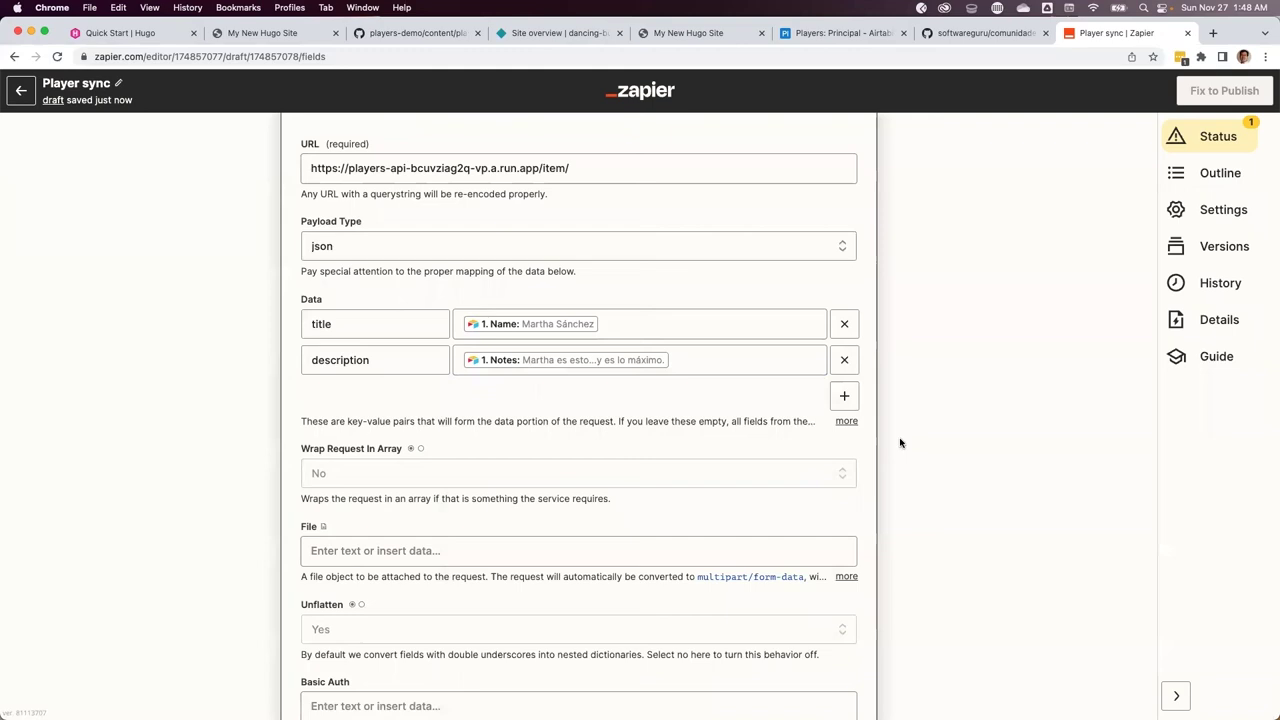
Add a third Data row with the key 'strlist_'
click(844, 398)
click(380, 399)
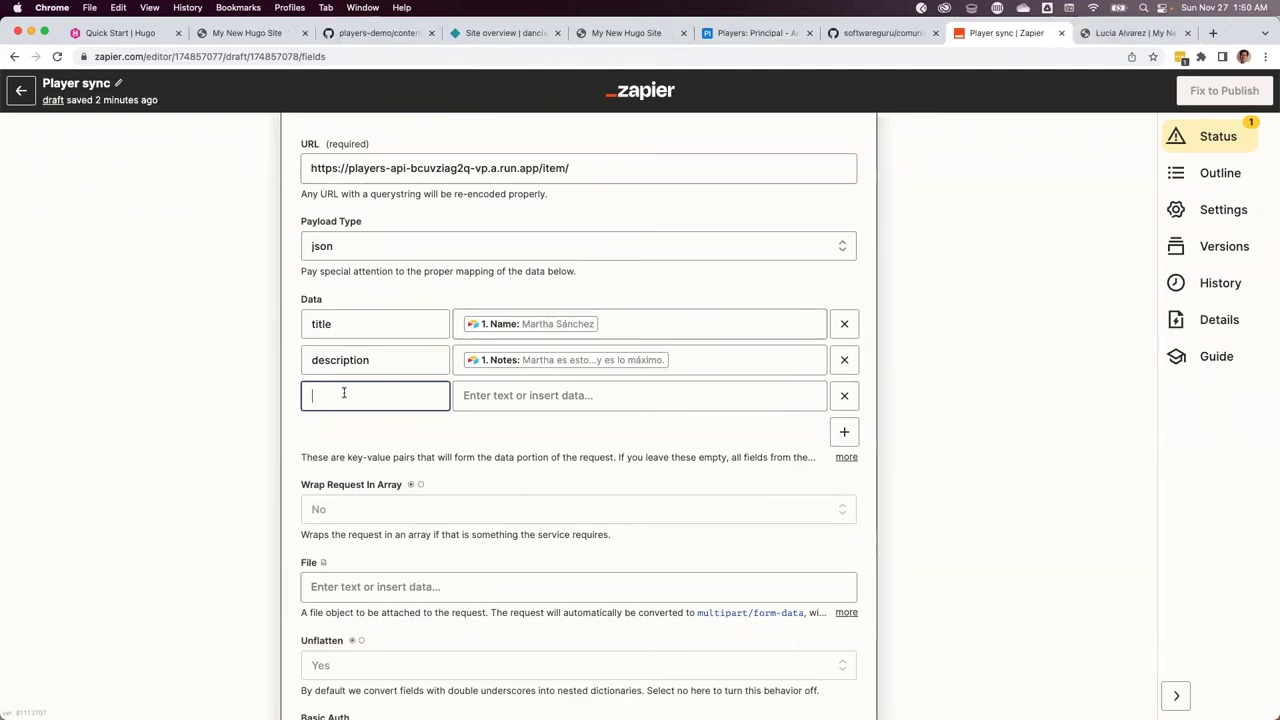
text(strlist_)
key(super+Tab)
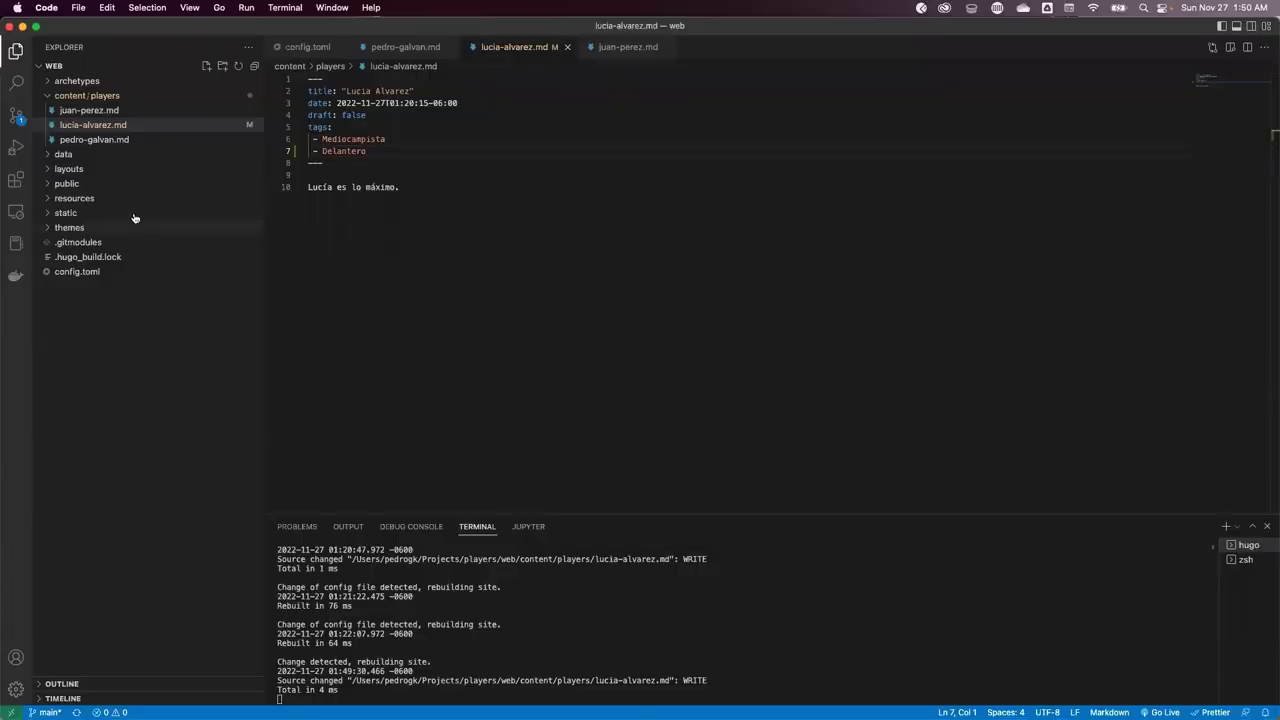
Inspect how make_content in github_utils.py converts strlist_ keys with strlist_to_yaml
click(333, 8)
click(330, 189)
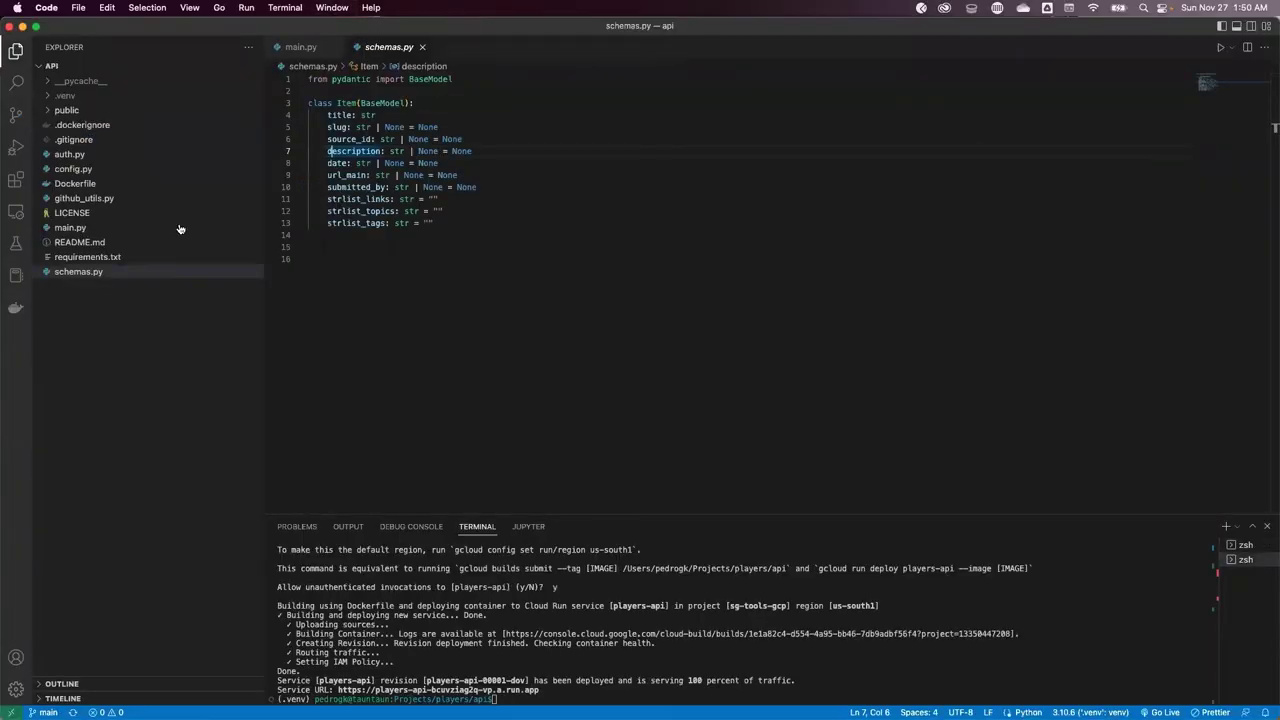
click(90, 199)
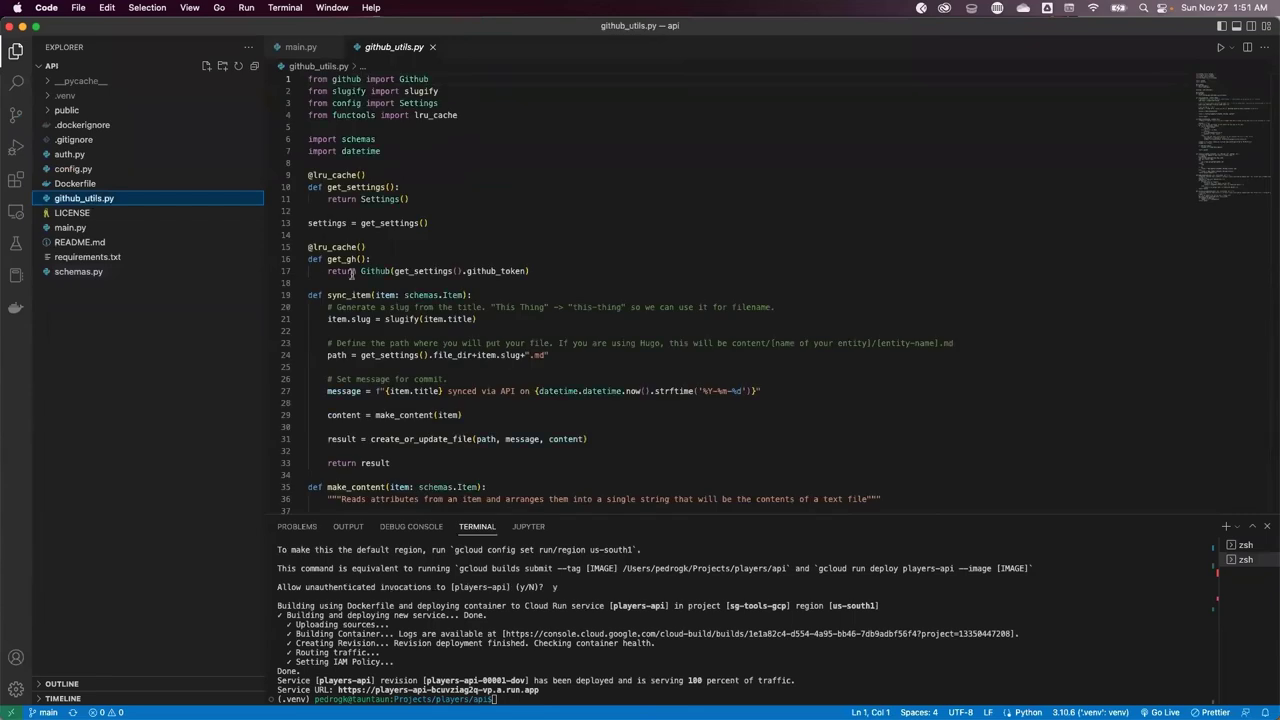
click(390, 355)
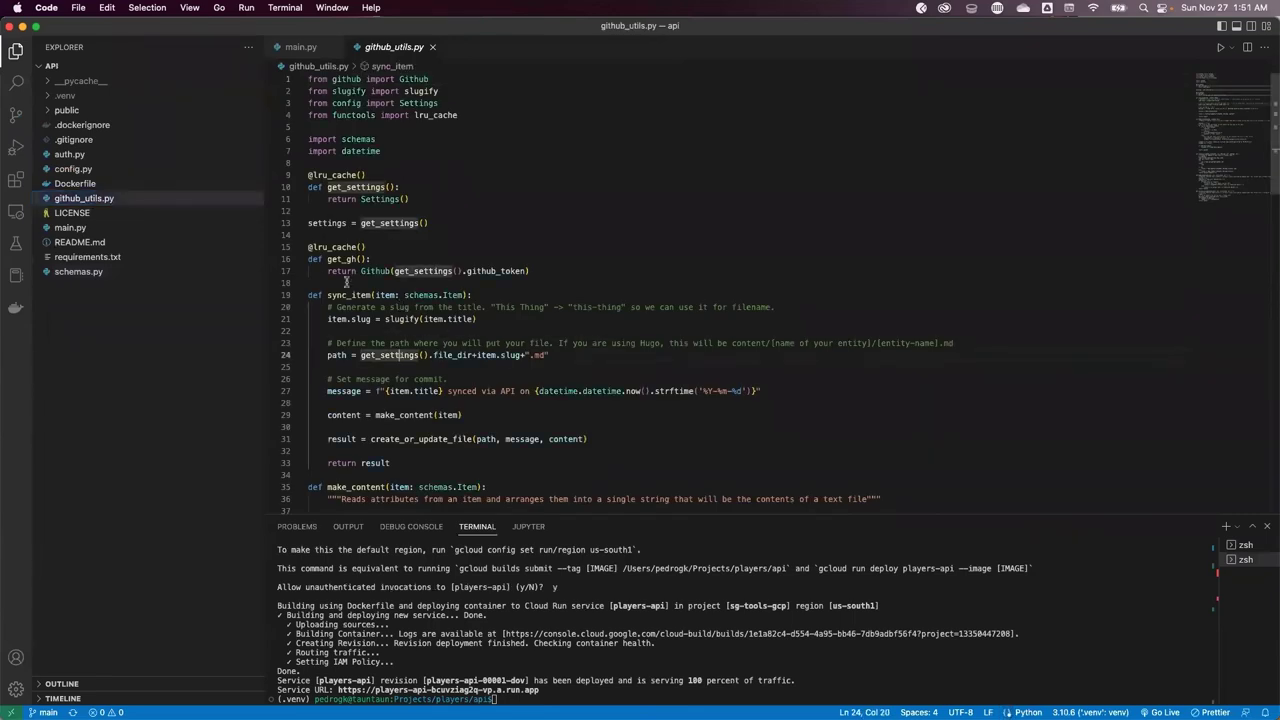
scroll(372, 317, down, 10)
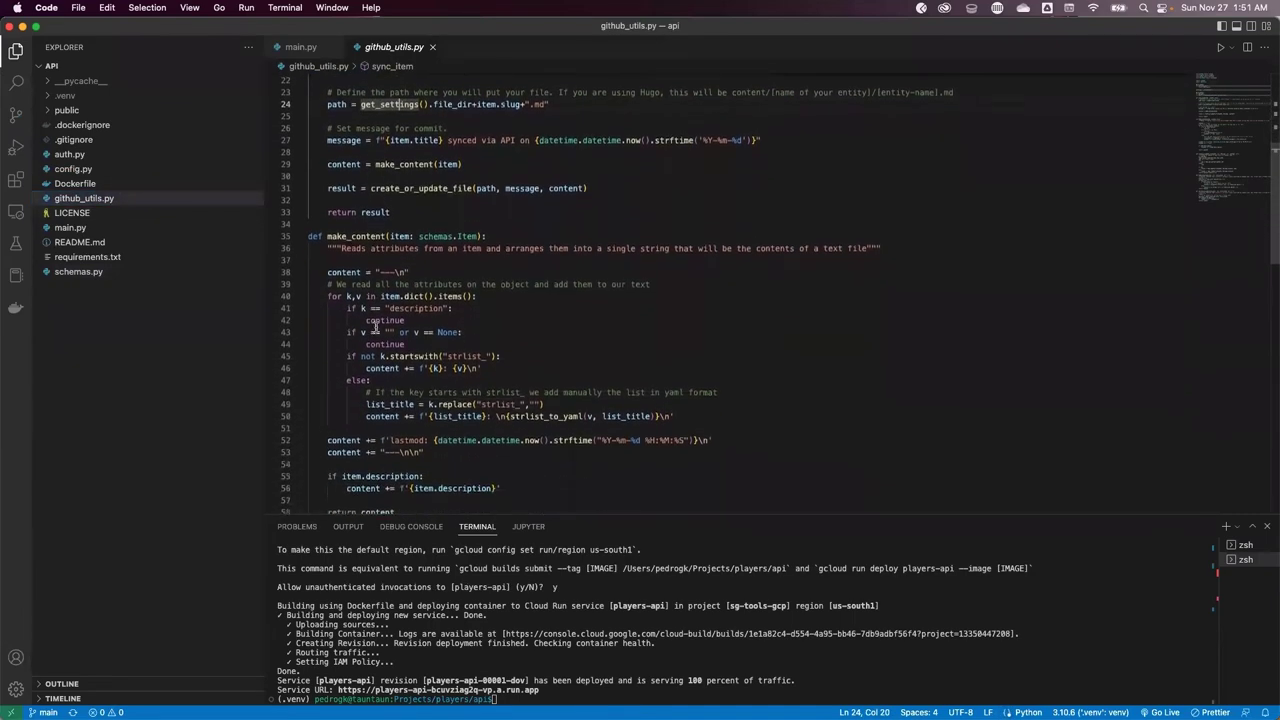
scroll(376, 327, down, 1)
double_click(446, 347)
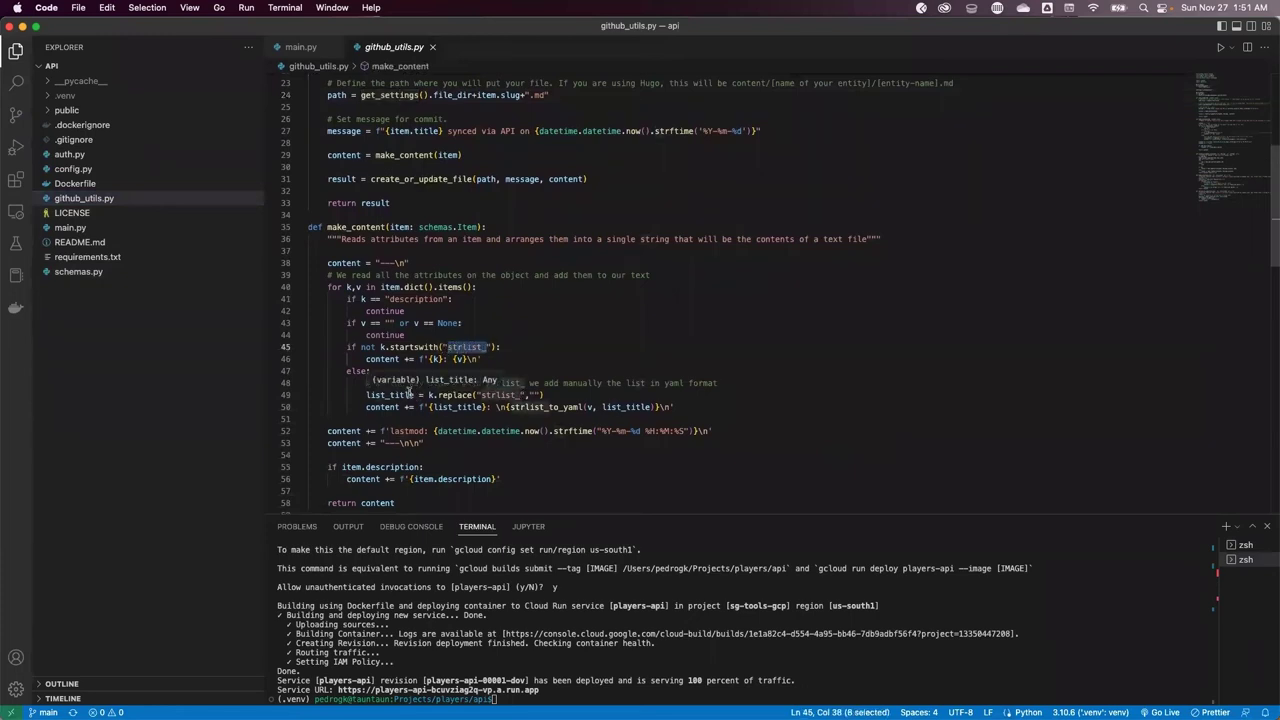
click(548, 406)
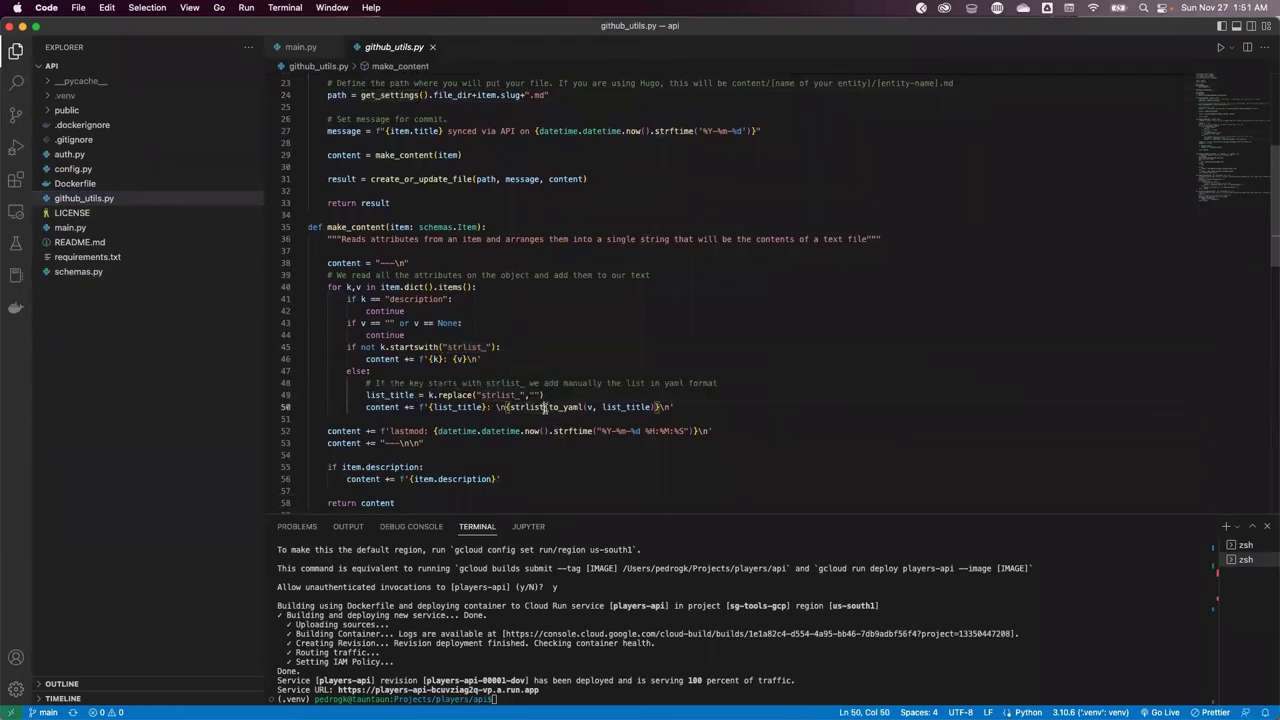
key(super+Tab)
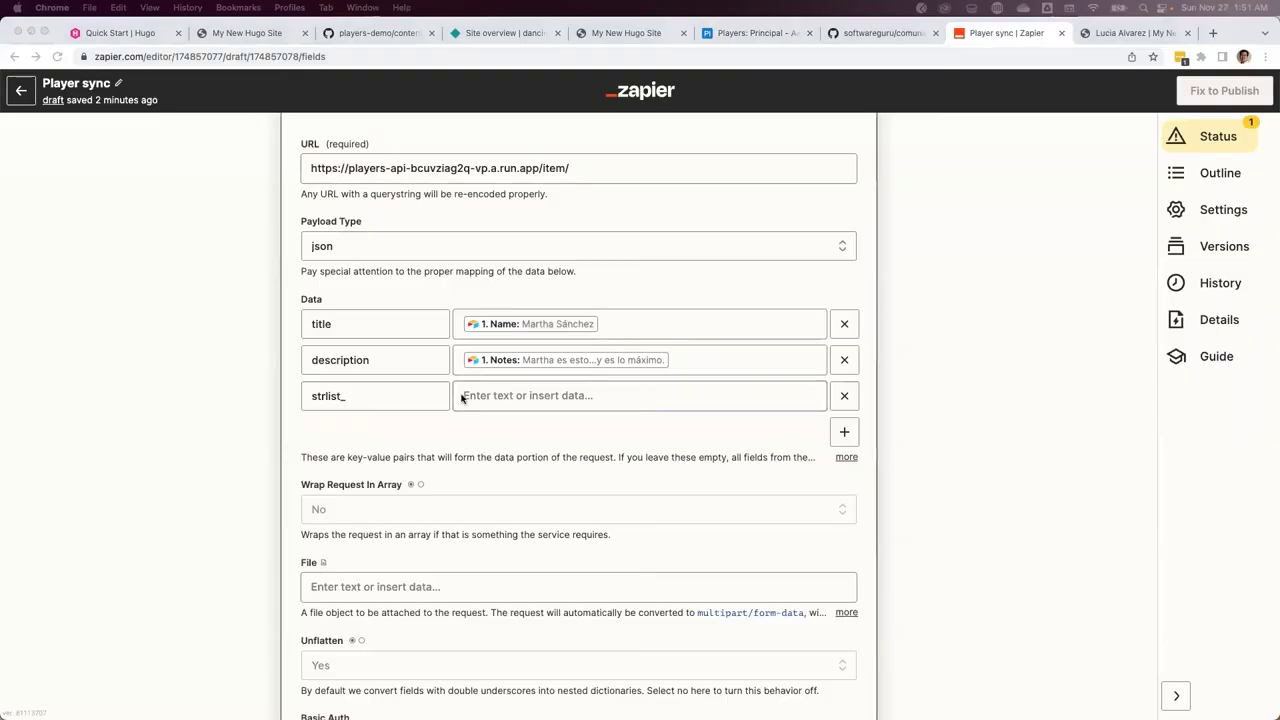
Complete the third Data key as 'strlist_tags'
click(355, 397)
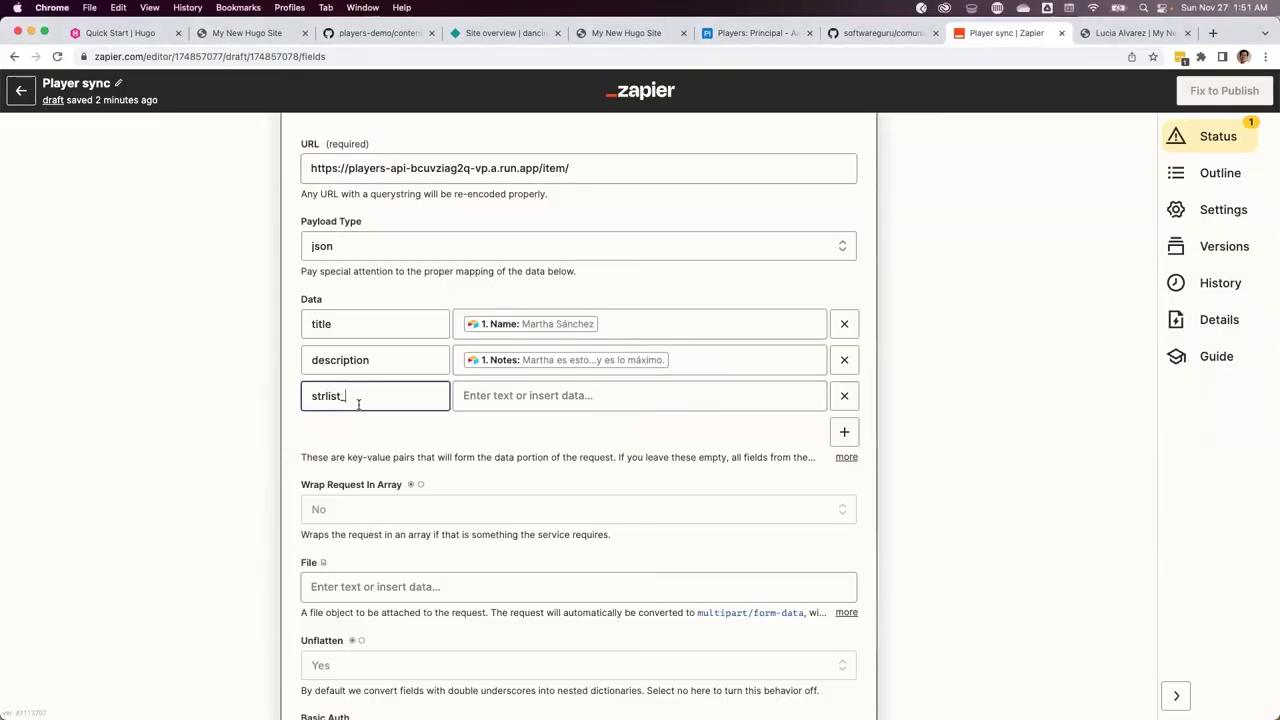
text(tags)
drag(372, 398, 306, 396)
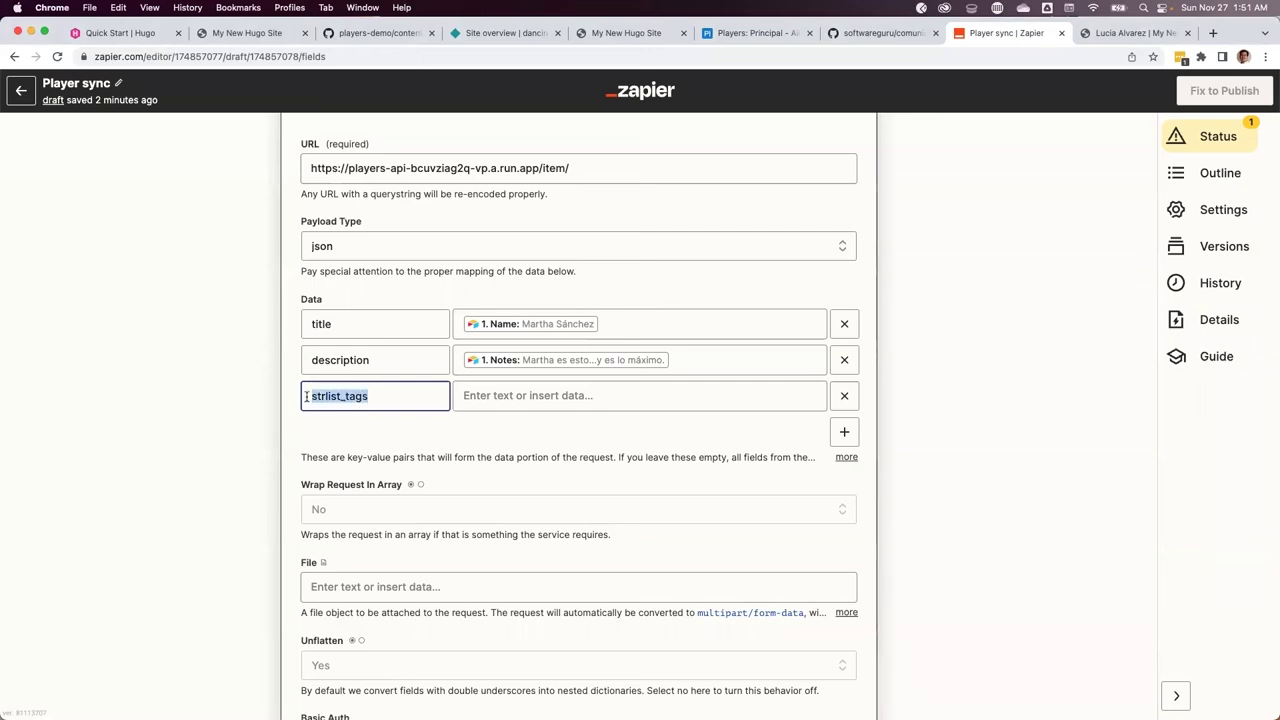
click(368, 396)
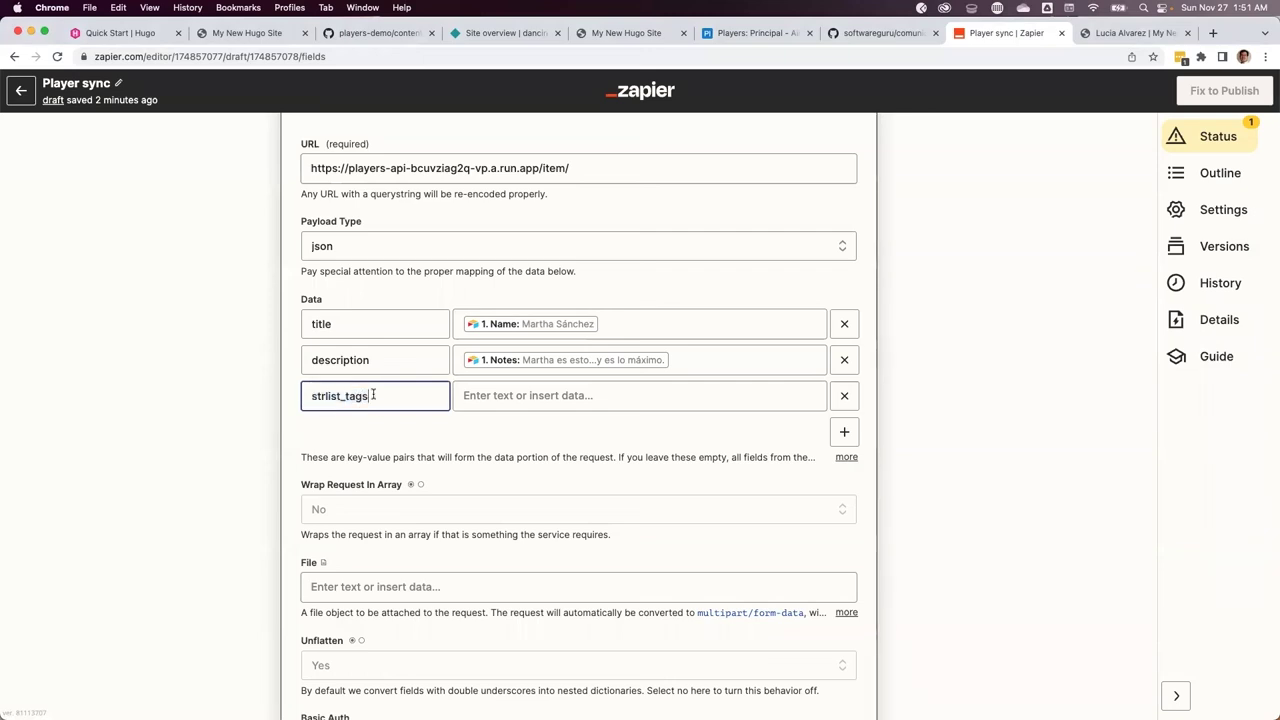
Map strlist_tags to the Airtable record's Tags field (Delantero)
click(523, 395)
scroll(571, 566, down, 1)
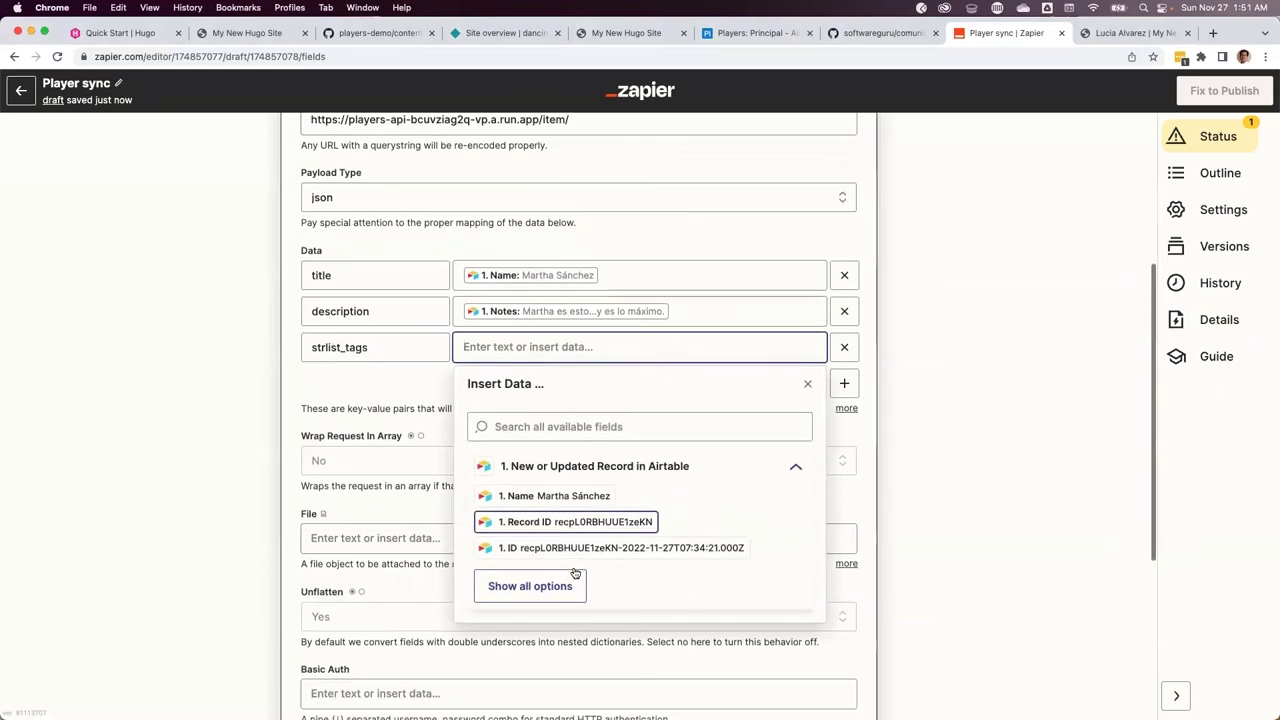
click(560, 584)
scroll(571, 585, down, 4)
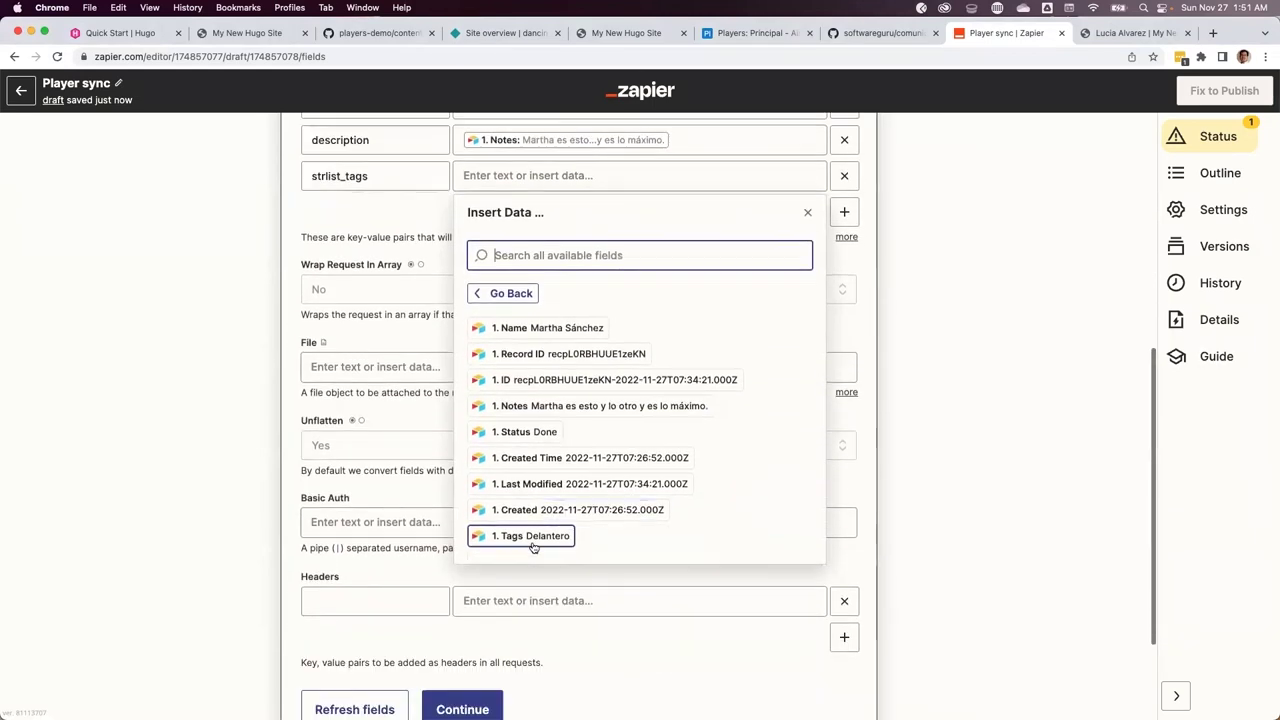
click(532, 538)
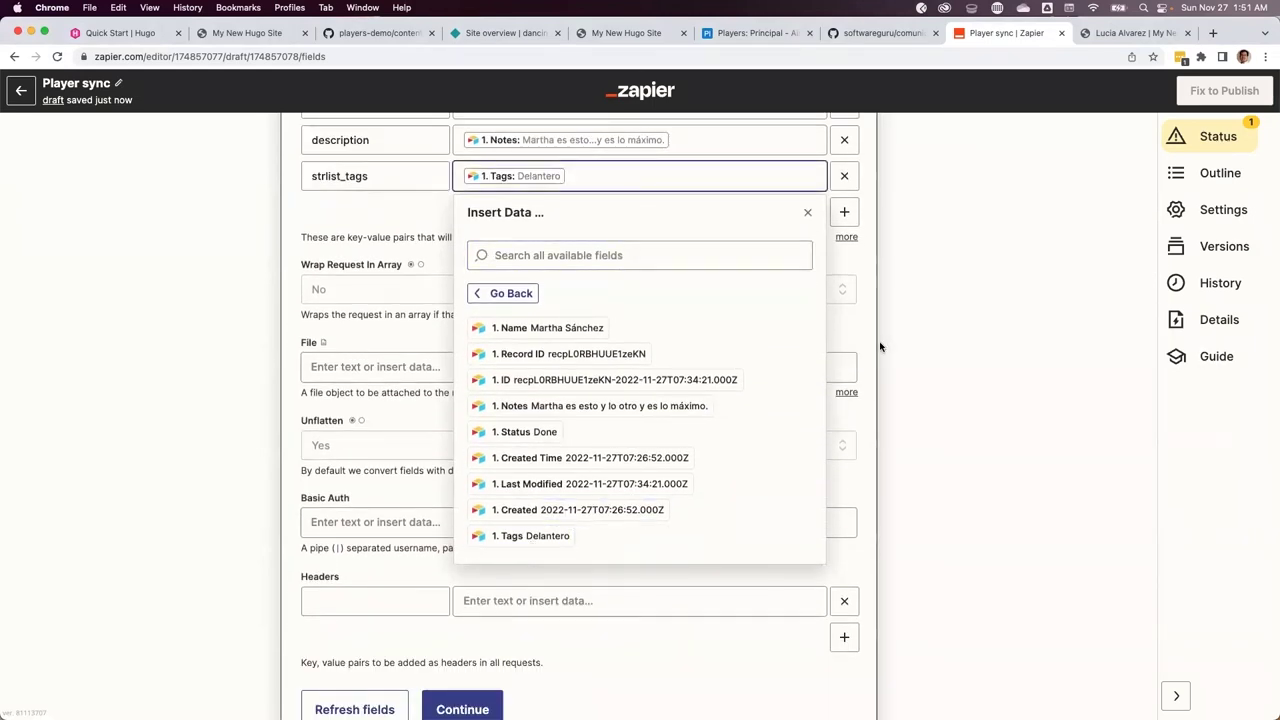
click(925, 307)
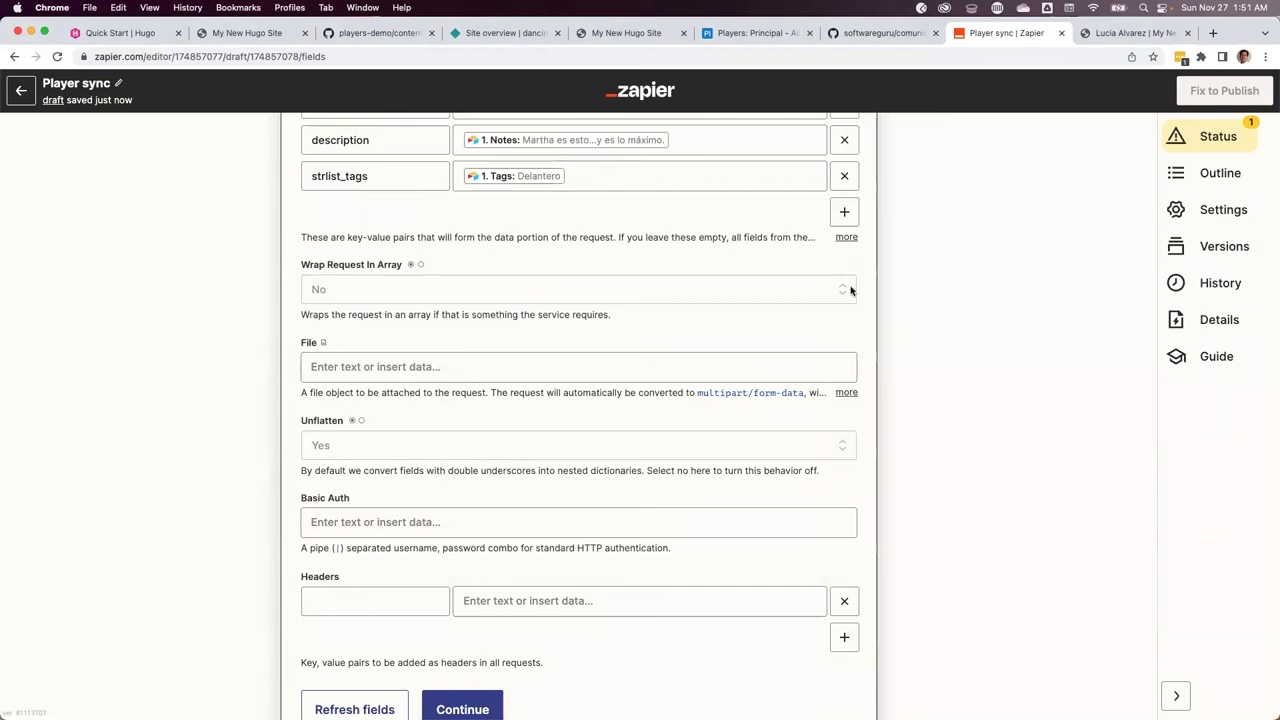
scroll(850, 290, down, 1)
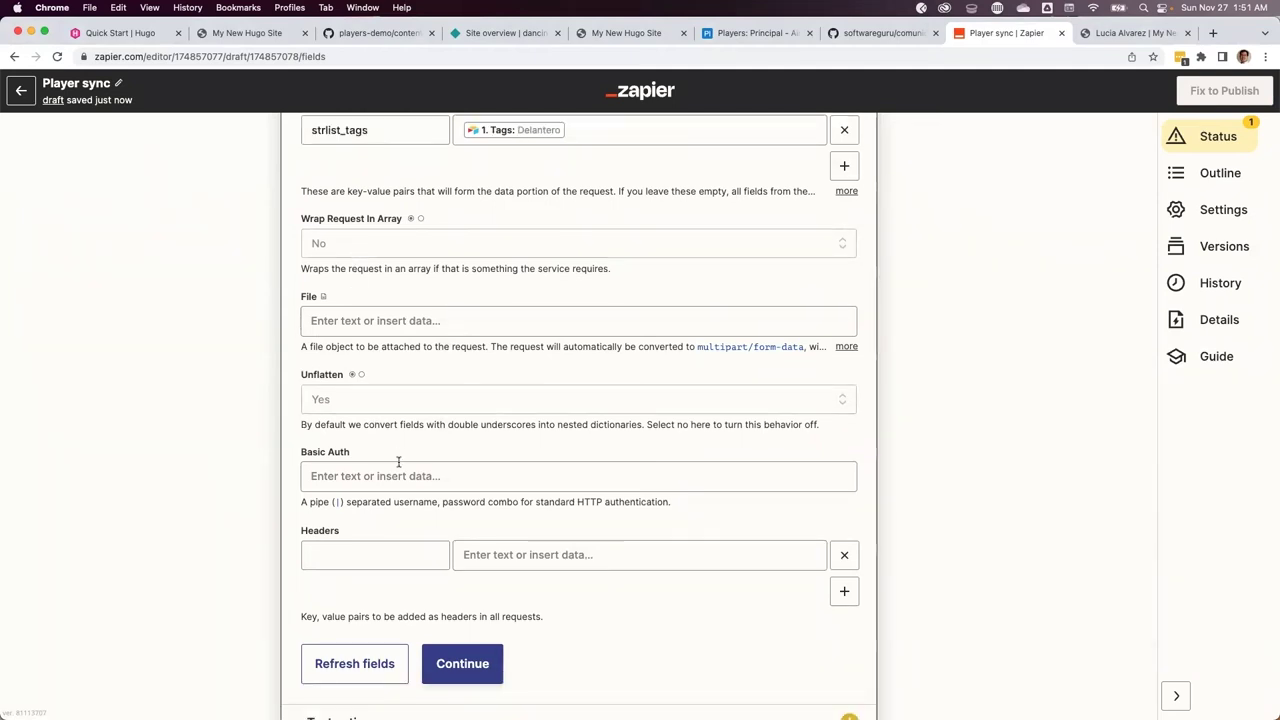
scroll(399, 460, down, 2)
click(366, 457)
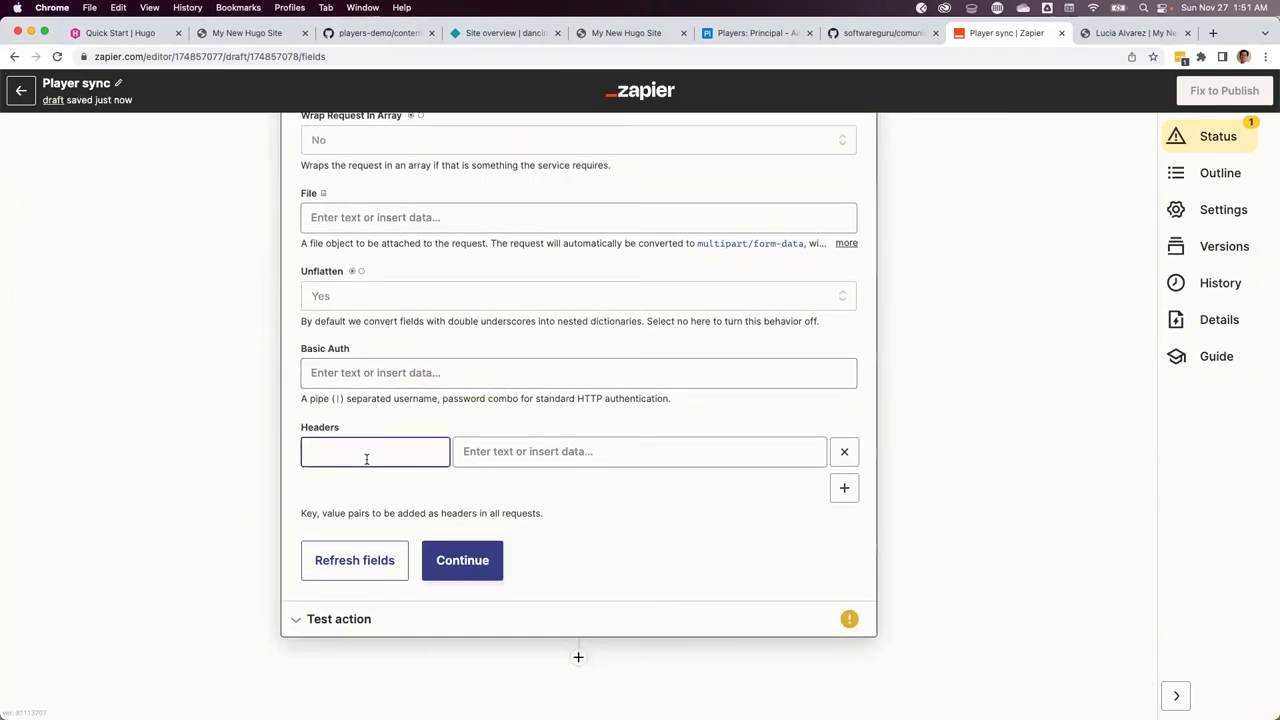
Add an 'access-token' request header holding the shared secret, then continue to testing
text(access-token)
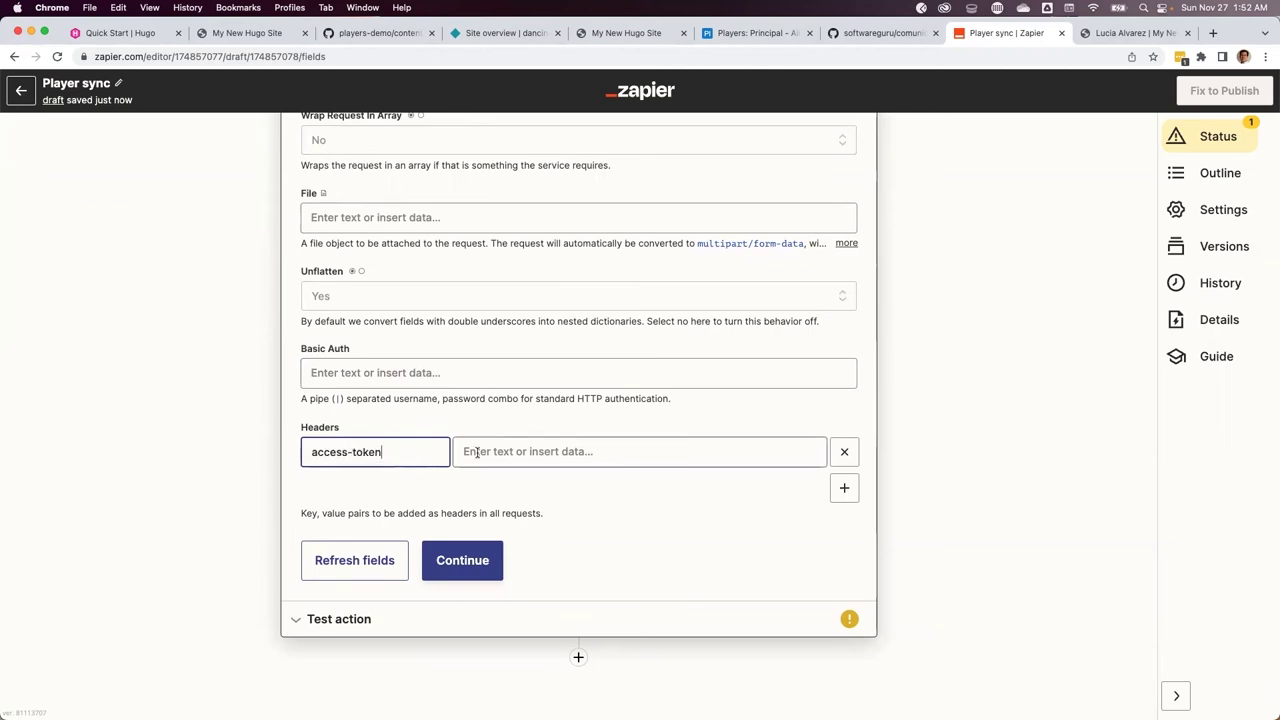
drag(385, 452, 287, 454)
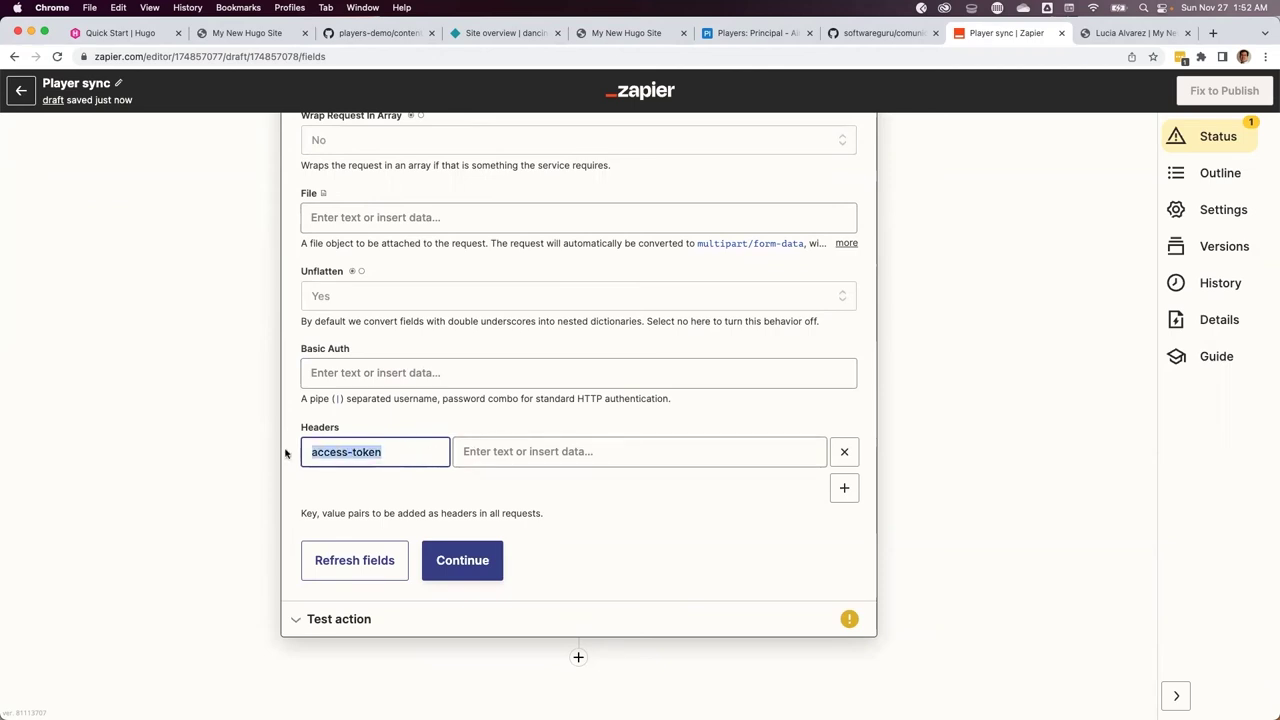
click(494, 452)
text(E)
key(BackSpace)
key(BackSpace)
key(BackSpace)
key(BackSpace)
key(BackSpace)
key(BackSpace)
text(SecretoDelDemo)
click(378, 500)
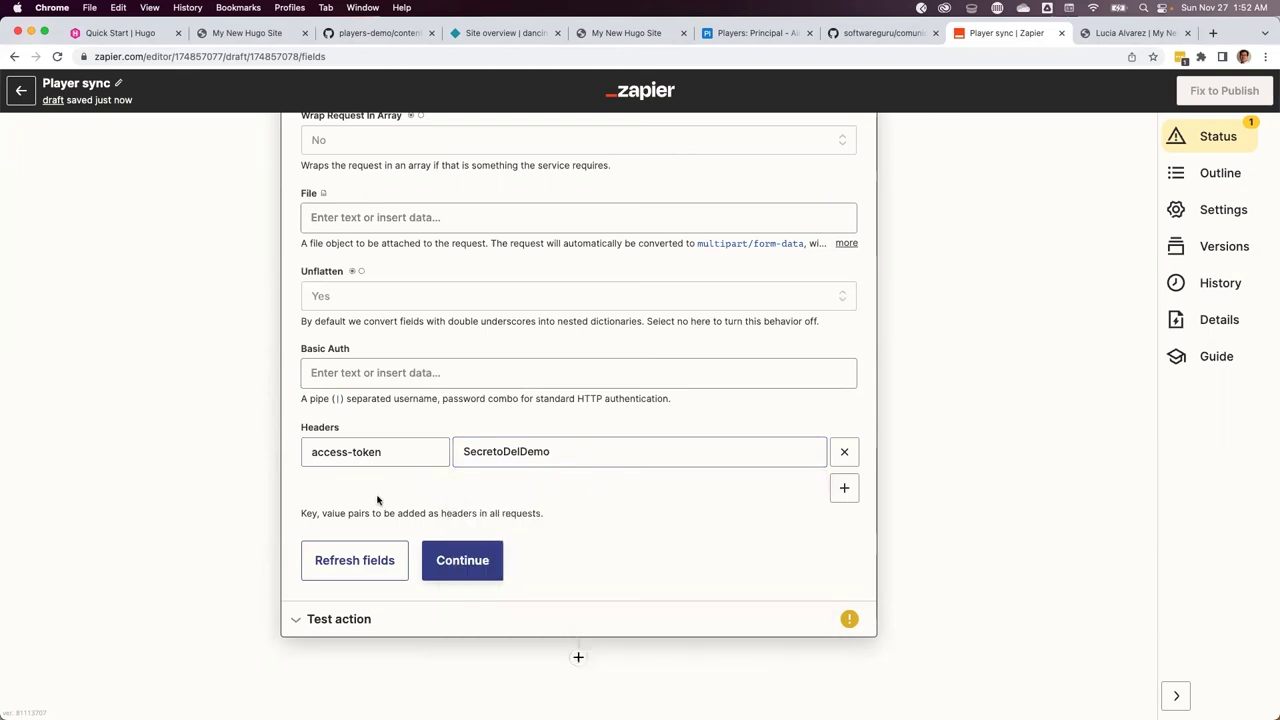
click(482, 452)
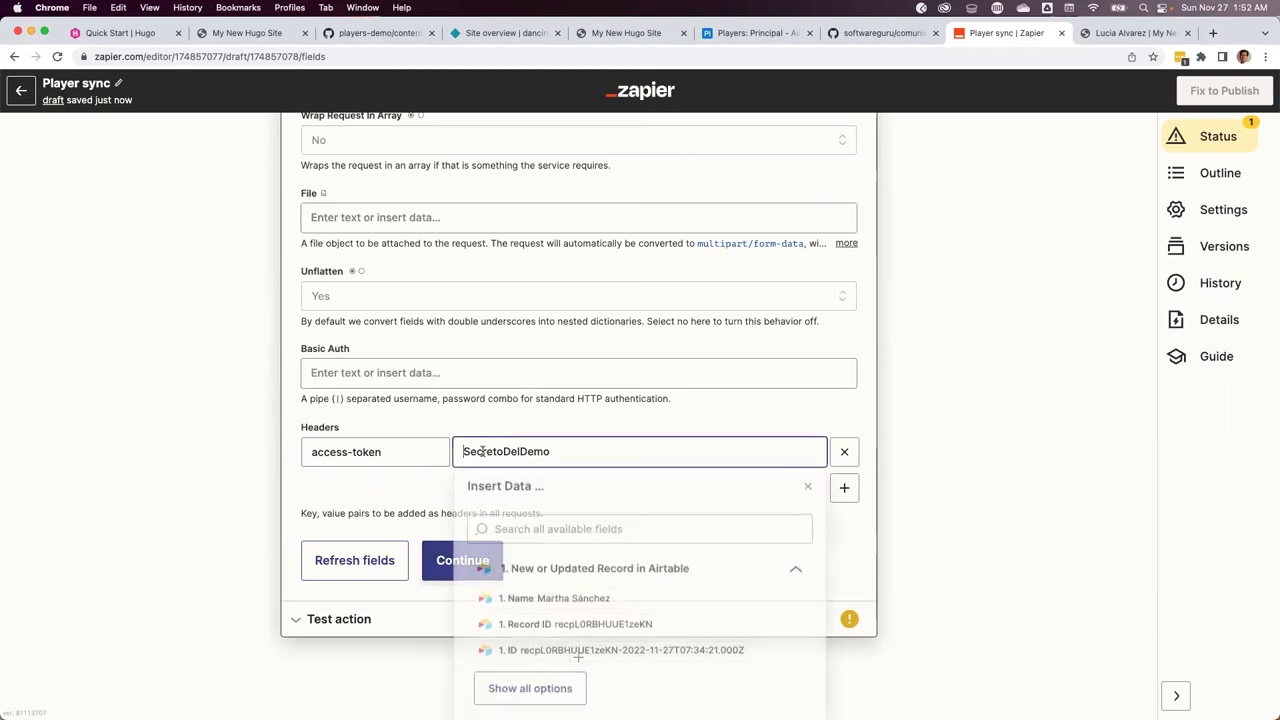
click(445, 558)
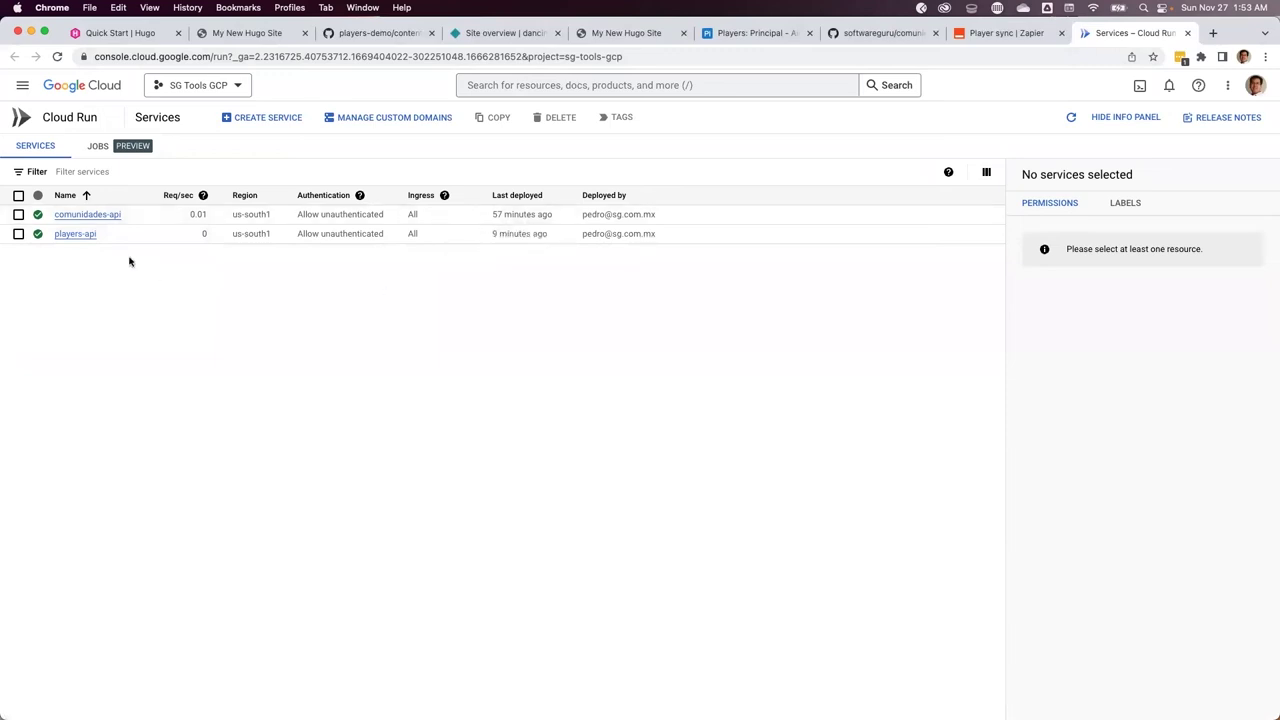
Start a new players-api revision and add an environment variable entry
click(76, 234)
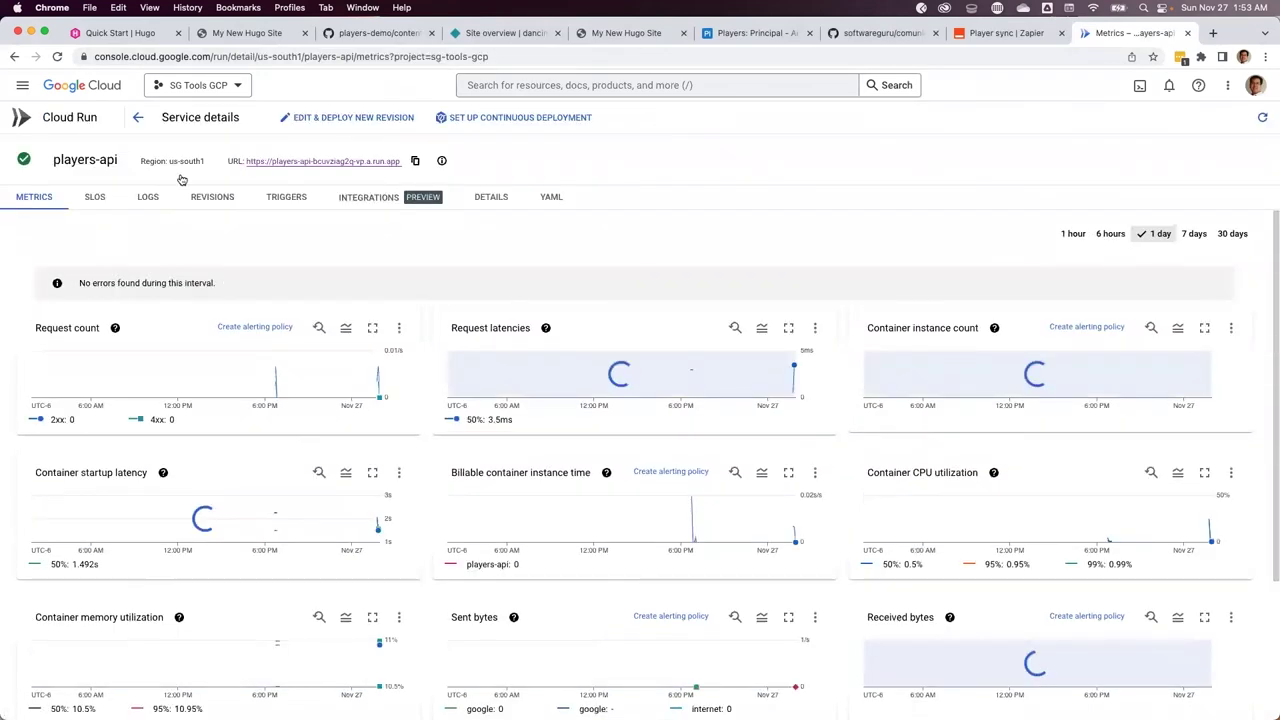
click(331, 121)
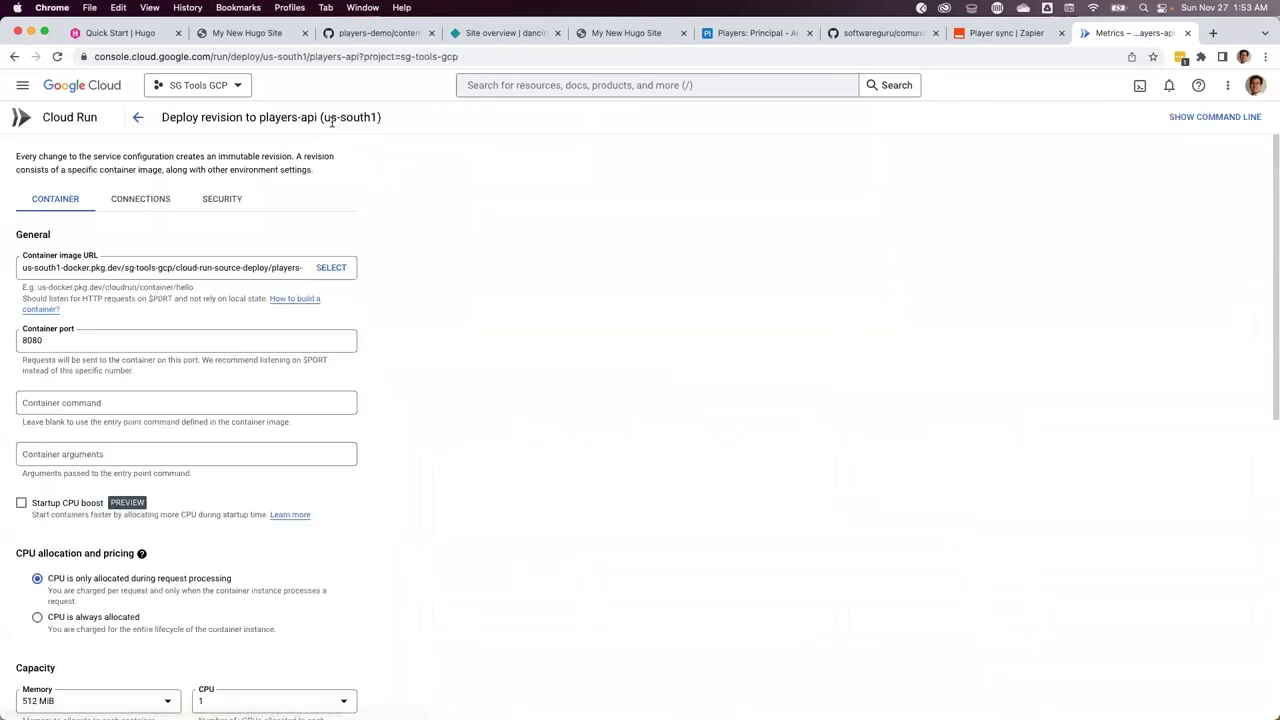
scroll(403, 430, down, 15)
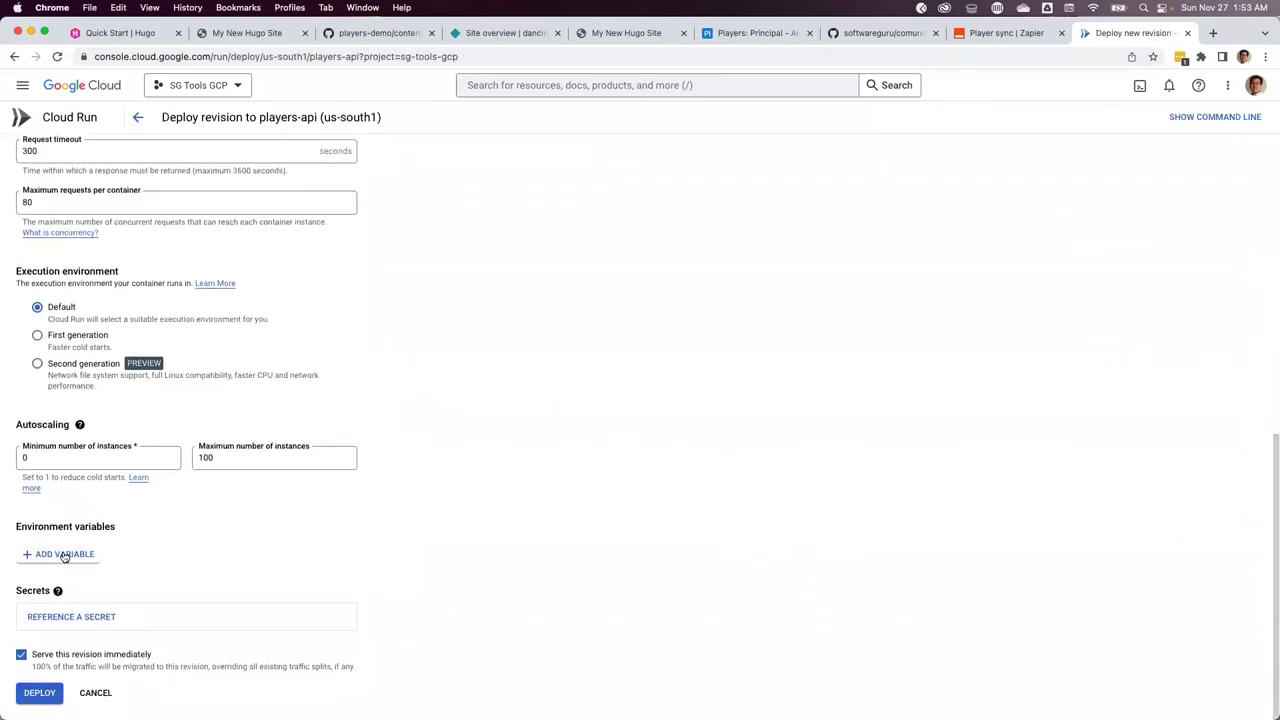
click(42, 555)
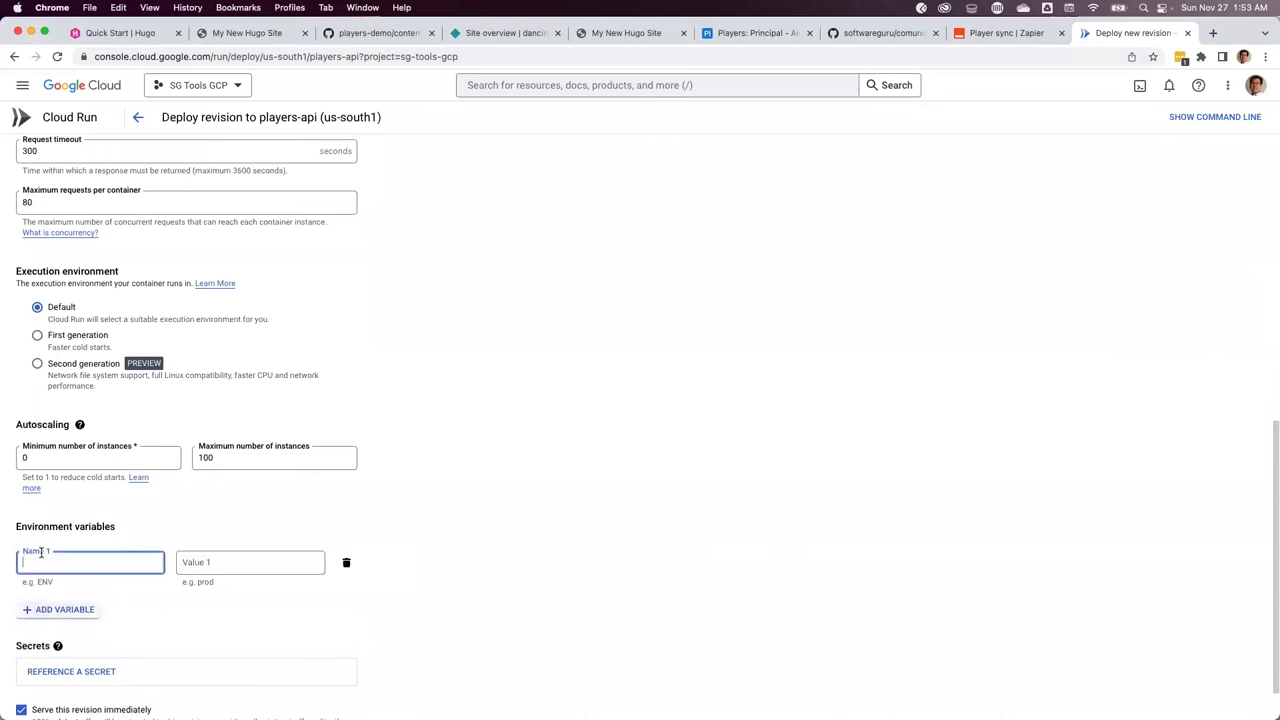
Name the variable API_KEY from the README and set it to the shared secret
key(super+Tab)
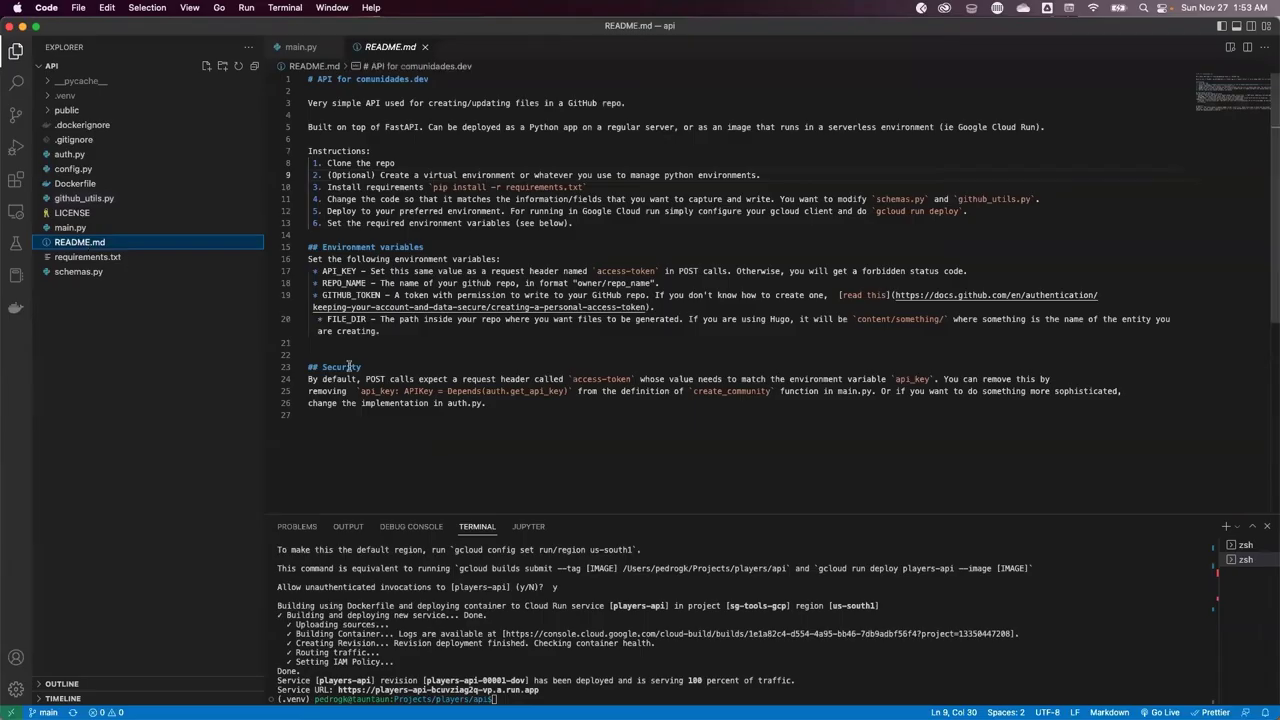
drag(322, 270, 357, 271)
key(super+c)
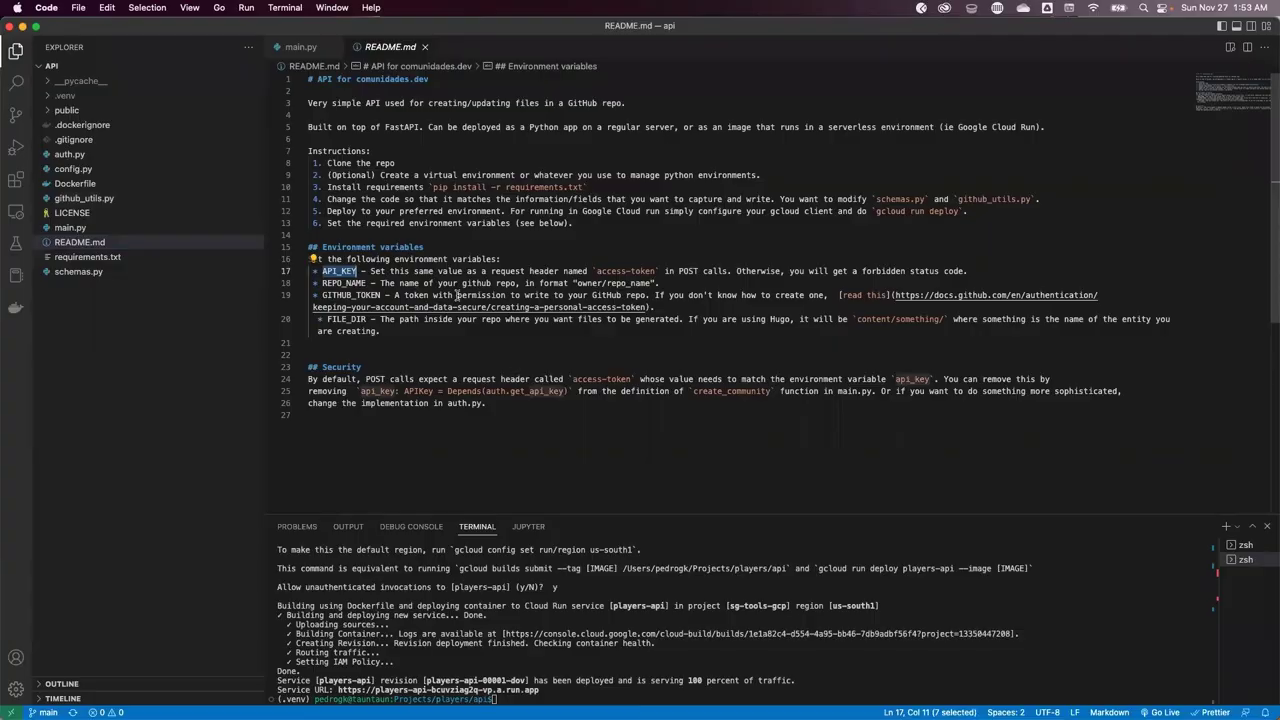
key(super+Tab)
click(97, 562)
key(super+v)
key(Tab)
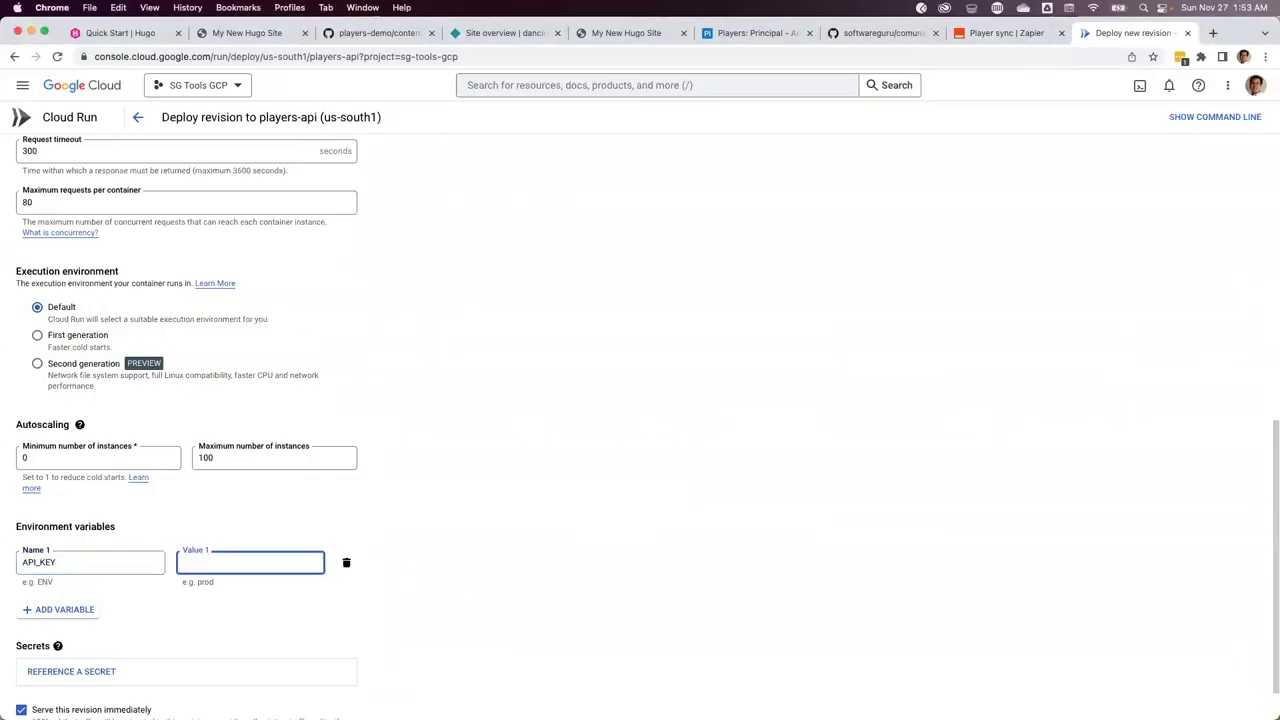
click(1002, 37)
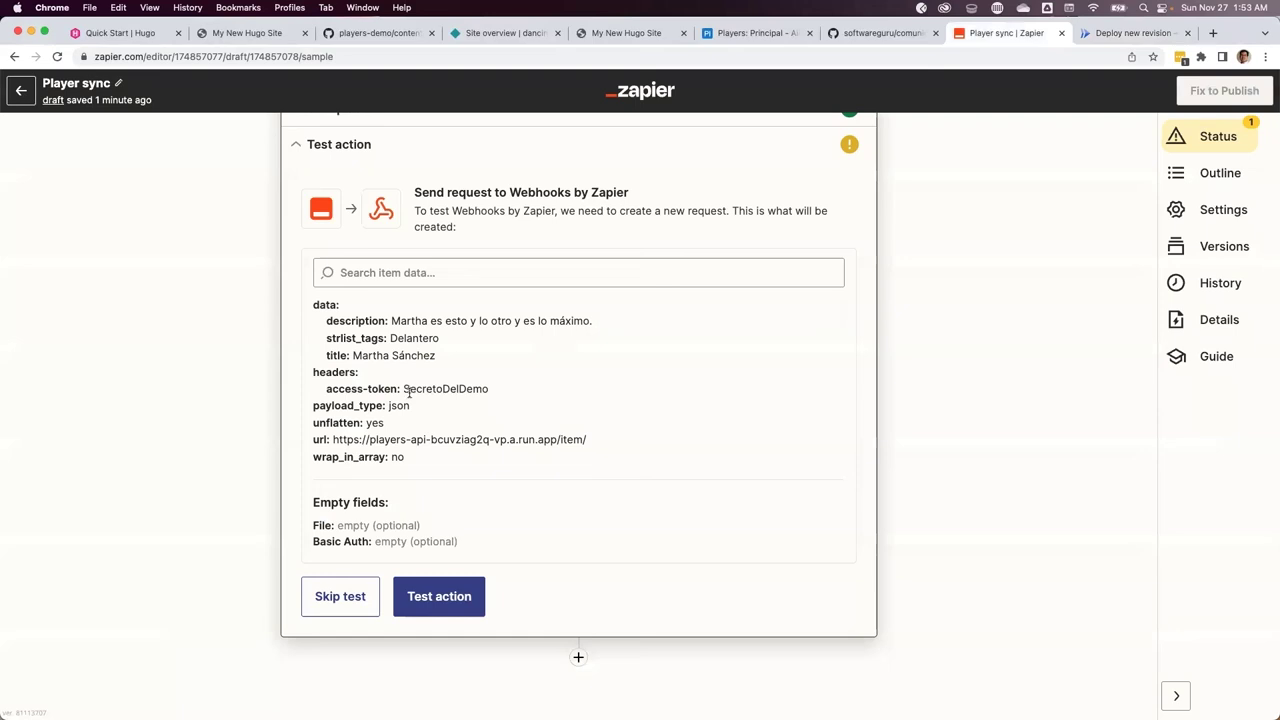
click(1108, 38)
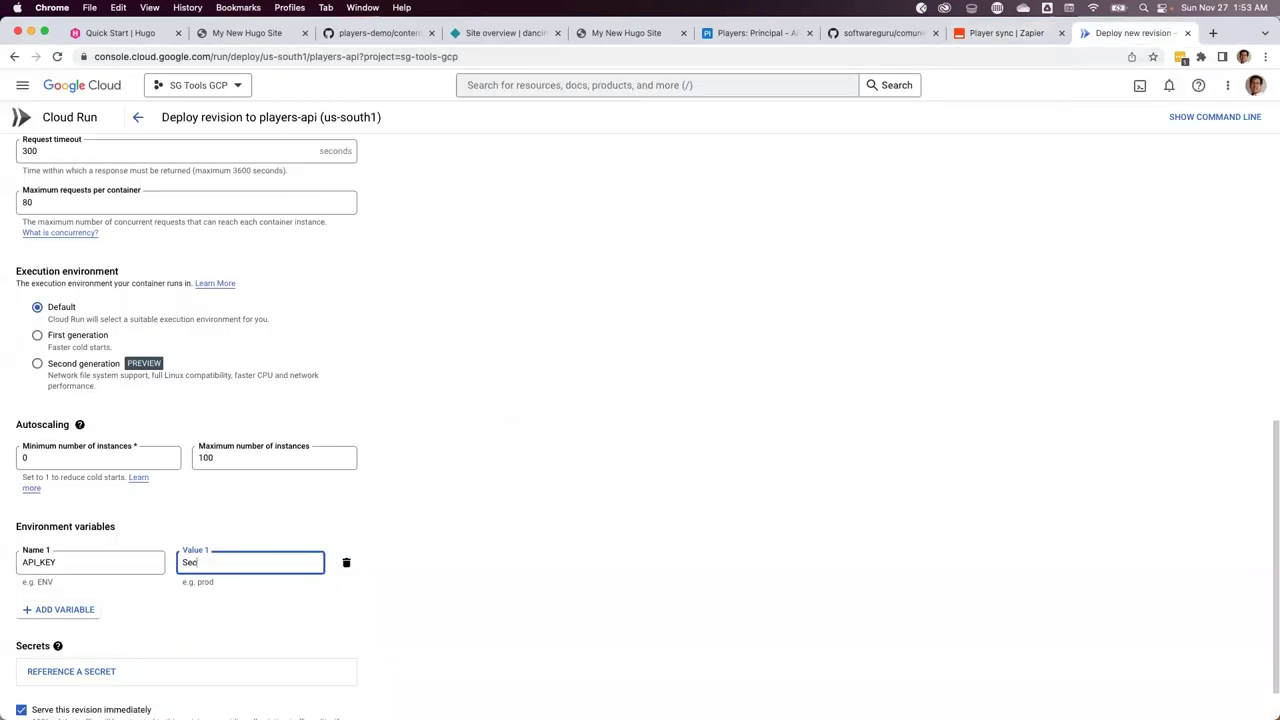
Add a second environment variable named REPO_NAME
click(64, 609)
key(super+Tab)
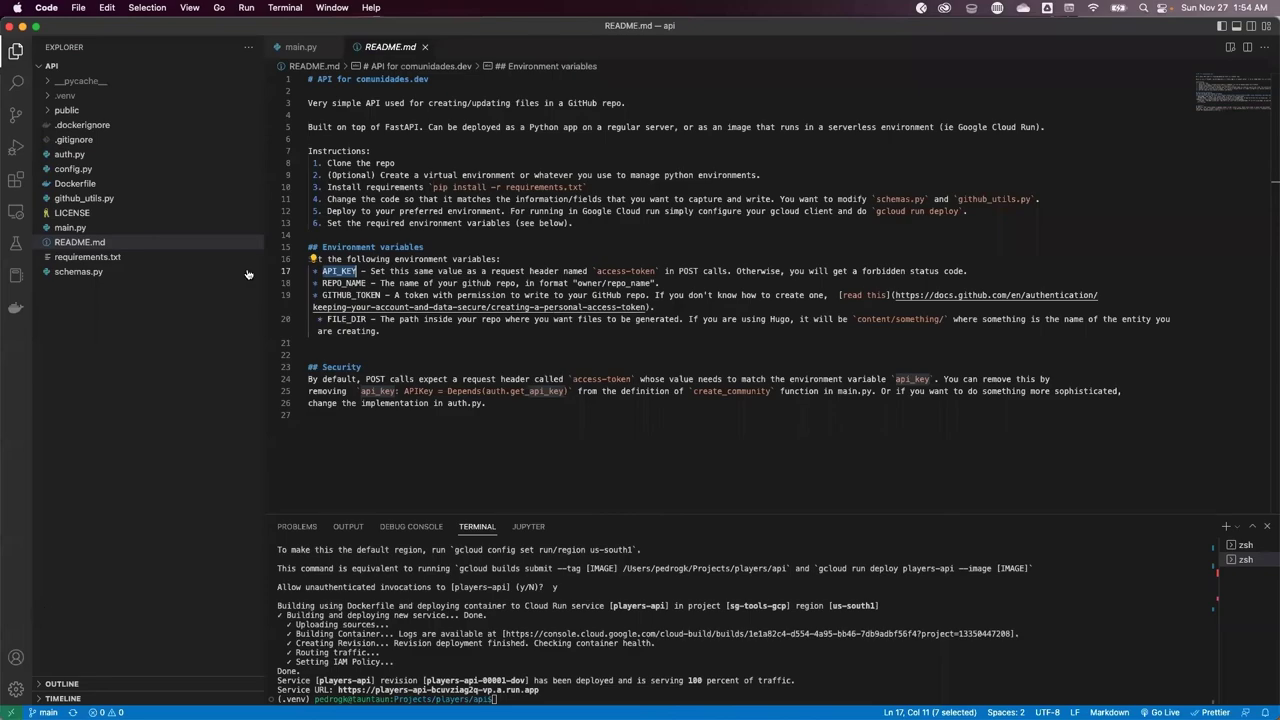
key(super+Tab)
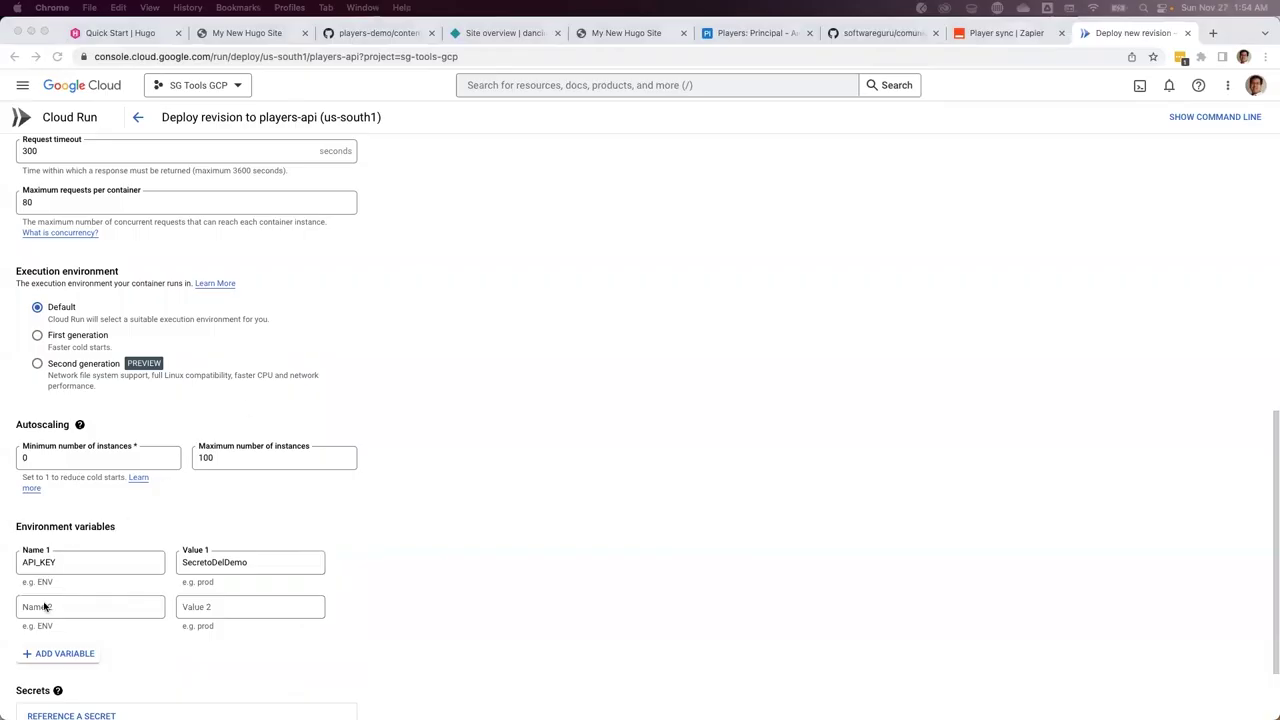
click(44, 606)
text(REPO_NAME)
key(Tab)
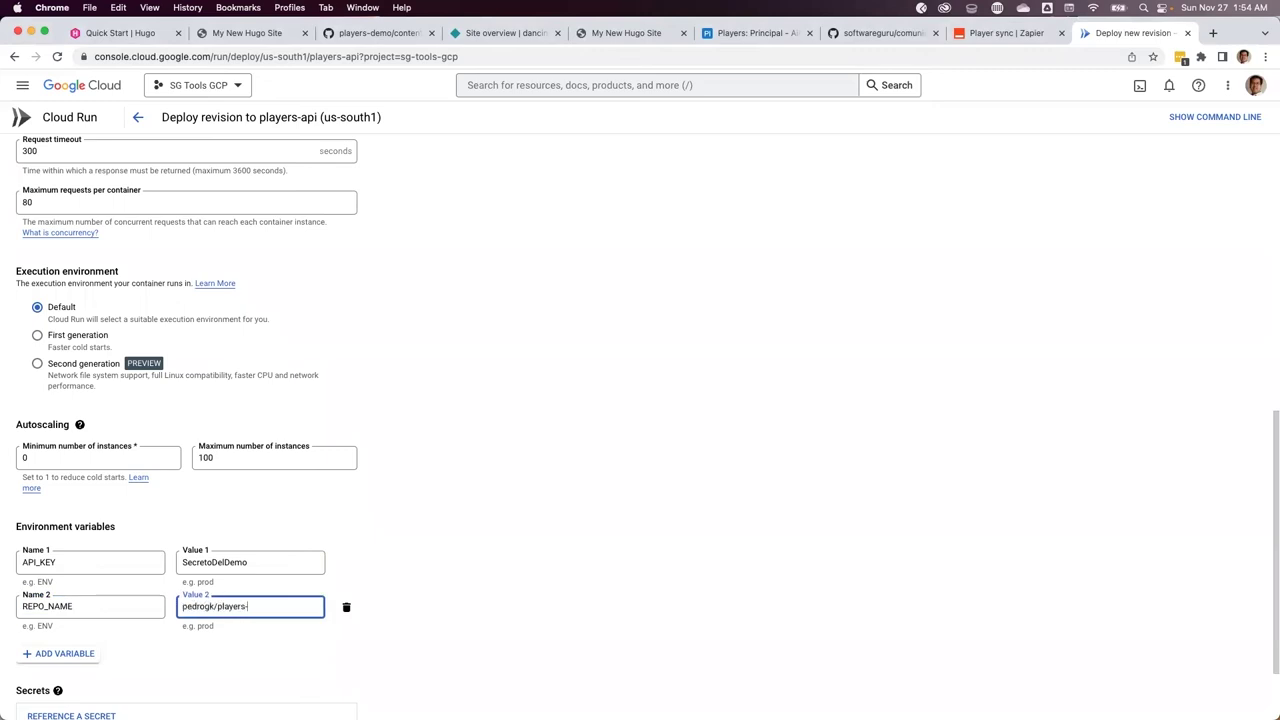
key(super+Tab)
drag(320, 296, 383, 296)
key(super+Tab)
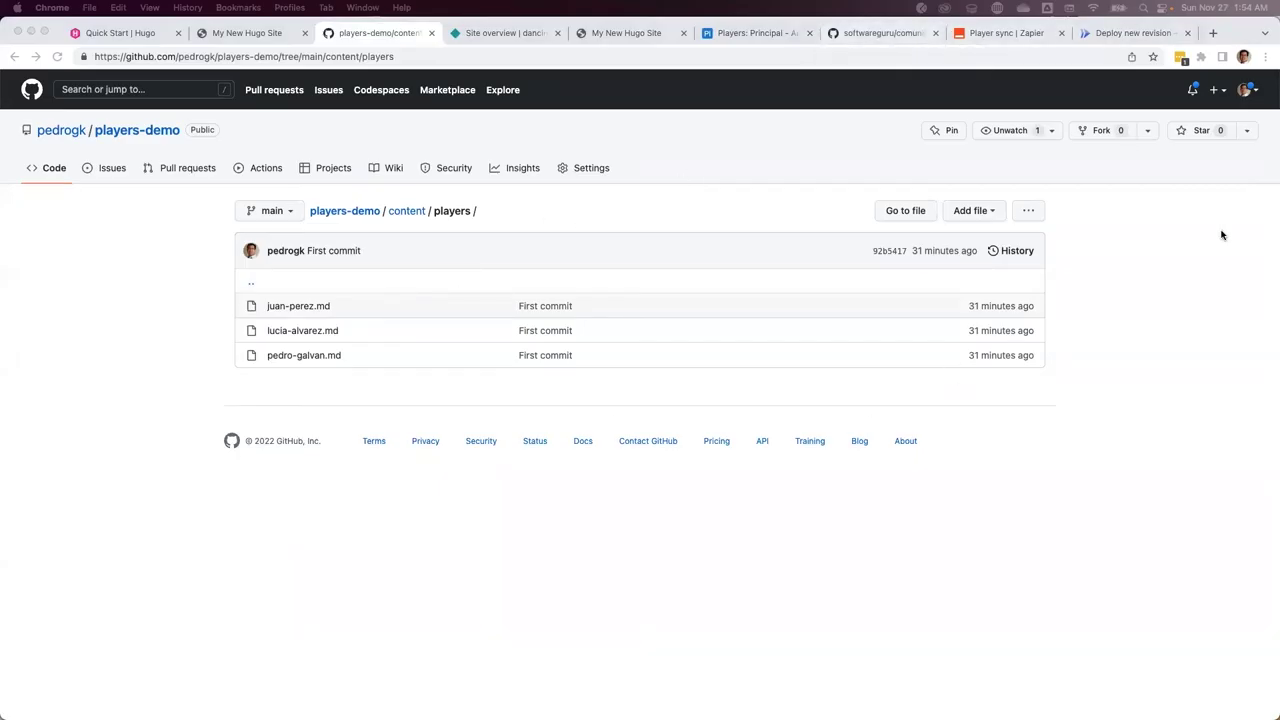
Go to GitHub Developer settings and list the classic personal access tokens
click(1246, 89)
click(1166, 378)
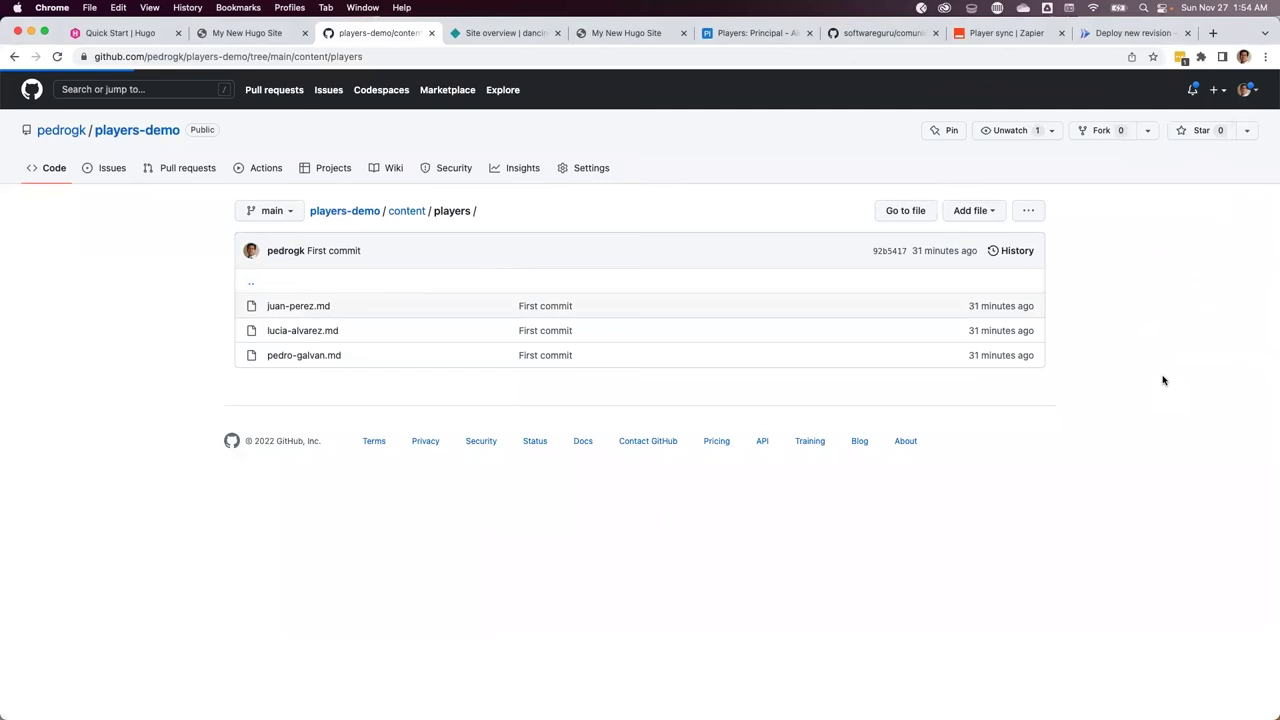
scroll(299, 590, down, 5)
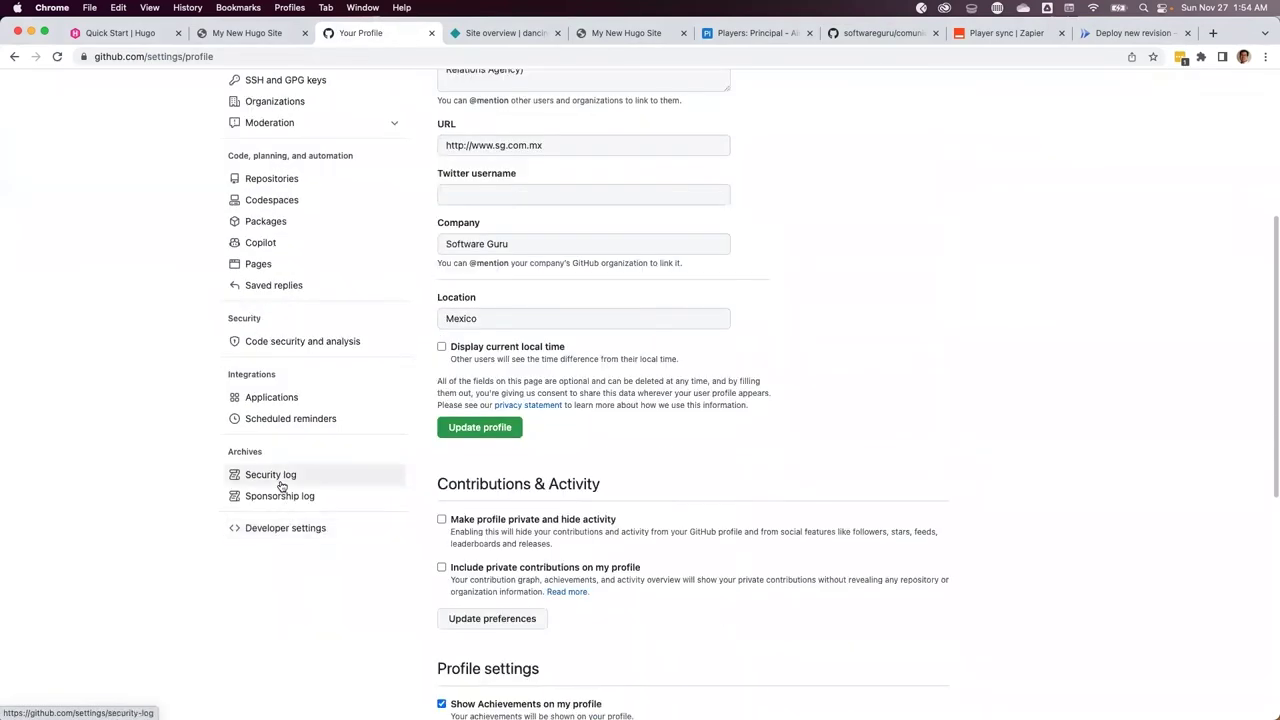
click(268, 528)
click(308, 227)
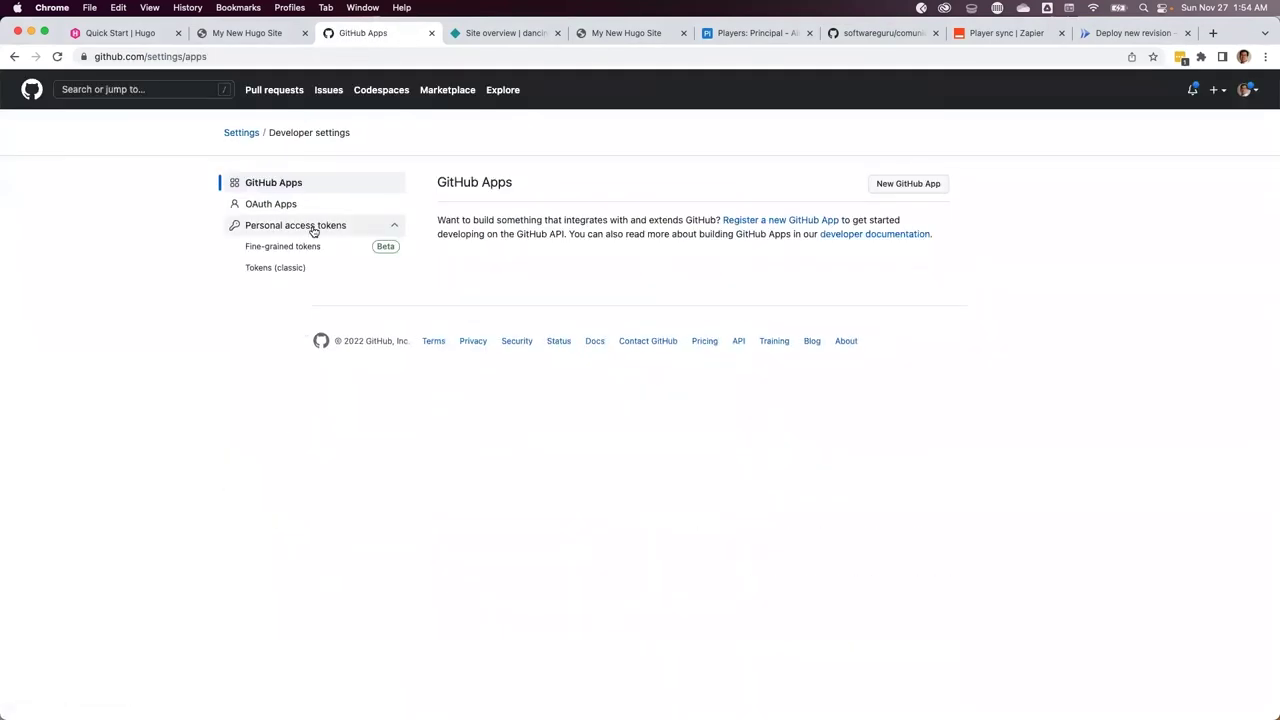
click(277, 266)
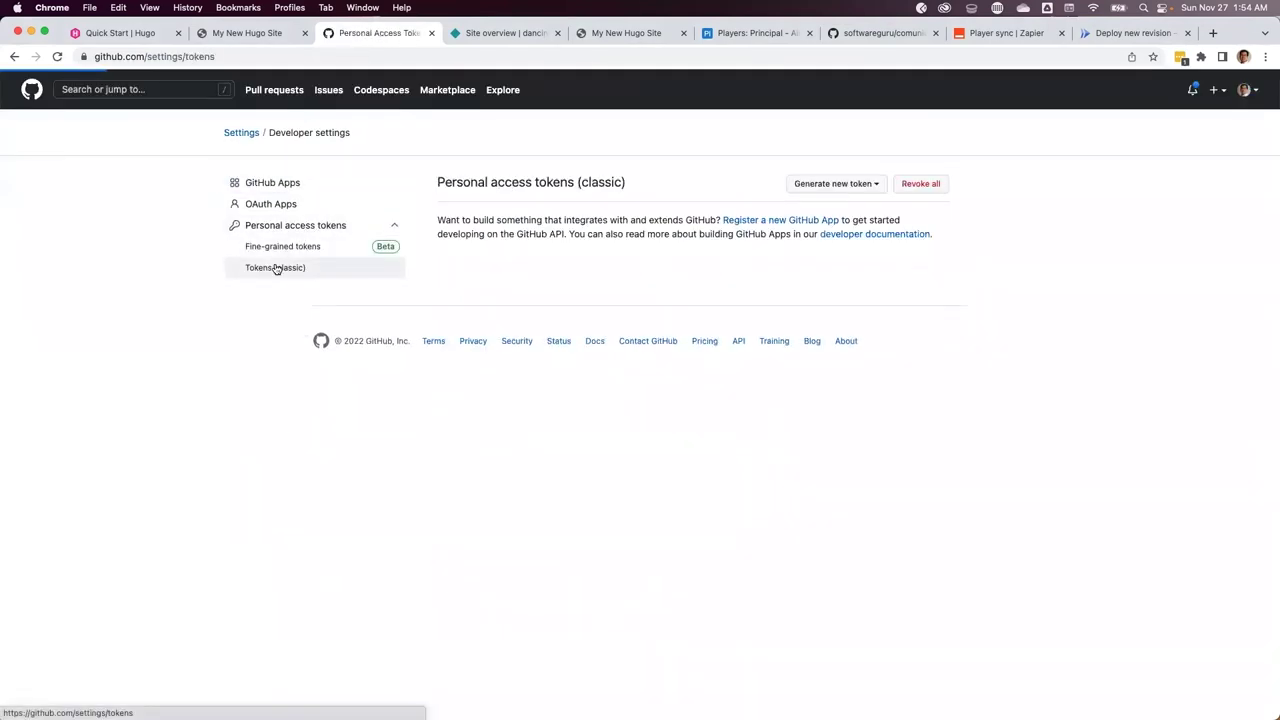
Start a new classic token expiring in 7 days with full repo scope
click(862, 185)
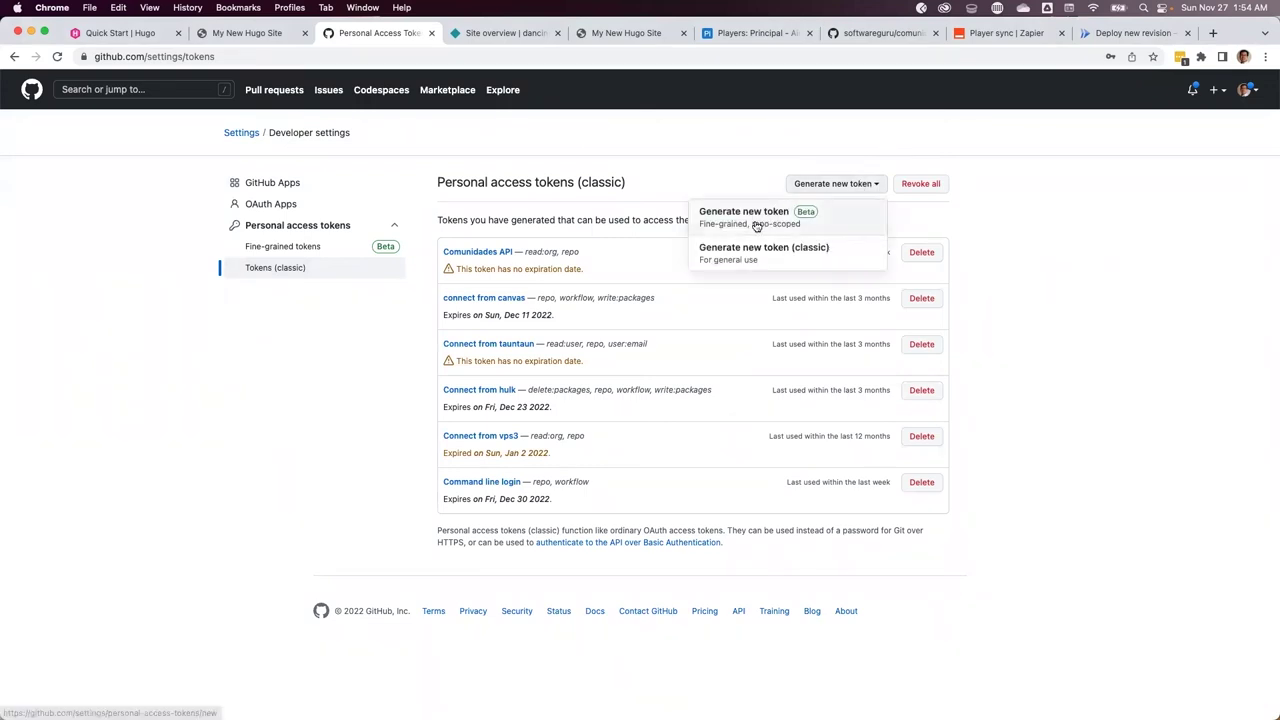
click(735, 249)
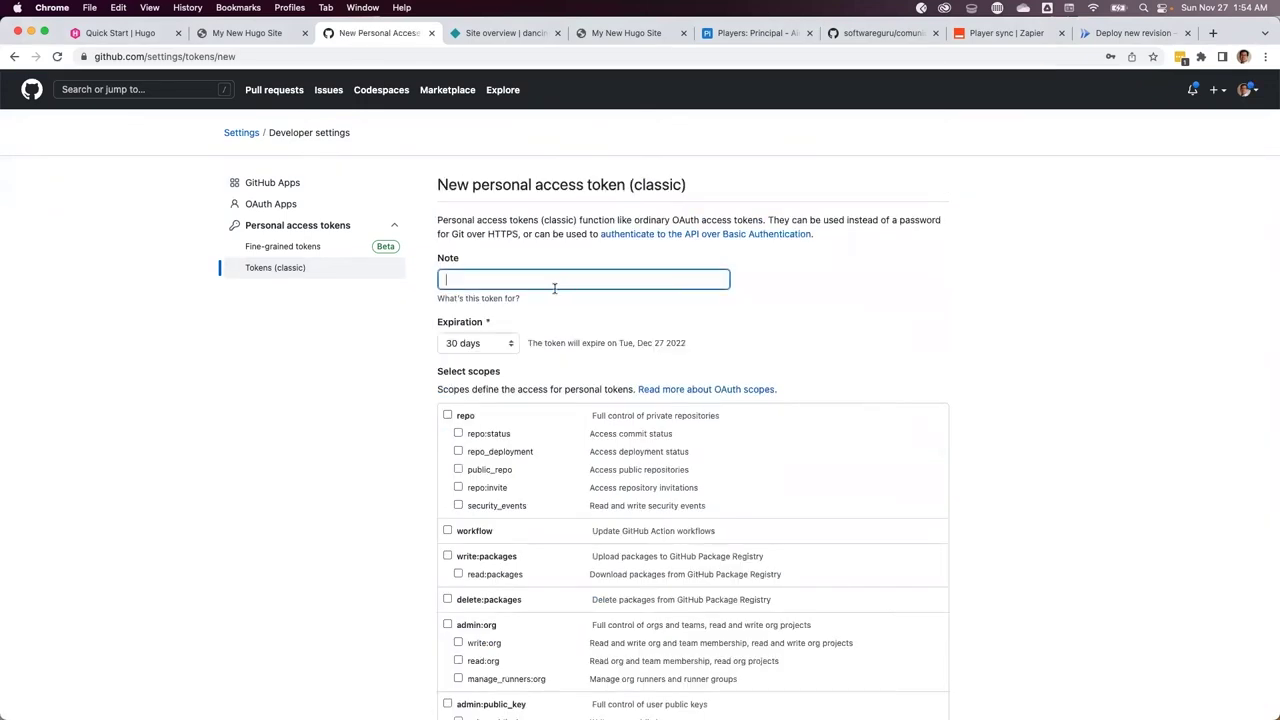
click(509, 343)
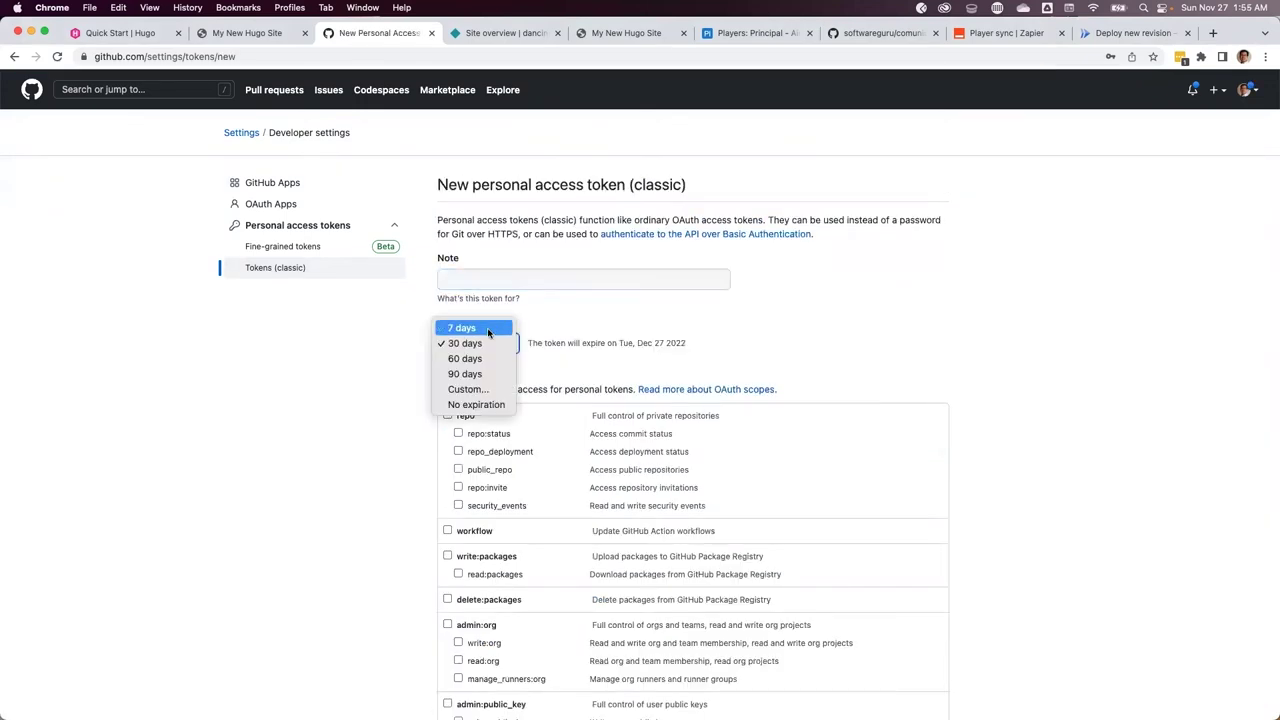
click(489, 329)
click(531, 282)
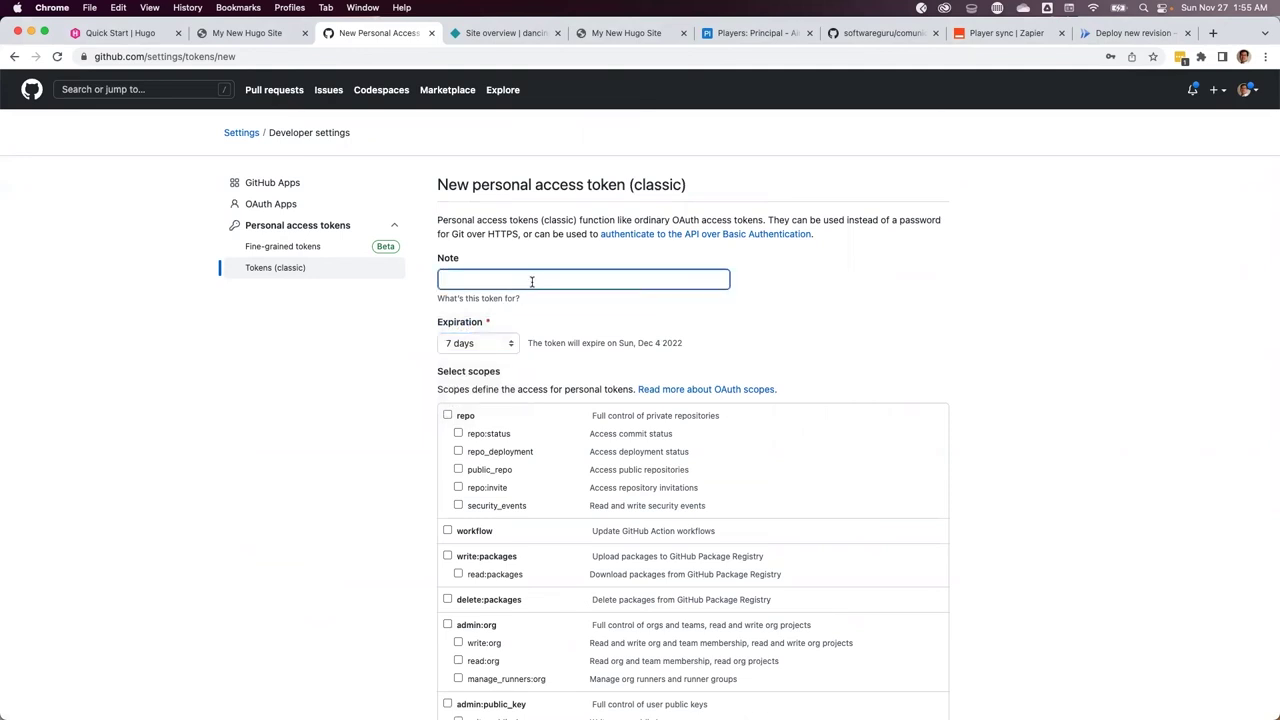
click(448, 416)
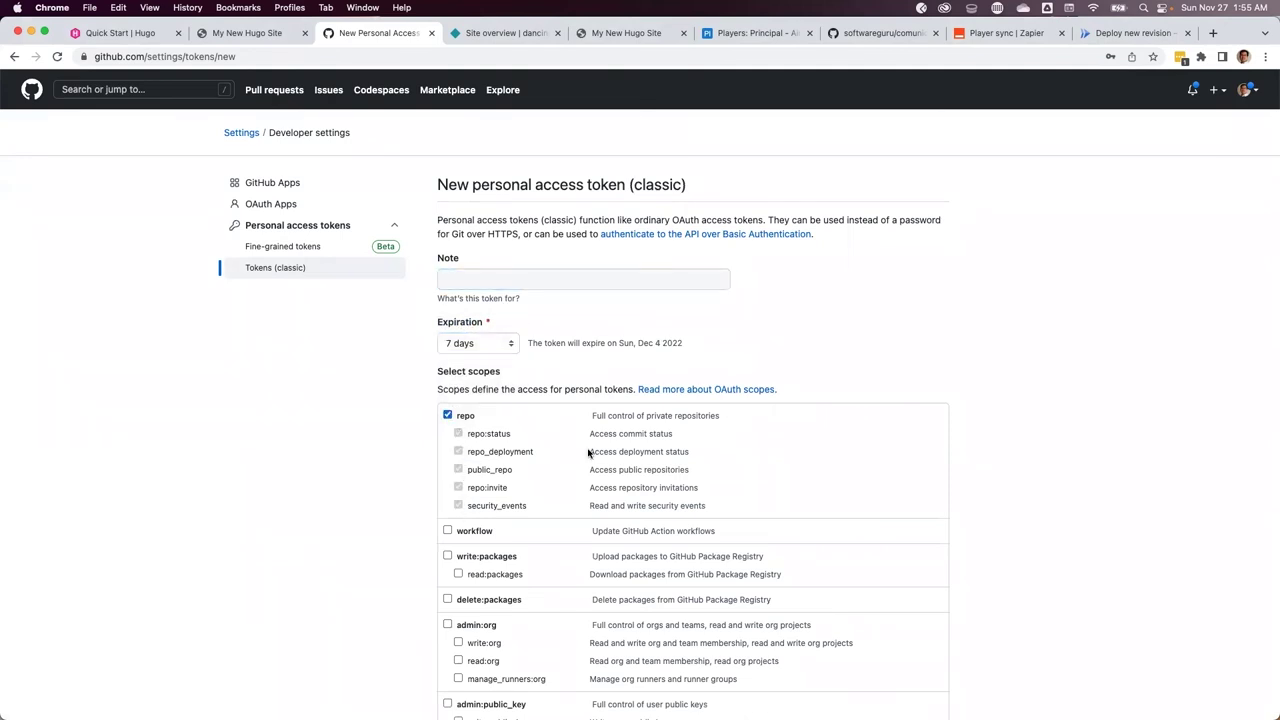
Give the token the note 'Token para demo' and generate it
scroll(590, 452, down, 5)
scroll(363, 500, down, 5)
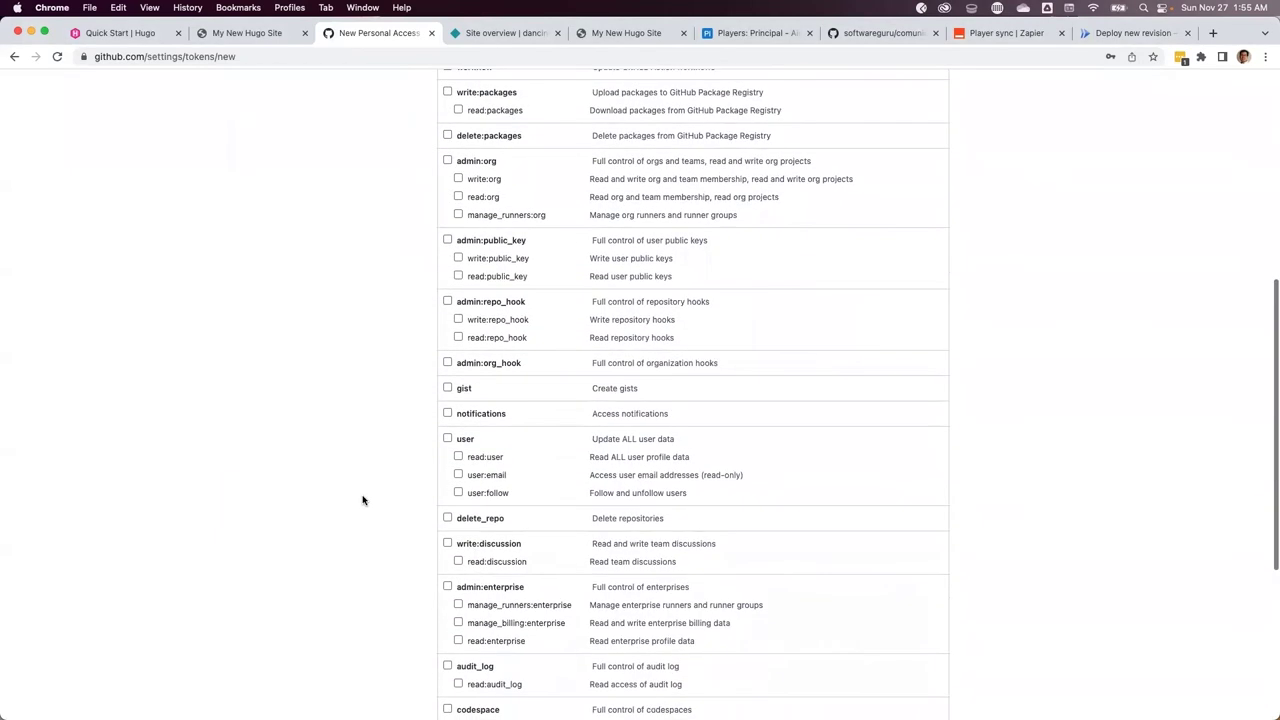
scroll(363, 500, up, 10)
scroll(1005, 440, down, 3)
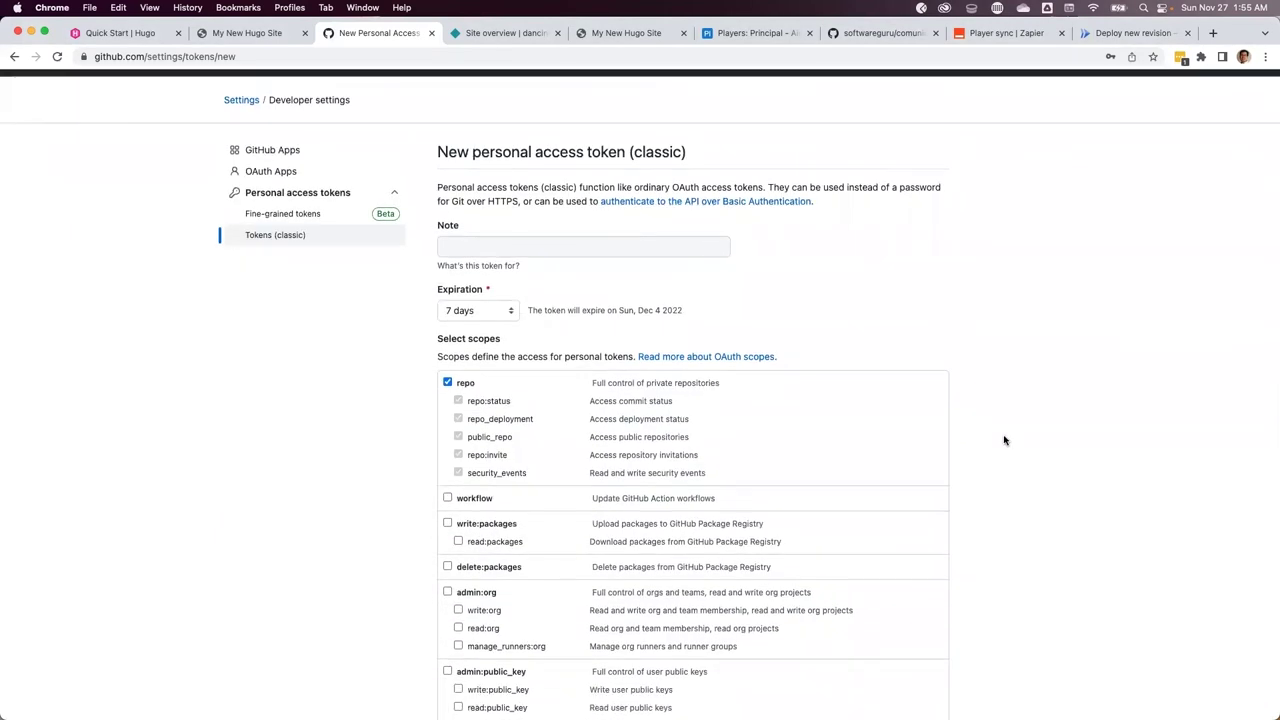
scroll(1005, 440, down, 8)
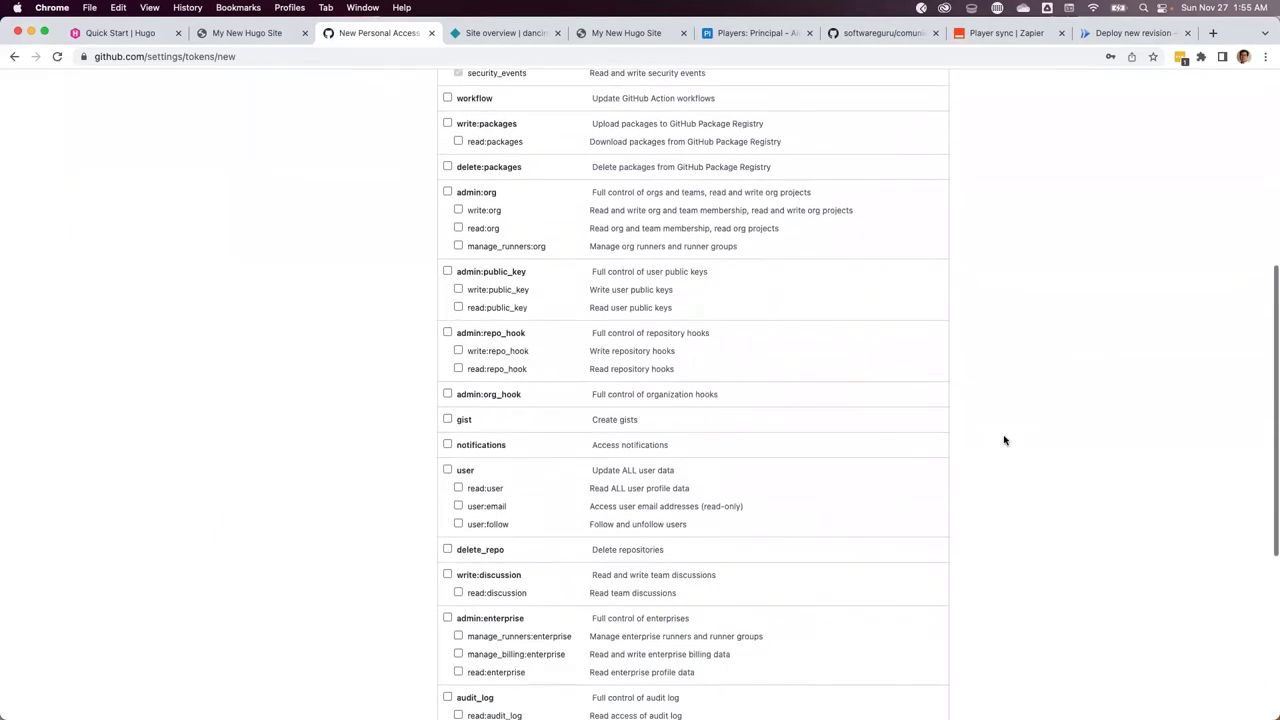
click(482, 599)
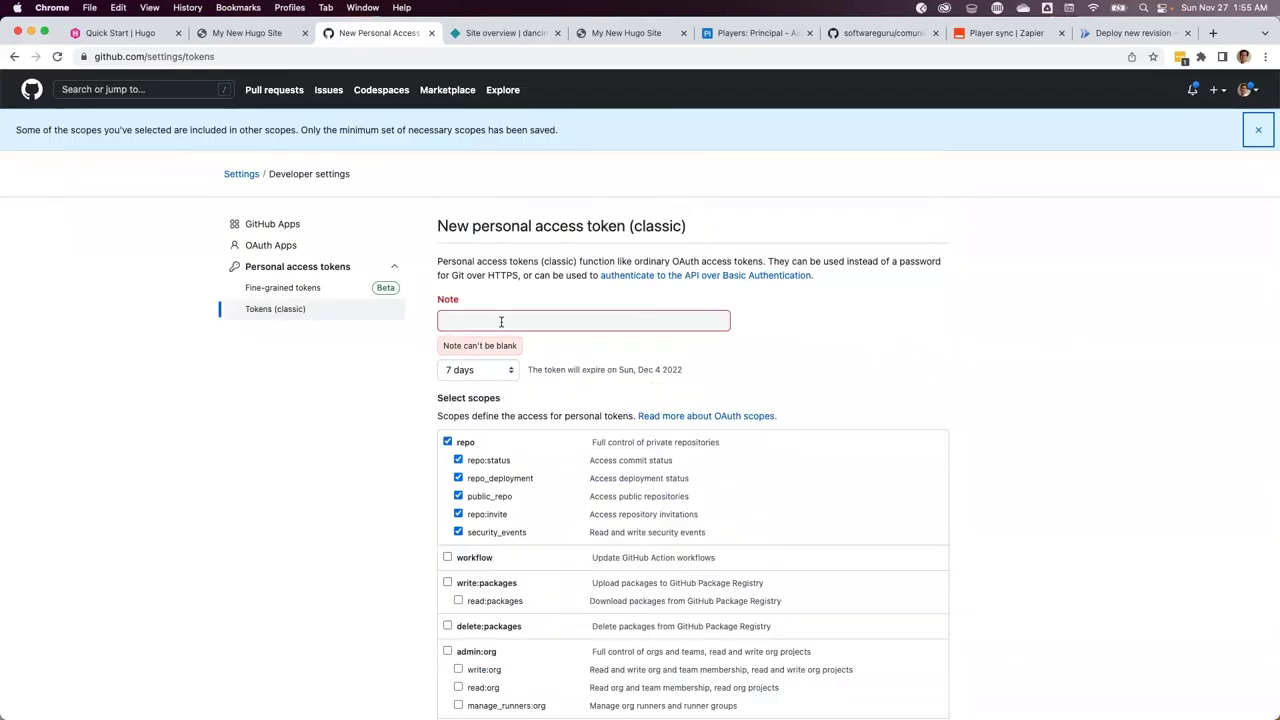
text(Token para demo)
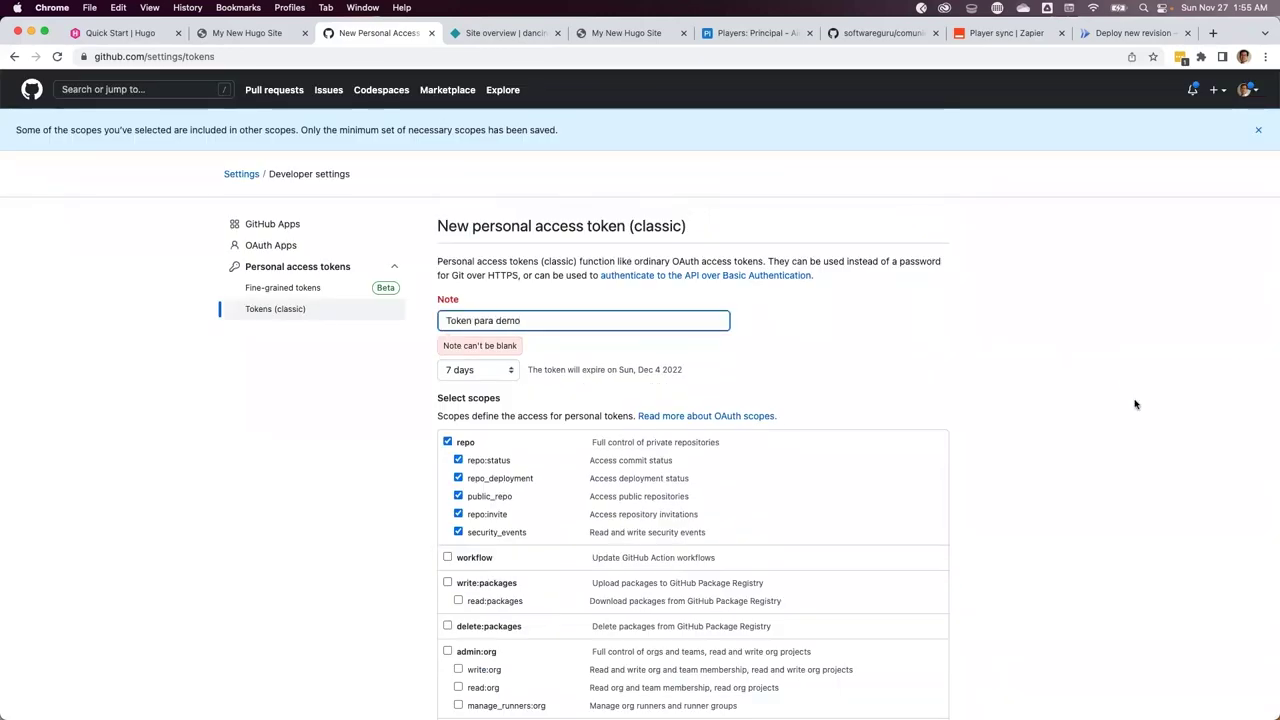
scroll(480, 600, down, 10)
click(470, 643)
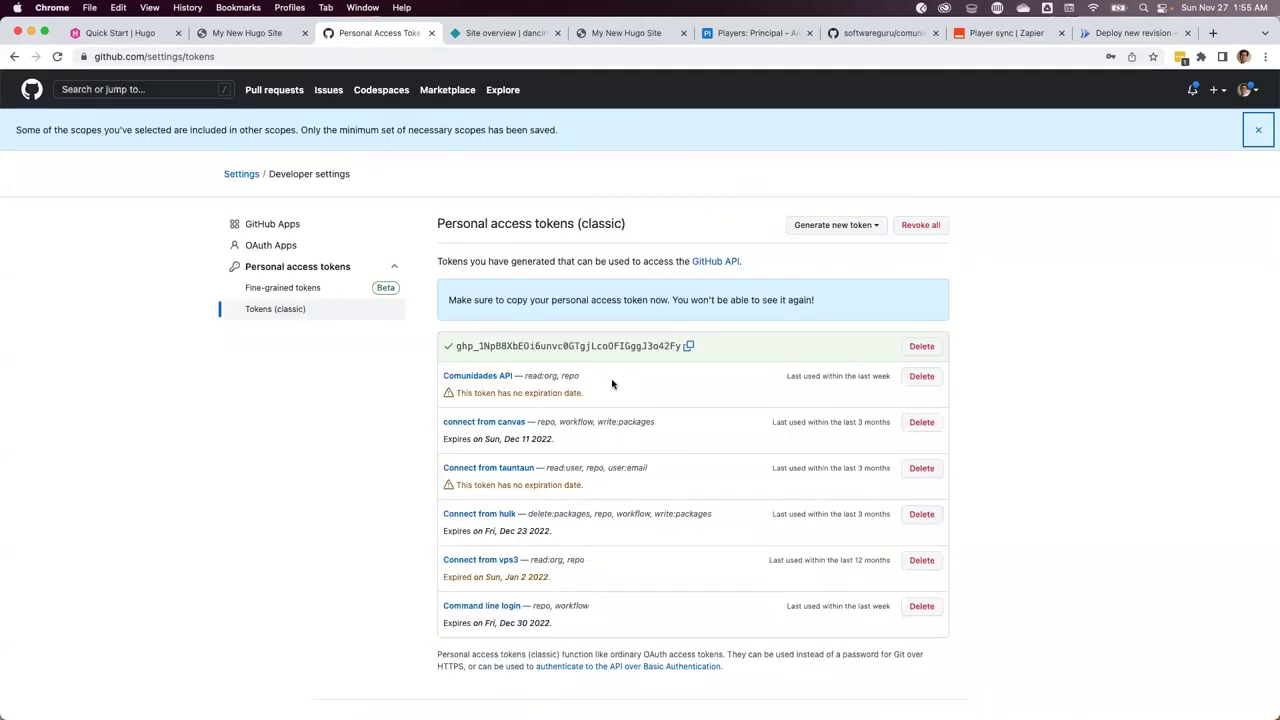
Add a GITHUB_TOKEN environment variable holding the newly copied GitHub token
click(689, 347)
key(super+9)
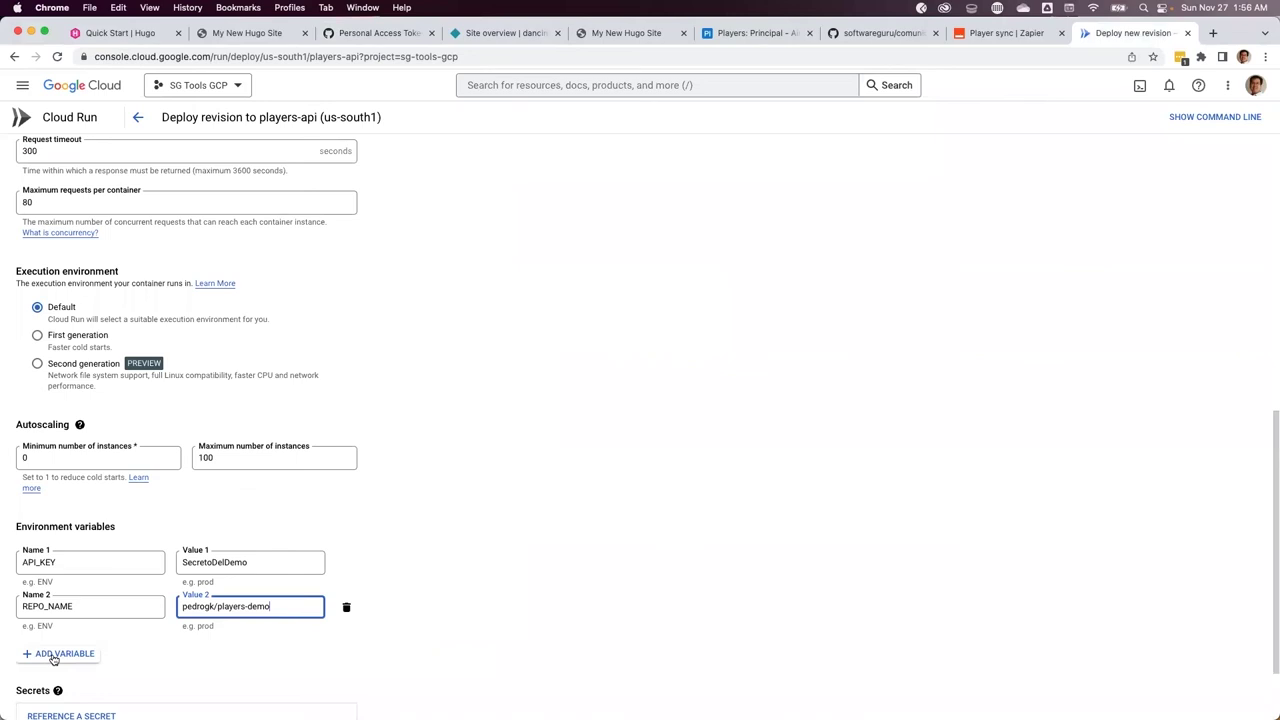
click(57, 654)
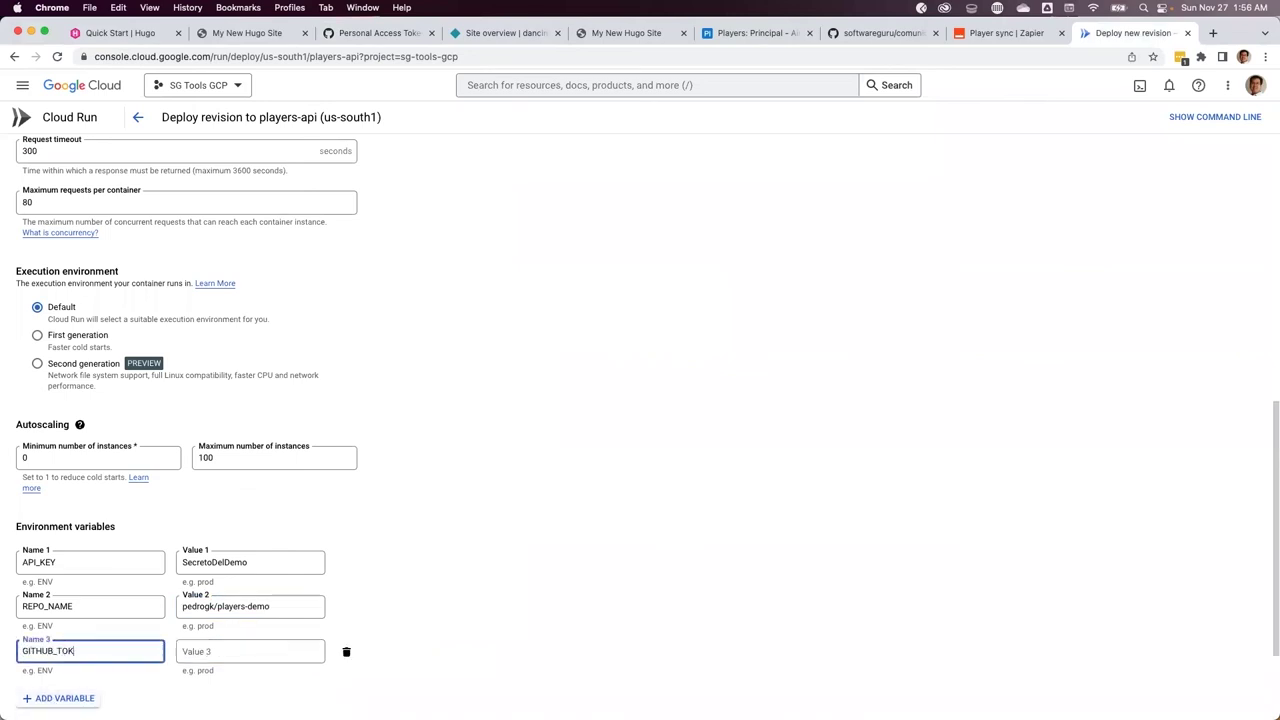
click(250, 651)
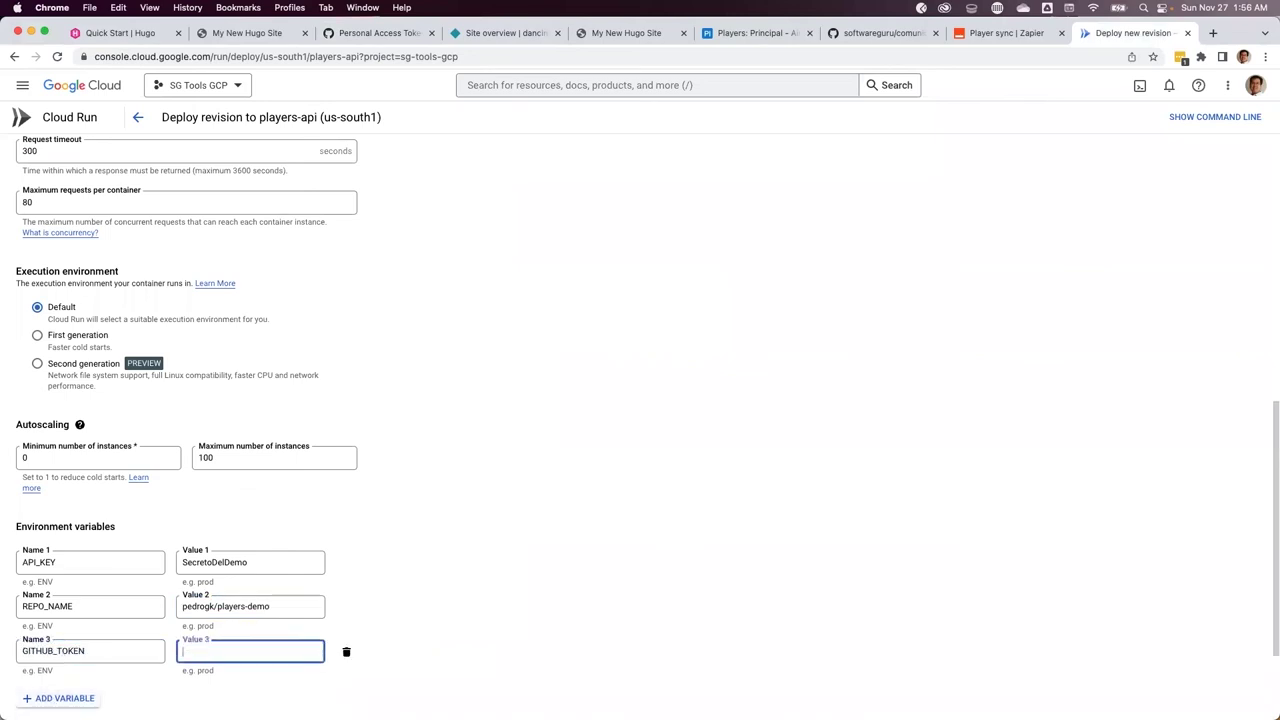
key(super+v)
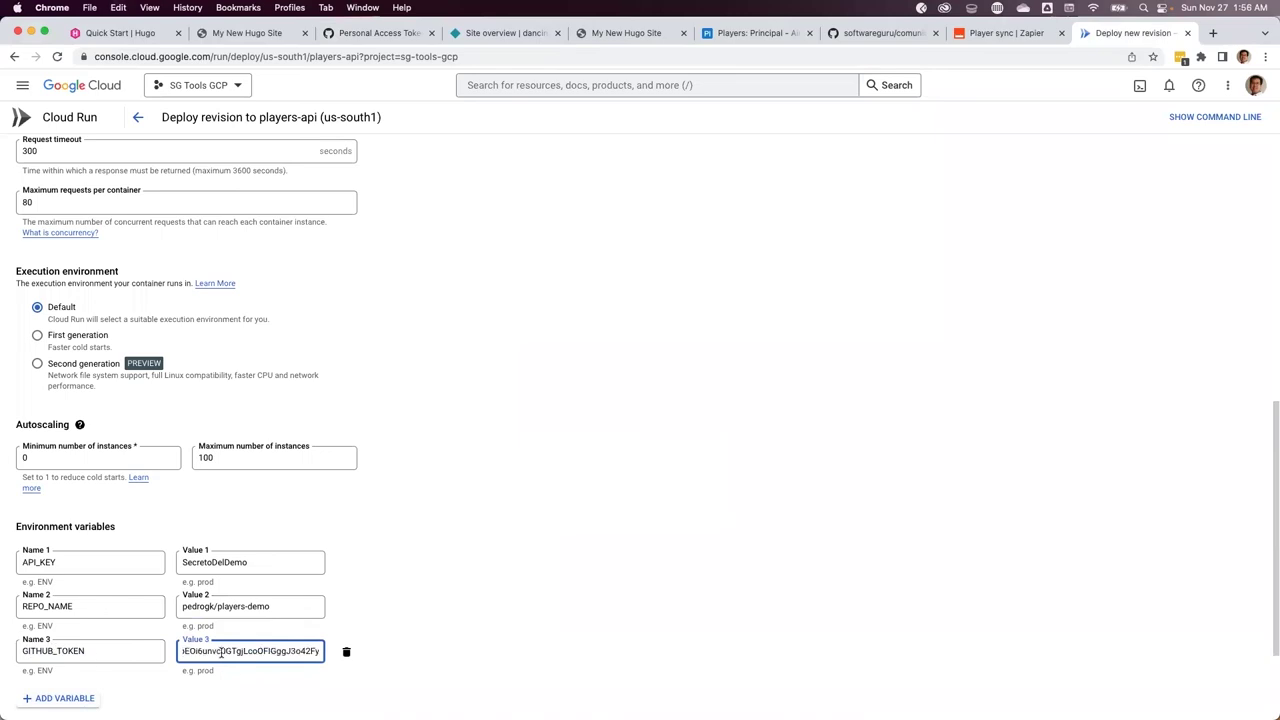
Add a fourth variable entry and look up the FILE_DIR name and players folder path
click(64, 697)
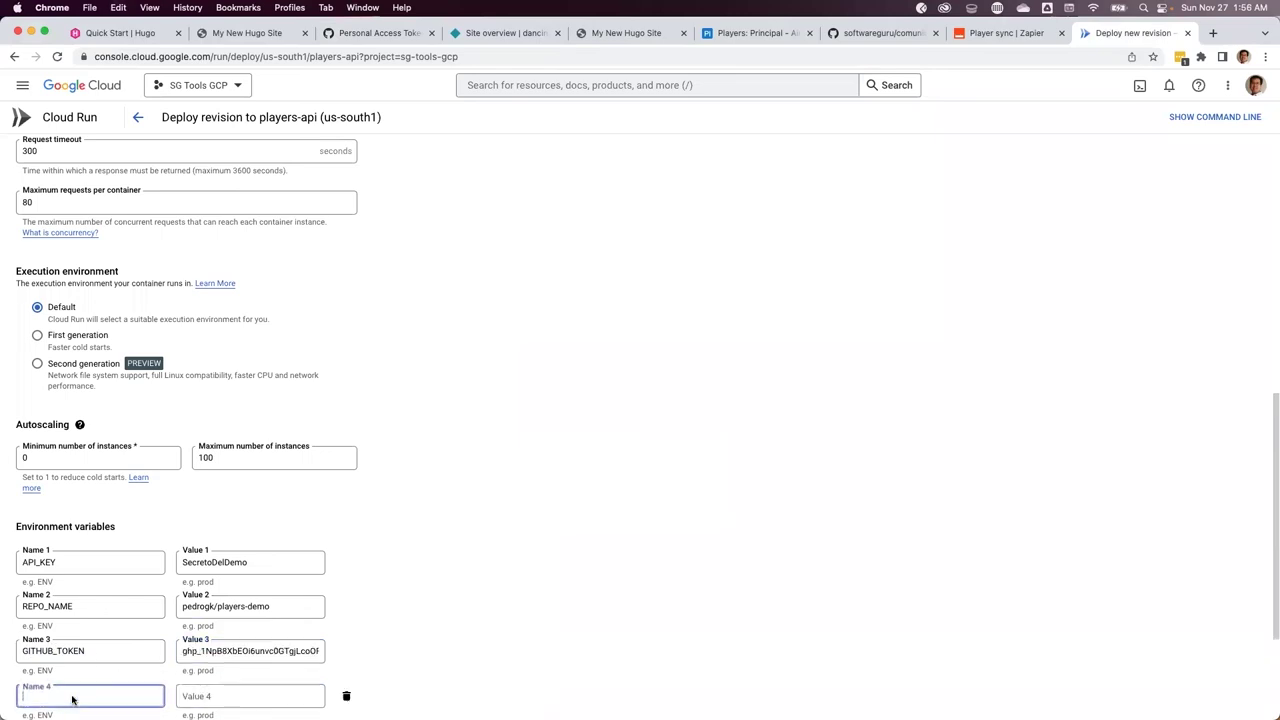
key(super+Tab)
key(shift+Right)
key(shift+Right)
key(shift+Right)
key(shift+Right)
key(shift+Right)
key(shift+Right)
key(shift+Right)
key(shift+Right)
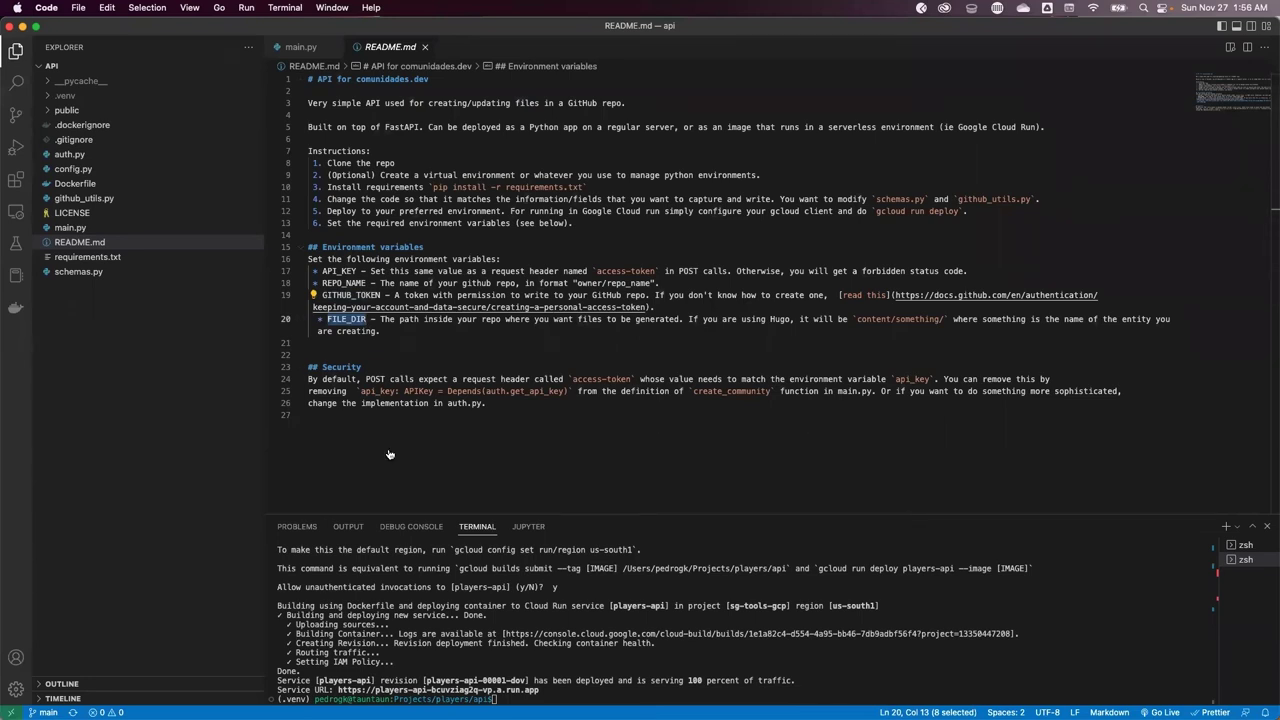
key(super+Tab)
click(345, 36)
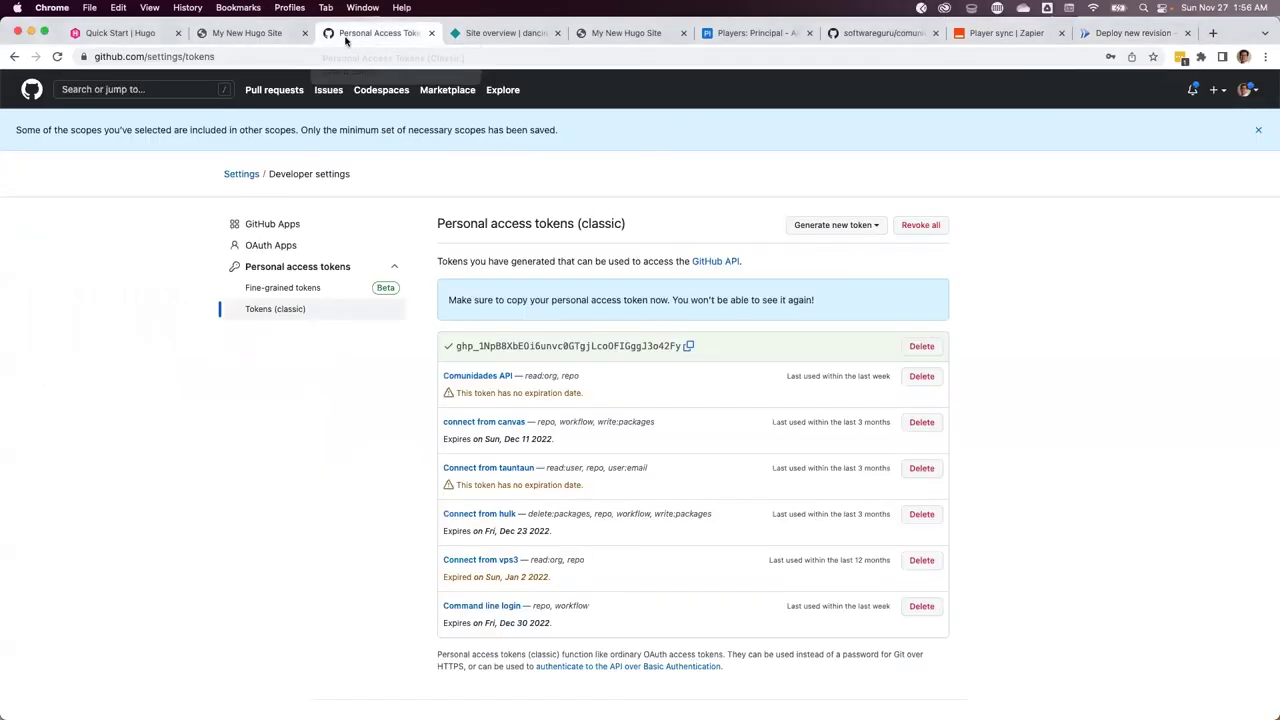
click(15, 57)
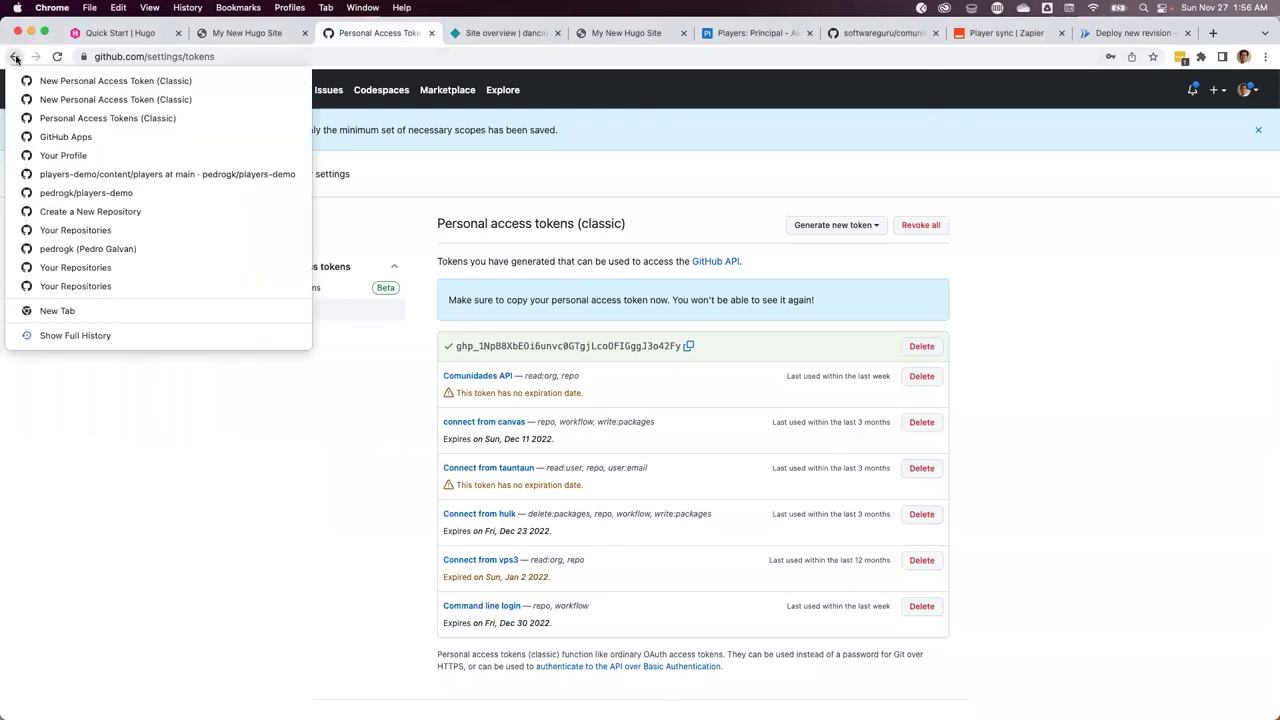
click(15, 57)
click(15, 57)
click(15, 57)
click(15, 57)
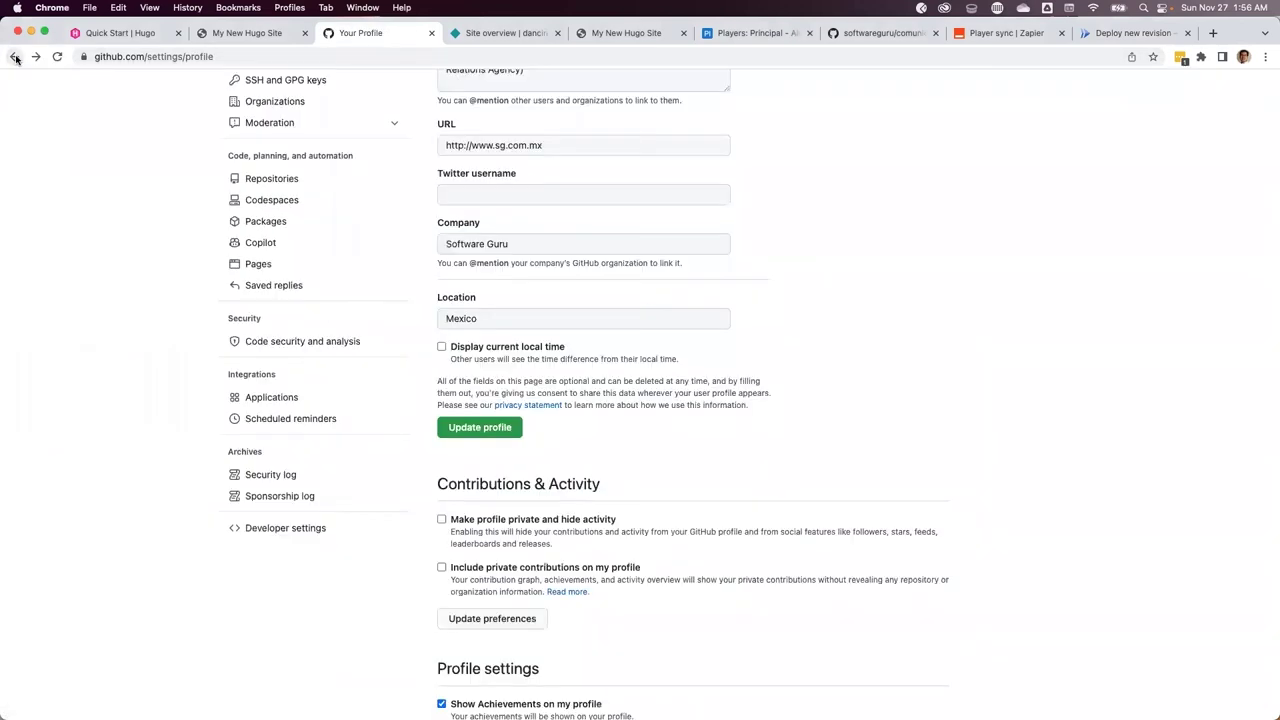
click(15, 57)
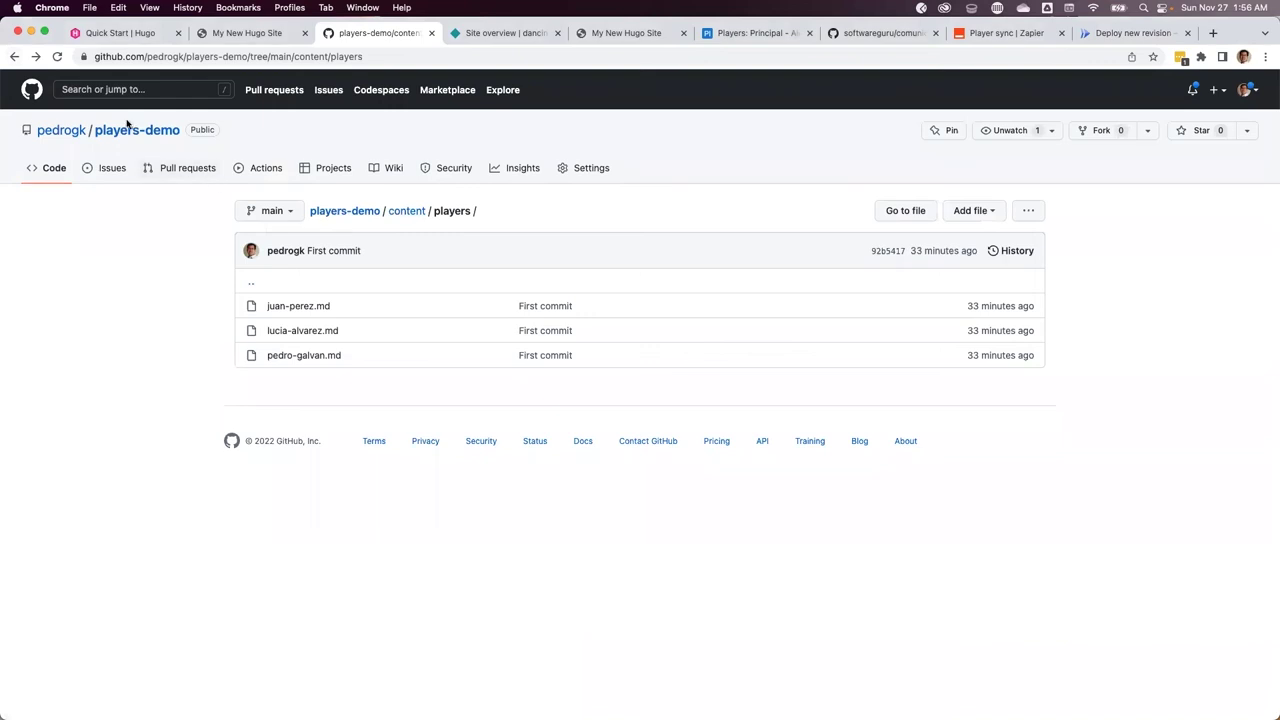
mouse_move(70, 136)
key(super+Tab)
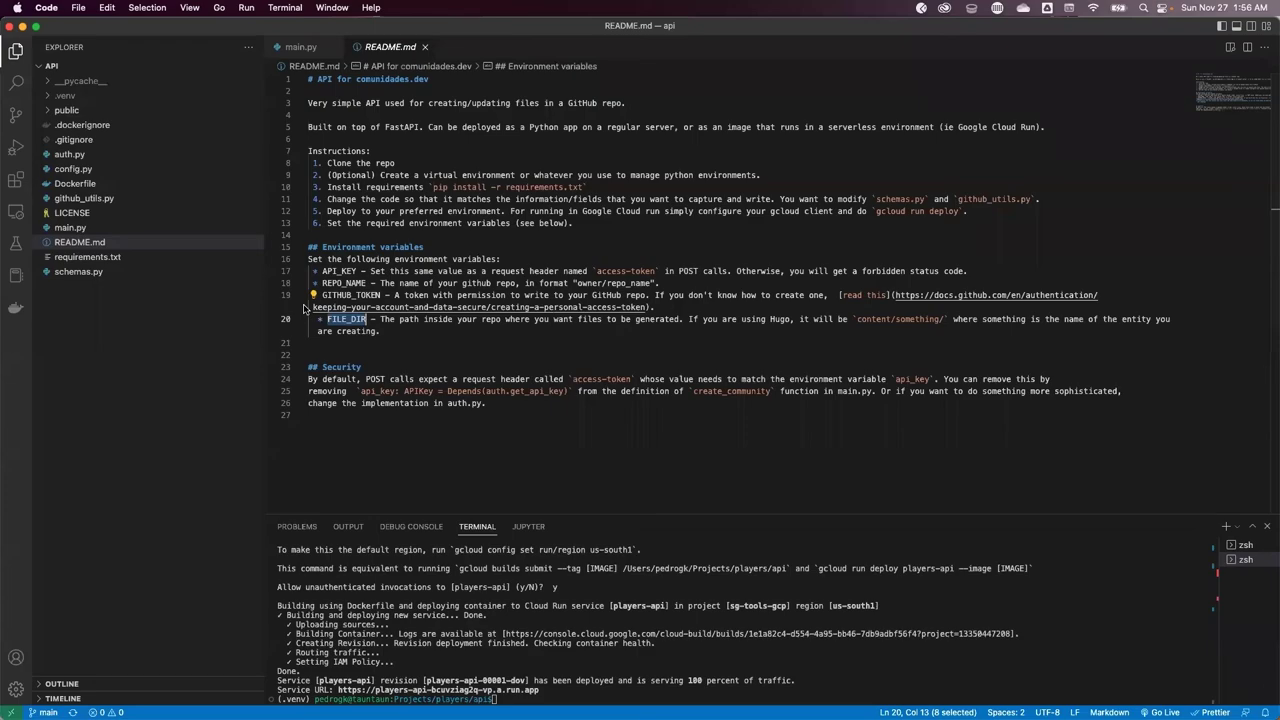
key(super+Tab)
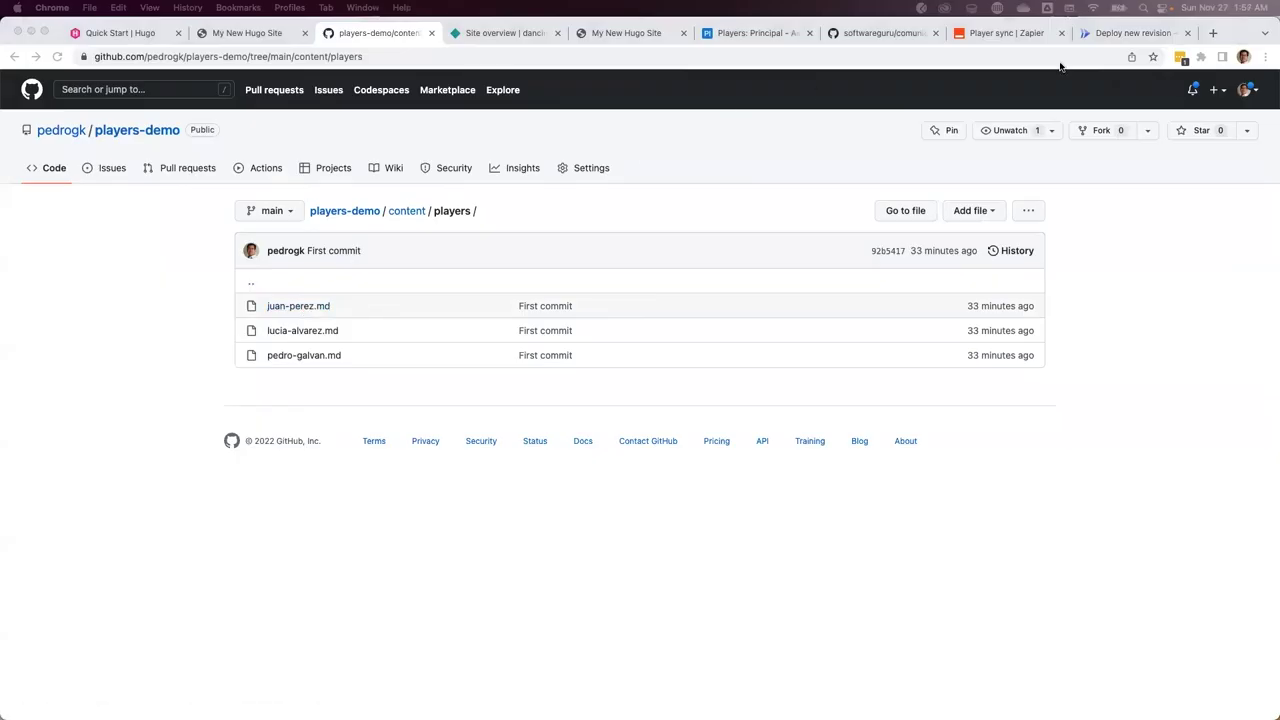
click(1135, 33)
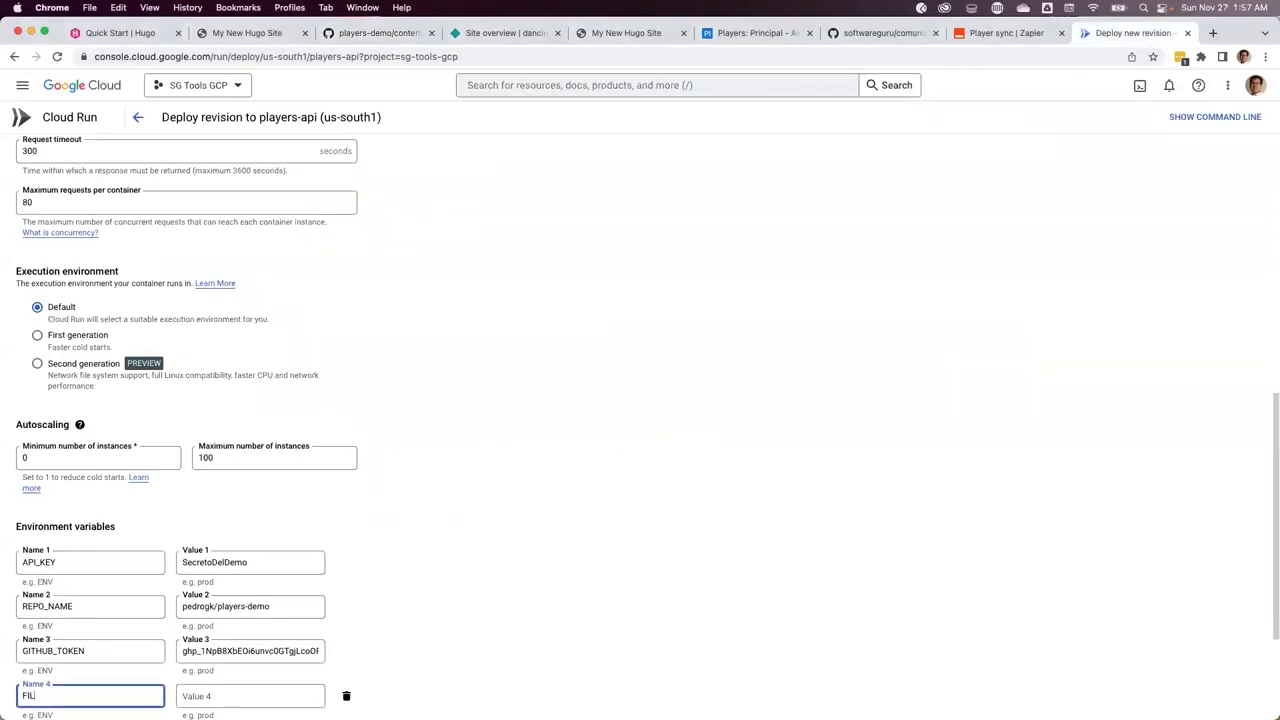
Set FILE_DIR to content/players/ and deploy the new revision
text(IR)
key(Tab)
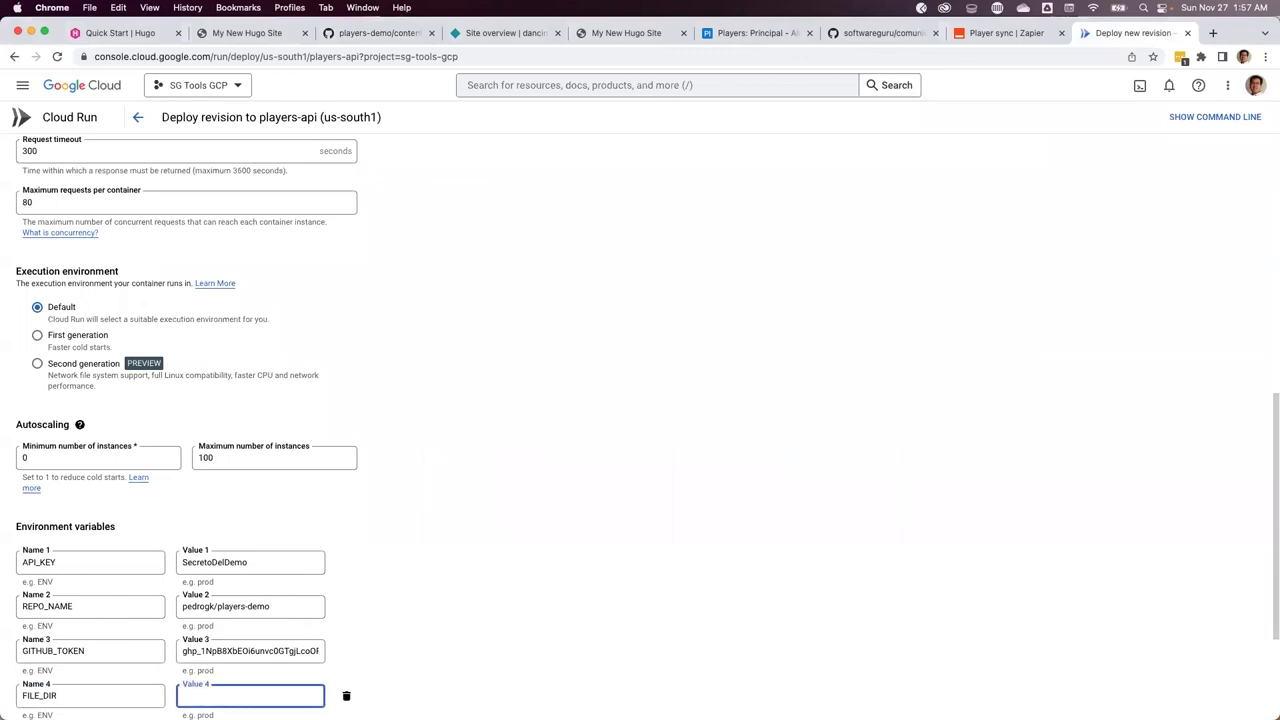
text(content/players/)
scroll(443, 637, down, 3)
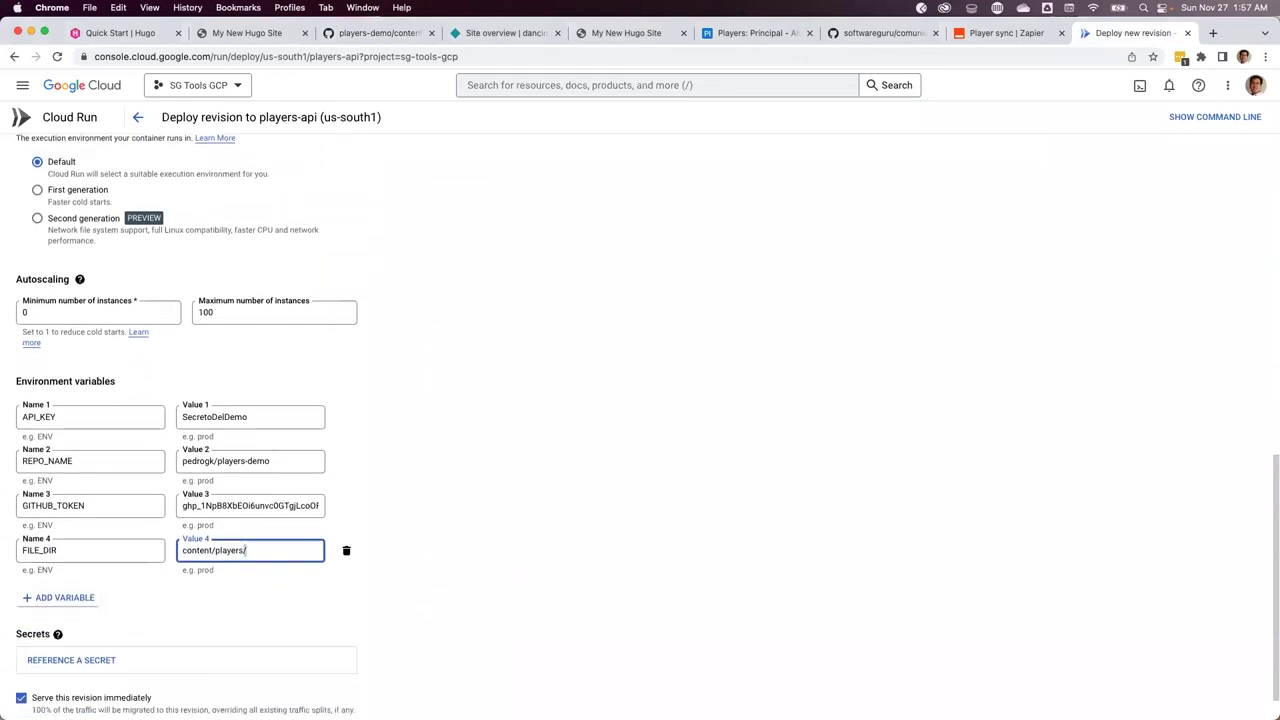
scroll(38, 666, down, 1)
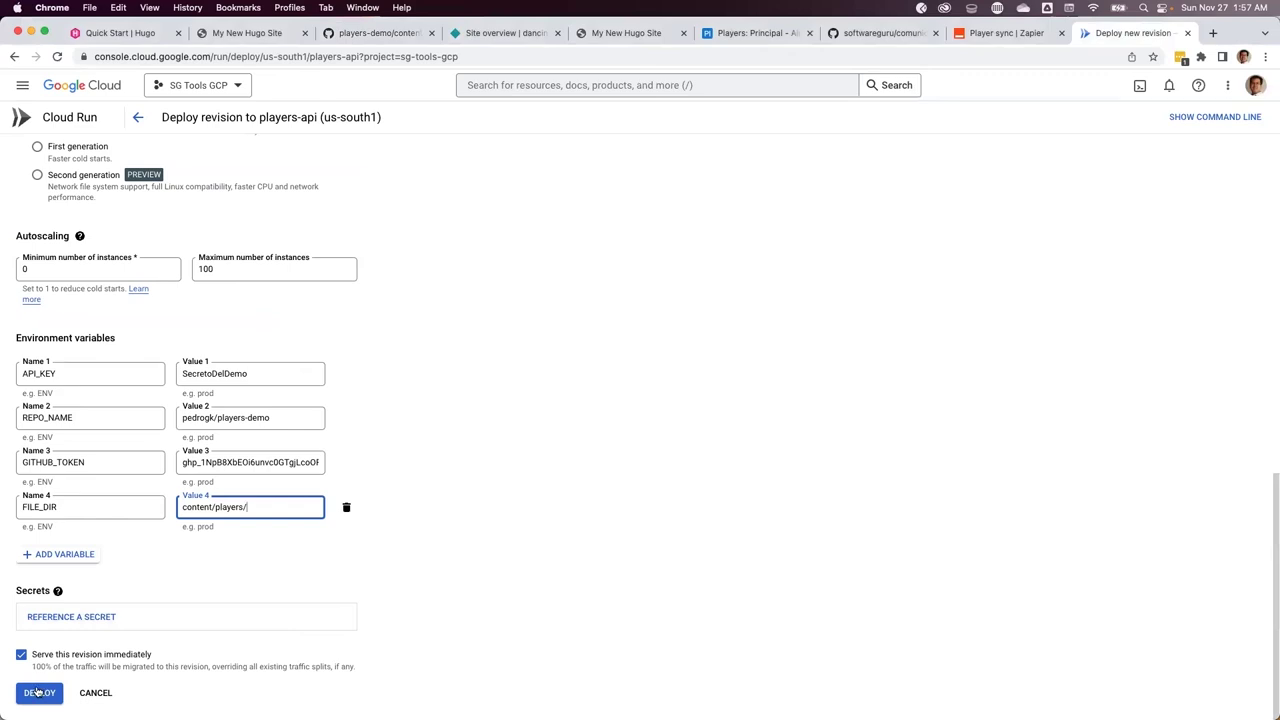
click(38, 692)
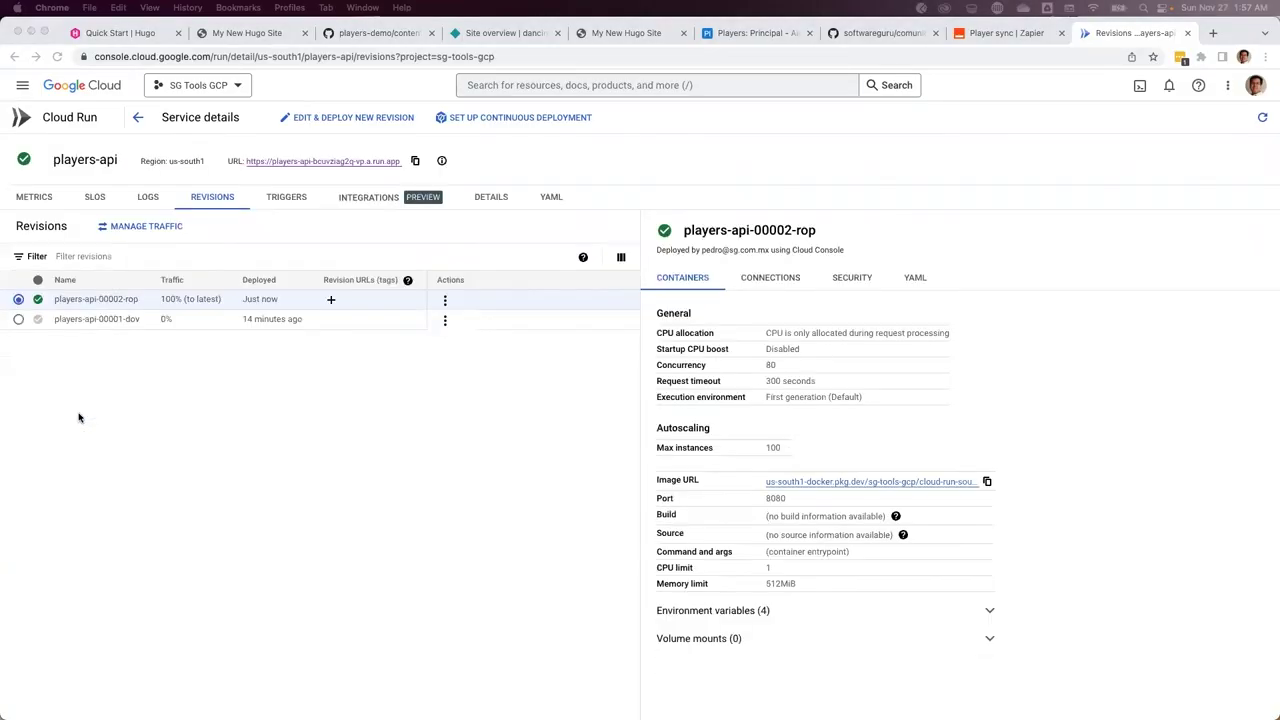
click(1008, 34)
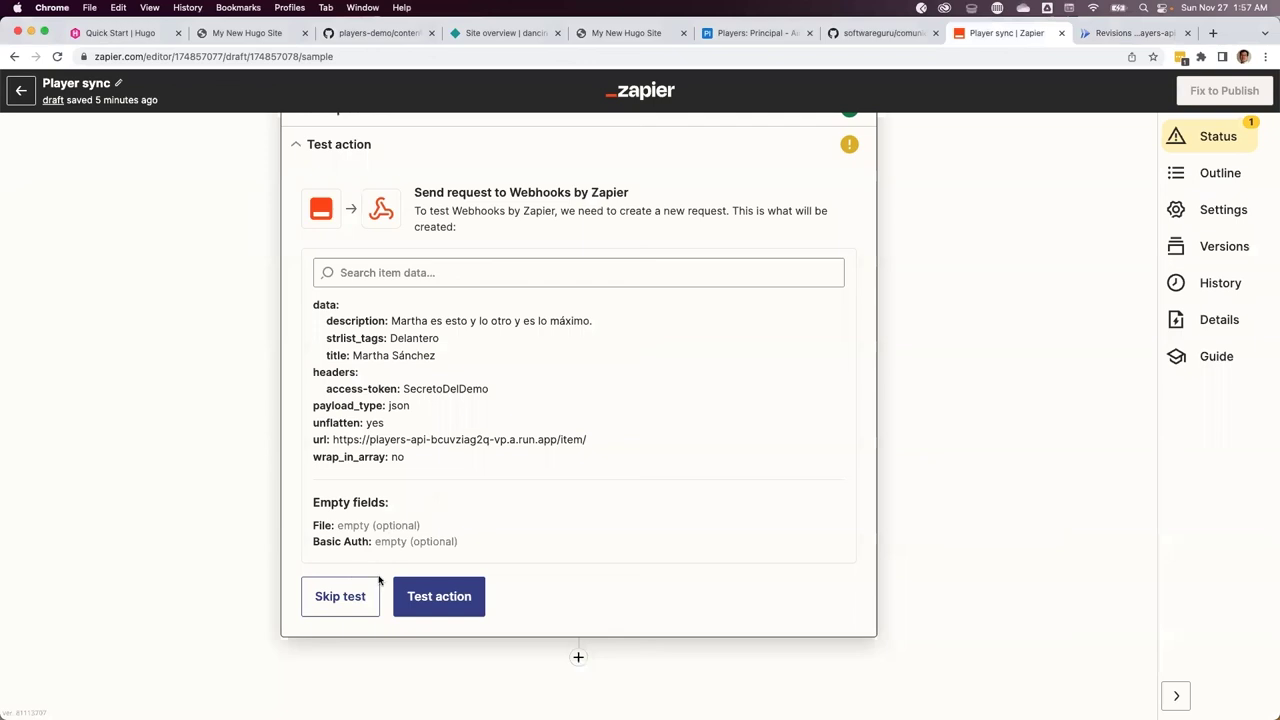
Test the webhook step and check the returned commit URL in a temporary tab
click(437, 597)
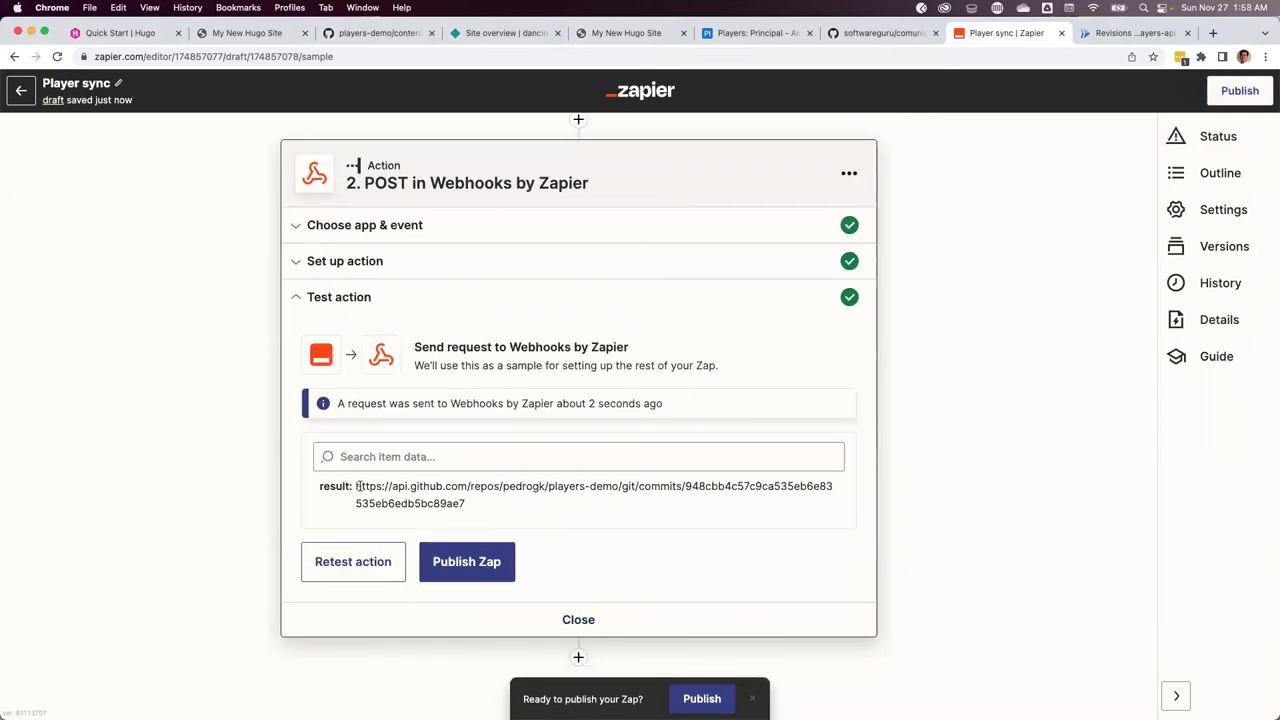
drag(358, 486, 466, 508)
key(super+c)
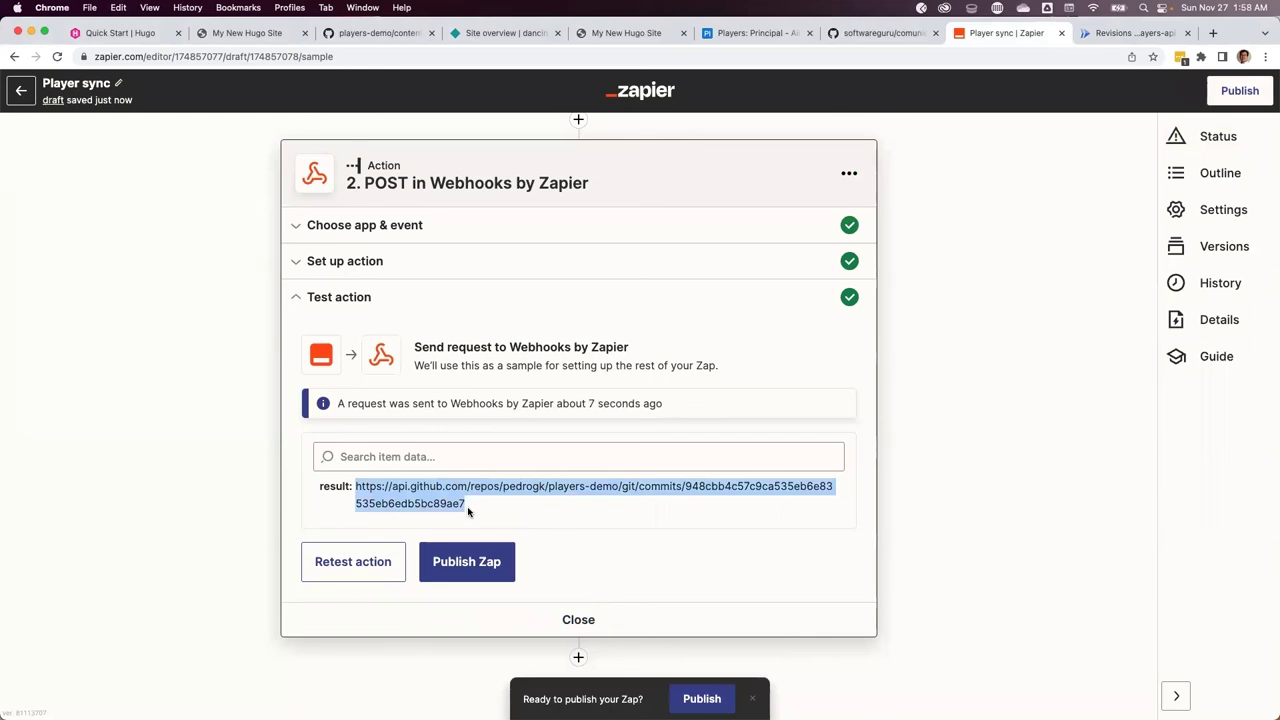
click(1212, 33)
key(super+v)
key(Return)
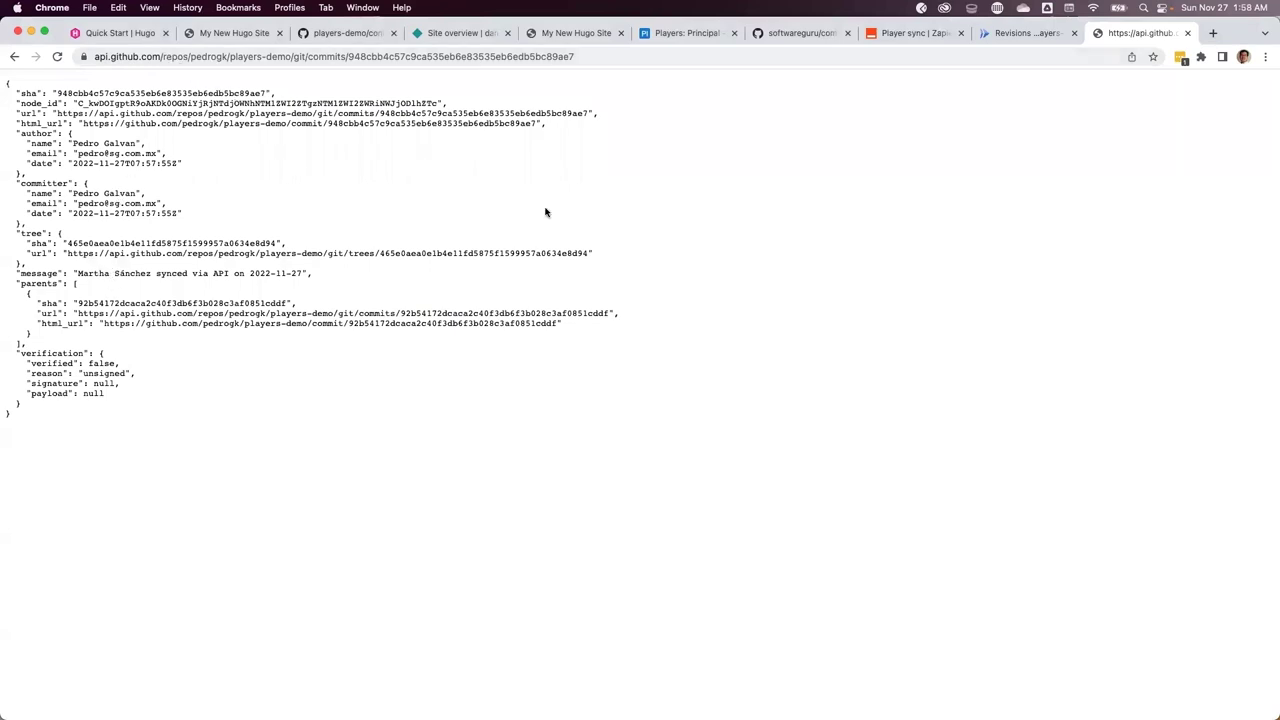
key(super+alt+Left)
key(super+alt+Left)
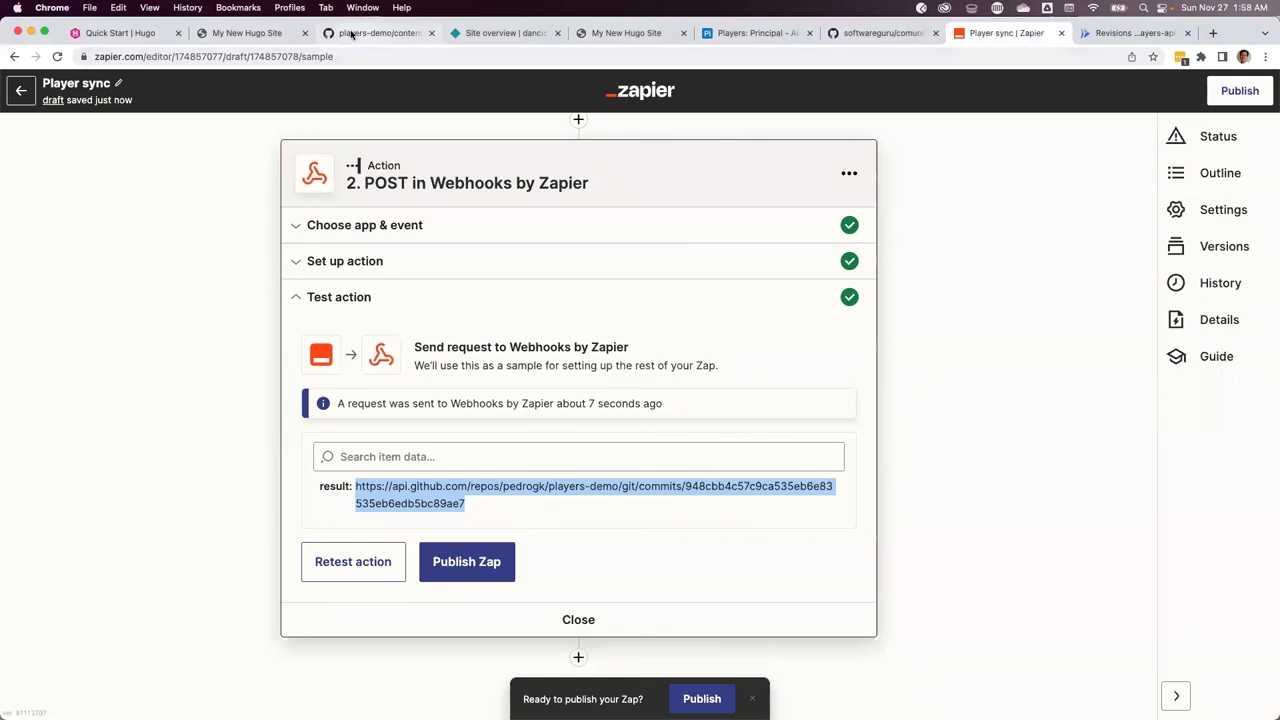
click(352, 33)
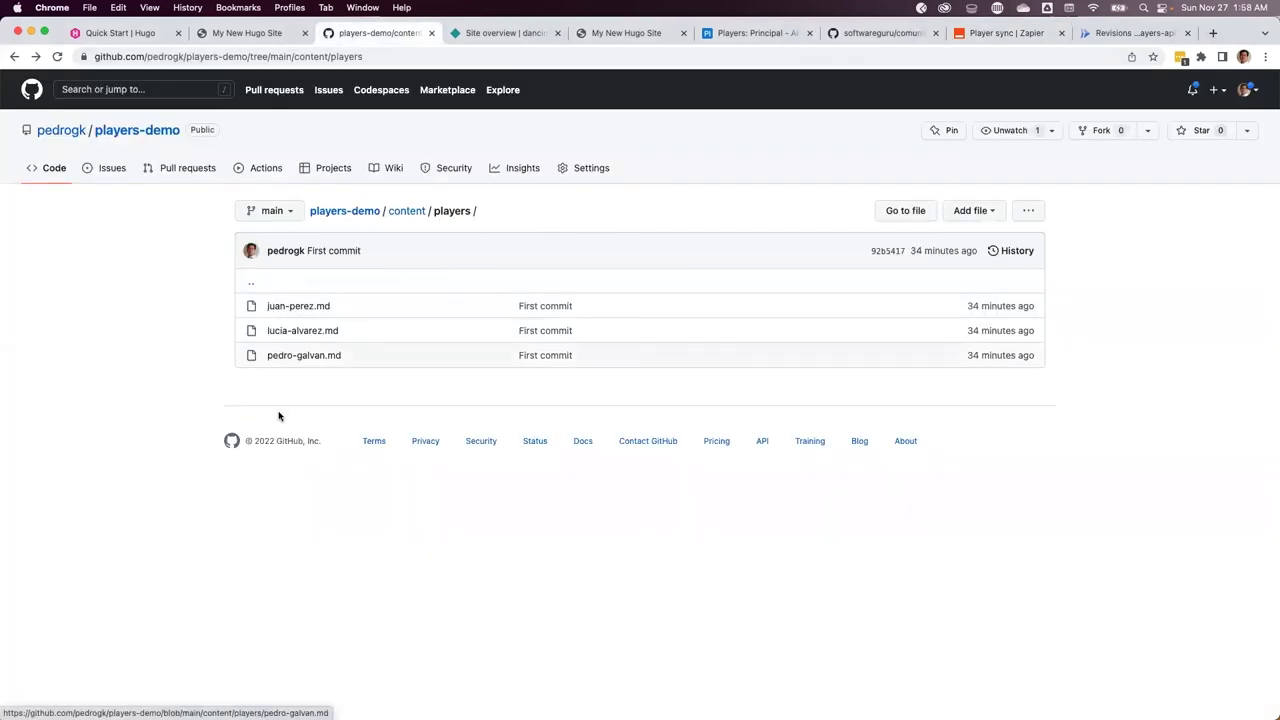
Reload content/players and view the new player's Markdown file in raw form
key(super+r)
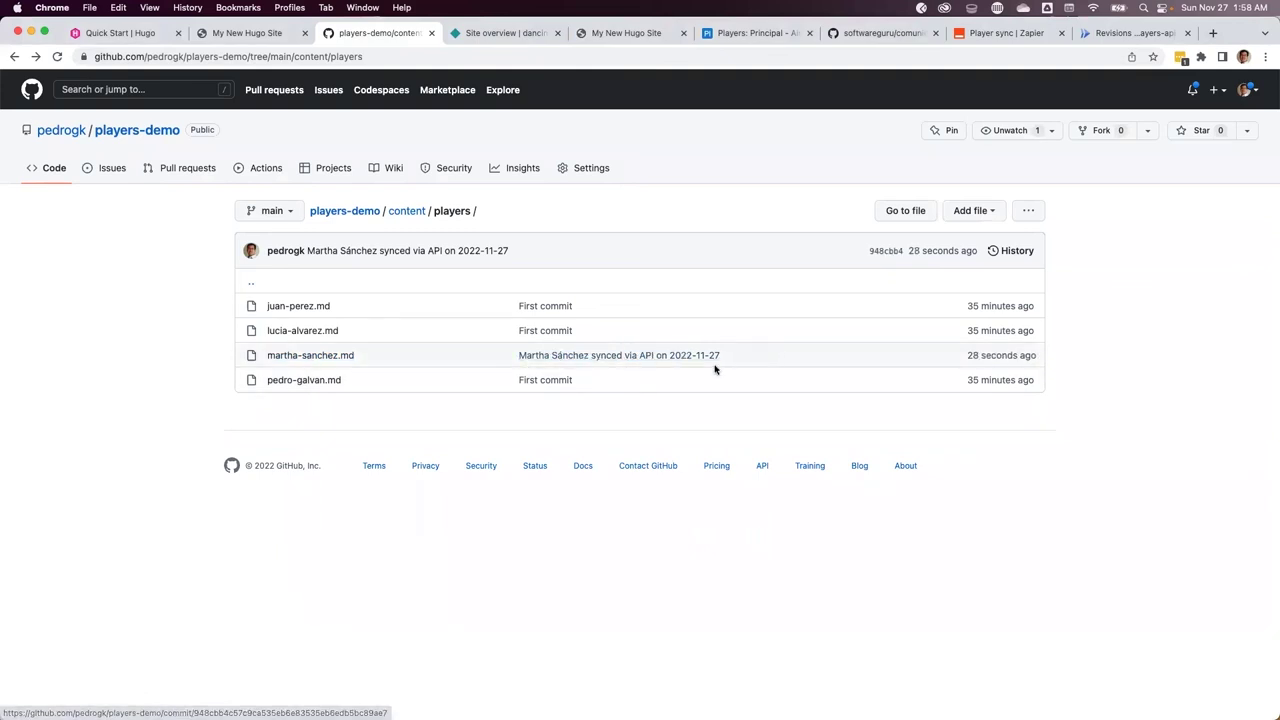
click(297, 356)
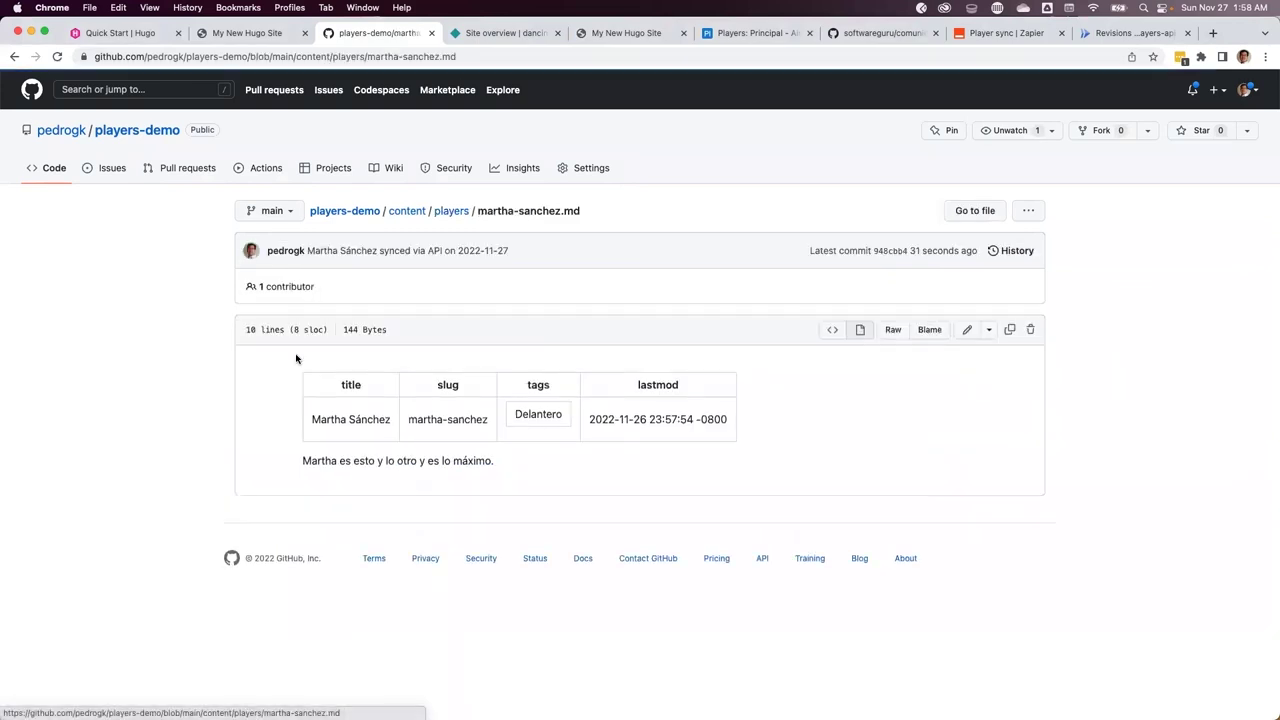
click(995, 33)
Publish the Player sync Zap as v1 and turn it on
click(467, 563)
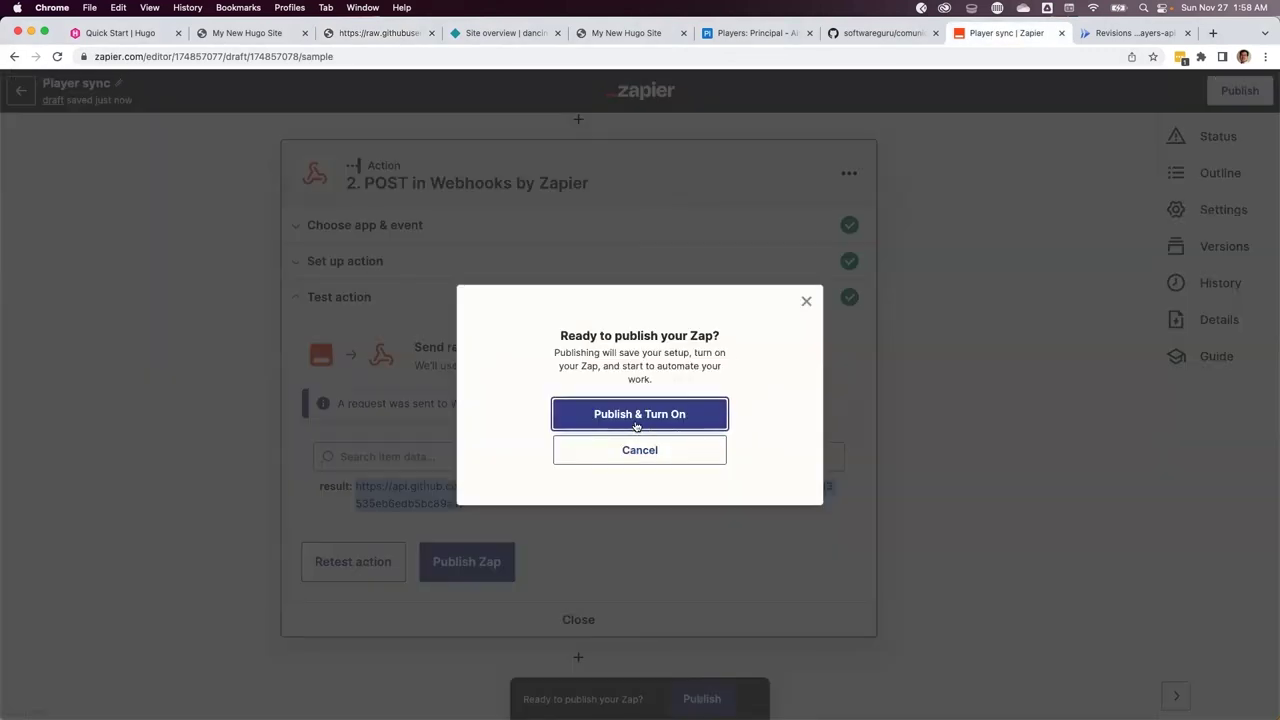
click(636, 426)
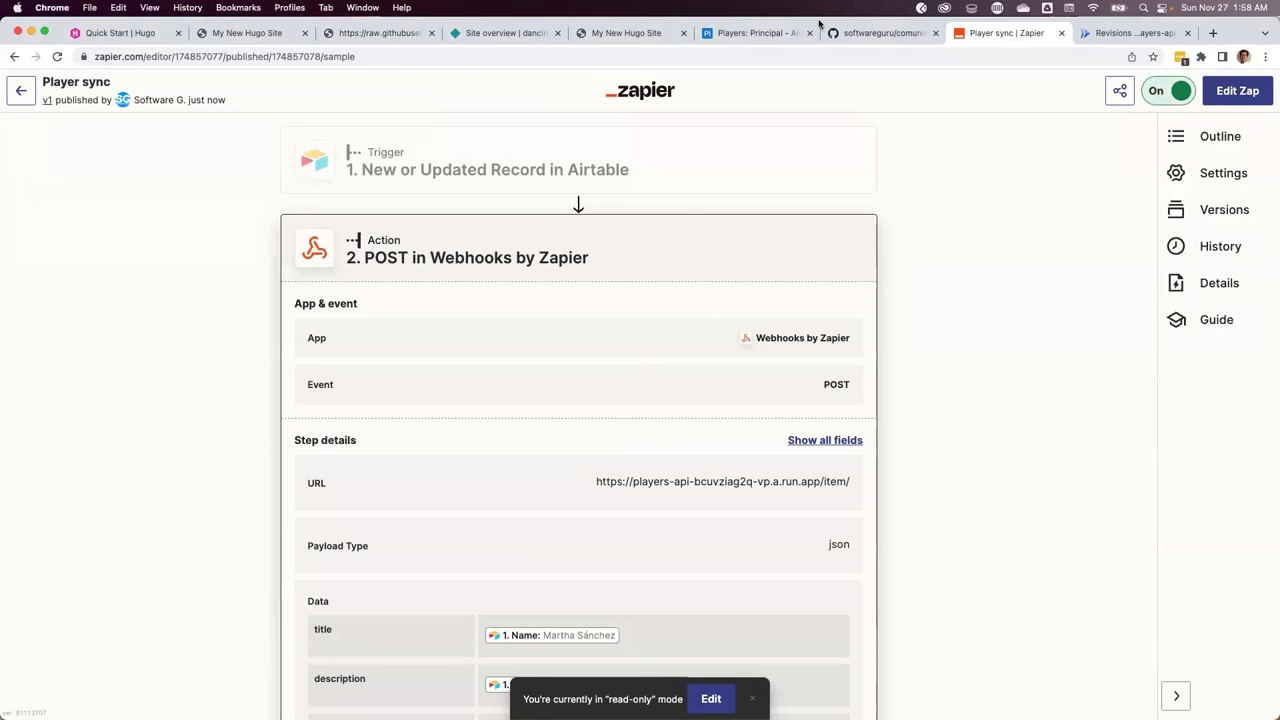
click(745, 35)
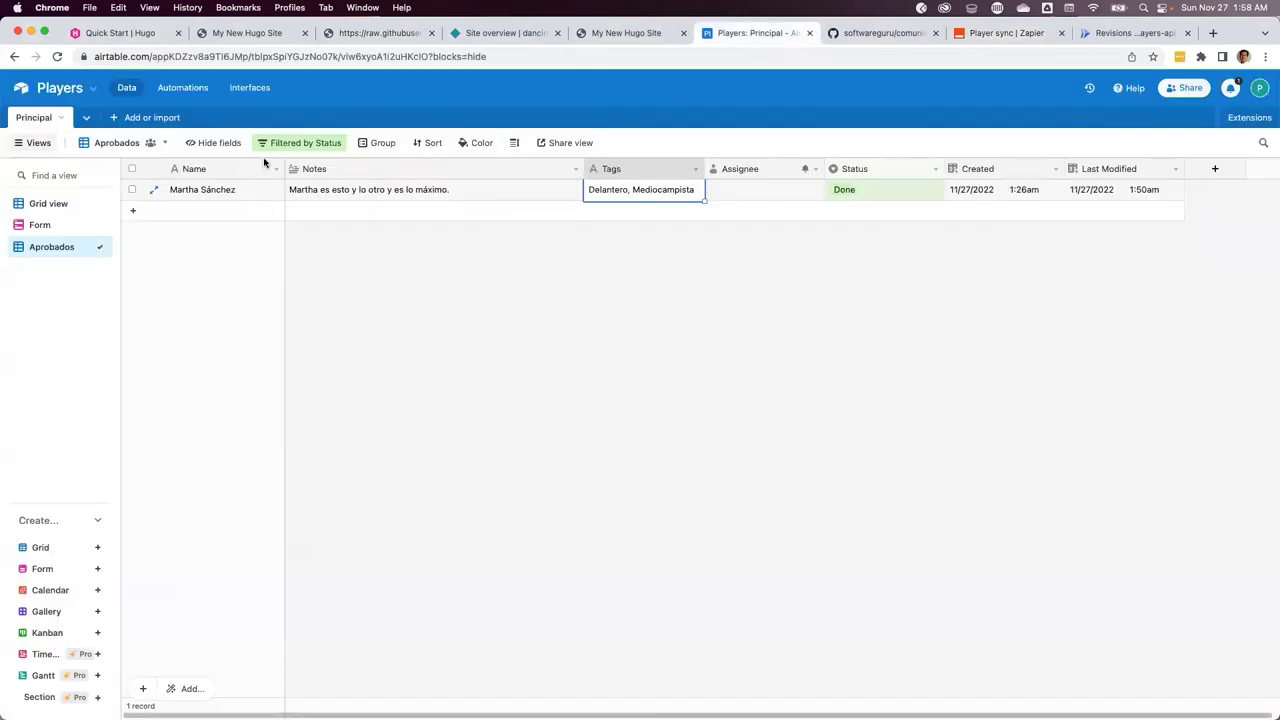
Glance at the players form view, then return to the full players Grid view
click(48, 204)
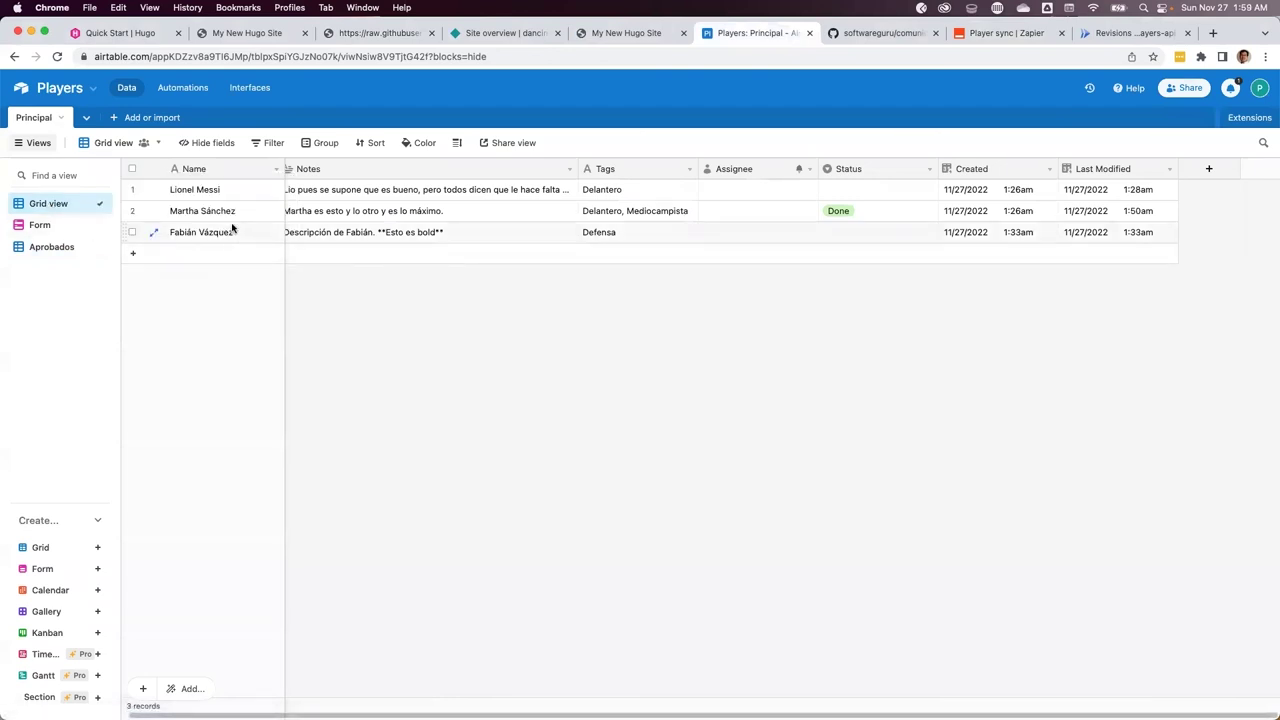
click(44, 226)
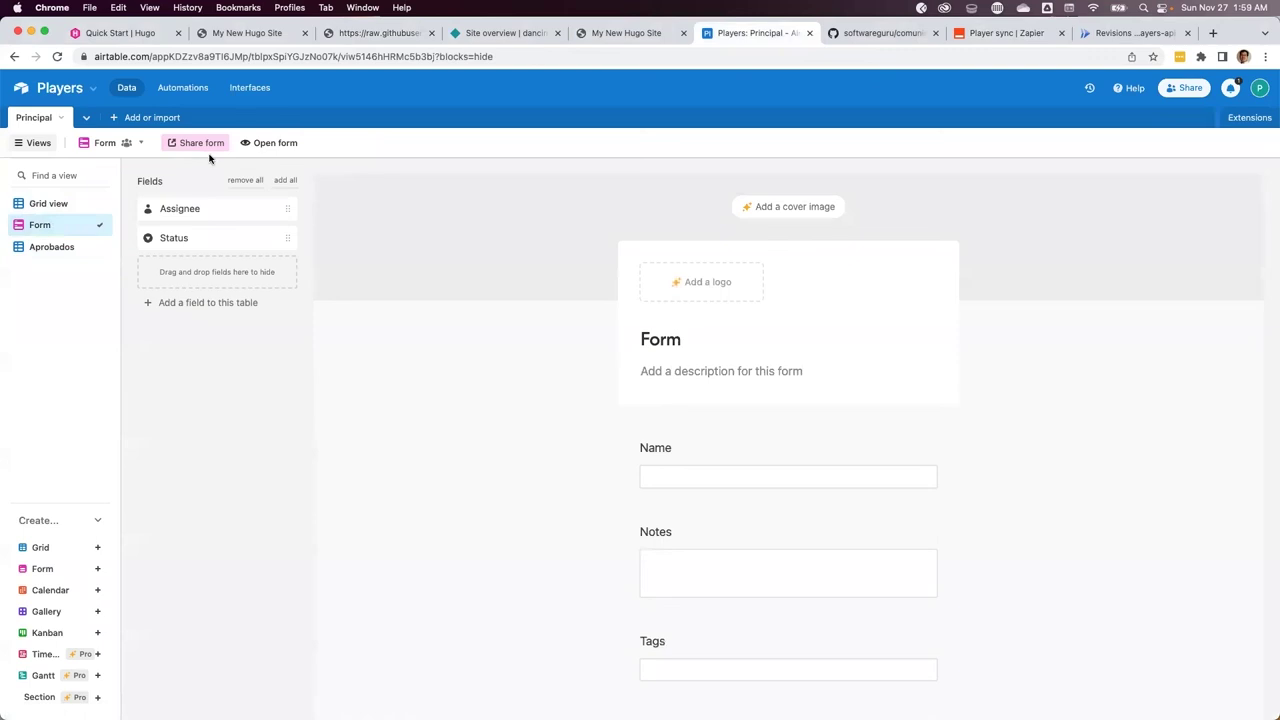
click(48, 206)
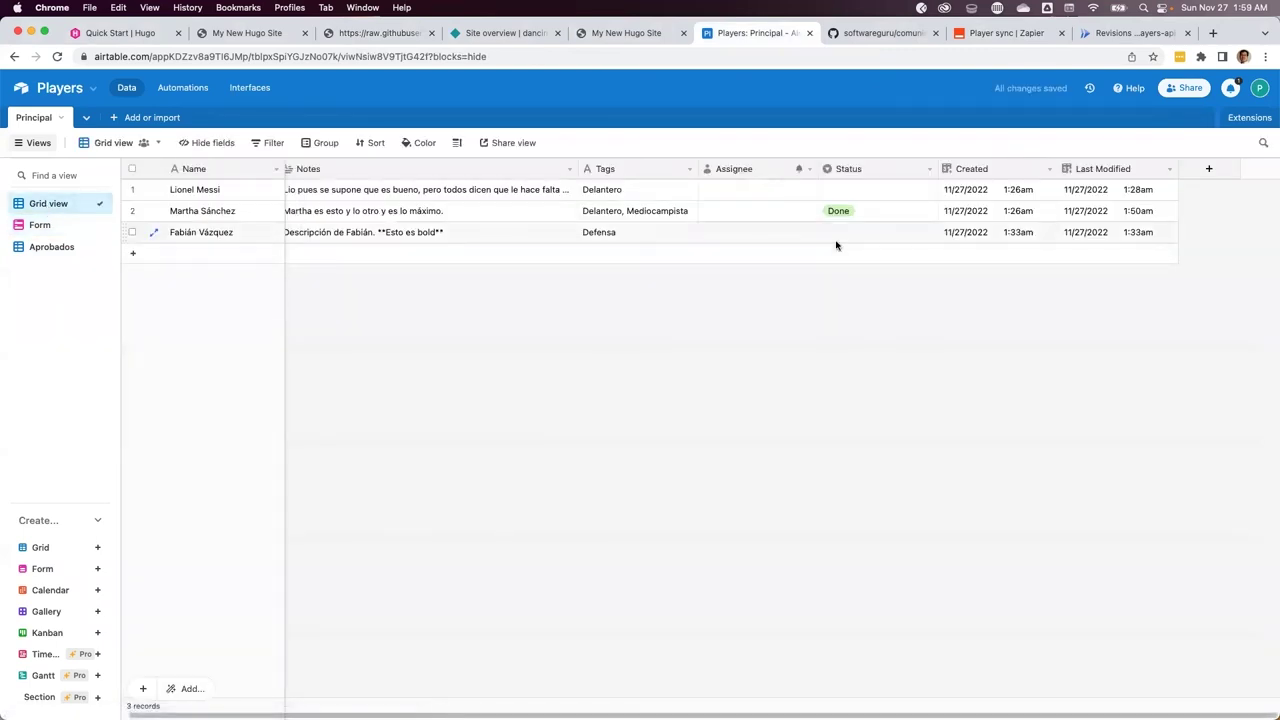
Set Status to Done for the players in rows 1 and 3, then return to Zapier's Player sync tab
click(878, 234)
click(923, 191)
click(930, 193)
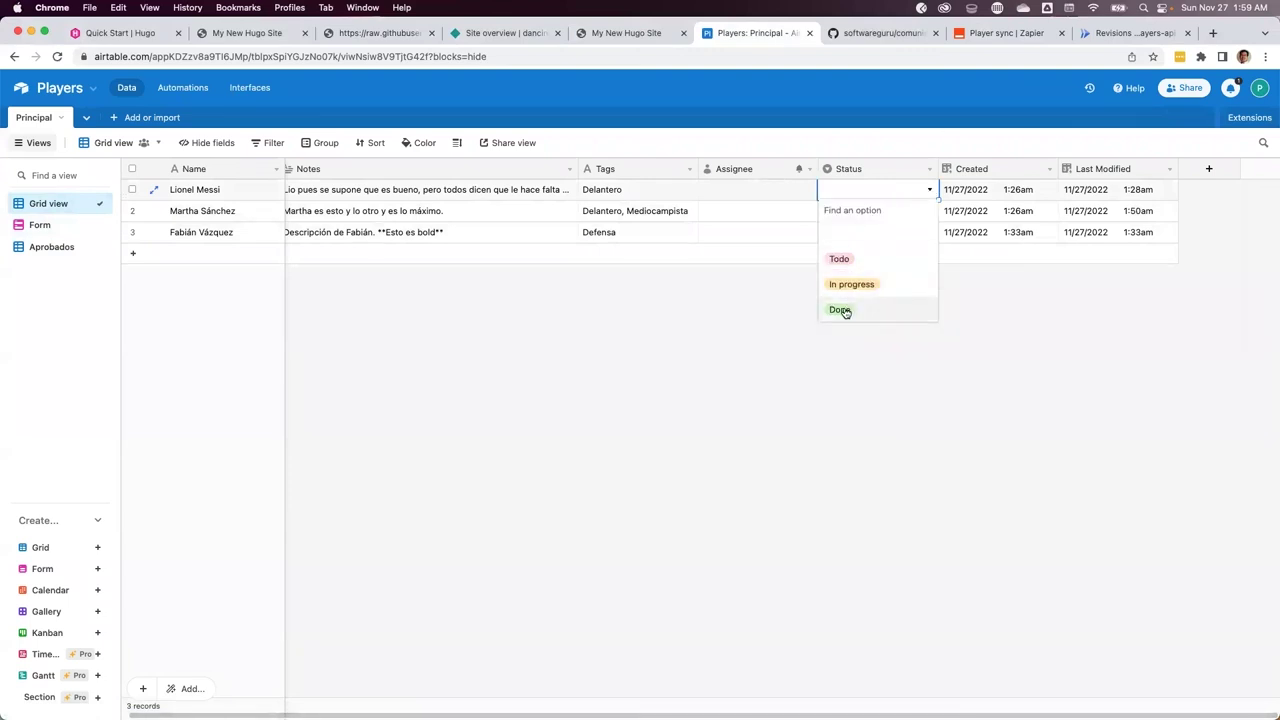
click(844, 309)
click(928, 235)
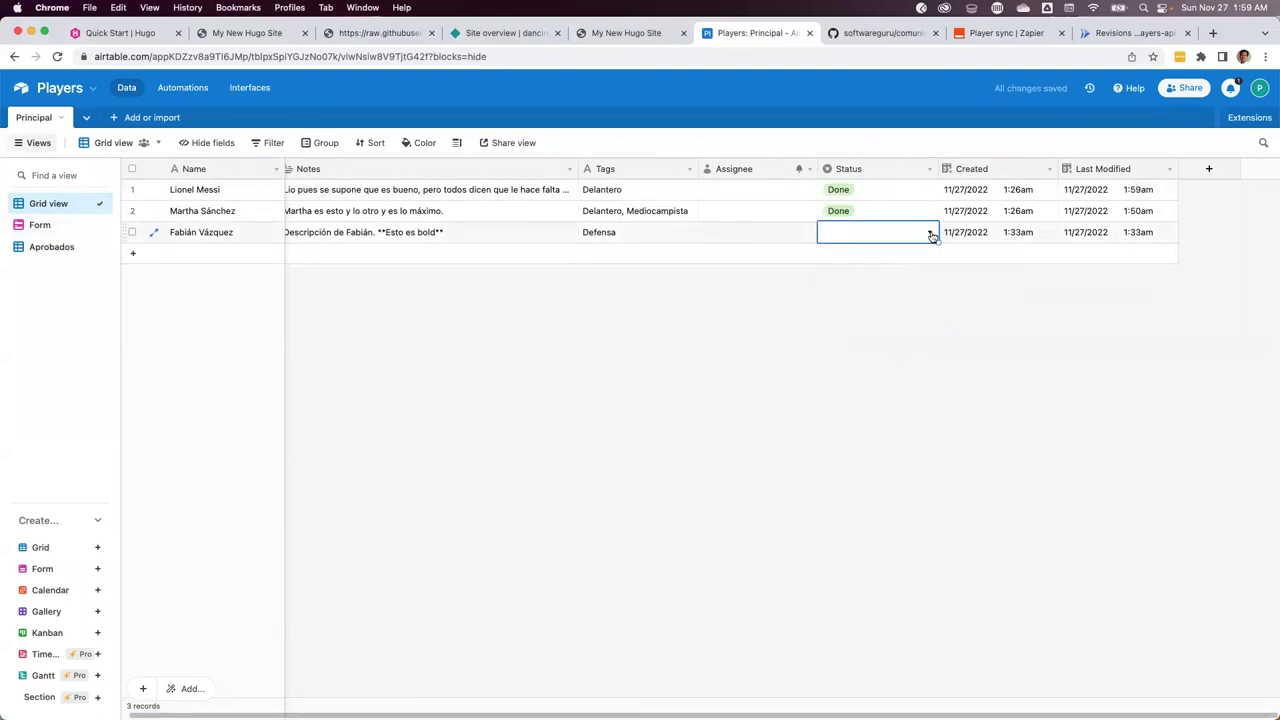
click(930, 235)
click(846, 352)
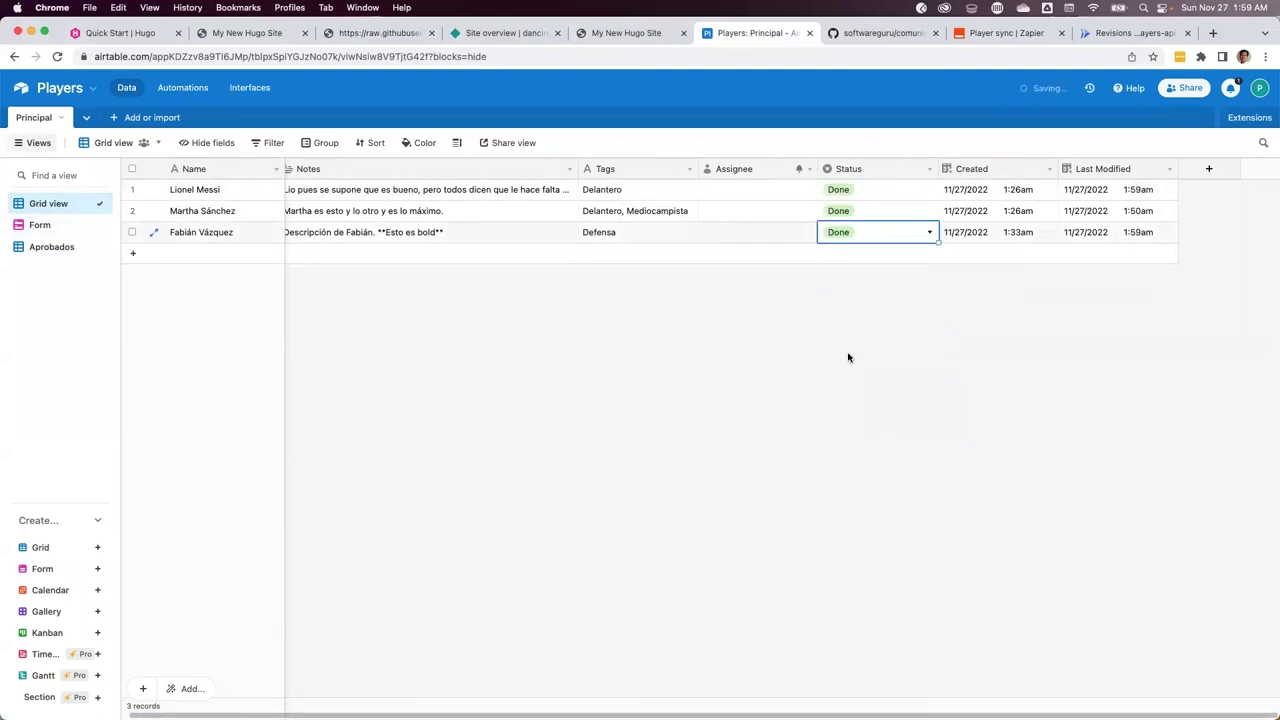
key(super+8)
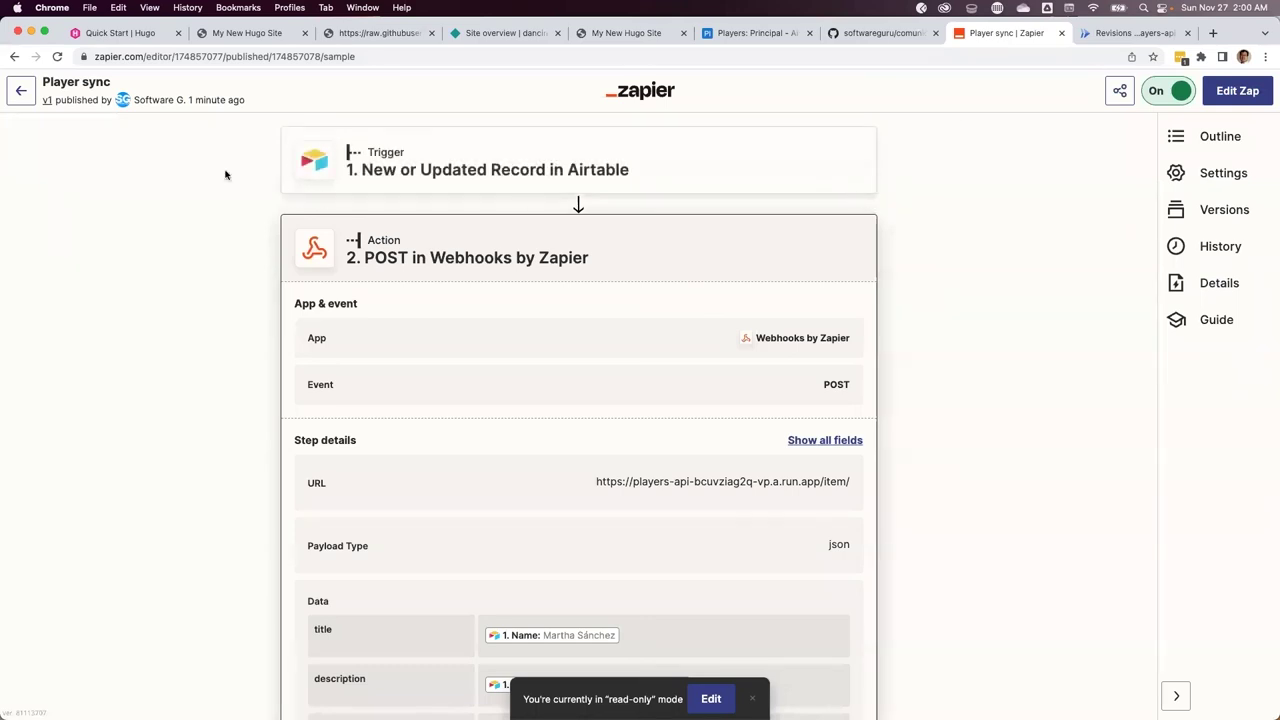
Confirm three successful Player sync runs in Zap history, then check GitHub's content/players folder for the two new player files
click(1218, 246)
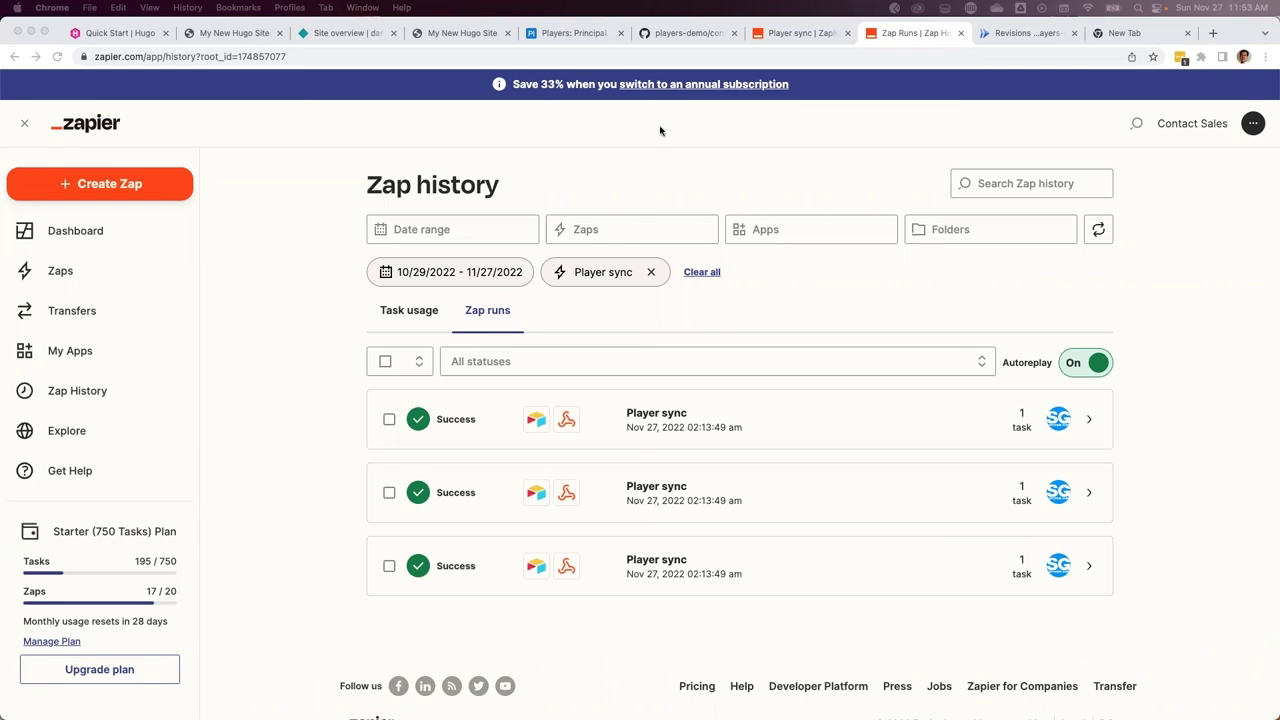
click(669, 40)
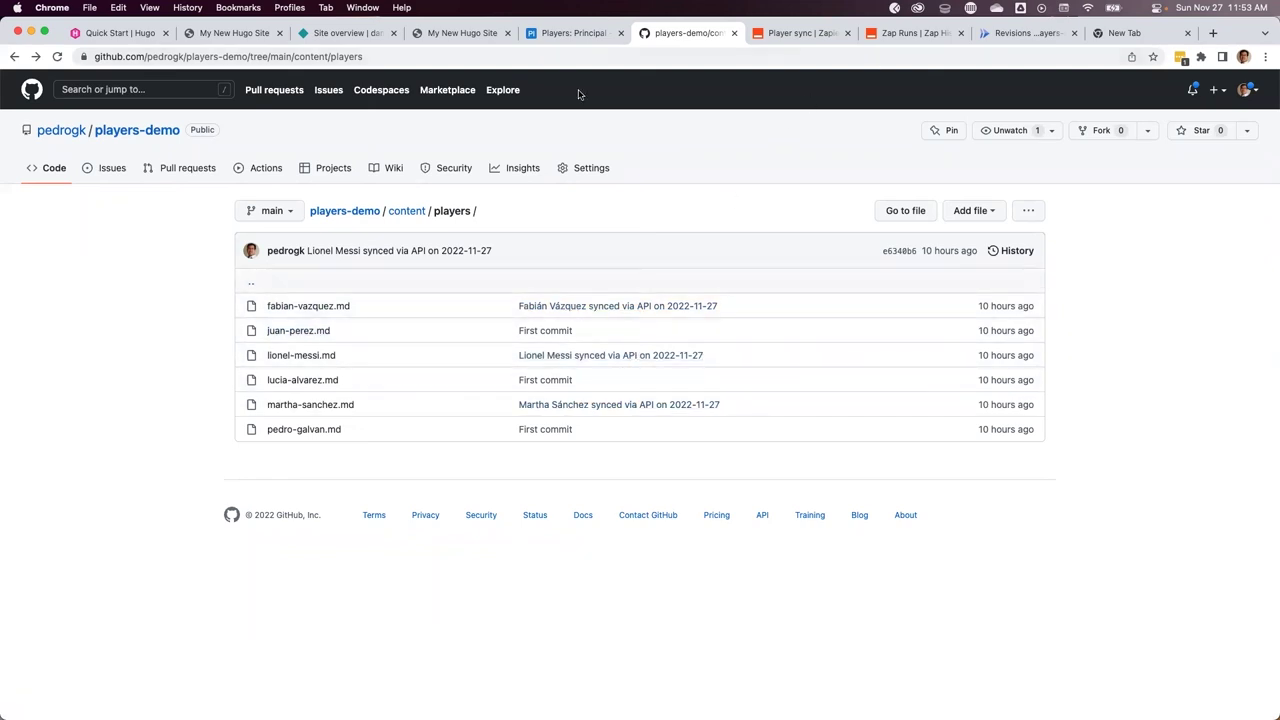
On the live Hugo site, open the Jugadores page and confirm six player cards appear
click(458, 33)
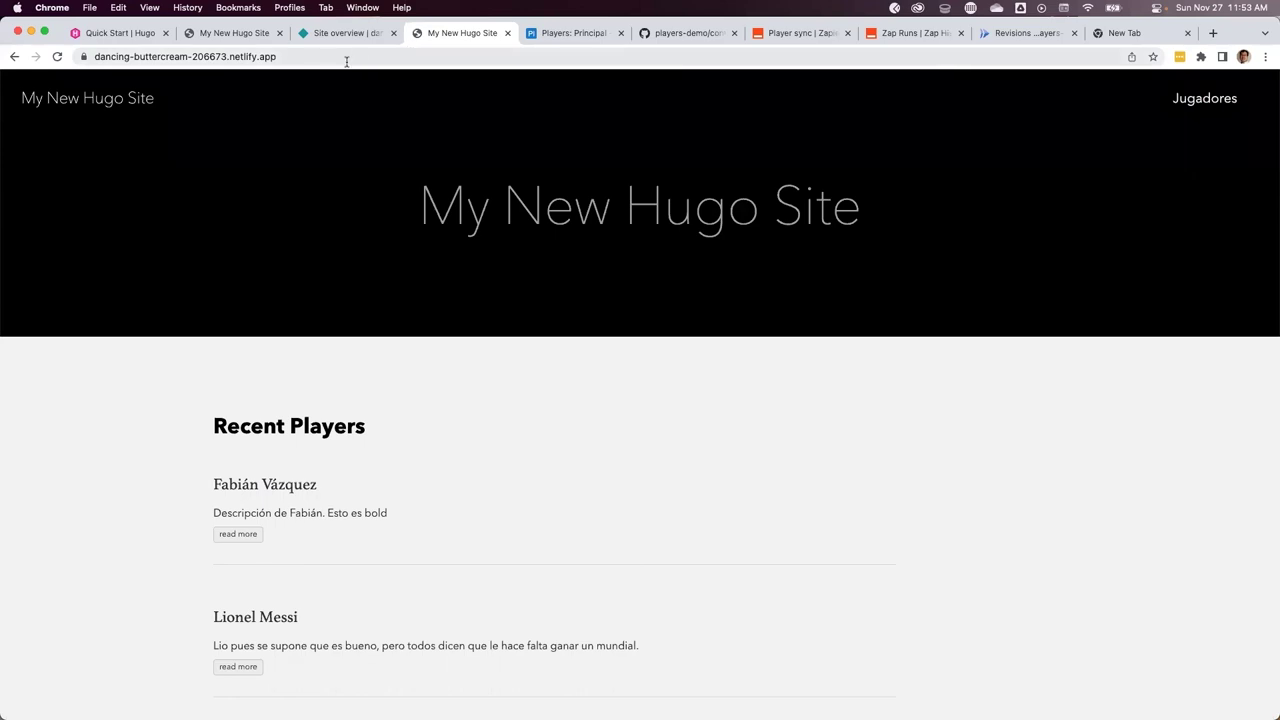
scroll(392, 433, down, 5)
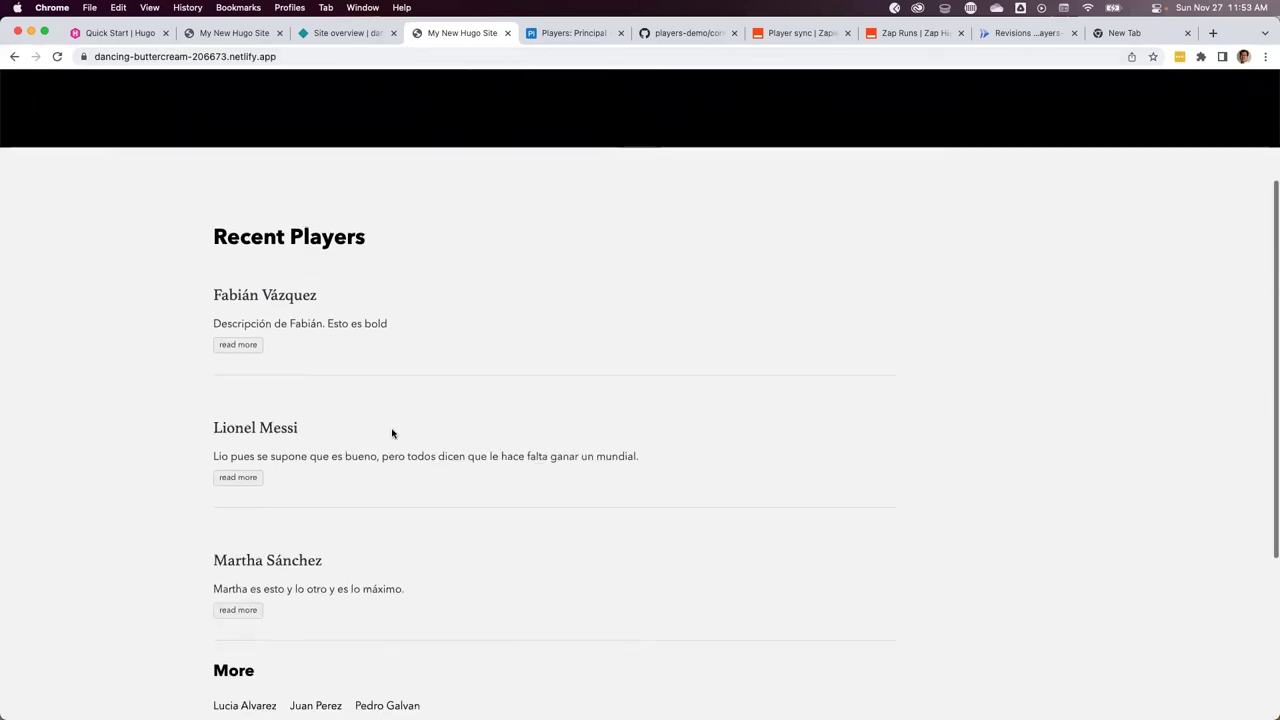
scroll(392, 433, up, 5)
click(1192, 106)
scroll(829, 421, down, 4)
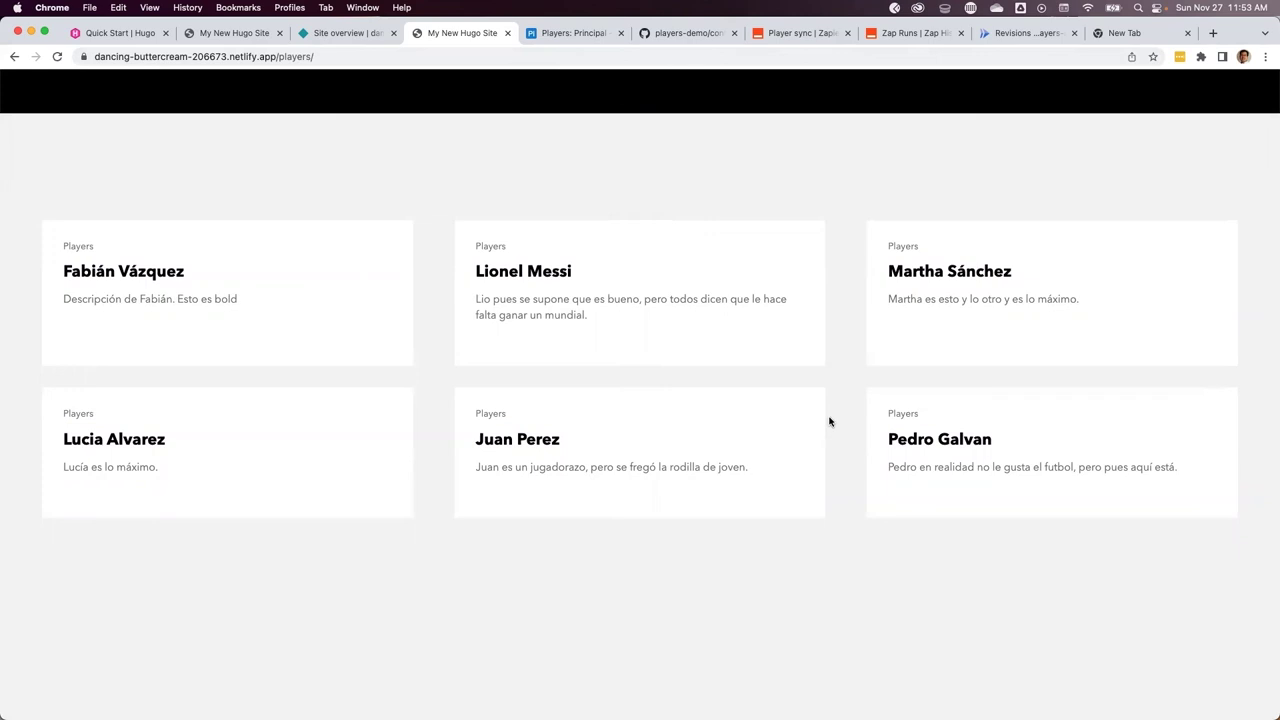
scroll(829, 421, up, 4)
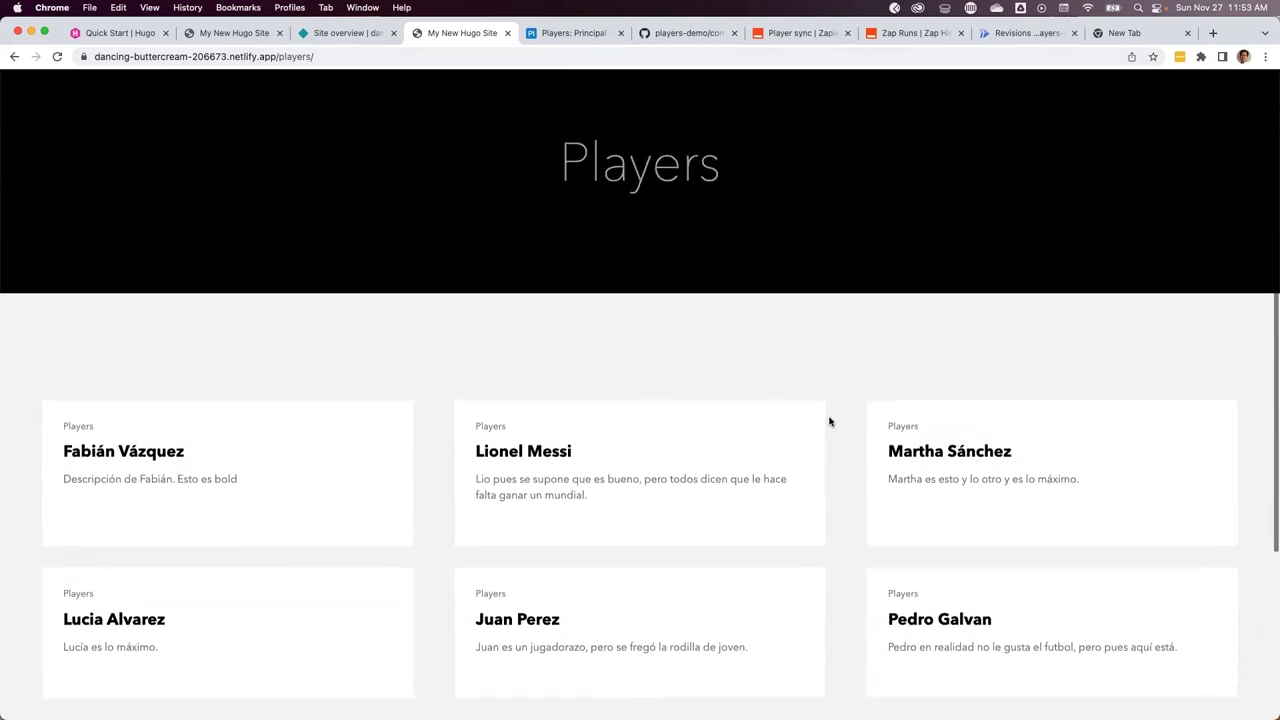
scroll(533, 303, down, 5)
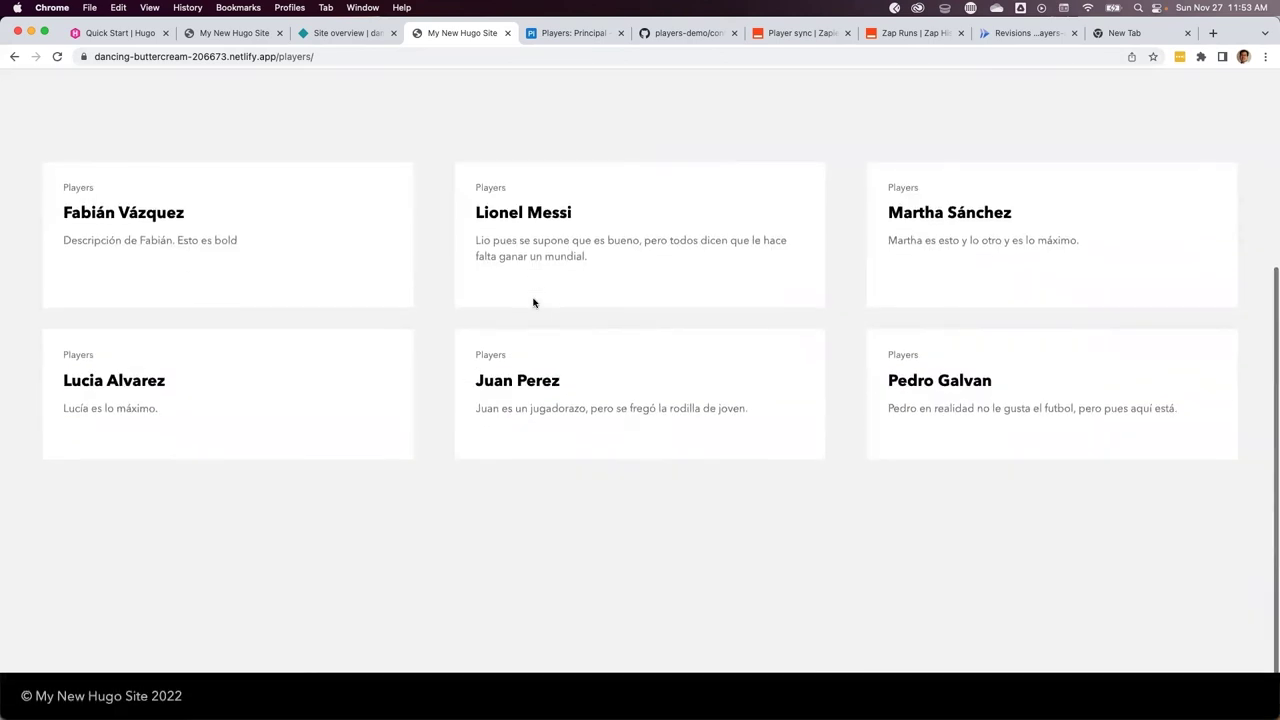